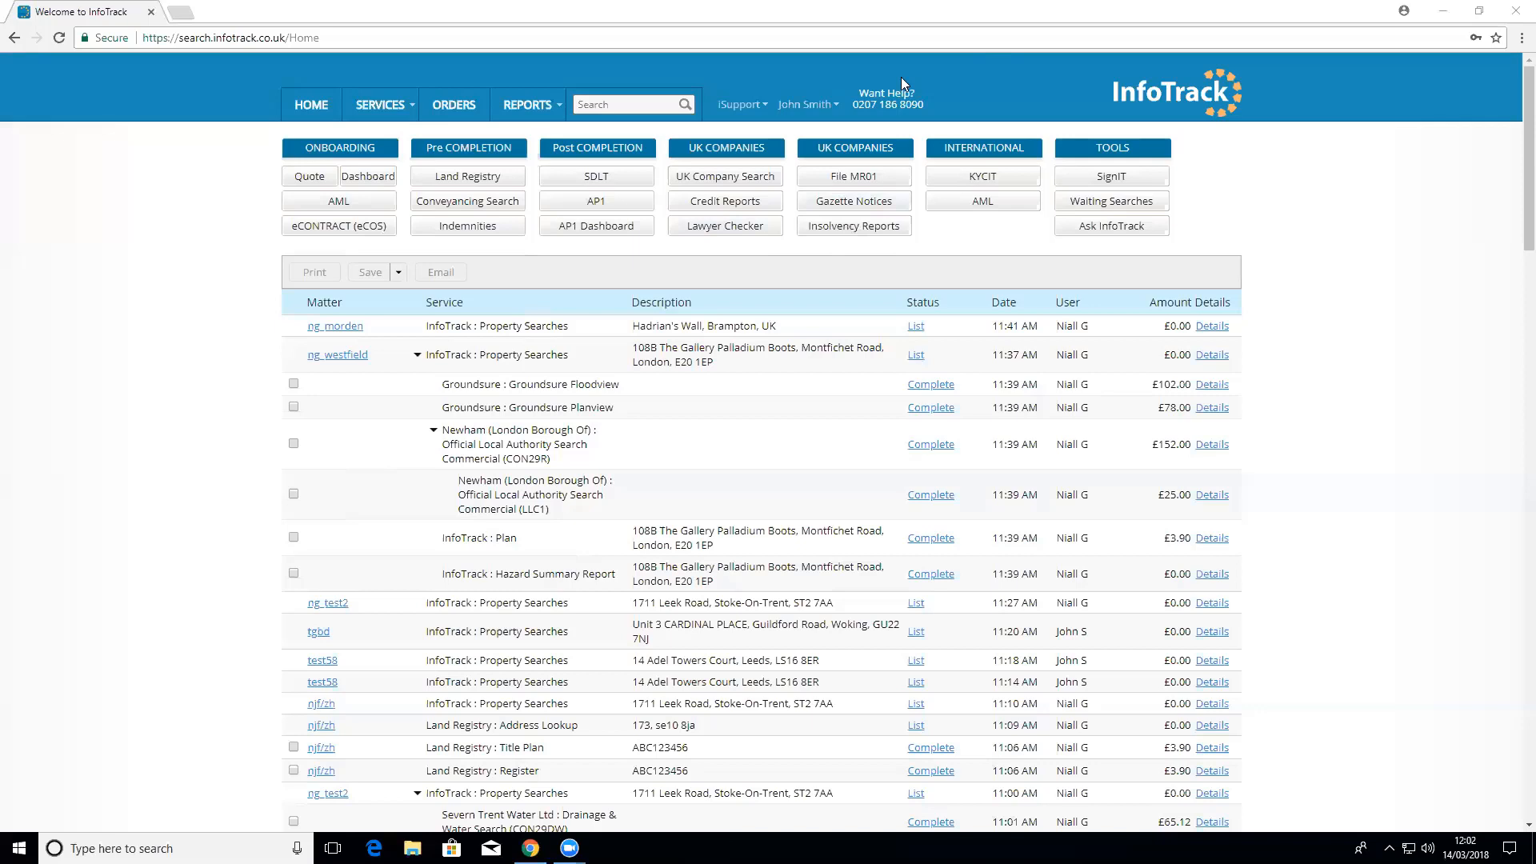
Step: Open the Land Registry searches page from the Pre Completion section of the home dashboard
{"action": "left_click", "coordinate": [450, 203]}
Step: Preview the official search with priority and bankruptcy search forms, then return to the Register tab
{"action": "left_click", "coordinate": [445, 184]}
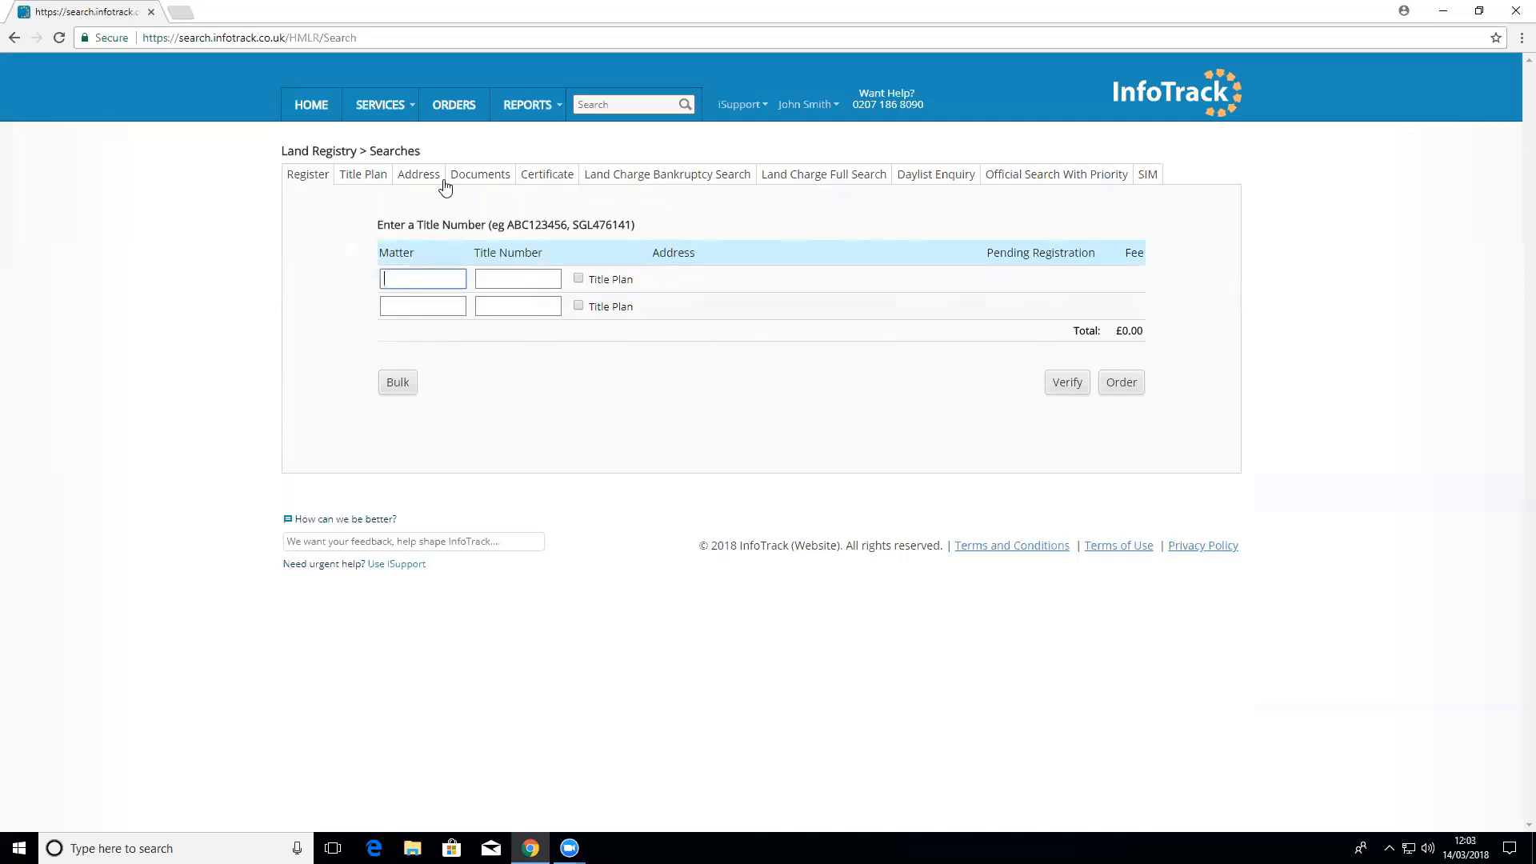
{"action": "left_click", "coordinate": [1053, 181]}
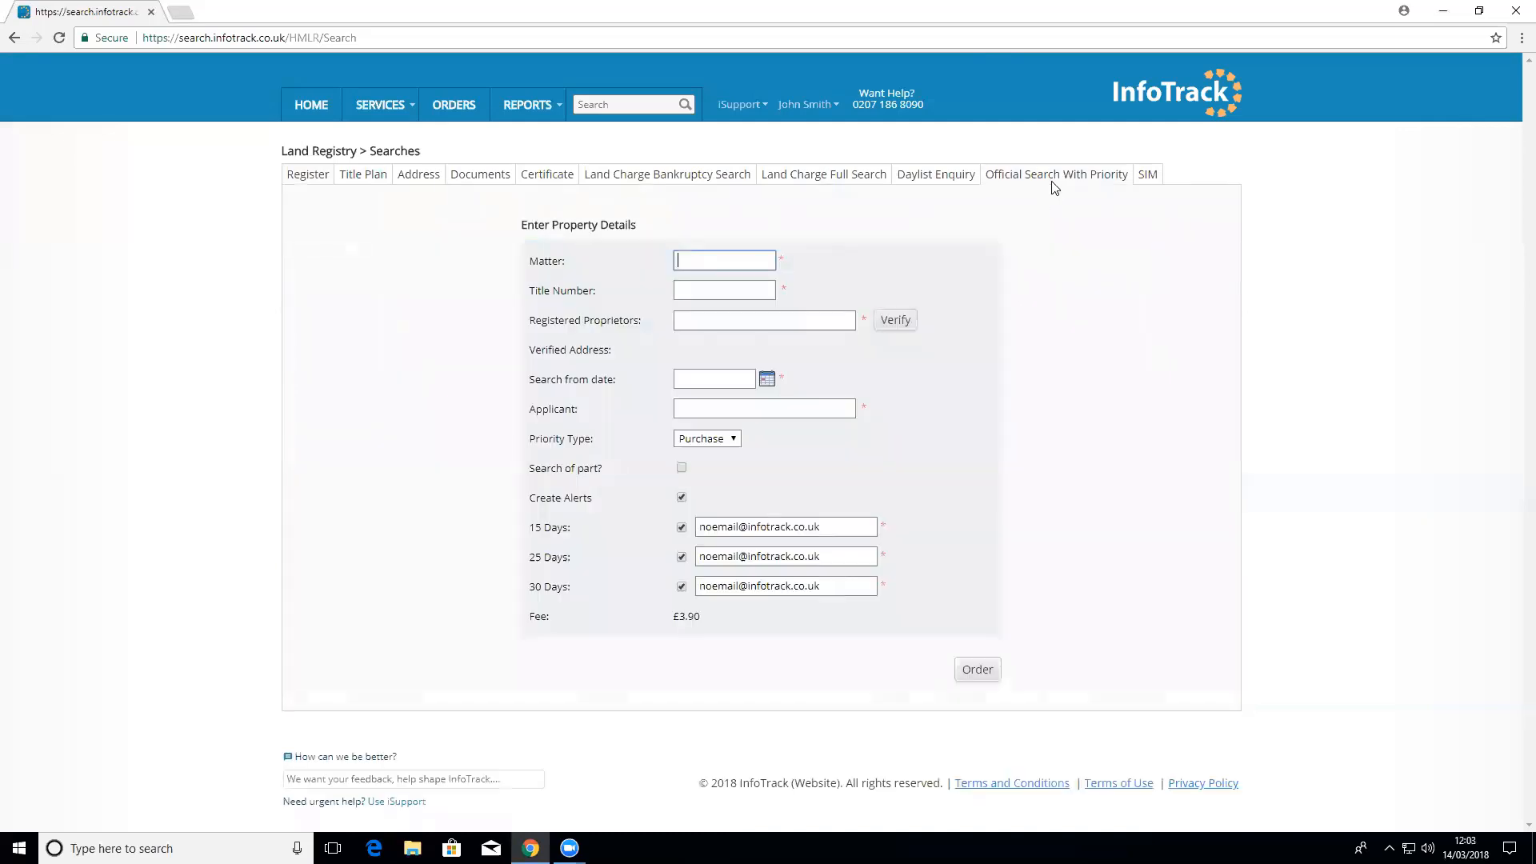
{"action": "left_click", "coordinate": [731, 184]}
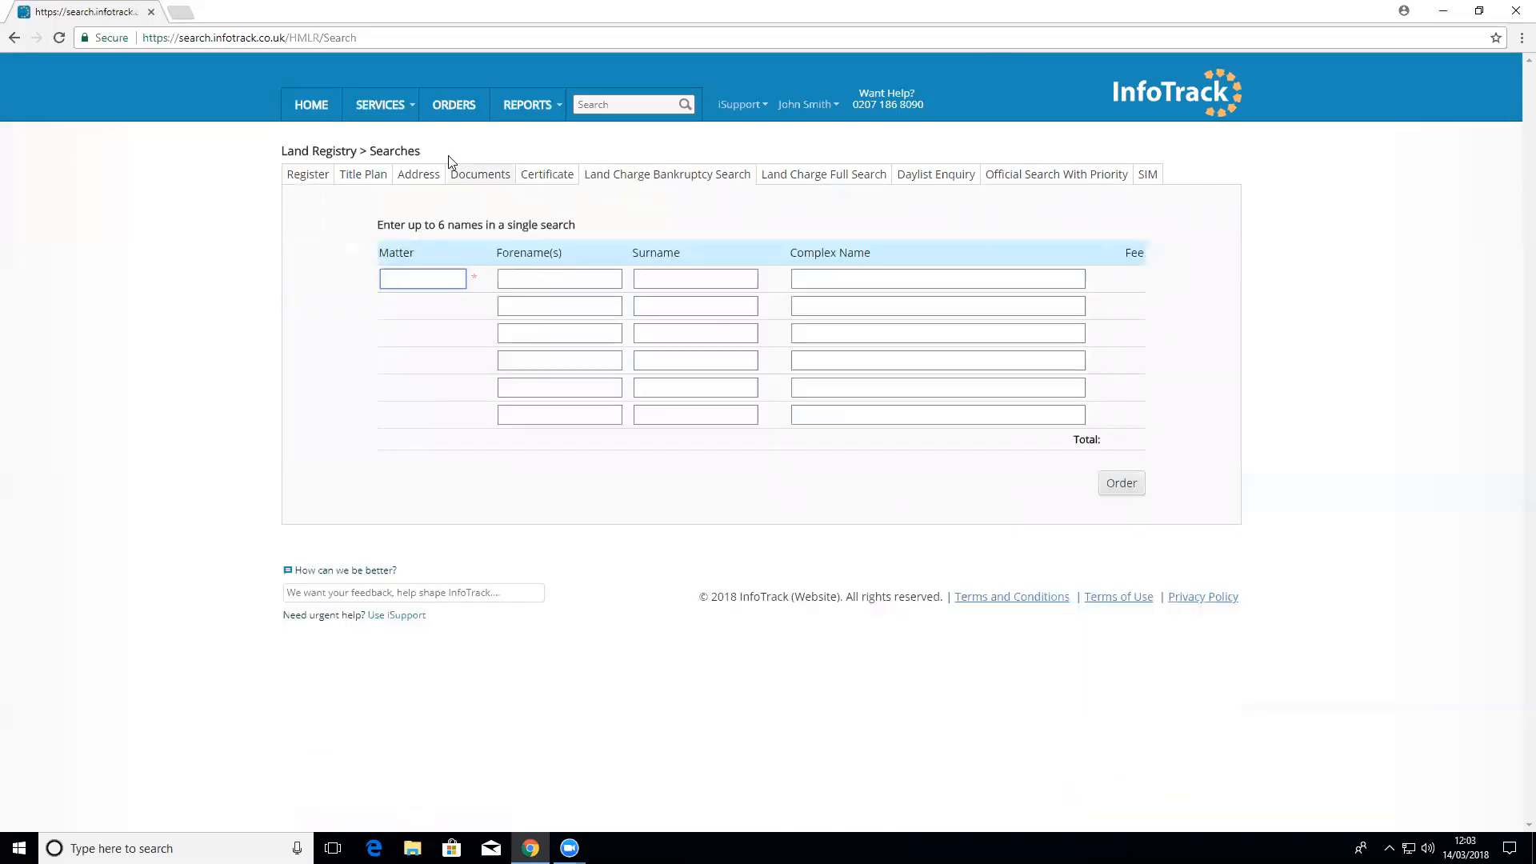
{"action": "left_click", "coordinate": [308, 178]}
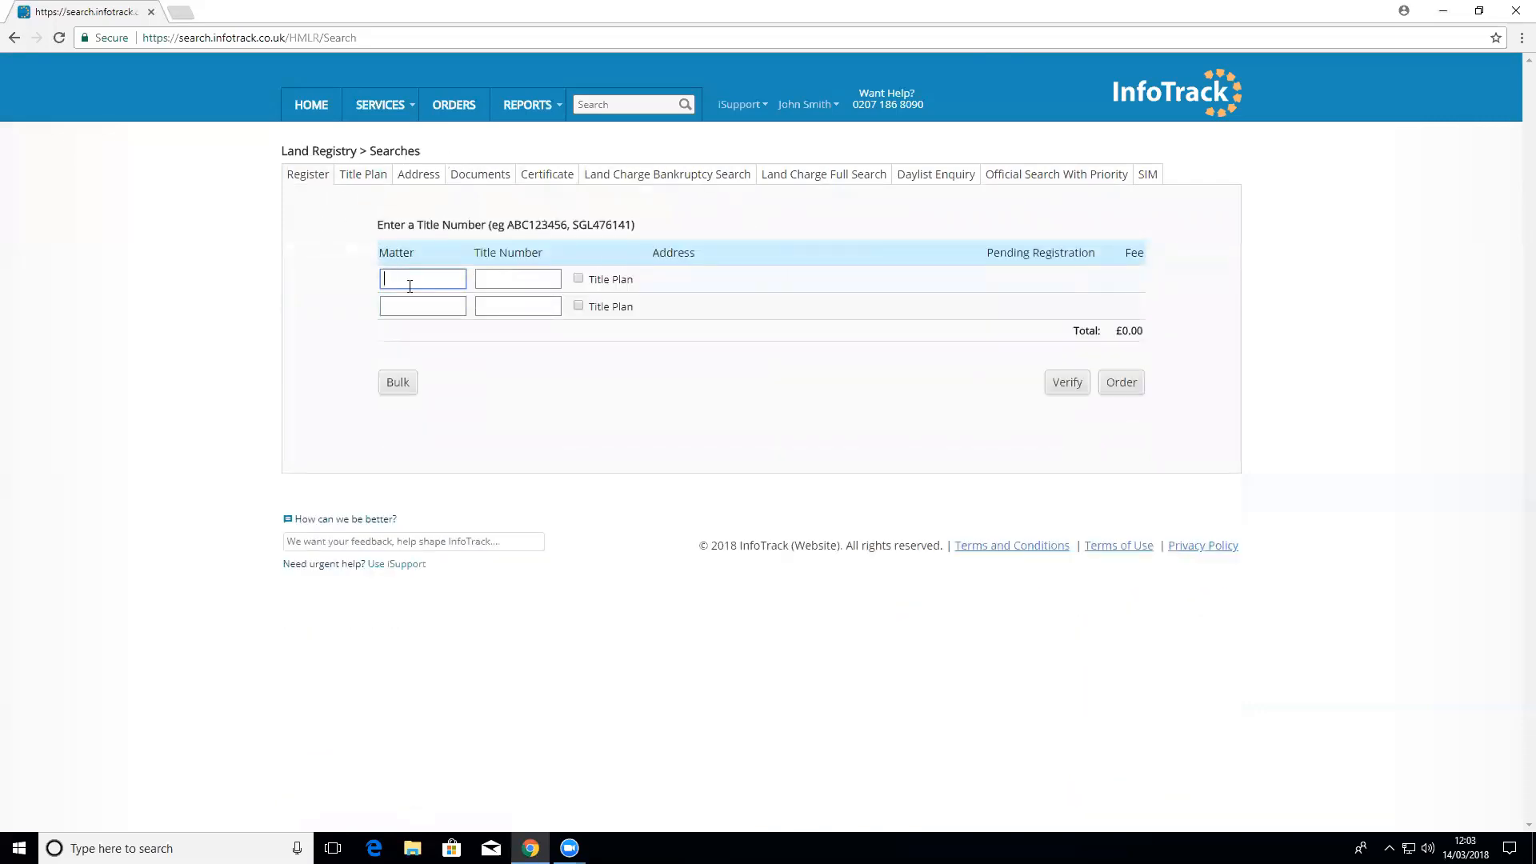
Step: Order the register and title plan for title ABC123456 under matter LVEDemo123, then return home
{"action": "type", "text": "LVEDemo123"}
{"action": "double_click", "coordinate": [541, 223]}
{"action": "left_click_drag", "start_coordinate": [541, 223], "coordinate": [536, 280]}
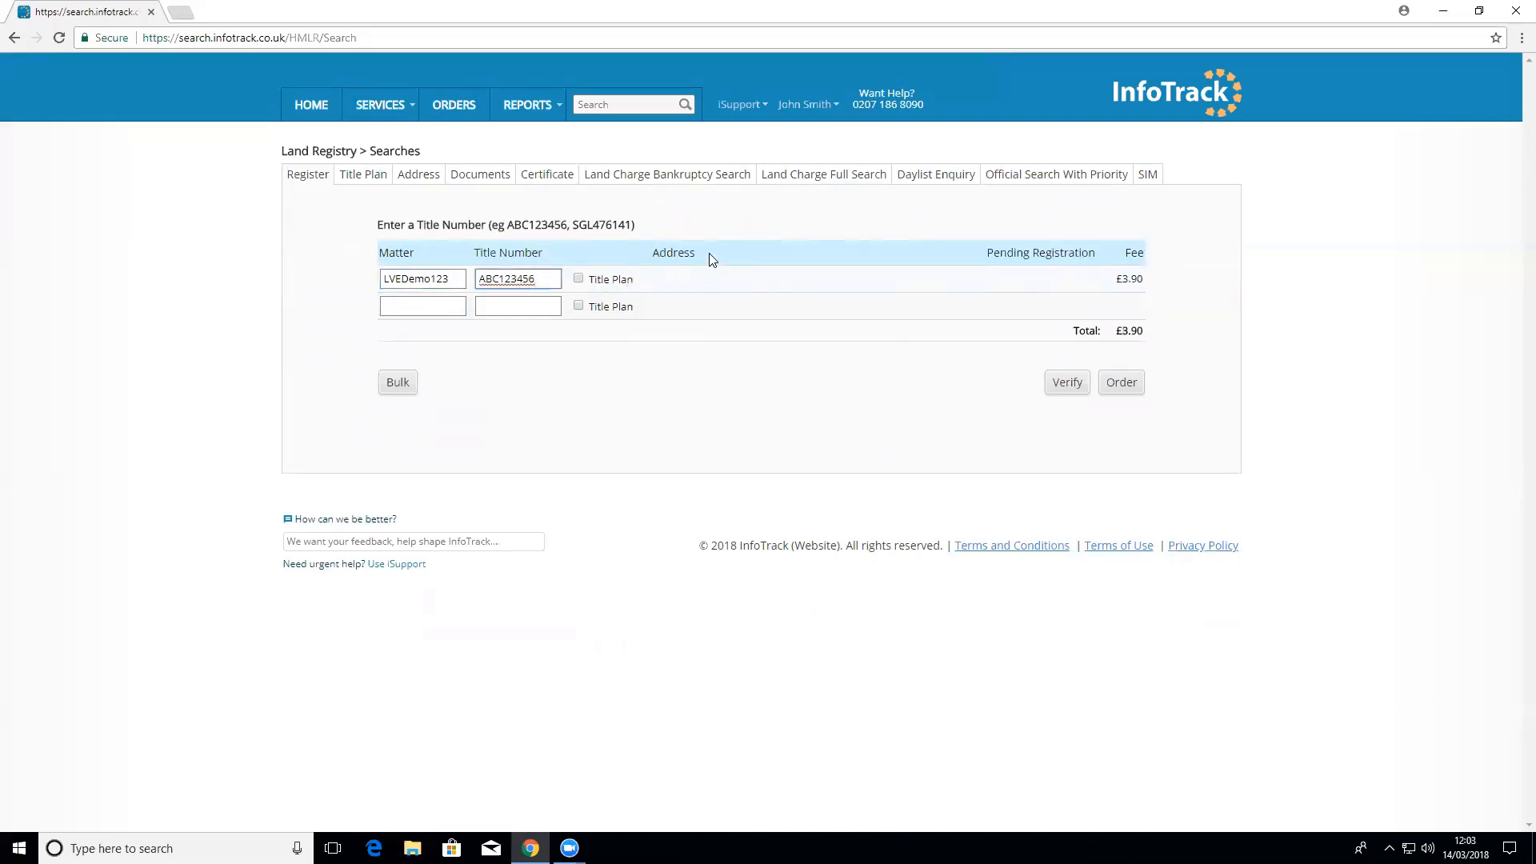
{"action": "left_click", "coordinate": [579, 278]}
{"action": "left_click", "coordinate": [1067, 383]}
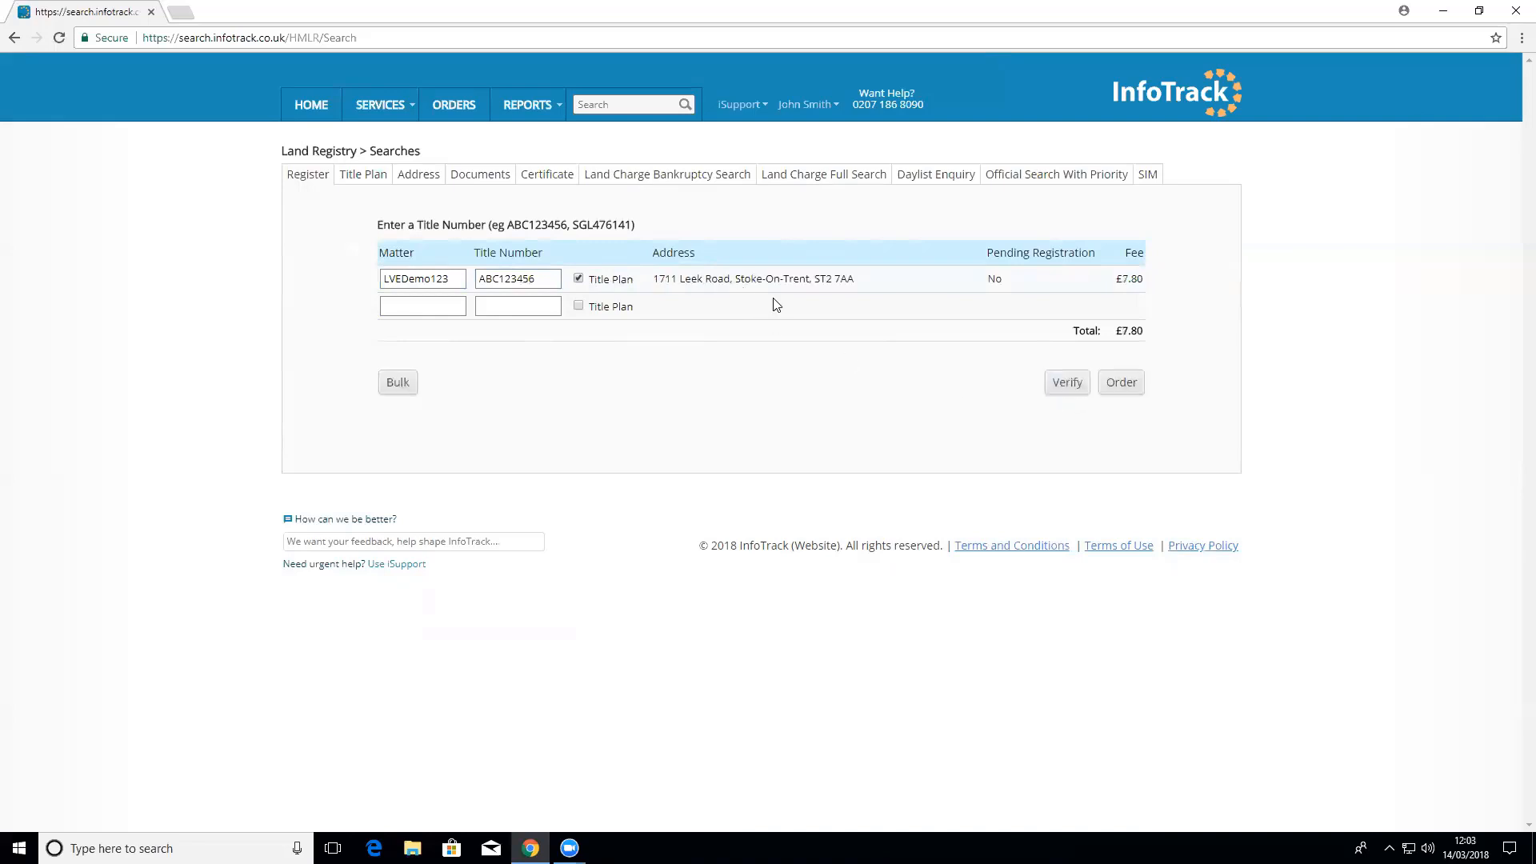
{"action": "left_click", "coordinate": [1123, 383]}
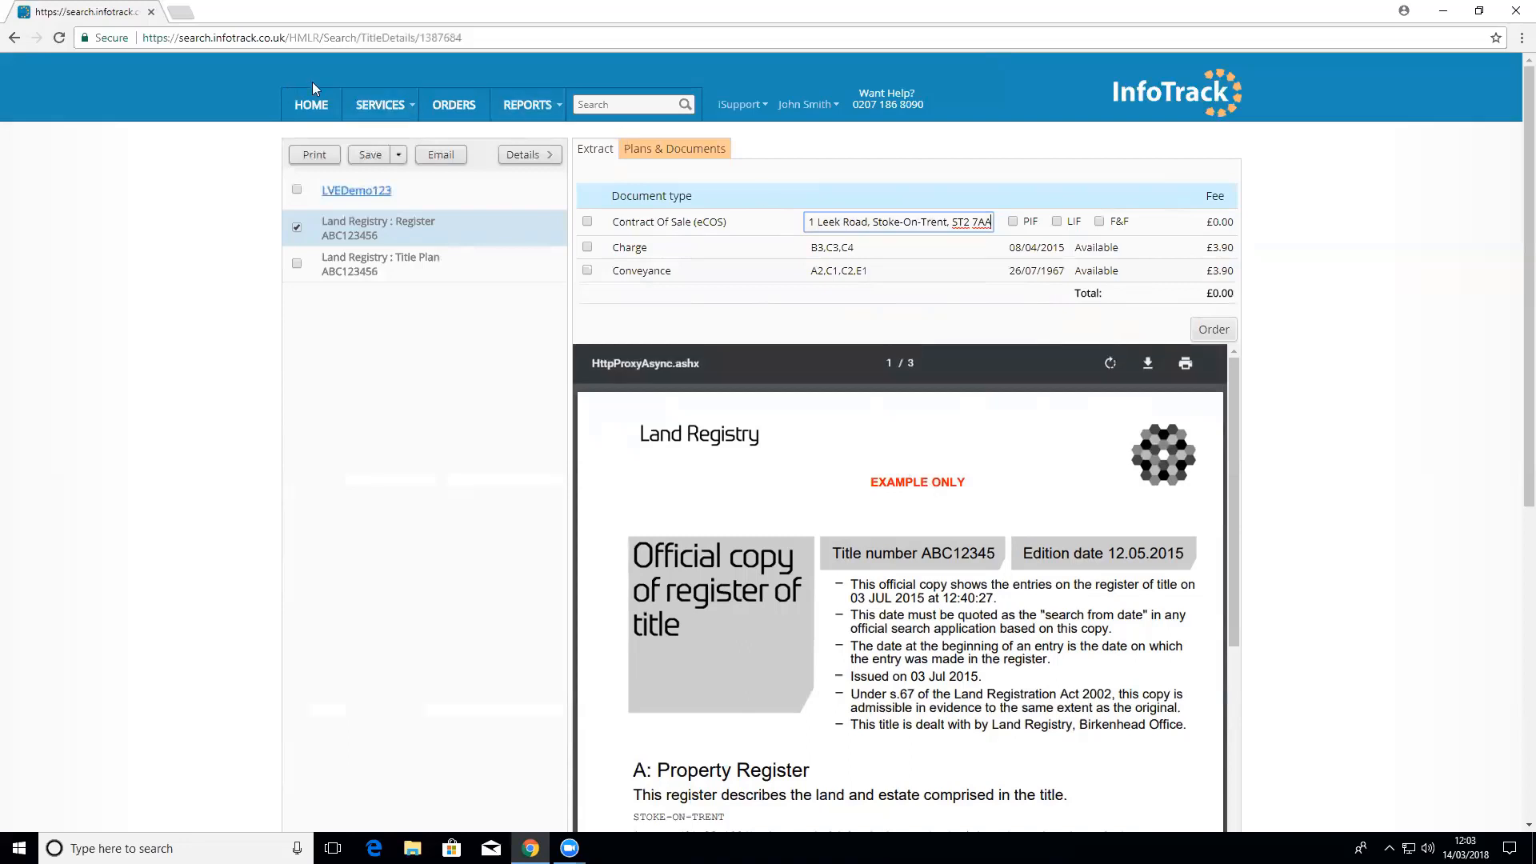
{"action": "left_click", "coordinate": [312, 102]}
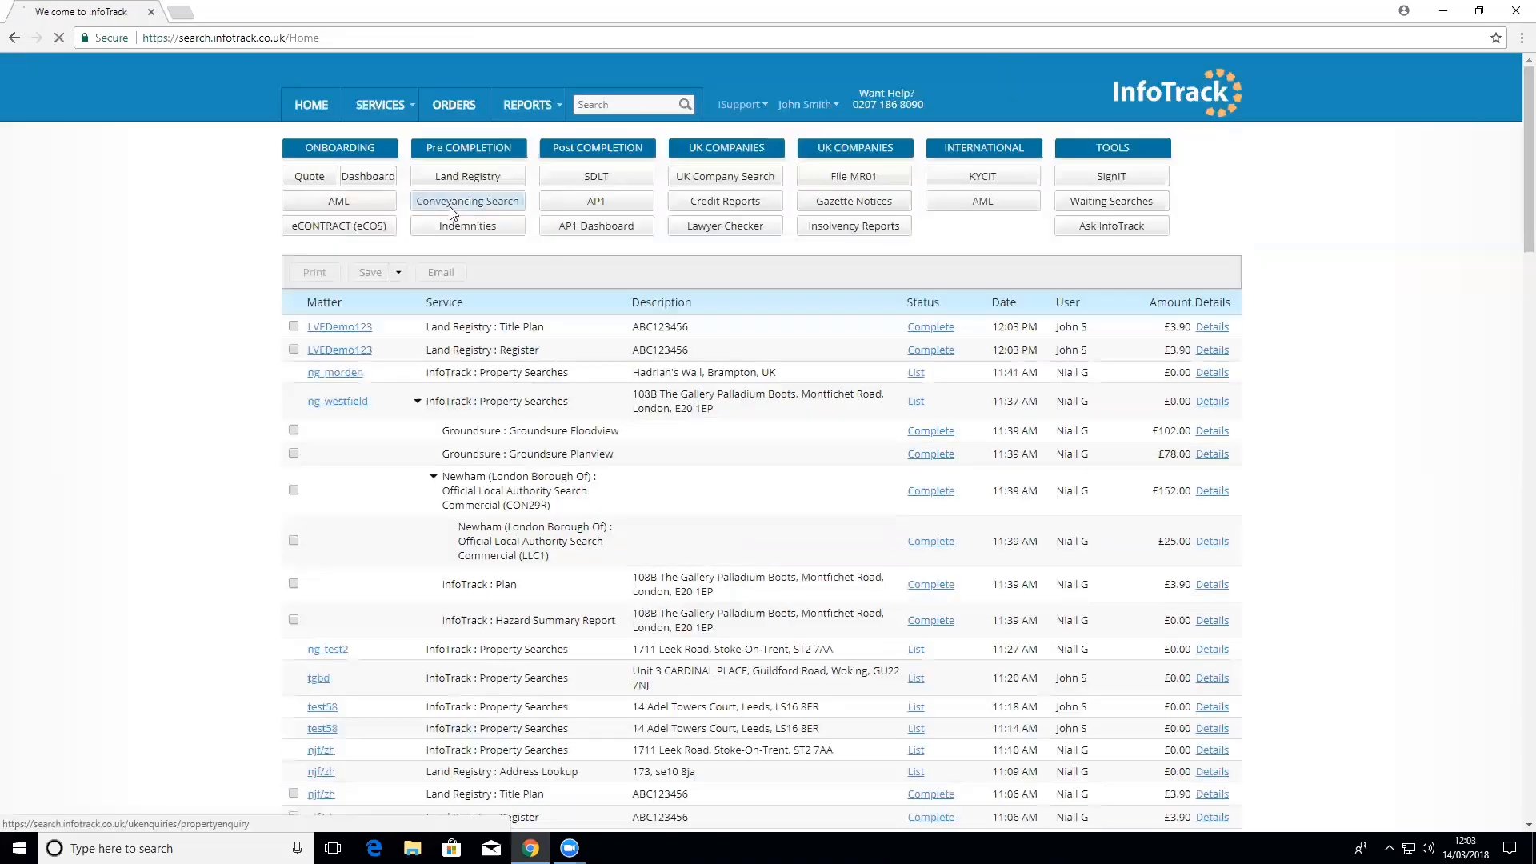
{"action": "left_click", "coordinate": [445, 202]}
{"action": "left_click", "coordinate": [584, 260]}
{"action": "type", "text": "l"}
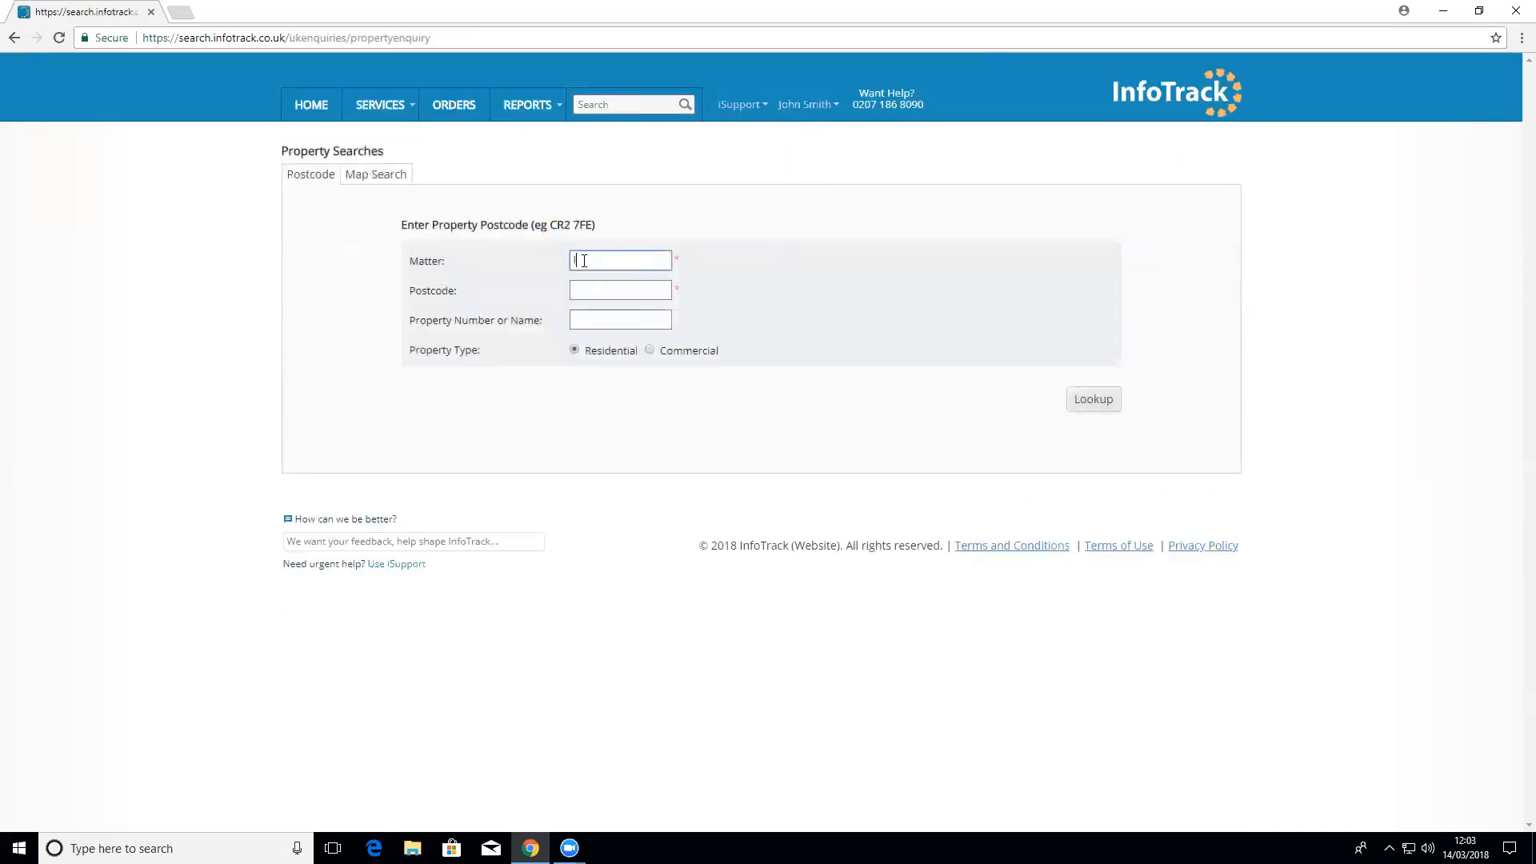
{"action": "type", "text": "v"}
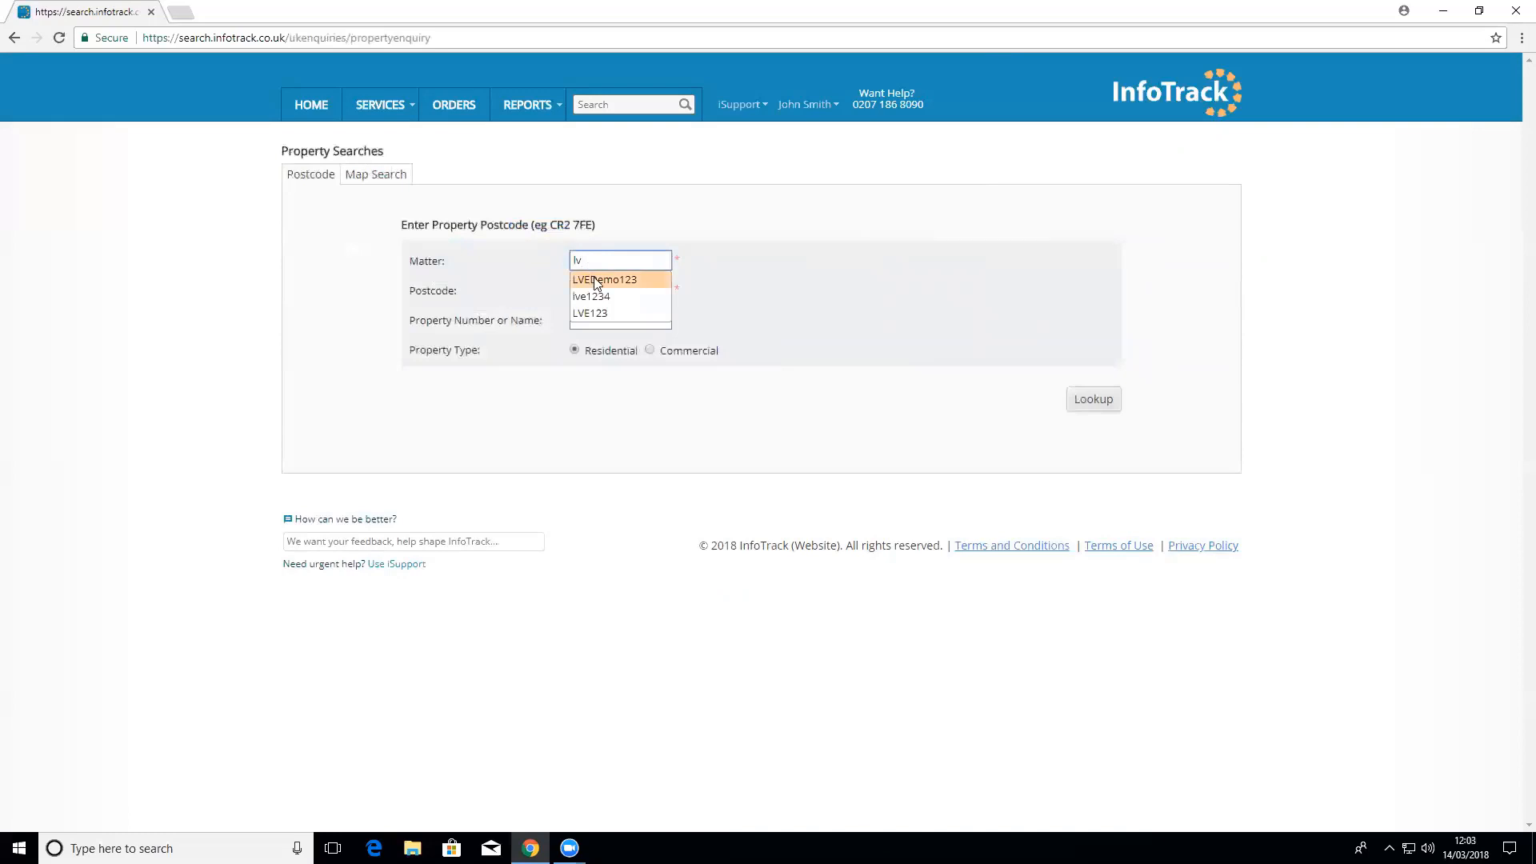
{"action": "left_click", "coordinate": [593, 280]}
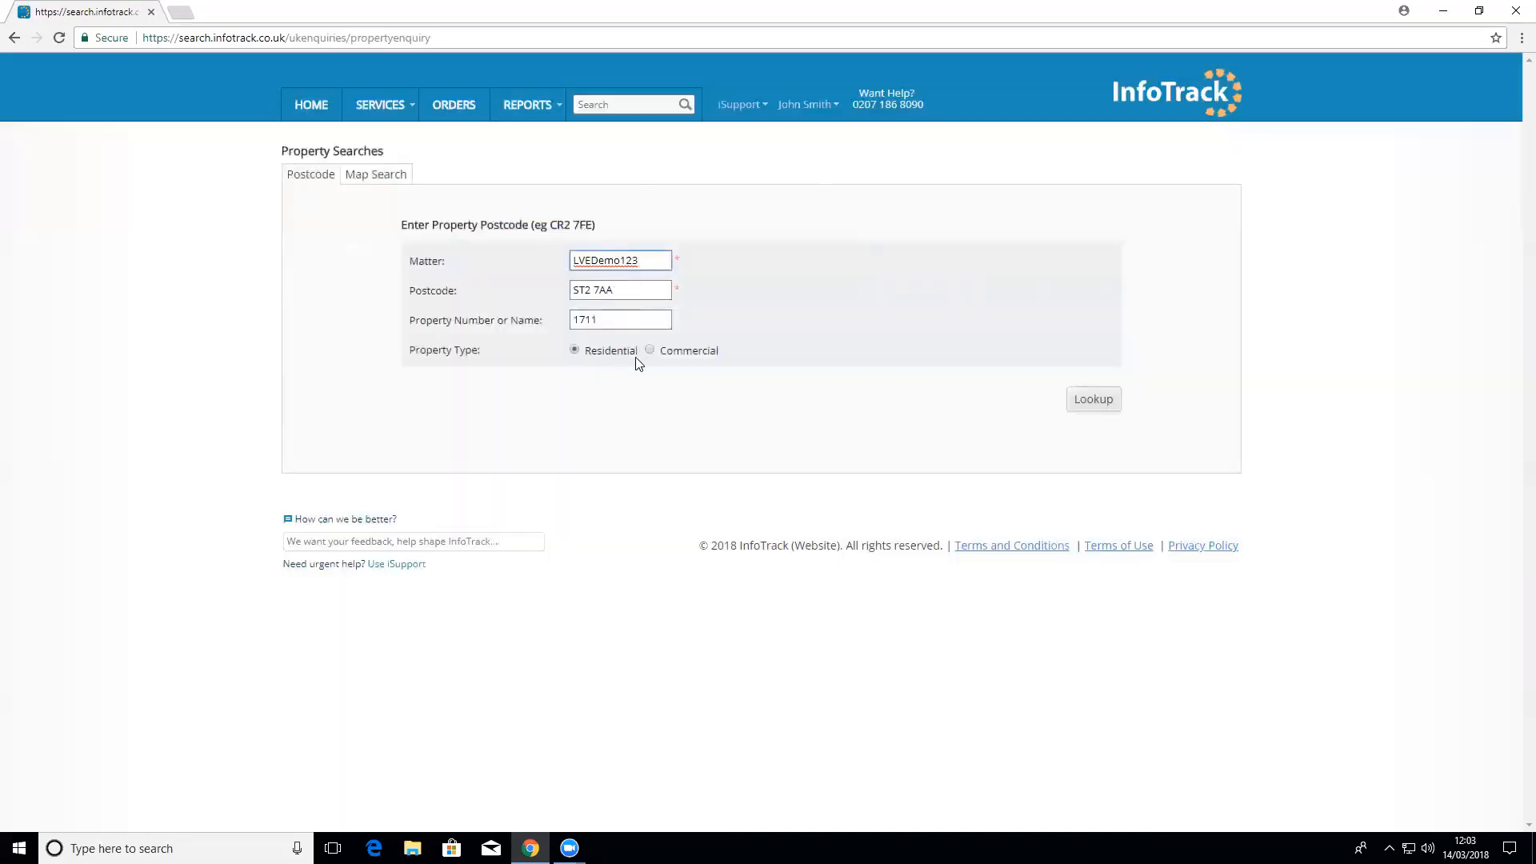
{"action": "left_click", "coordinate": [1100, 400]}
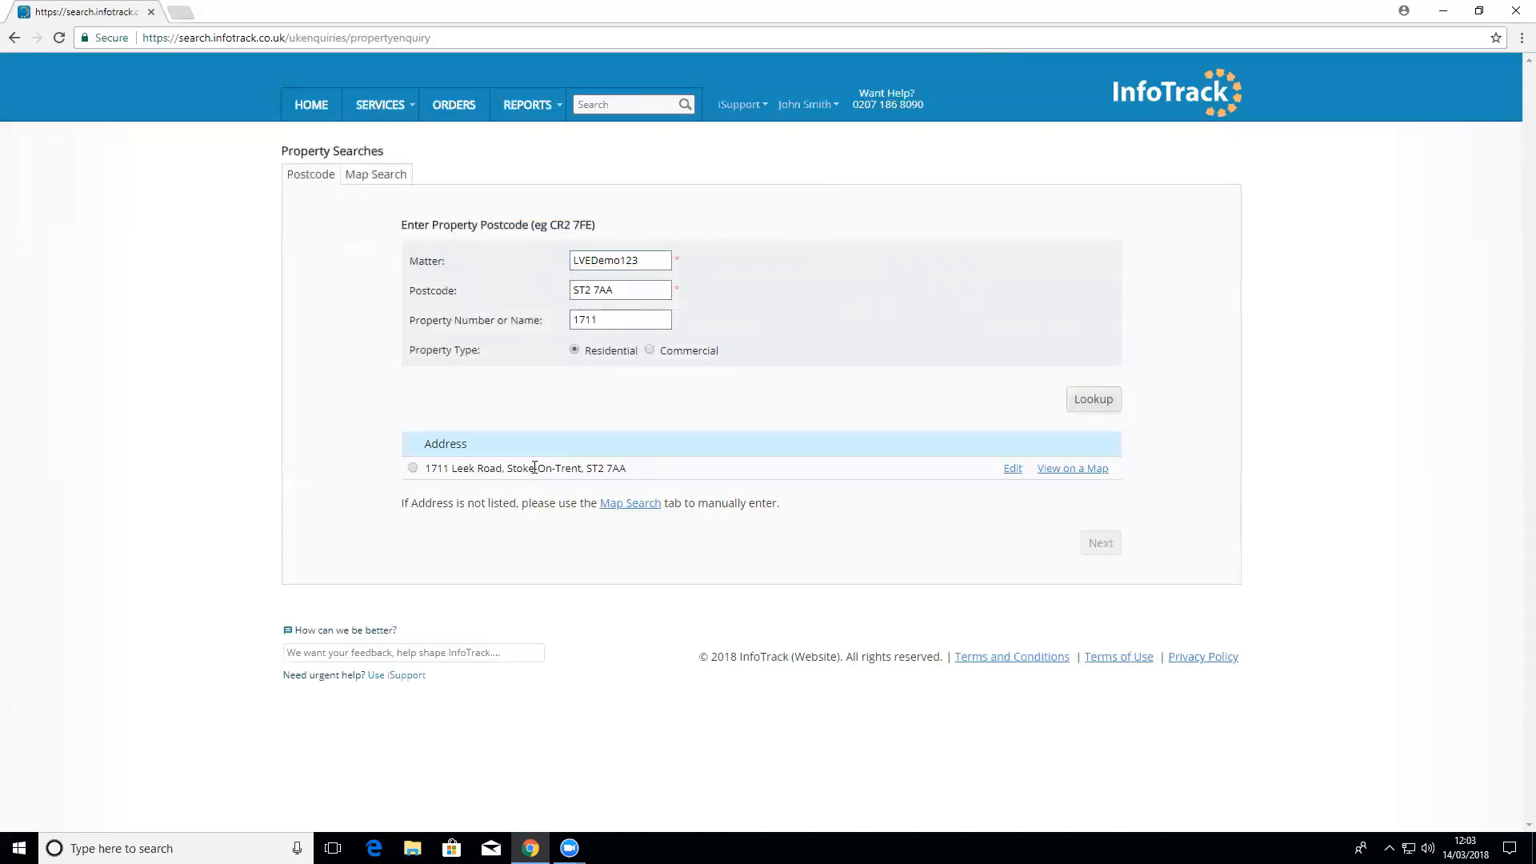
{"action": "left_click", "coordinate": [533, 468]}
{"action": "left_click", "coordinate": [1108, 544]}
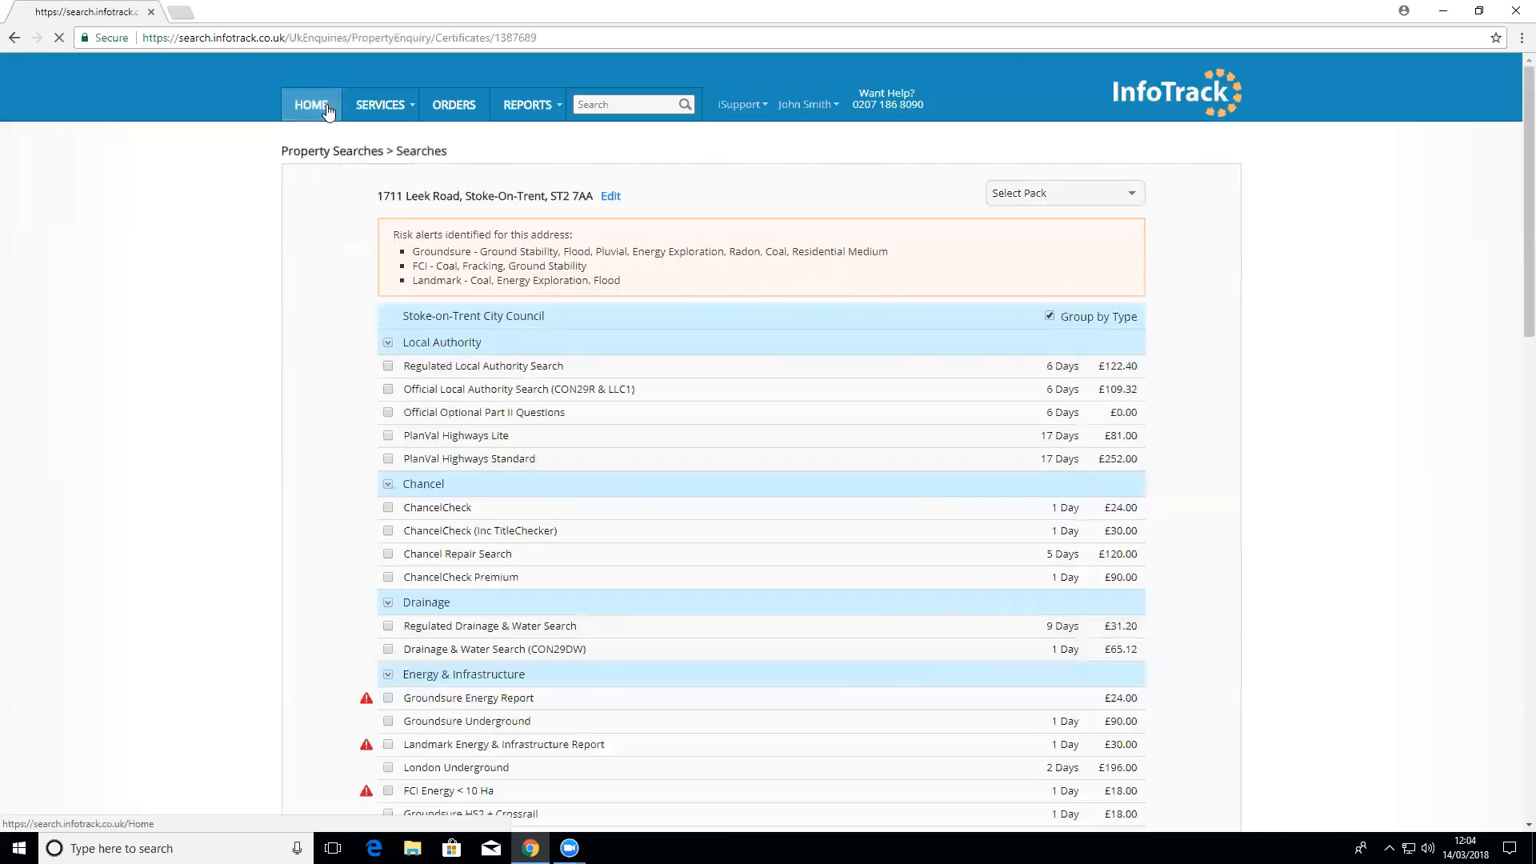
{"action": "left_click", "coordinate": [327, 112]}
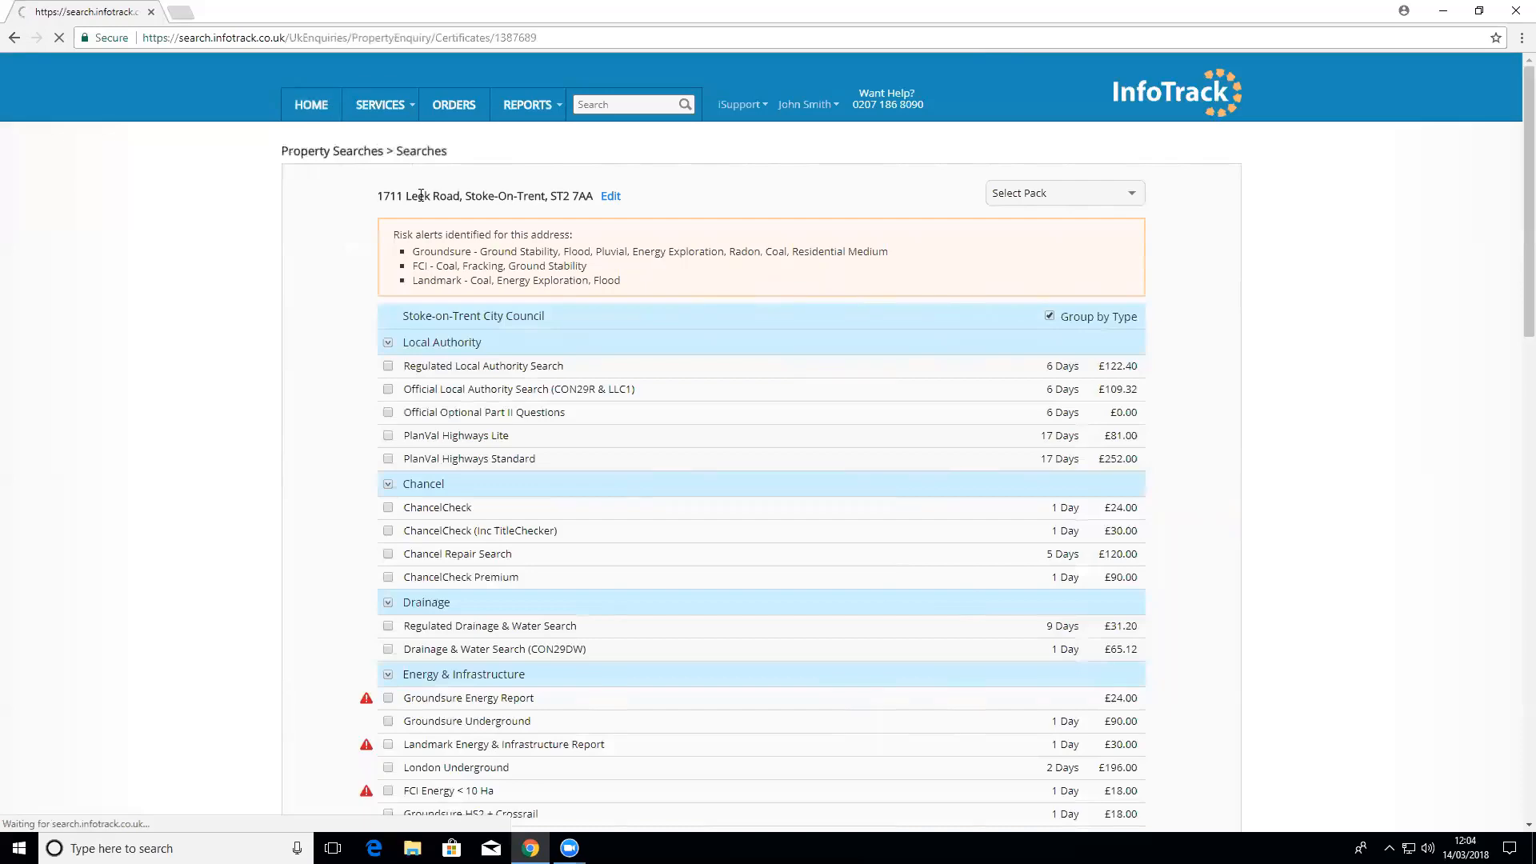
{"action": "left_click", "coordinate": [431, 228]}
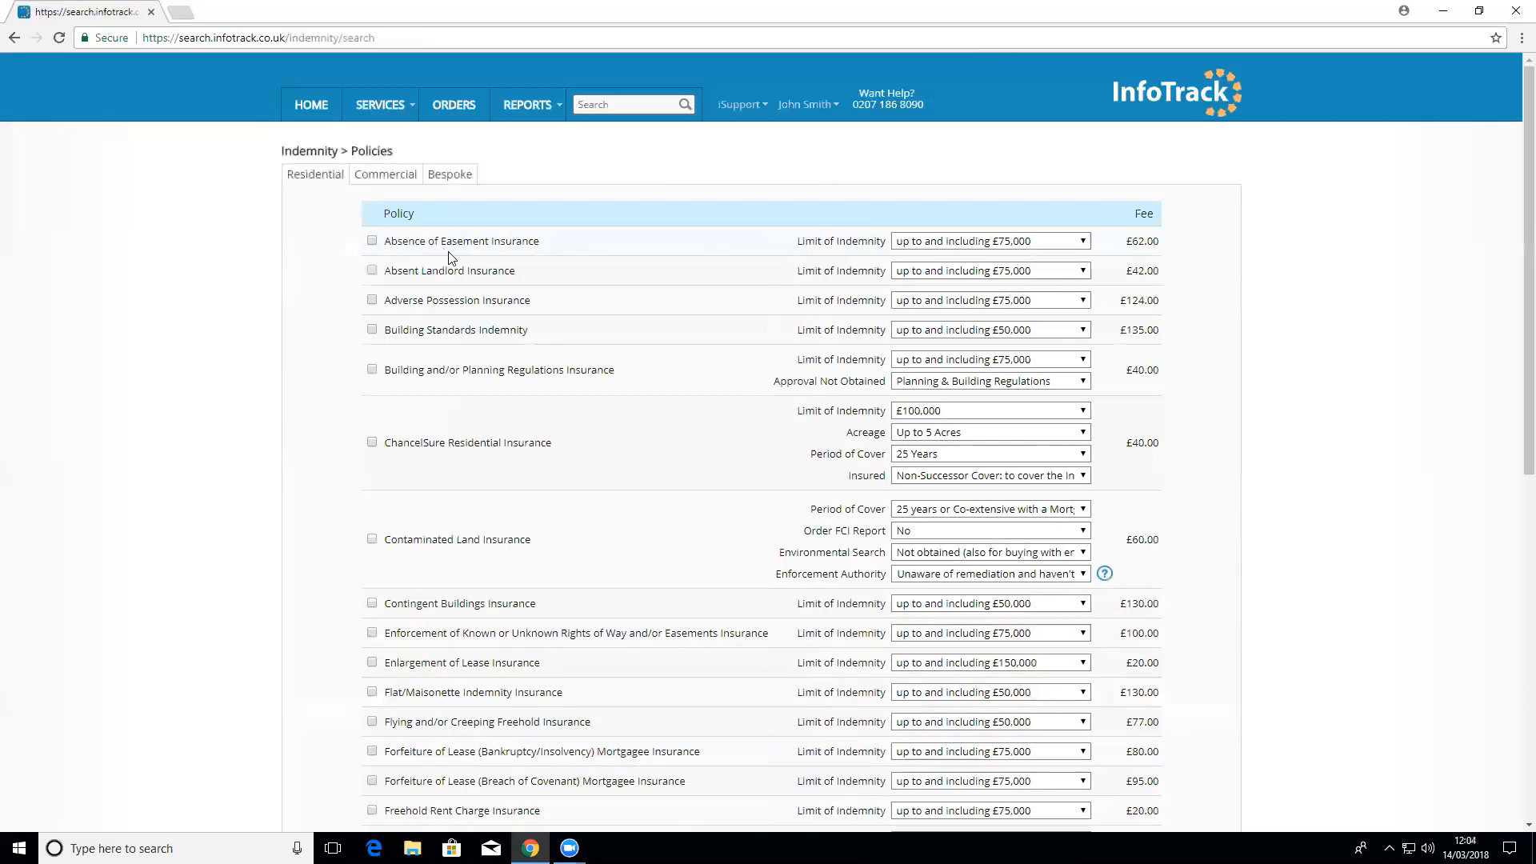
Step: Select Building and/or Planning Regulations Insurance, confirm the statements, and limit cover to building regulations only
{"action": "left_click", "coordinate": [491, 372]}
{"action": "left_click", "coordinate": [486, 616]}
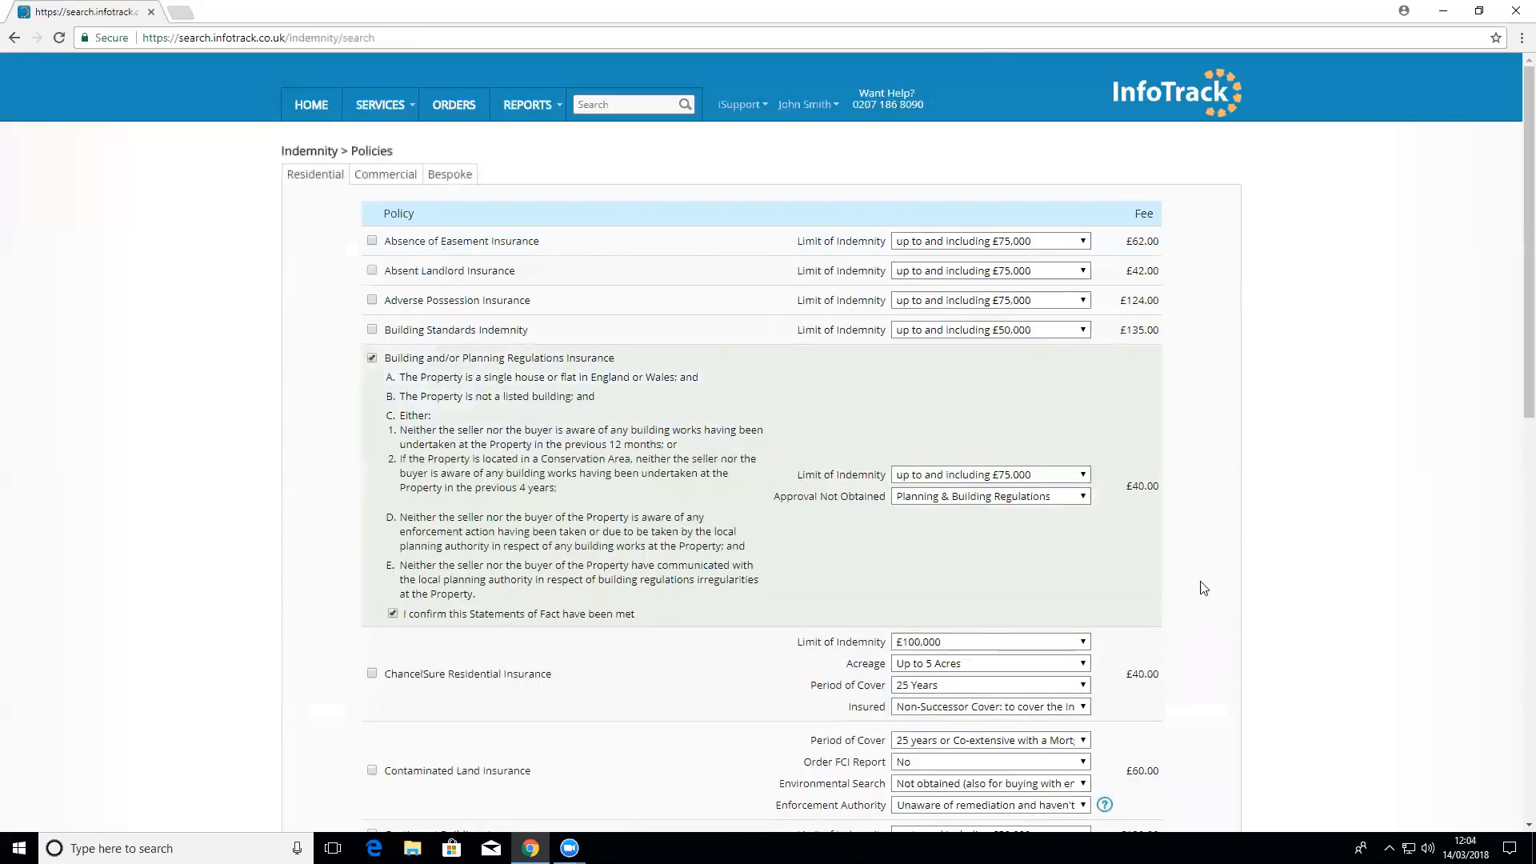
{"action": "left_click", "coordinate": [1047, 498]}
{"action": "left_click", "coordinate": [1033, 528]}
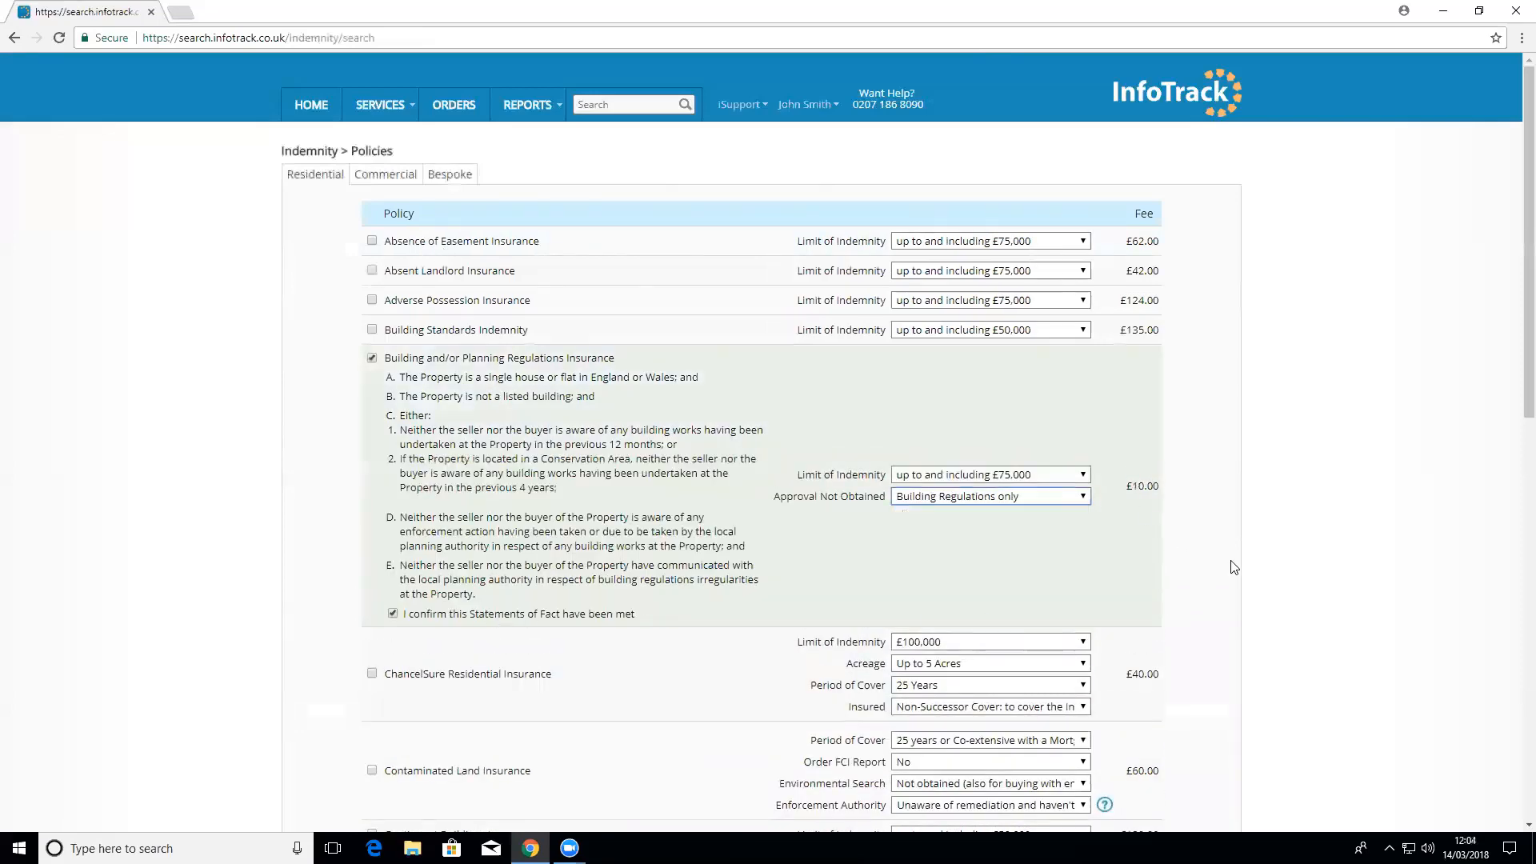
{"action": "scroll", "coordinate": [1232, 544], "scroll_direction": "down", "scroll_amount": 10}
{"action": "scroll", "coordinate": [1232, 555], "scroll_direction": "down", "scroll_amount": 2}
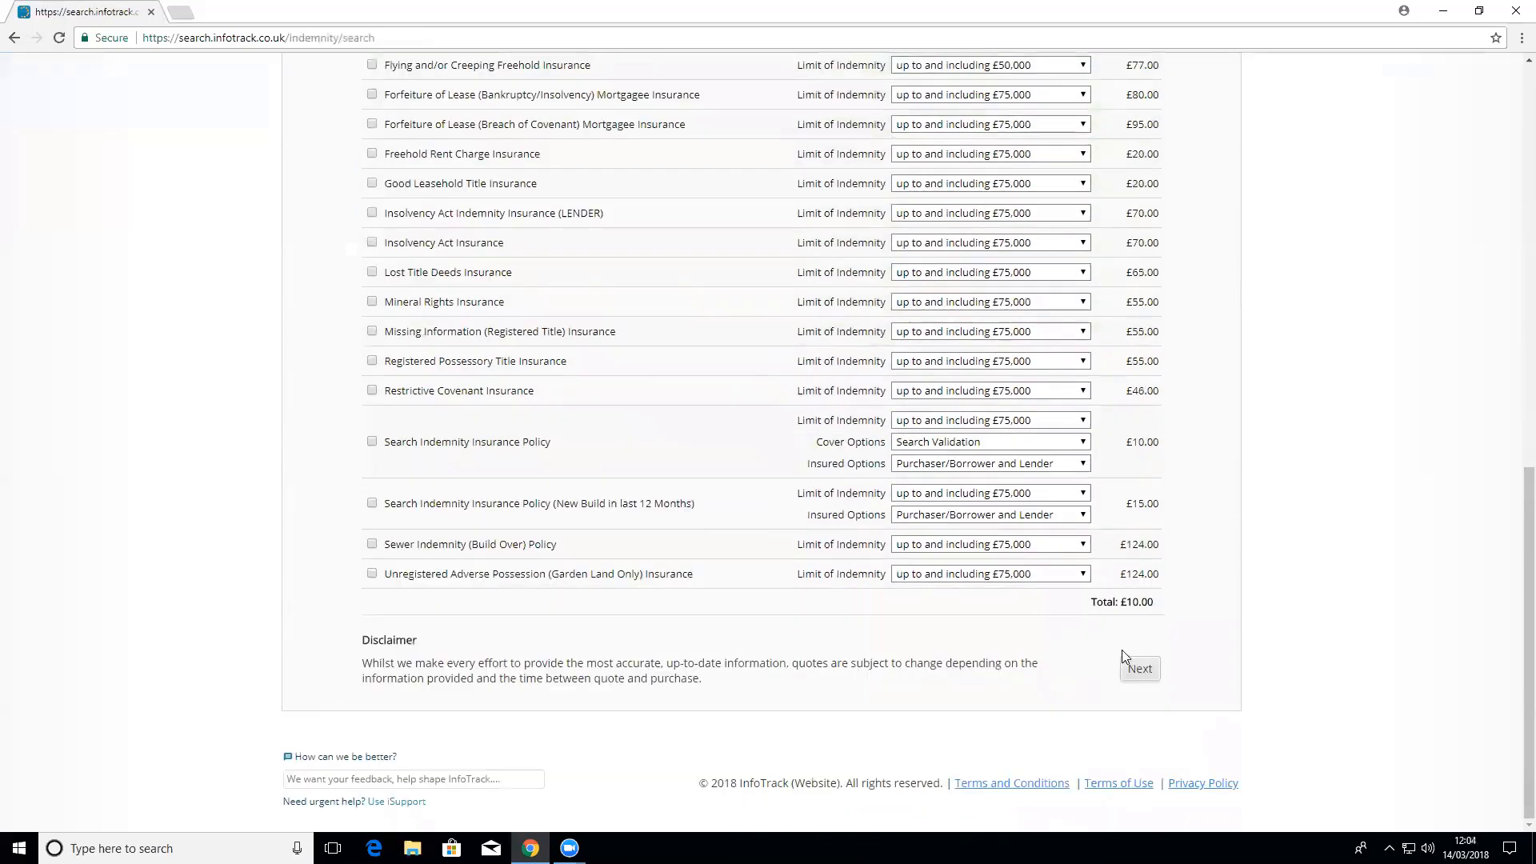
{"action": "left_click", "coordinate": [1140, 666]}
{"action": "left_click", "coordinate": [671, 374]}
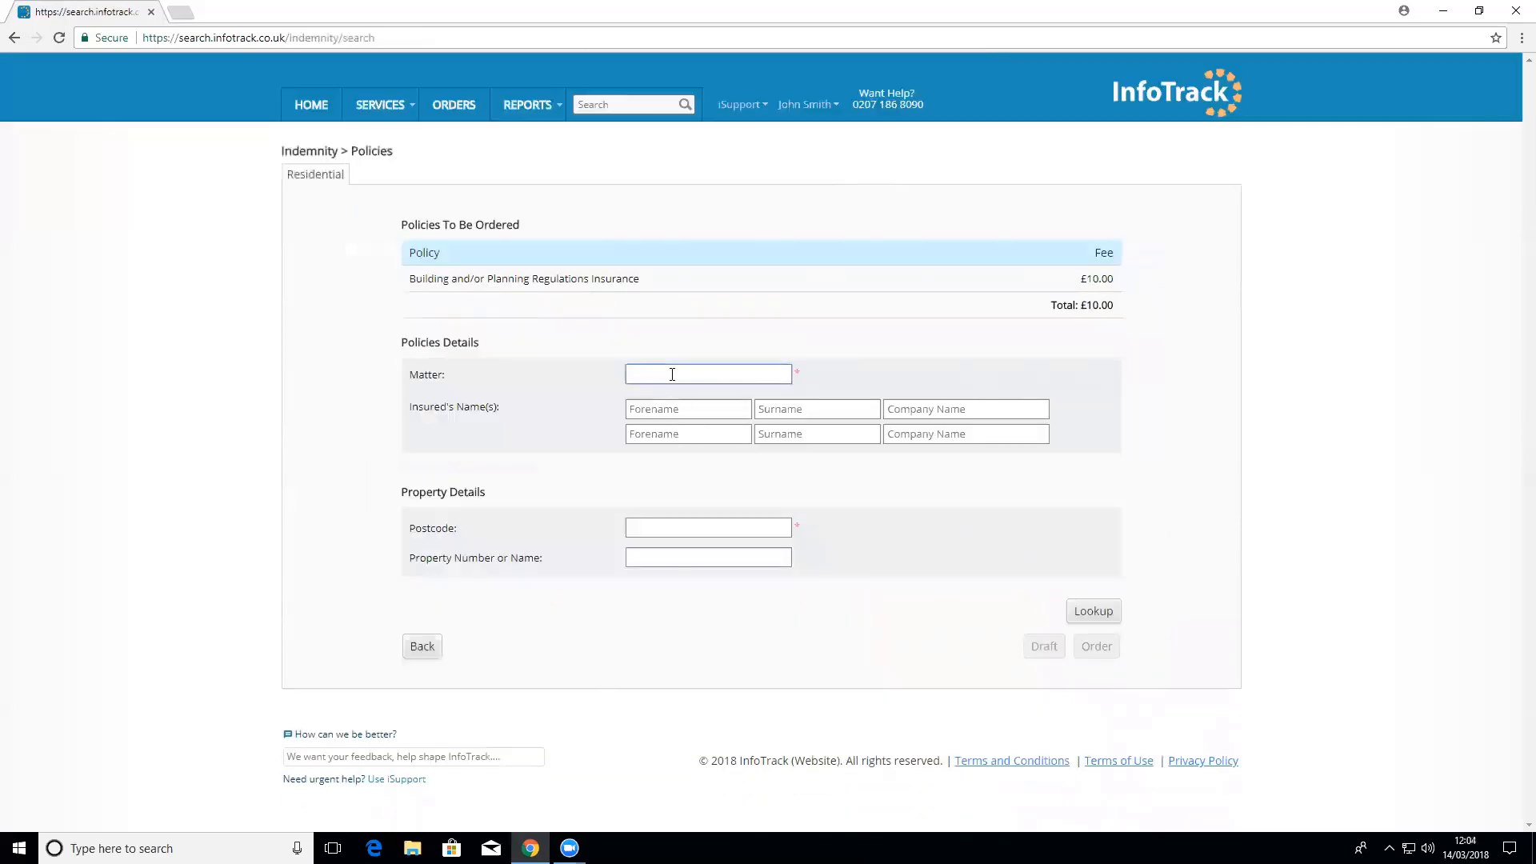
{"action": "type", "text": "lve"}
{"action": "left_click", "coordinate": [694, 395]}
{"action": "left_click", "coordinate": [704, 403]}
{"action": "key", "text": "Tab"}
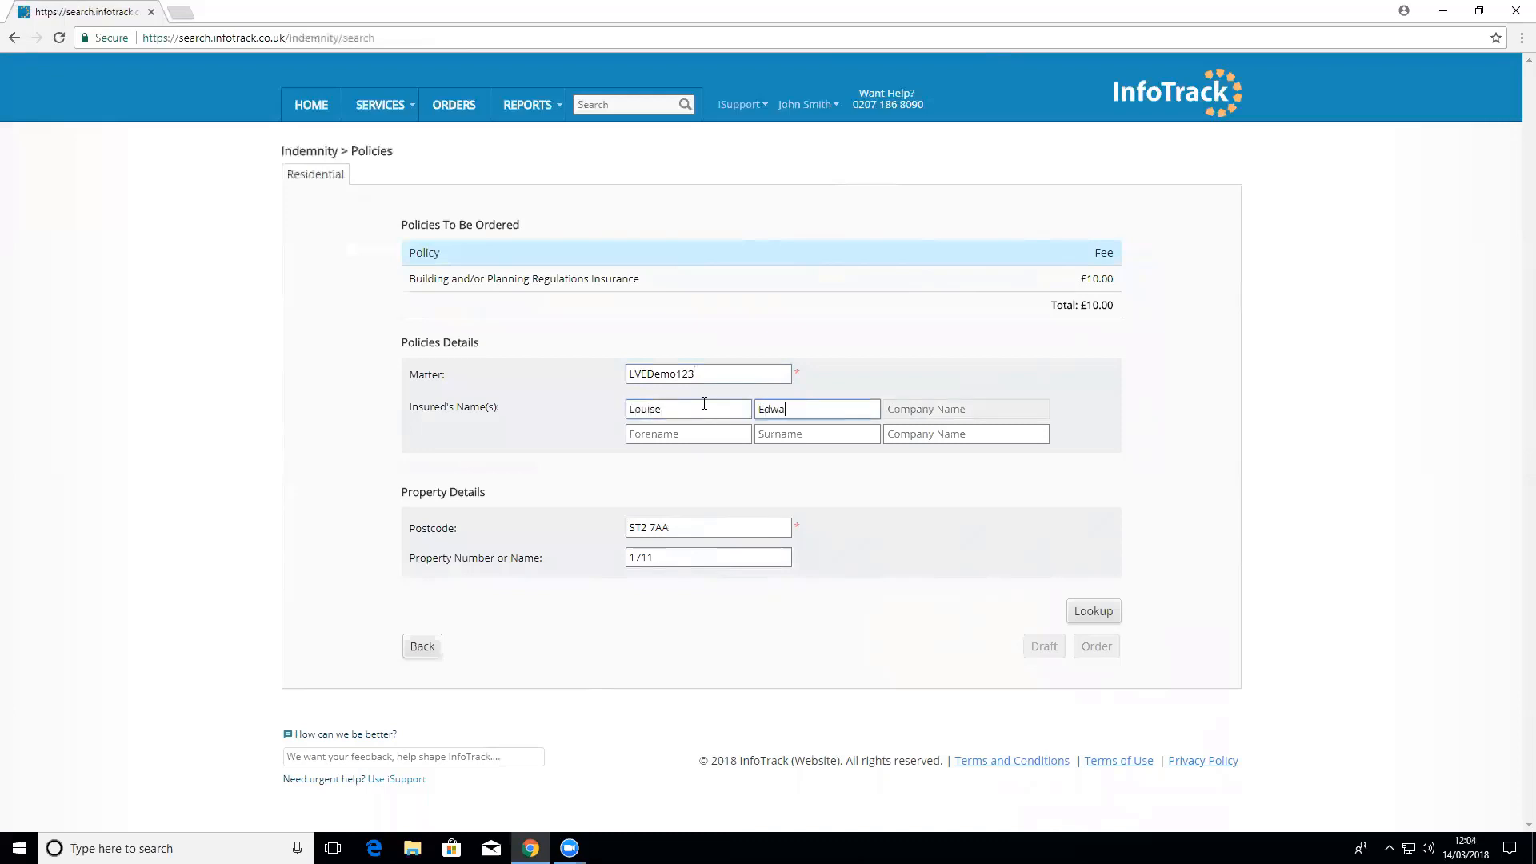
{"action": "left_click", "coordinate": [1089, 611]}
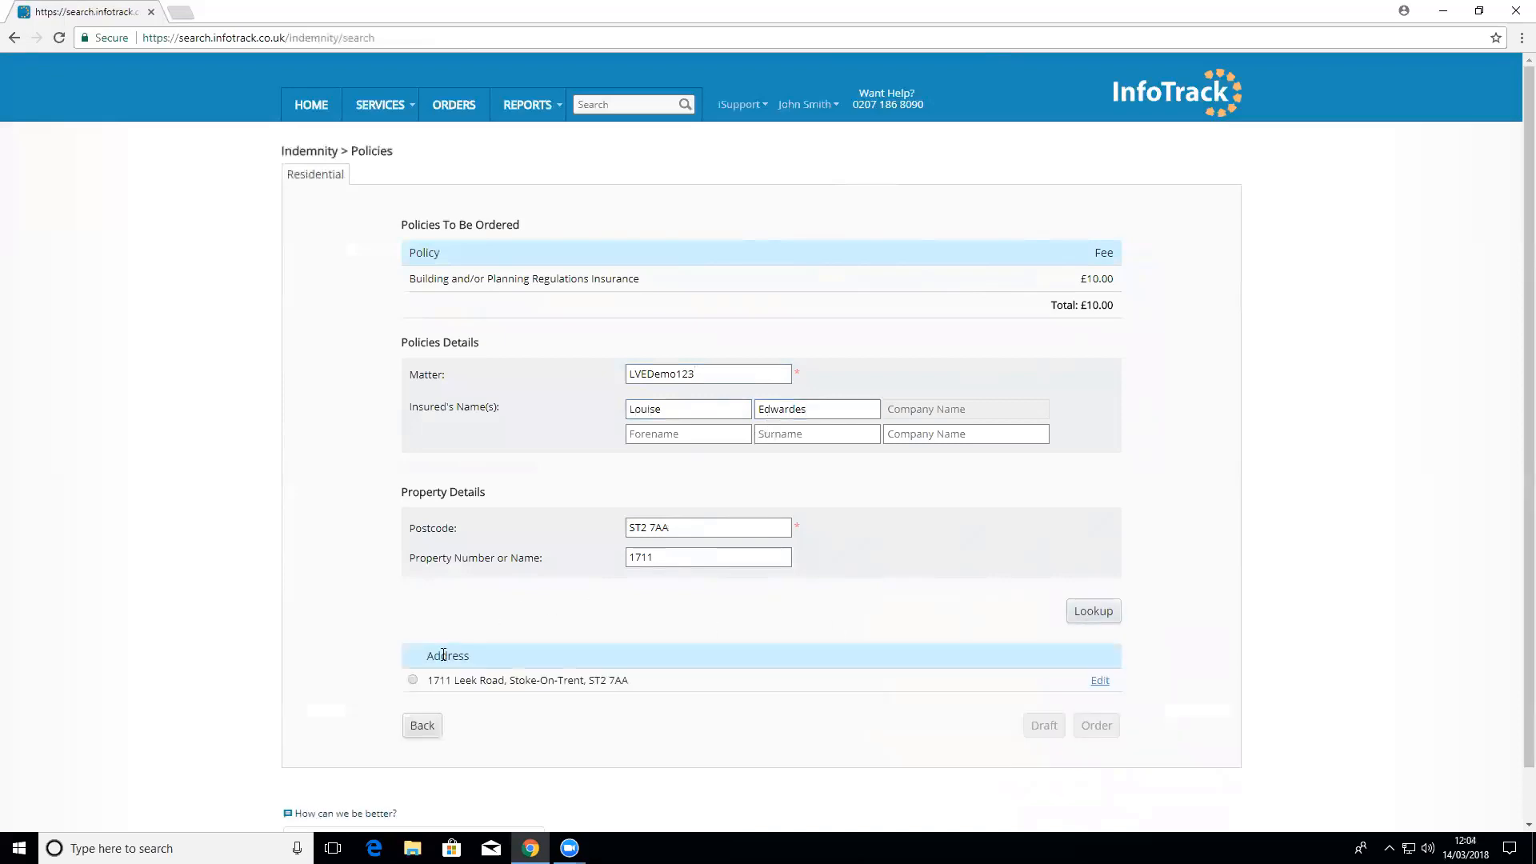
{"action": "left_click", "coordinate": [440, 677]}
{"action": "left_click", "coordinate": [1041, 725]}
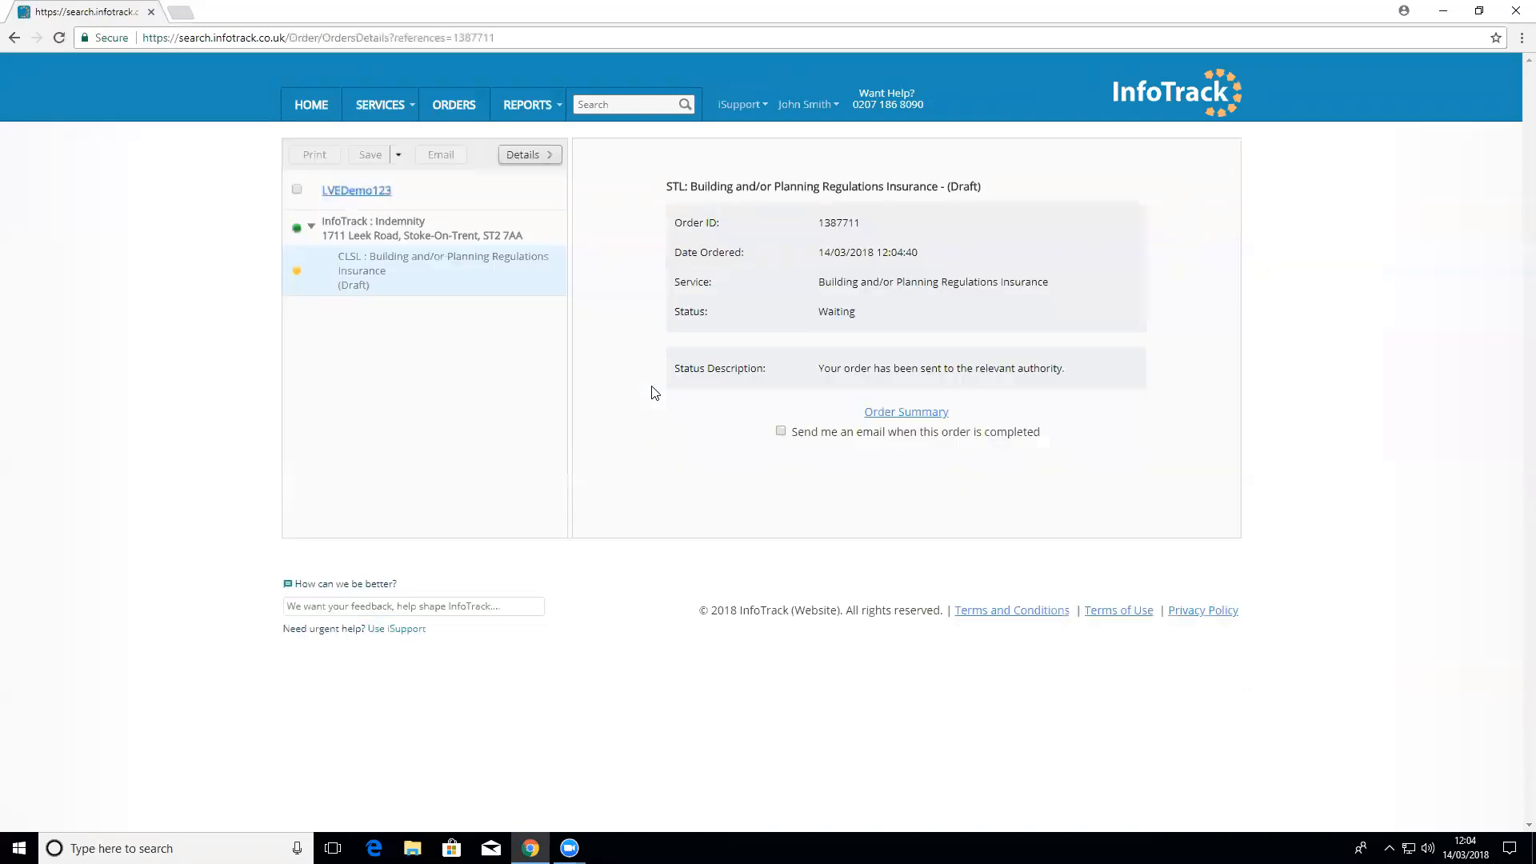
Step: Review the order list on the home page, then open the SDLT form under Post Completion
{"action": "left_click", "coordinate": [324, 108]}
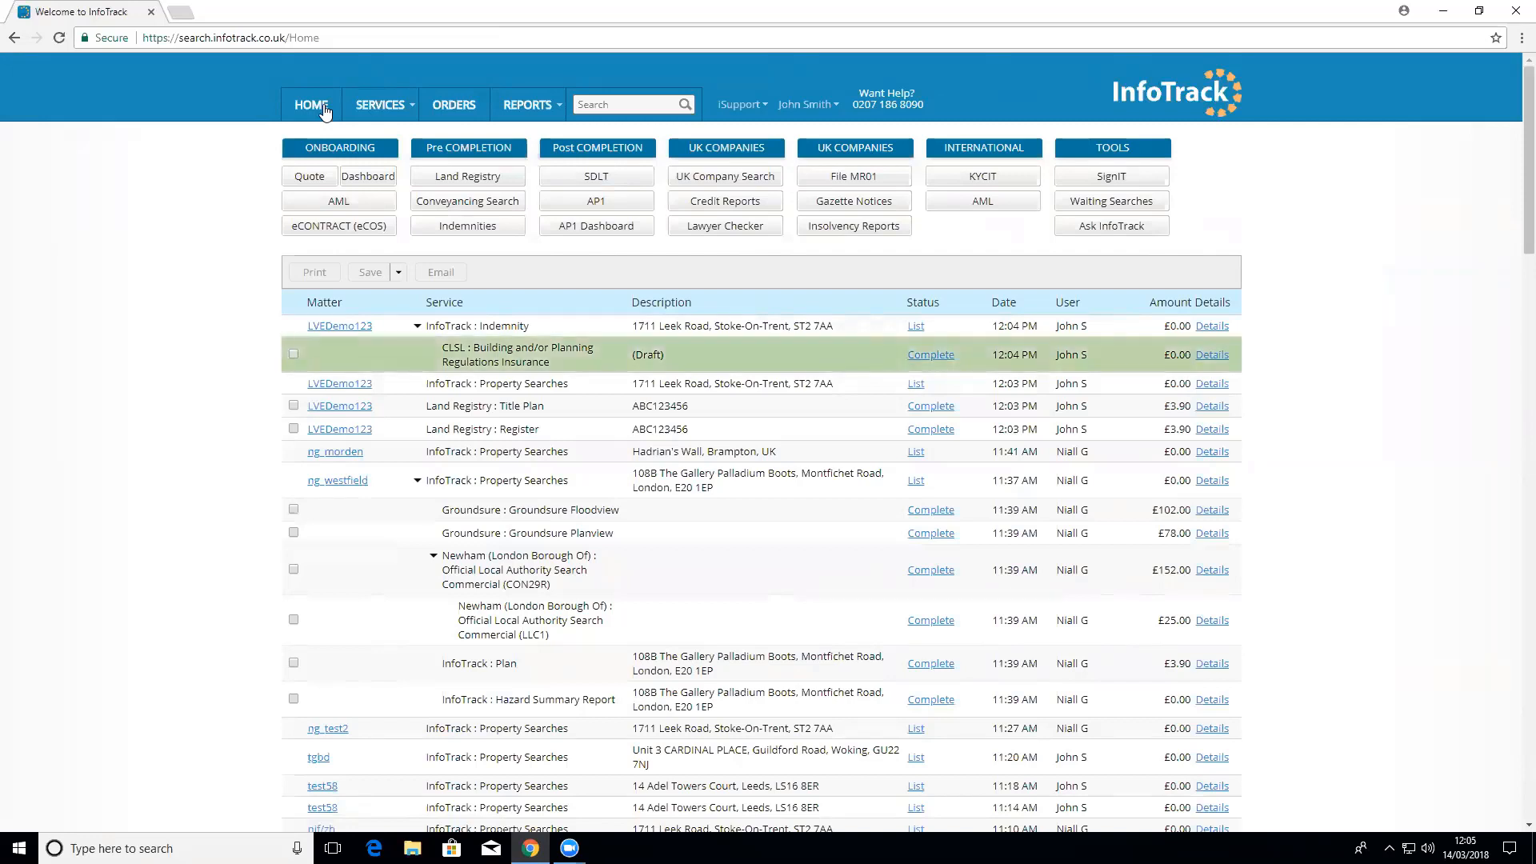
{"action": "left_click", "coordinate": [600, 180]}
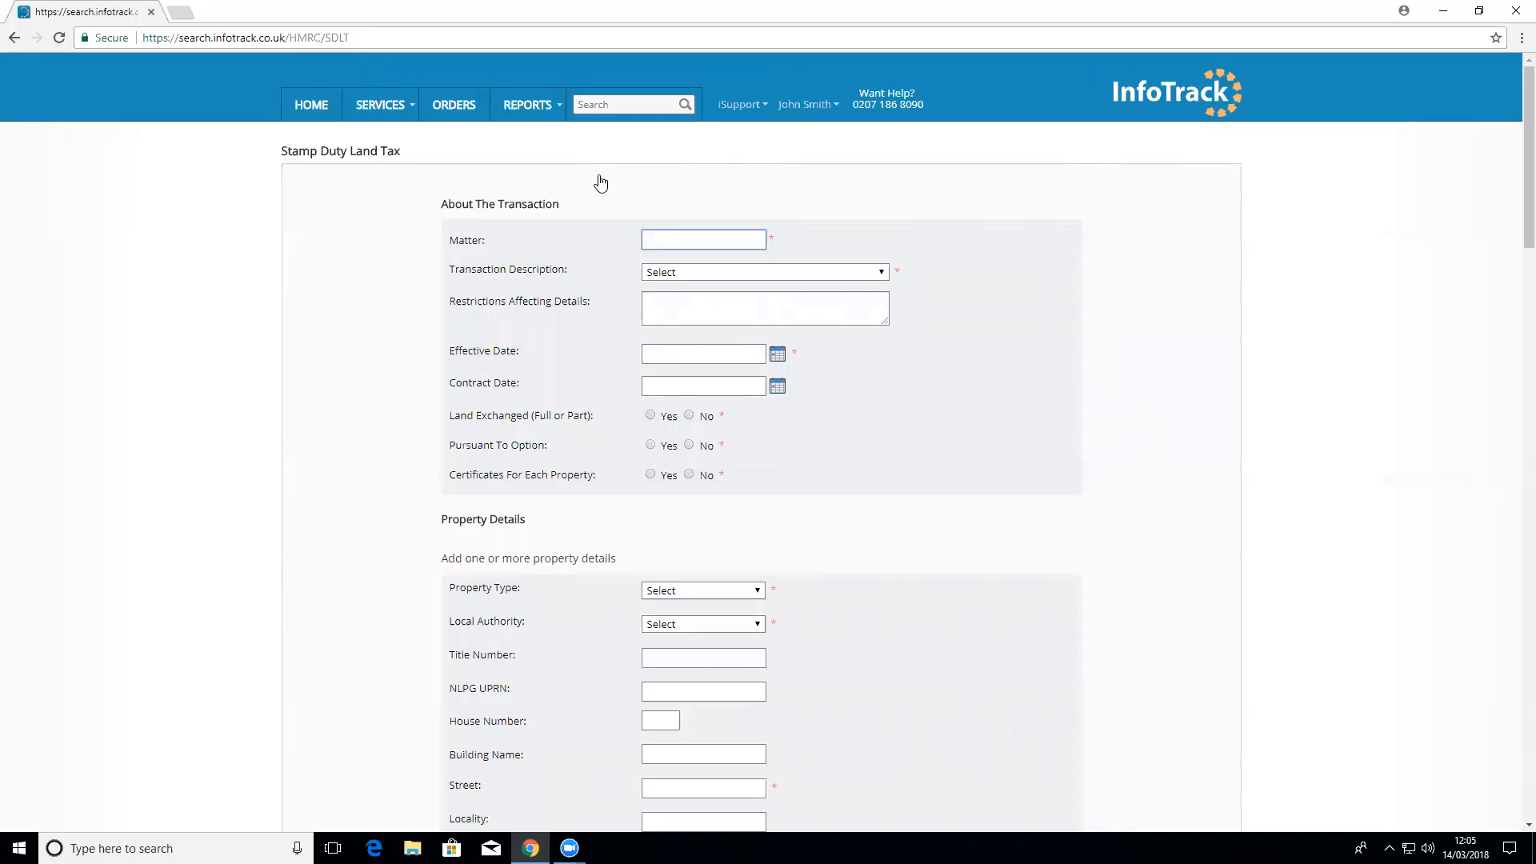
{"action": "scroll", "coordinate": [812, 384], "scroll_direction": "down", "scroll_amount": 11}
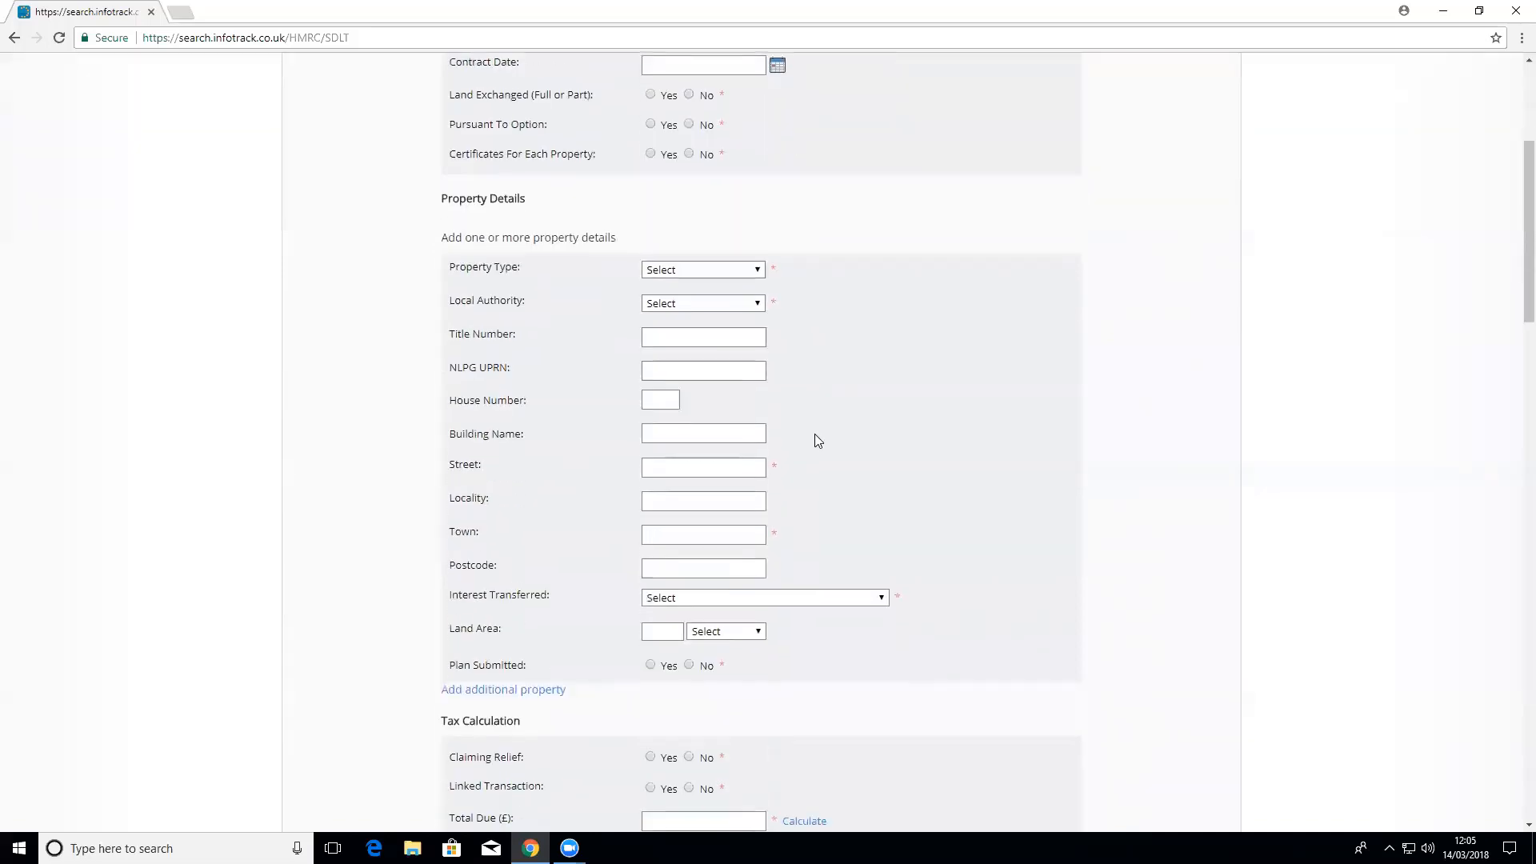
{"action": "scroll", "coordinate": [828, 479], "scroll_direction": "down", "scroll_amount": 13}
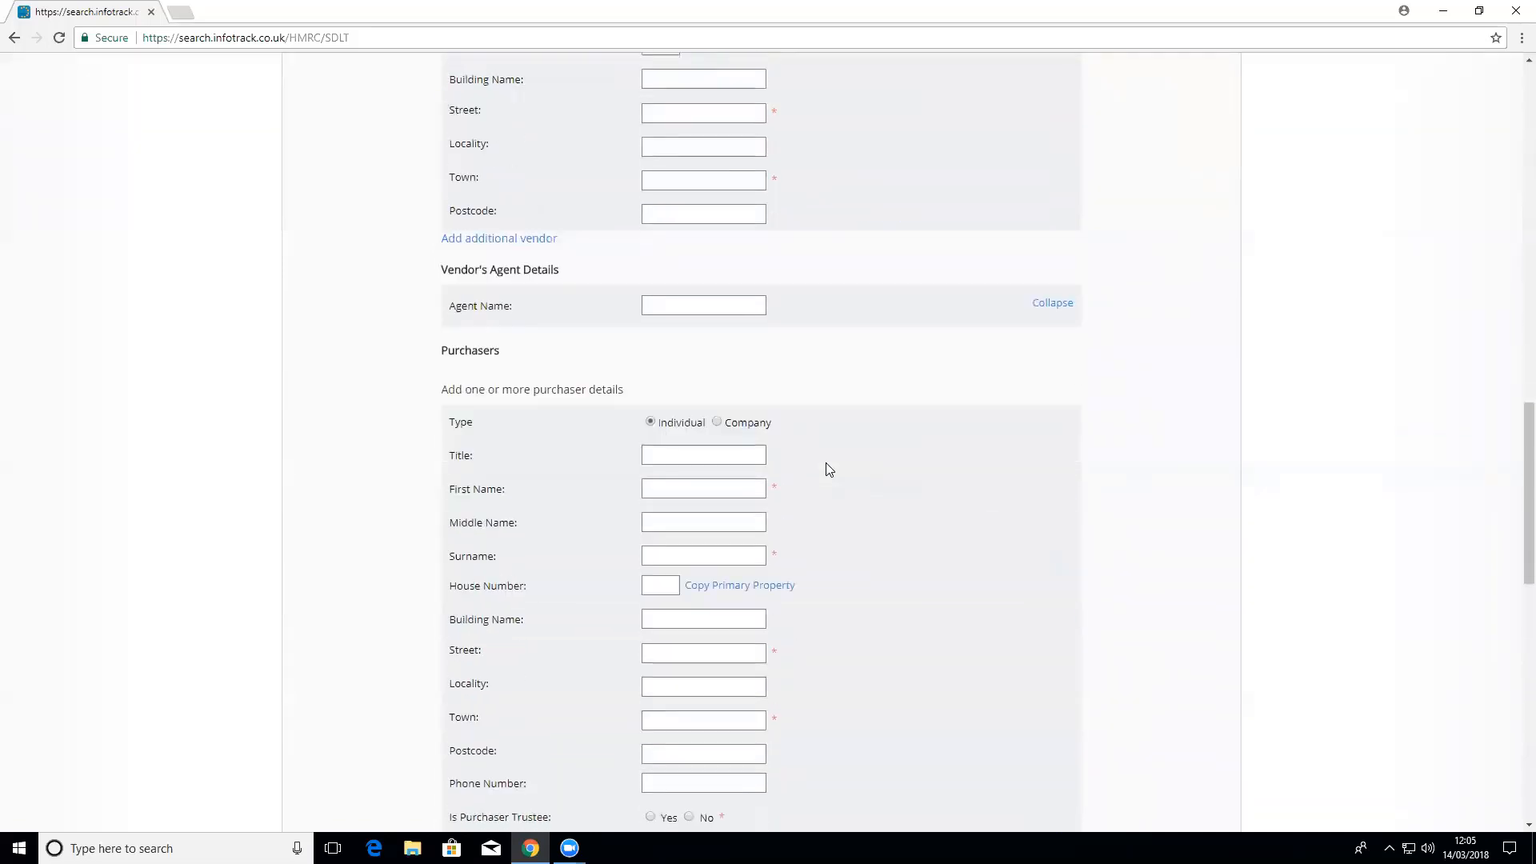
{"action": "scroll", "coordinate": [828, 469], "scroll_direction": "down", "scroll_amount": 3}
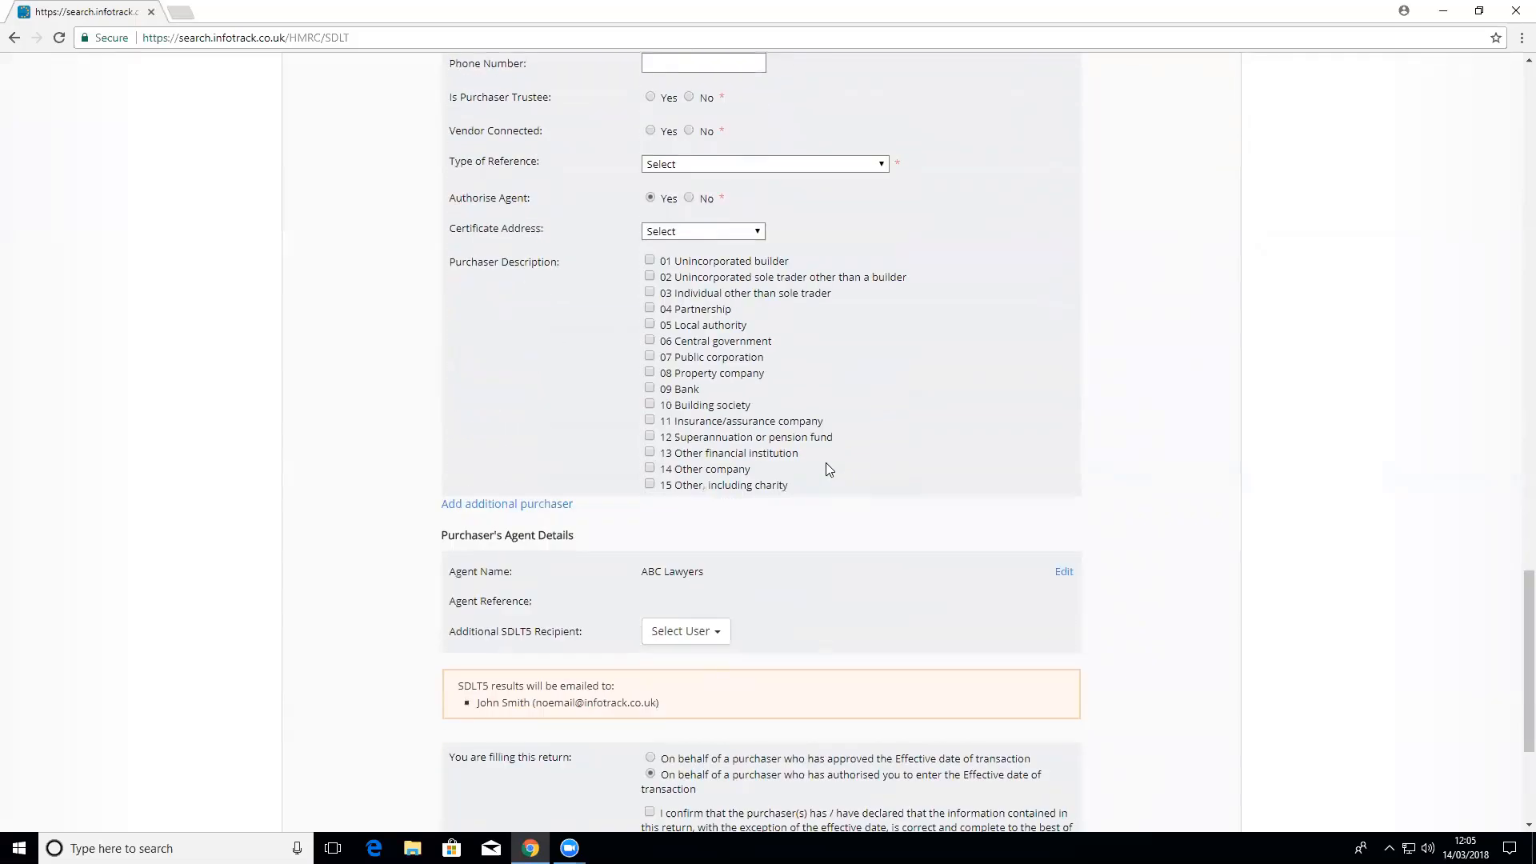
{"action": "scroll", "coordinate": [828, 469], "scroll_direction": "up", "scroll_amount": 20}
{"action": "scroll", "coordinate": [828, 470], "scroll_direction": "up", "scroll_amount": 4}
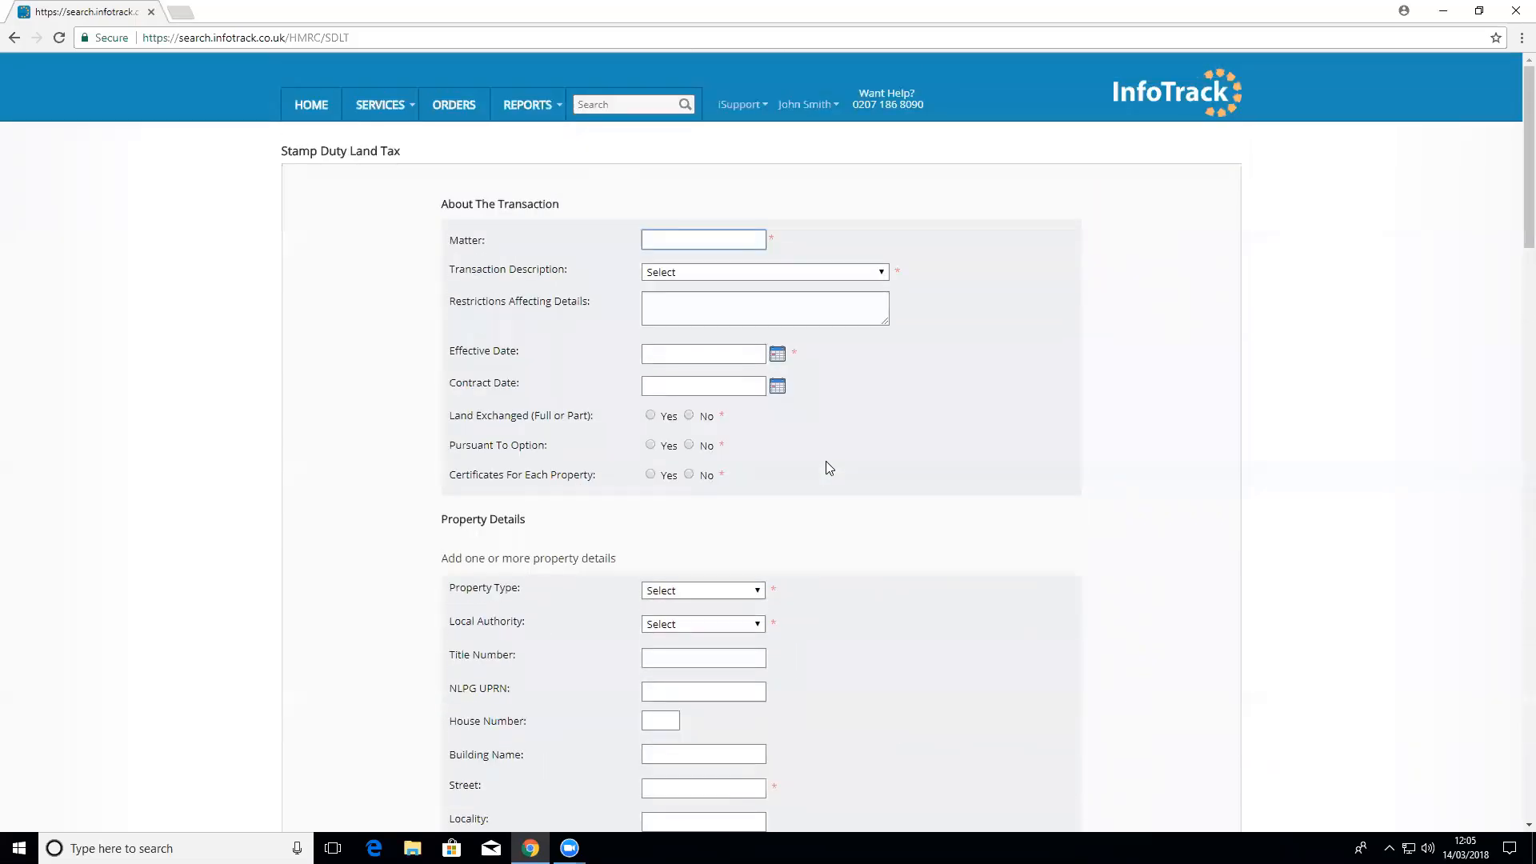
{"action": "type", "text": "LVEDemo123"}
{"action": "left_click", "coordinate": [752, 258]}
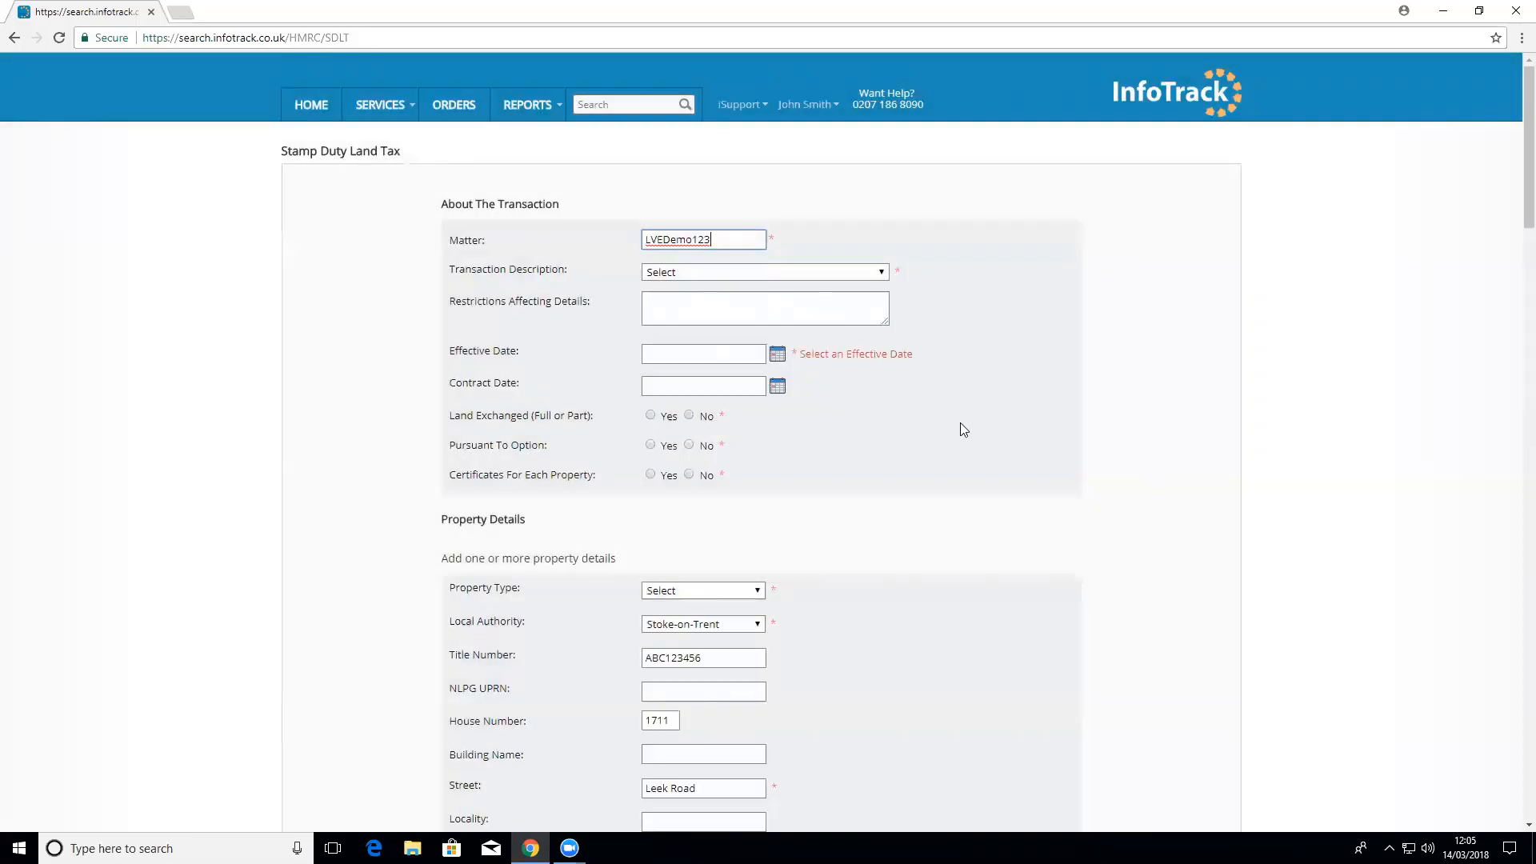
{"action": "scroll", "coordinate": [960, 429], "scroll_direction": "down", "scroll_amount": 5}
{"action": "scroll", "coordinate": [891, 528], "scroll_direction": "down", "scroll_amount": 8}
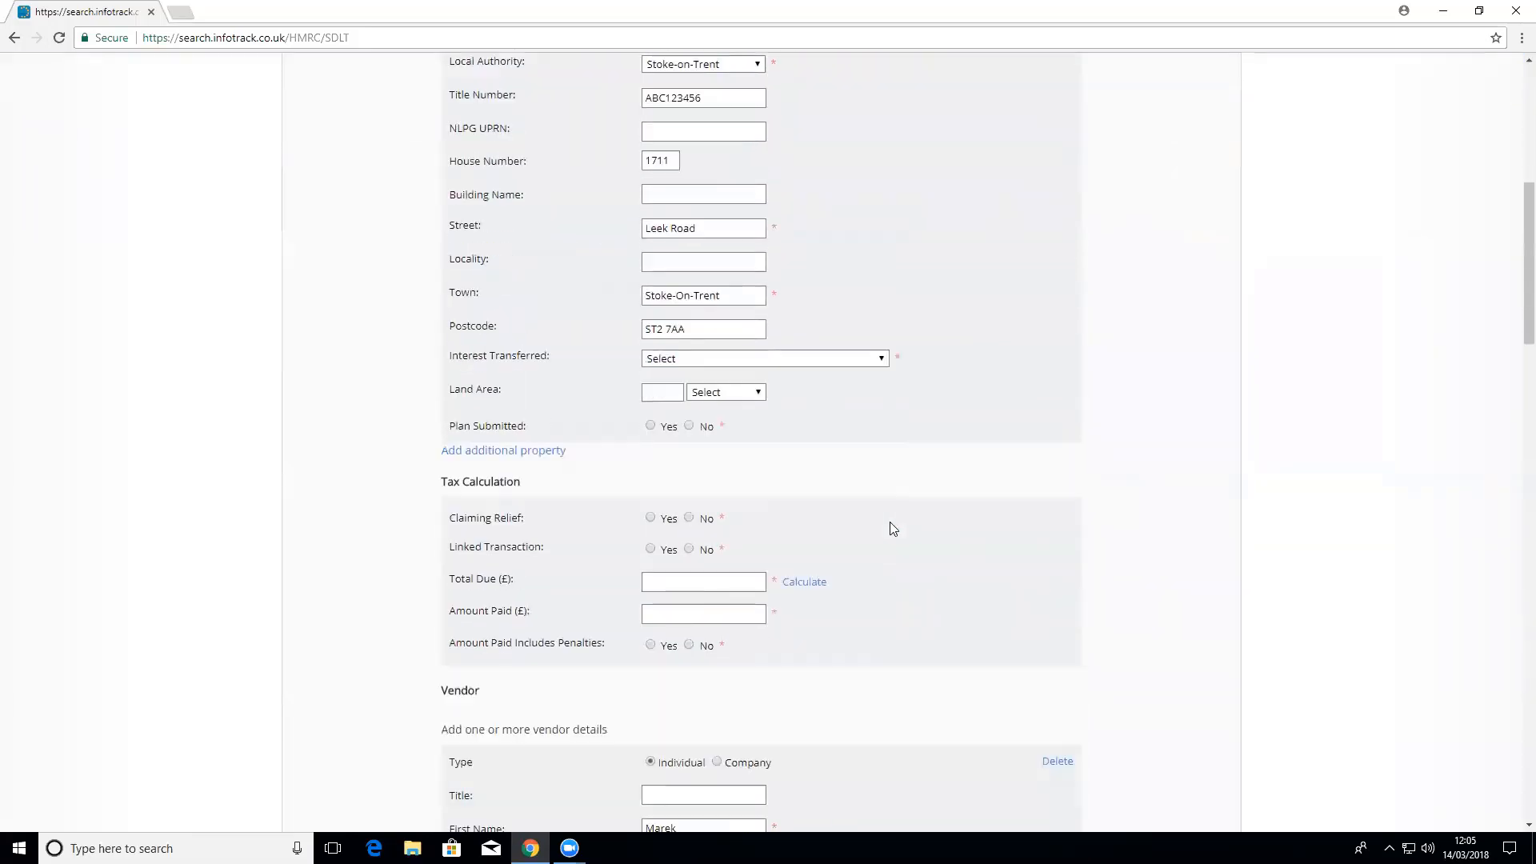
{"action": "scroll", "coordinate": [788, 553], "scroll_direction": "down", "scroll_amount": 2}
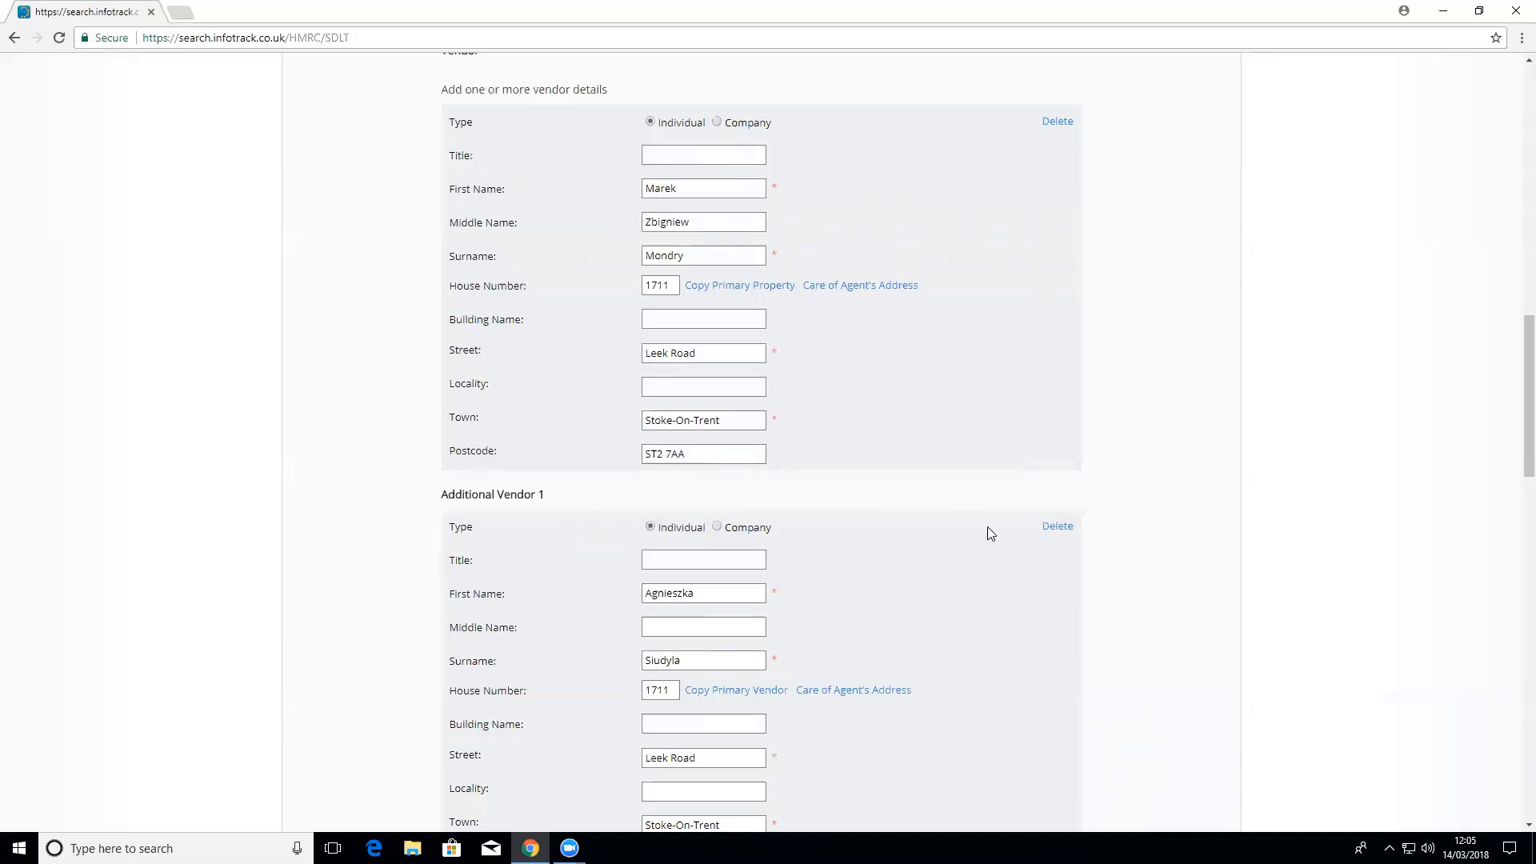
{"action": "scroll", "coordinate": [988, 535], "scroll_direction": "down", "scroll_amount": 6}
{"action": "scroll", "coordinate": [990, 541], "scroll_direction": "down", "scroll_amount": 2}
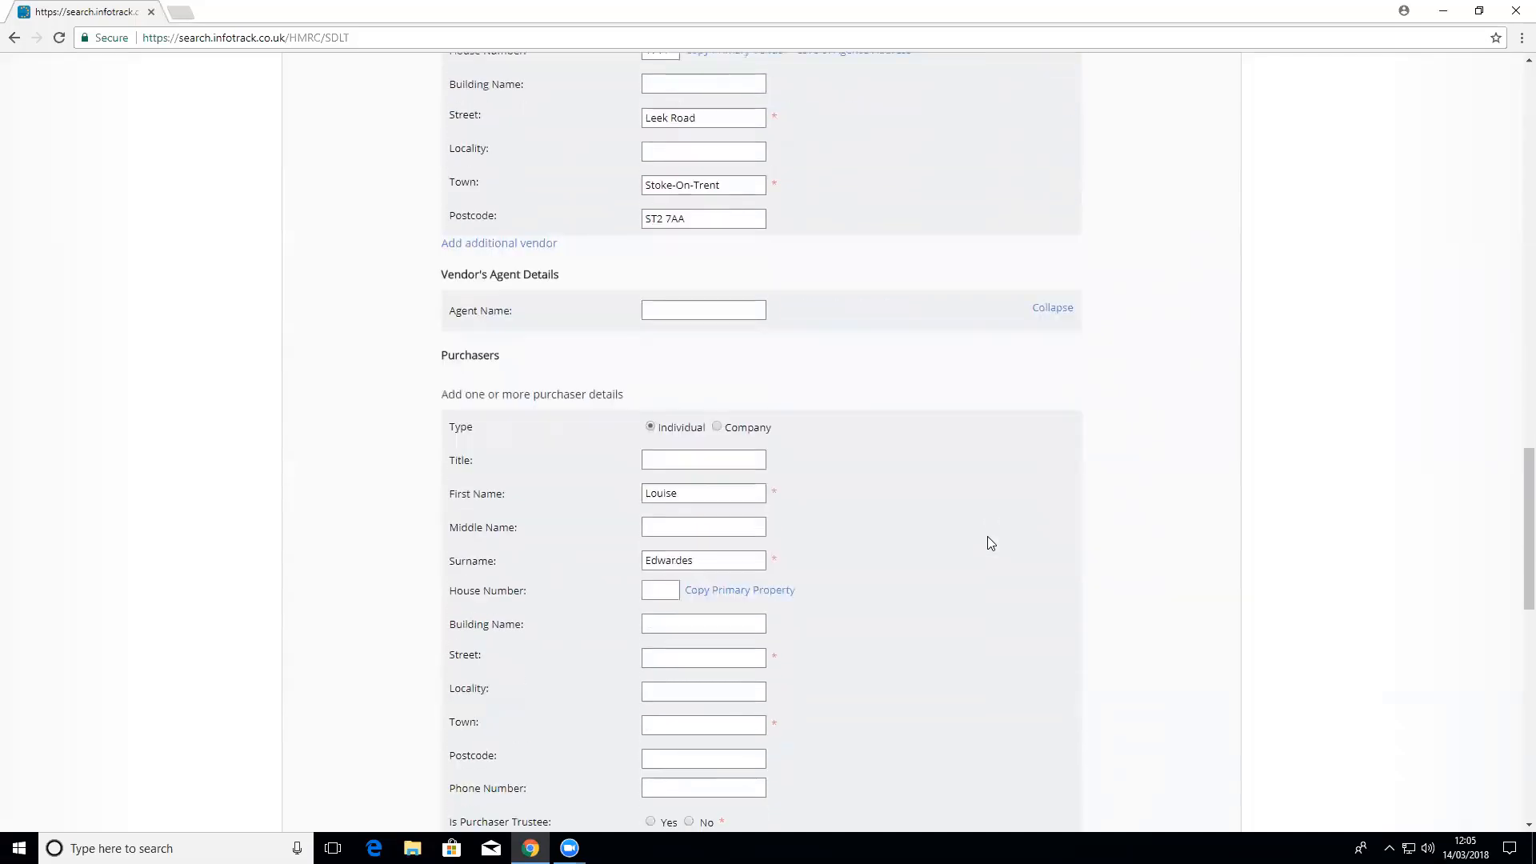
{"action": "scroll", "coordinate": [905, 587], "scroll_direction": "down", "scroll_amount": 2}
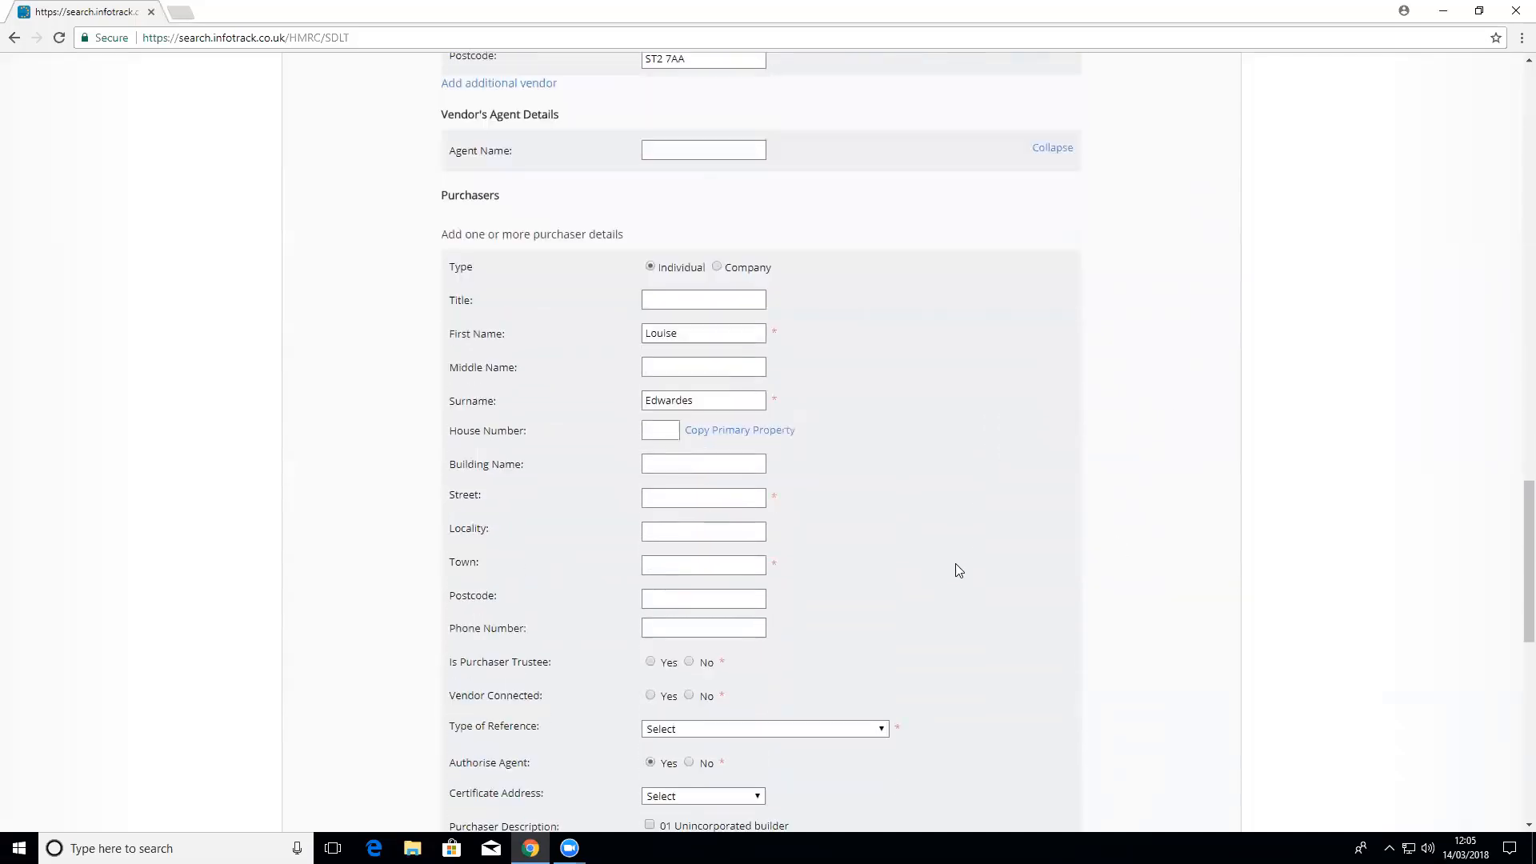
{"action": "scroll", "coordinate": [961, 562], "scroll_direction": "down", "scroll_amount": 5}
{"action": "scroll", "coordinate": [962, 559], "scroll_direction": "up", "scroll_amount": 20}
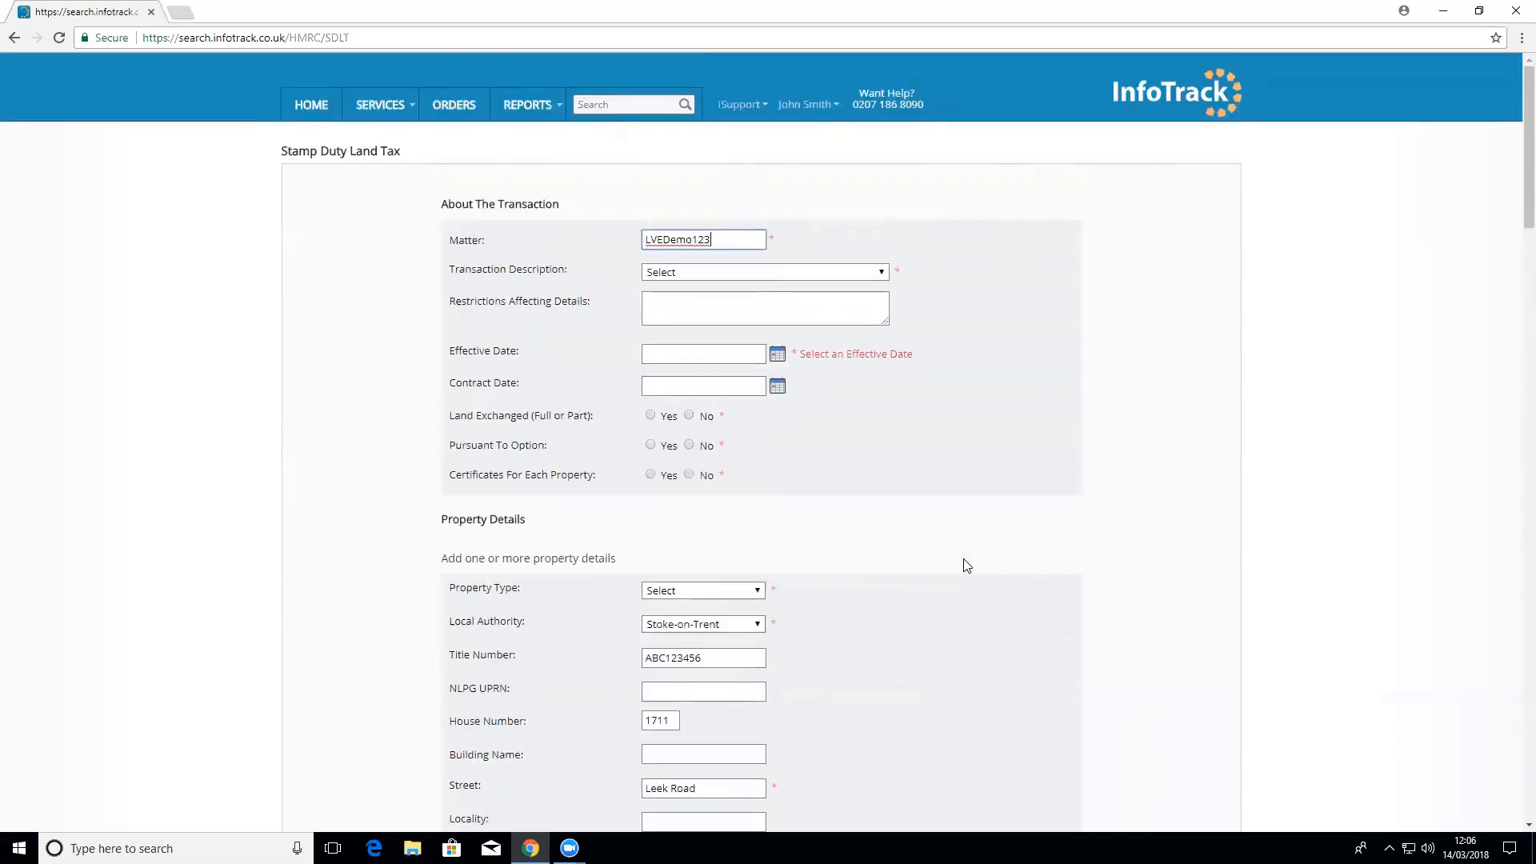
Step: Set the transaction to F - Conveyance/transfer with effective date 14/03/2018
{"action": "left_click", "coordinate": [881, 272]}
{"action": "left_click", "coordinate": [841, 305]}
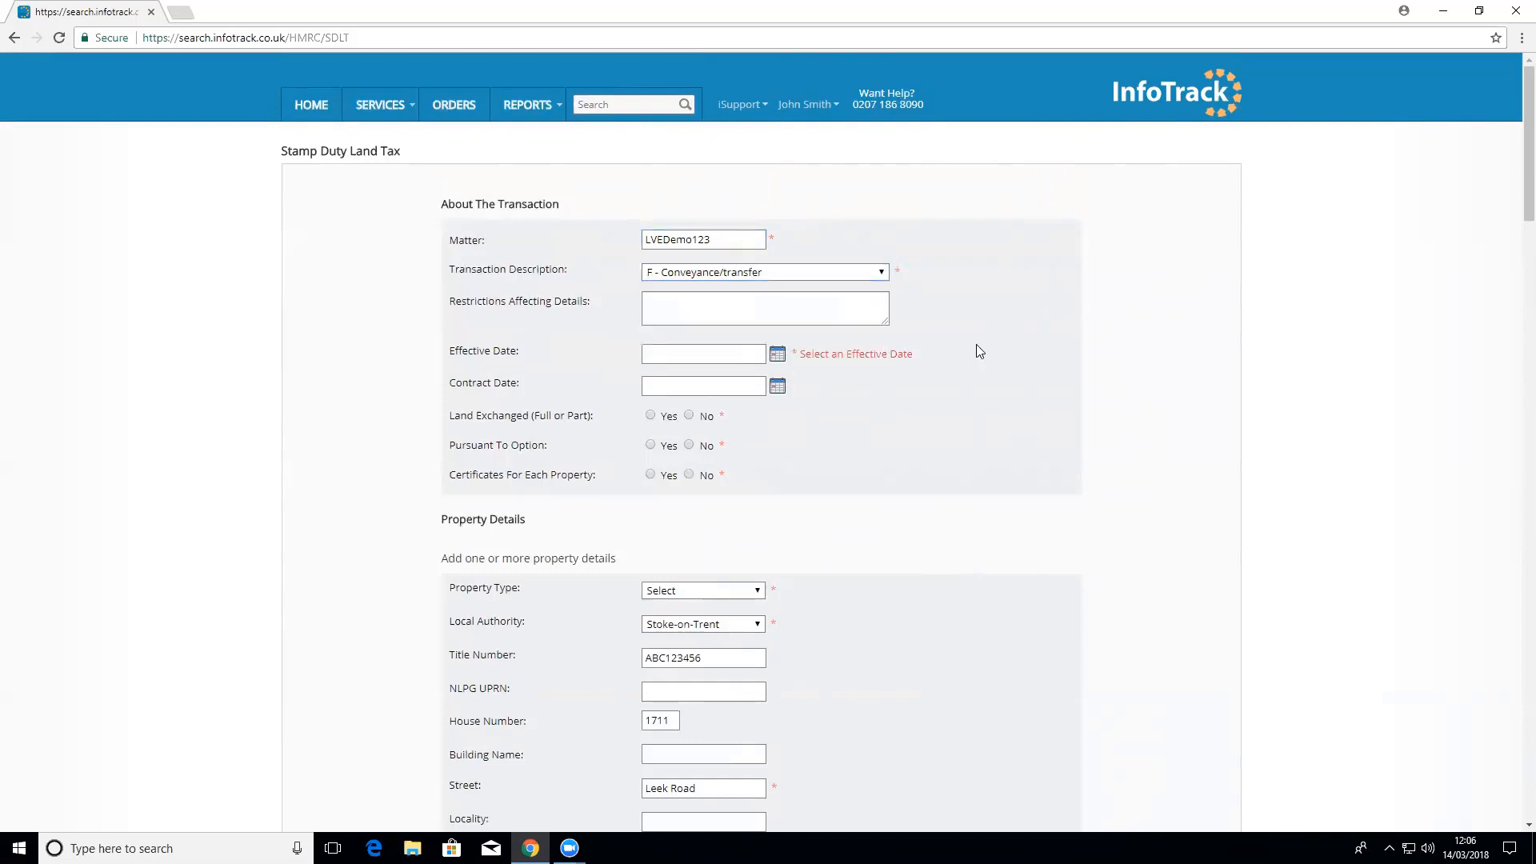
{"action": "left_click", "coordinate": [698, 354]}
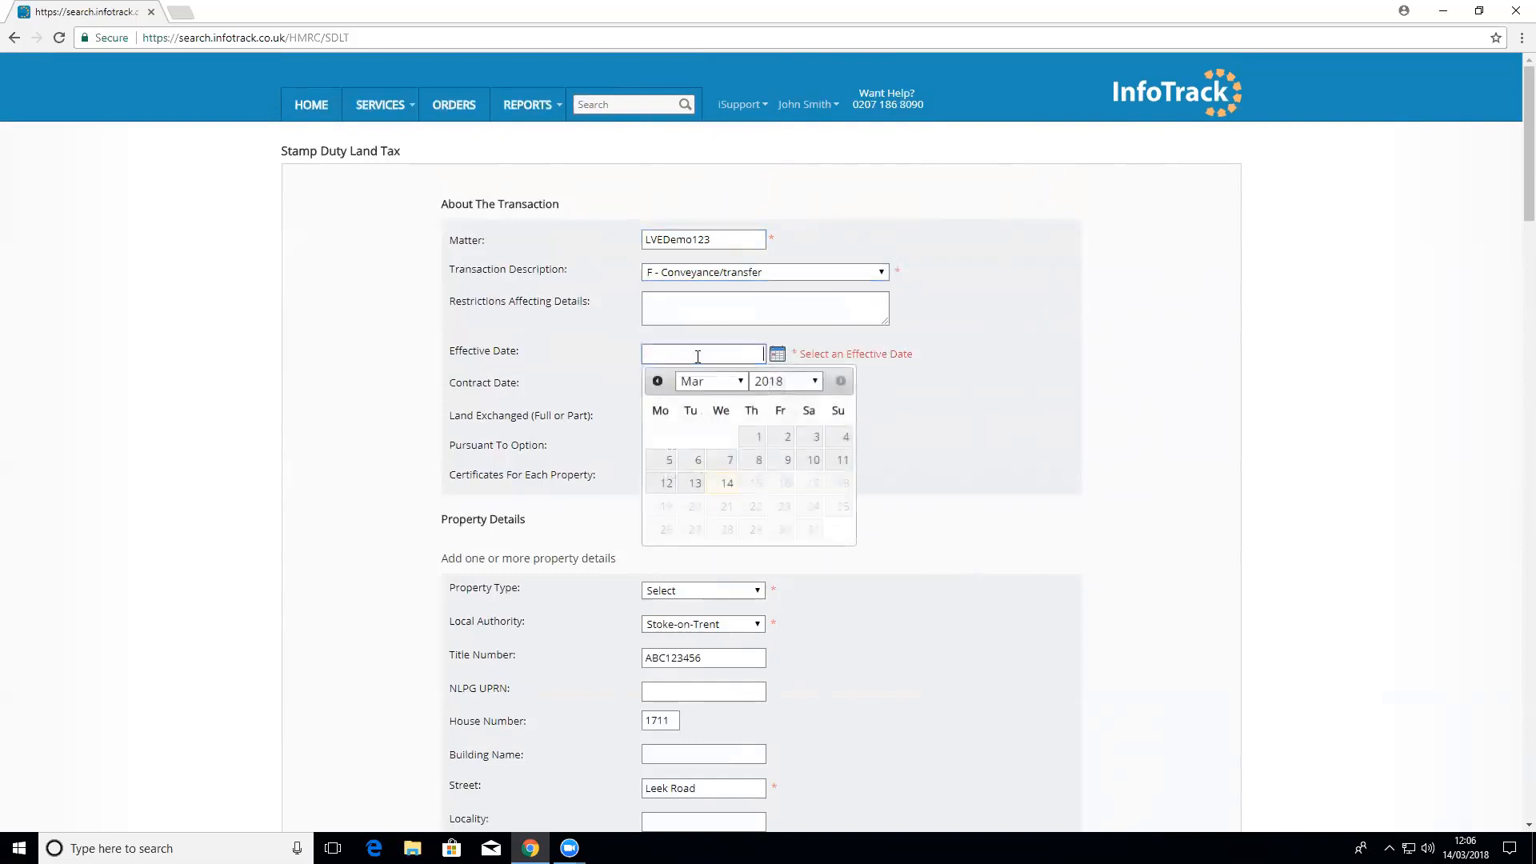
{"action": "left_click", "coordinate": [726, 483]}
Step: Answer No to land exchanged, pursuant to option, and certificates for each property
{"action": "left_click", "coordinate": [689, 416]}
{"action": "left_click", "coordinate": [689, 445]}
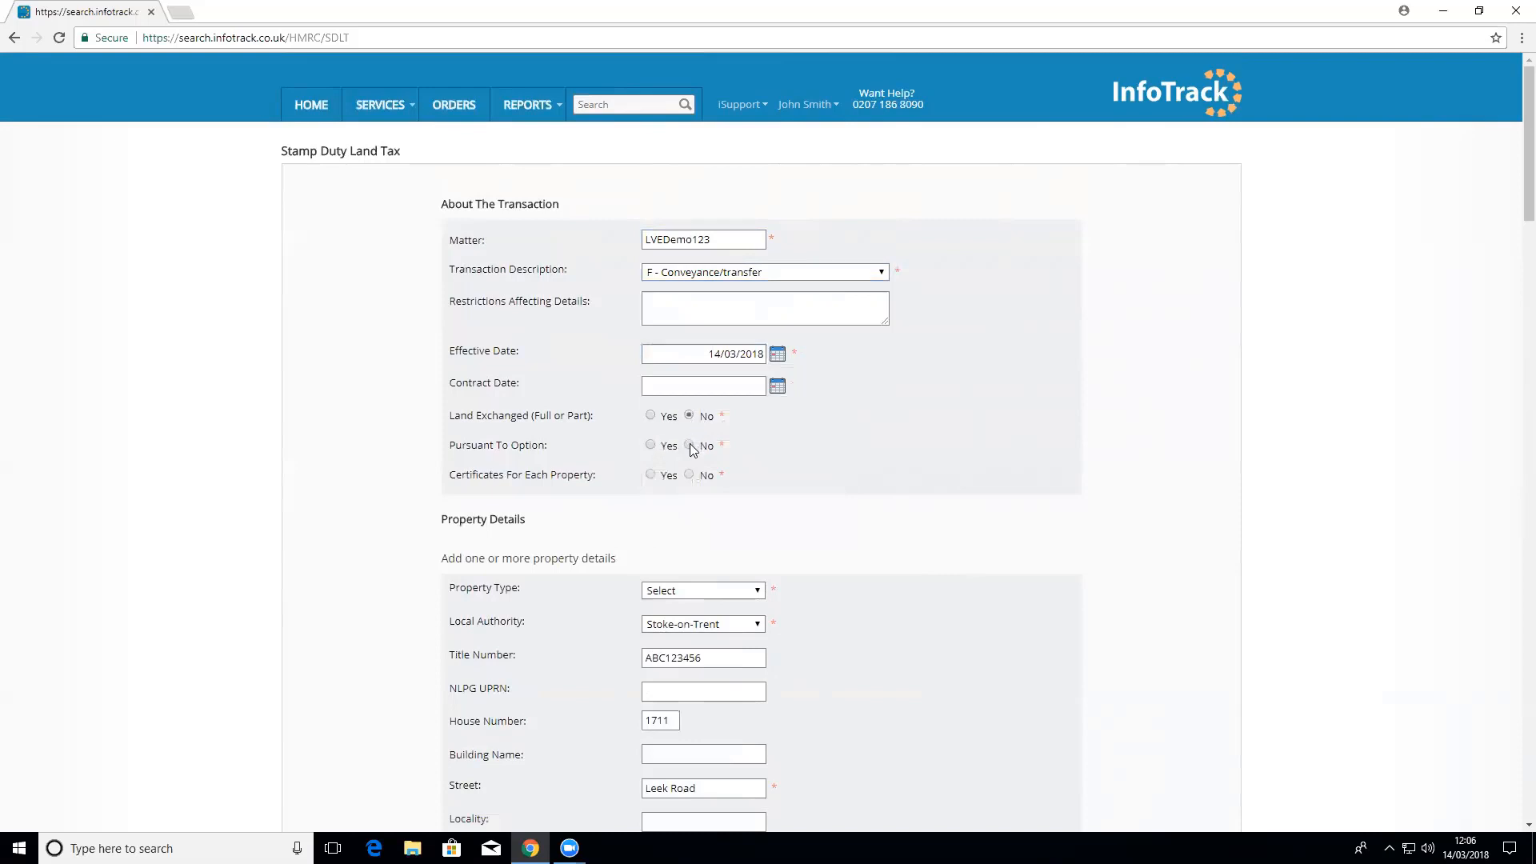
{"action": "left_click", "coordinate": [689, 475]}
{"action": "scroll", "coordinate": [894, 557], "scroll_direction": "down", "scroll_amount": 1}
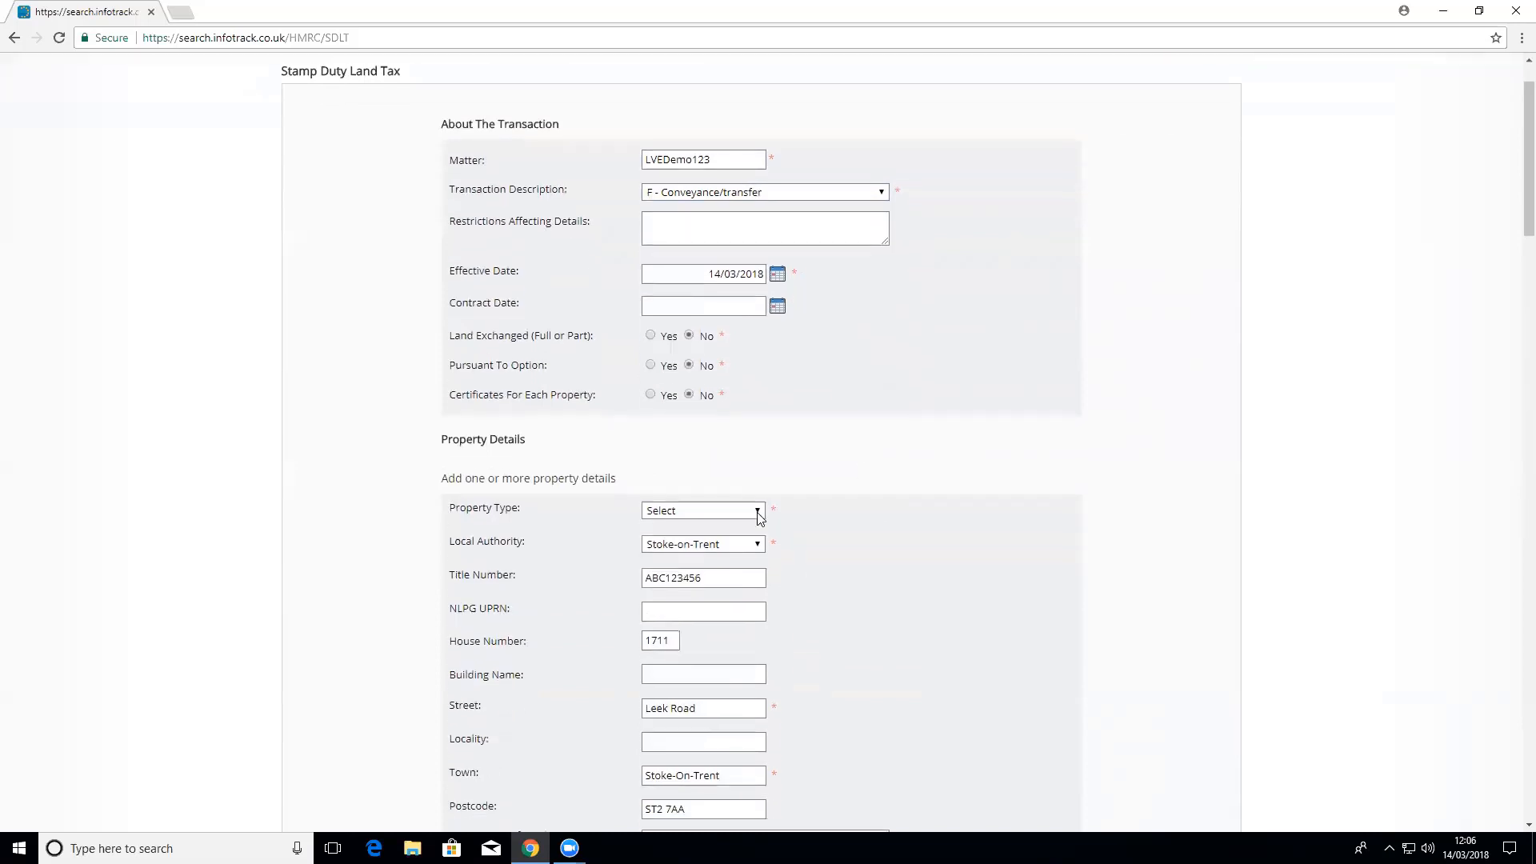
{"action": "left_click", "coordinate": [755, 510]}
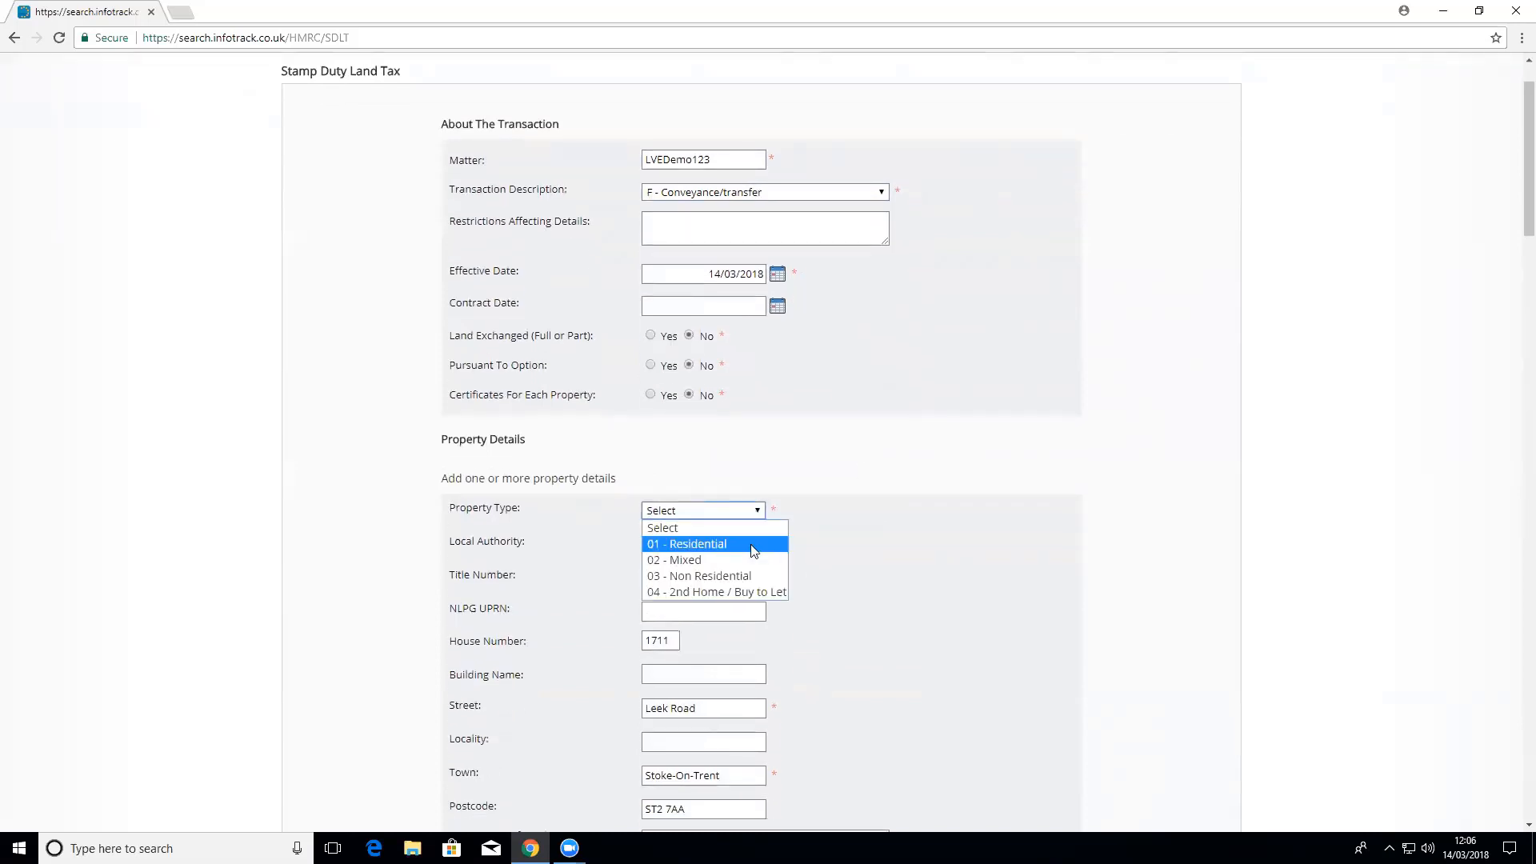
Step: Record the property as 01 - Residential, freehold with vacant possession, and plan submitted No
{"action": "left_click", "coordinate": [752, 544]}
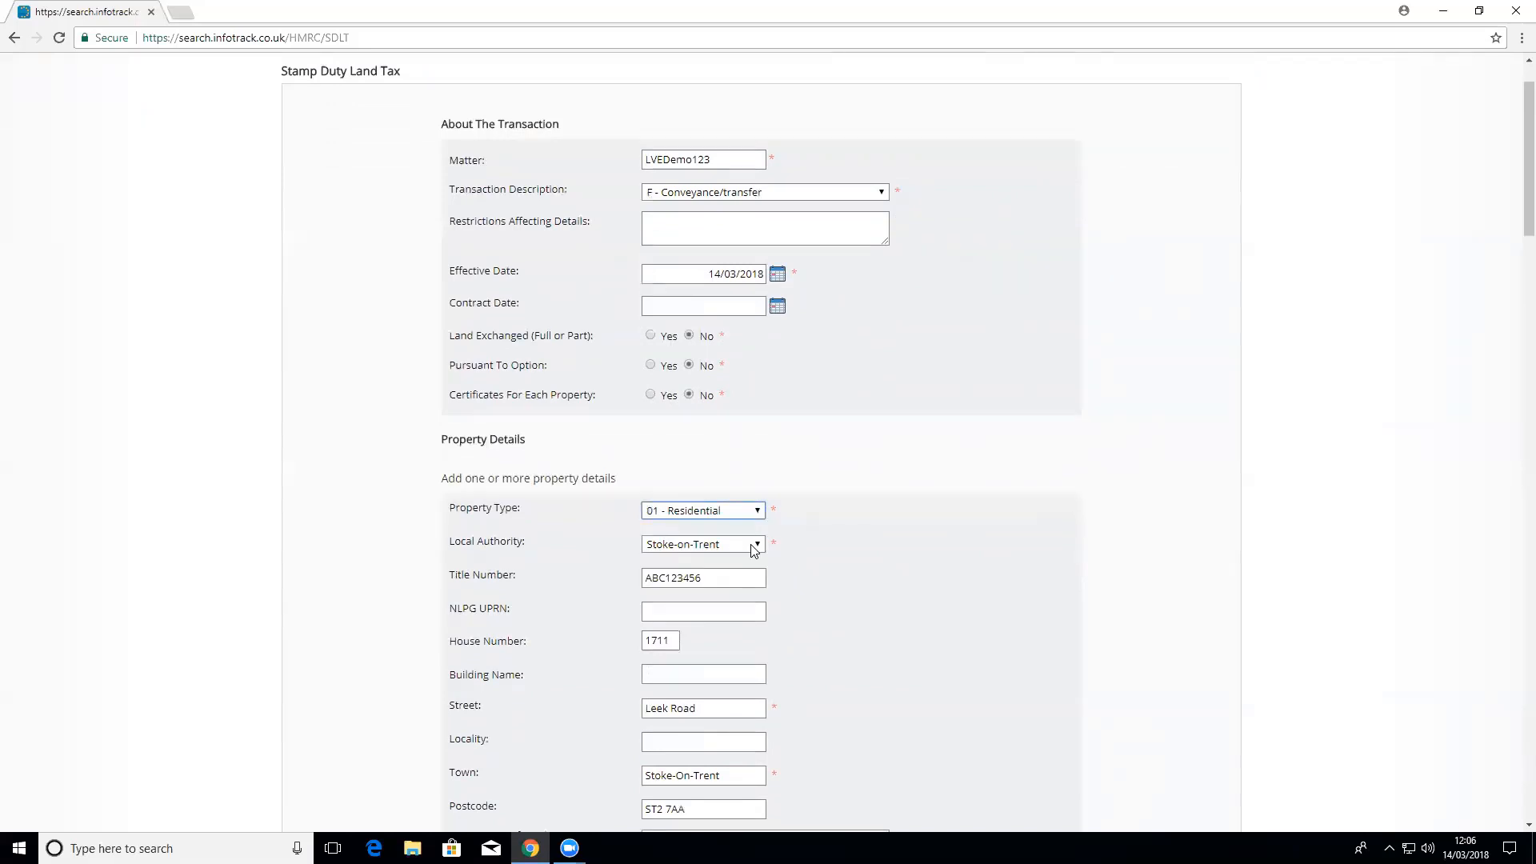
{"action": "scroll", "coordinate": [830, 592], "scroll_direction": "down", "scroll_amount": 3}
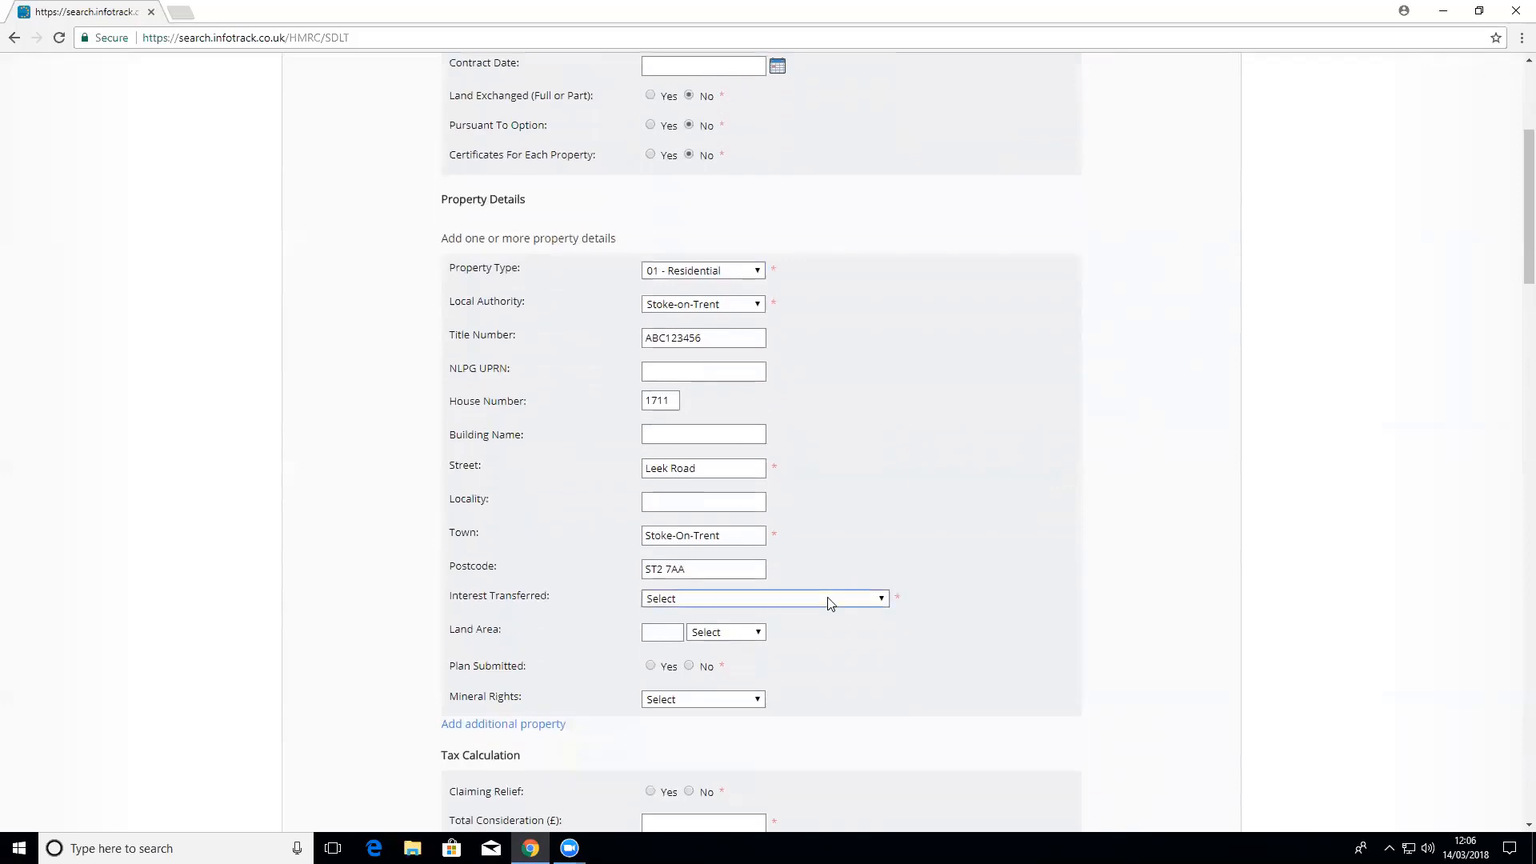
{"action": "left_click", "coordinate": [830, 600]}
{"action": "left_click", "coordinate": [780, 628]}
{"action": "left_click", "coordinate": [688, 666]}
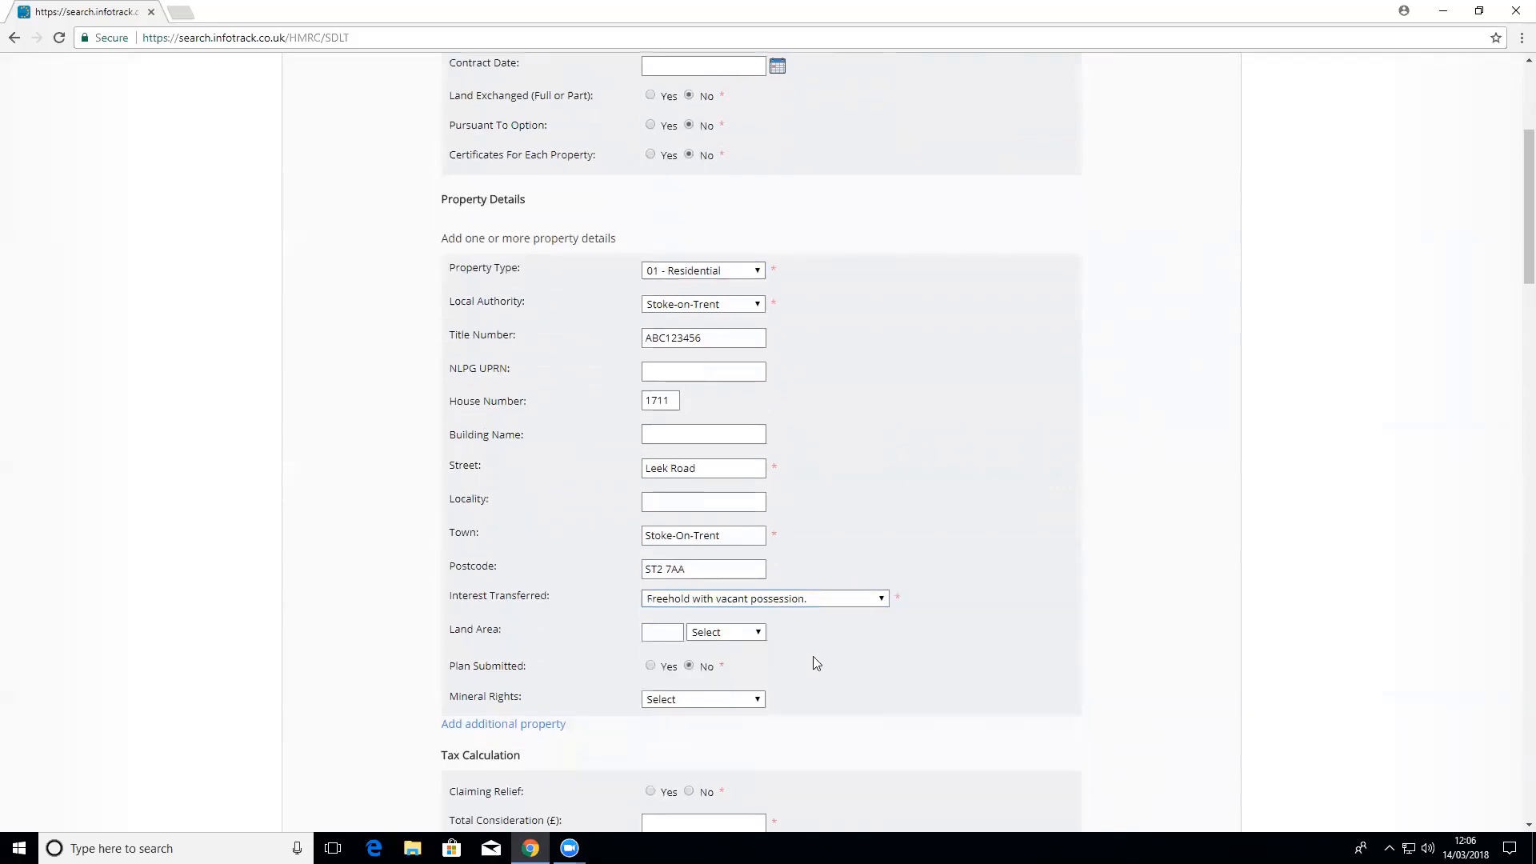
{"action": "scroll", "coordinate": [864, 658], "scroll_direction": "down", "scroll_amount": 2}
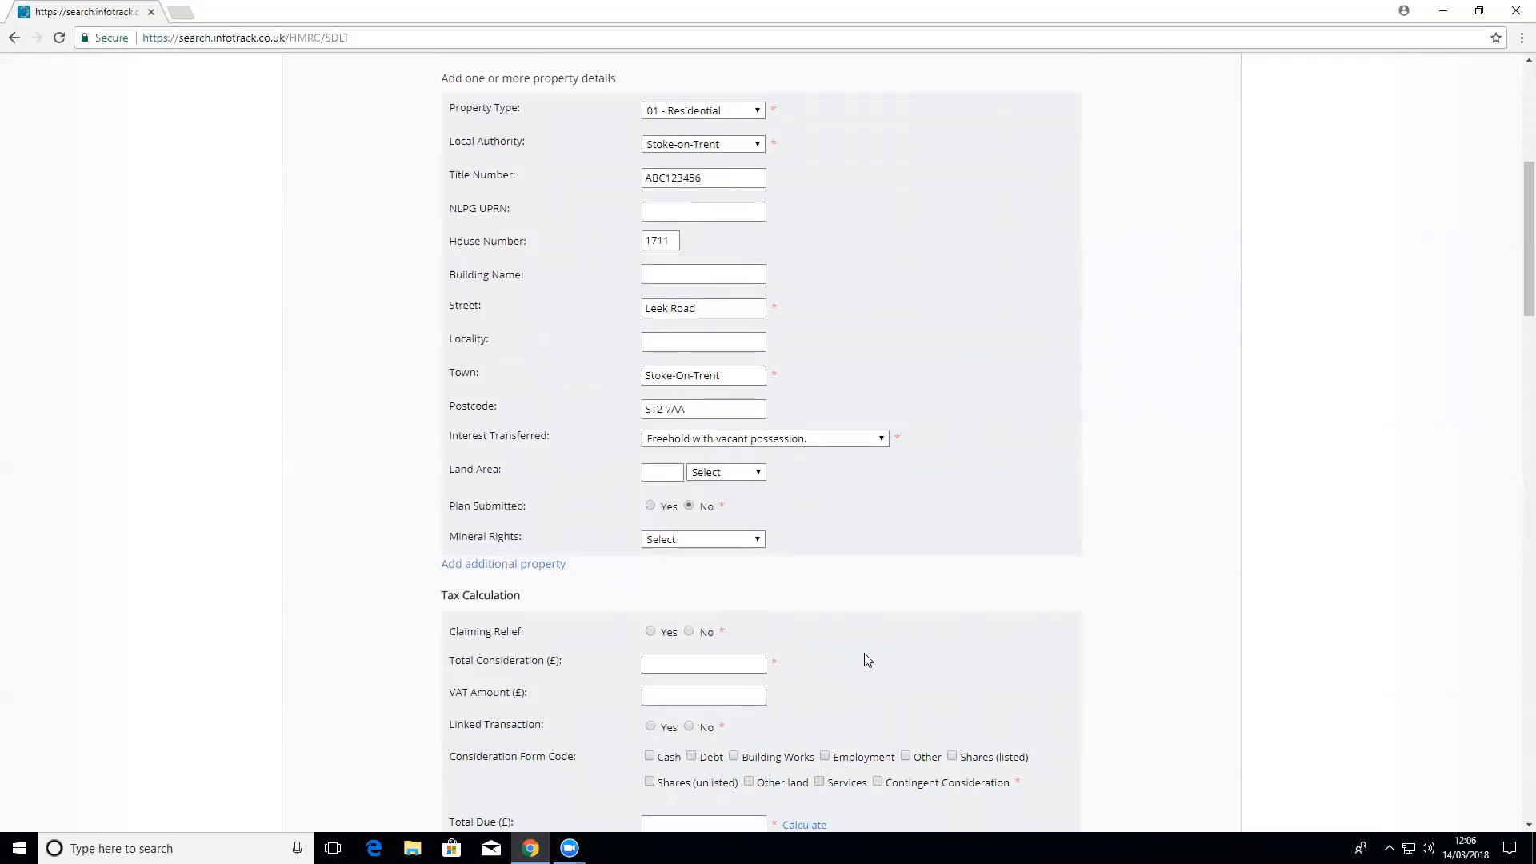
Step: Enter no relief claimed, total consideration 450,000 and Cash as the form of consideration
{"action": "scroll", "coordinate": [864, 653], "scroll_direction": "down", "scroll_amount": 1}
{"action": "left_click", "coordinate": [689, 551]}
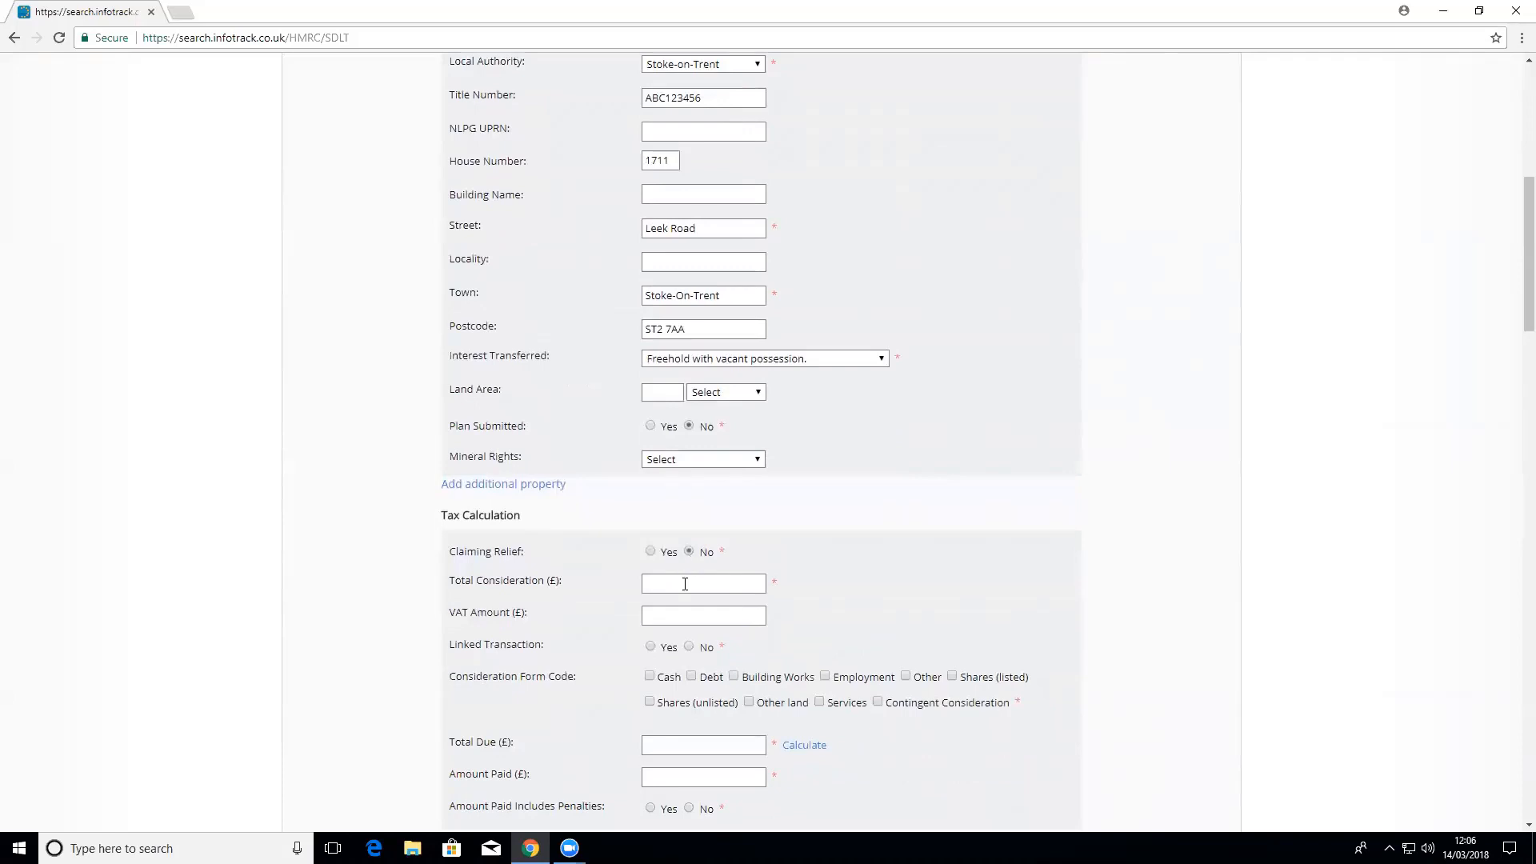
{"action": "left_click", "coordinate": [685, 584]}
{"action": "type", "text": "450,000"}
{"action": "left_click", "coordinate": [971, 590]}
{"action": "scroll", "coordinate": [892, 661], "scroll_direction": "down", "scroll_amount": 1}
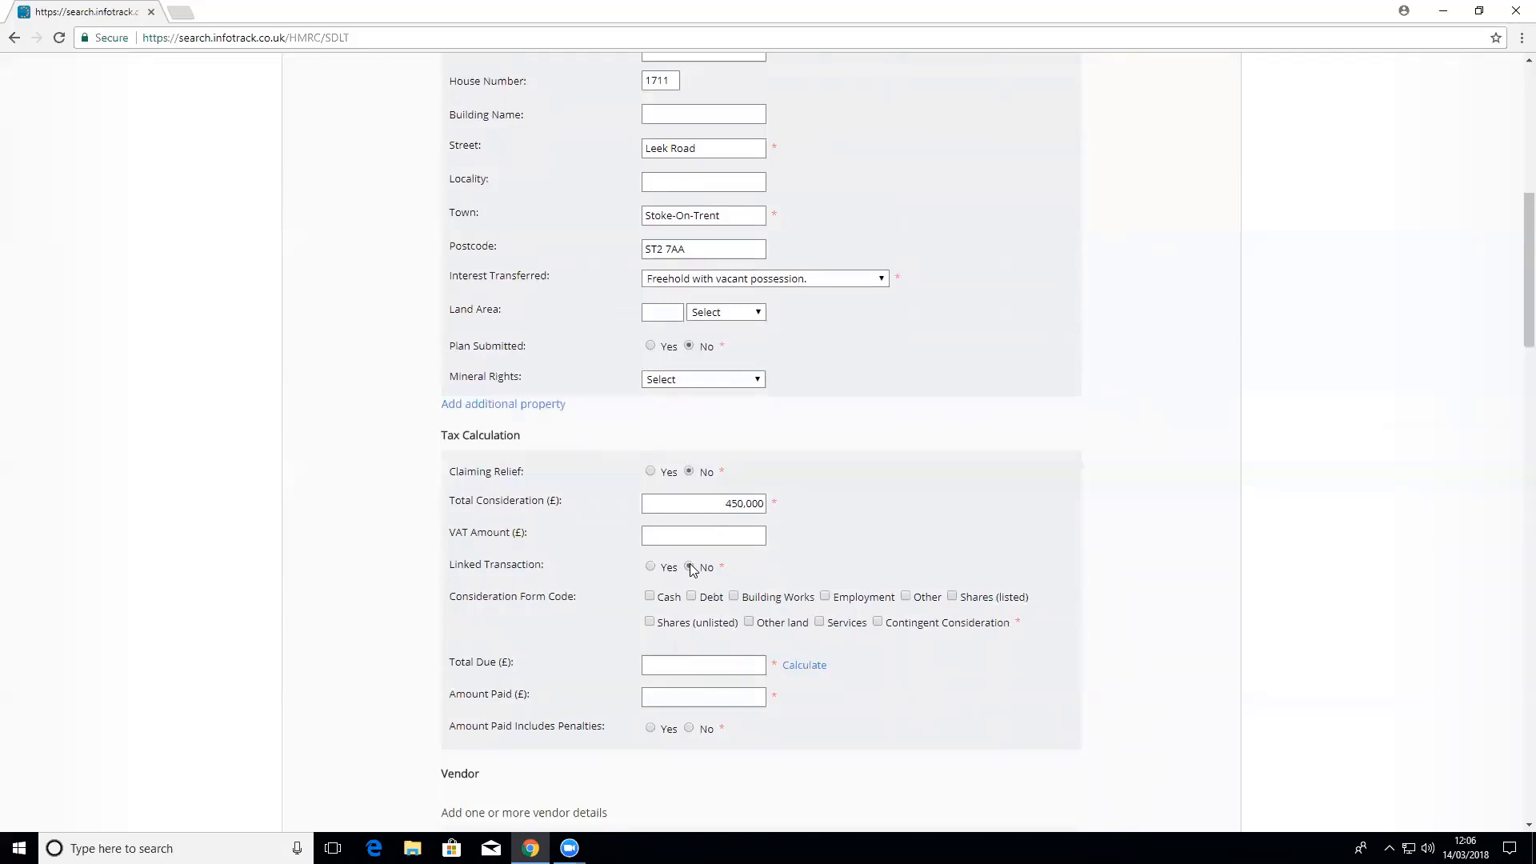
{"action": "left_click", "coordinate": [649, 596]}
{"action": "scroll", "coordinate": [936, 676], "scroll_direction": "down", "scroll_amount": 1}
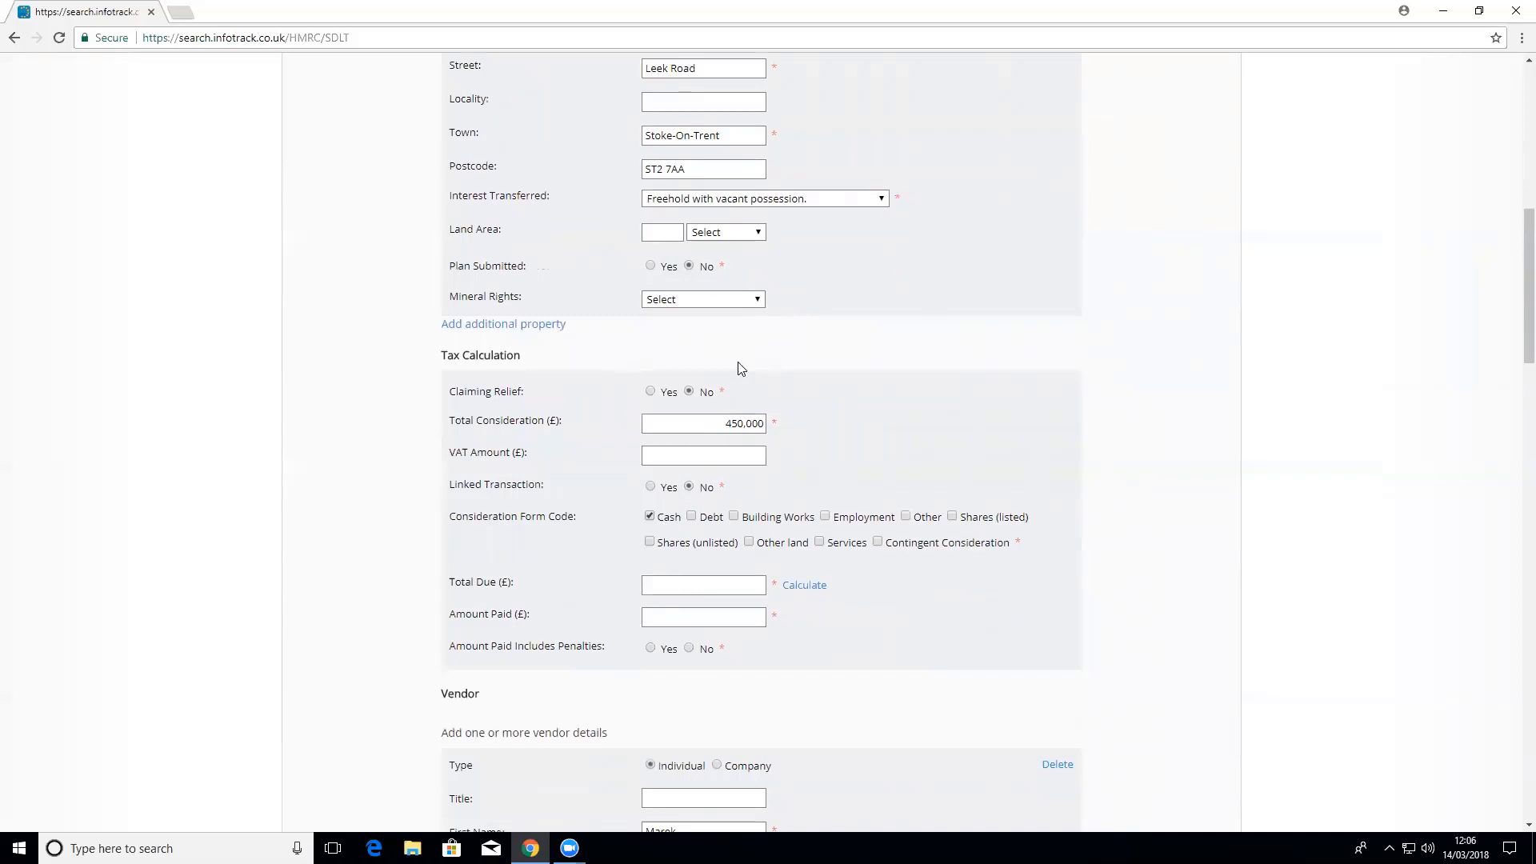
{"action": "scroll", "coordinate": [774, 419], "scroll_direction": "up", "scroll_amount": 4}
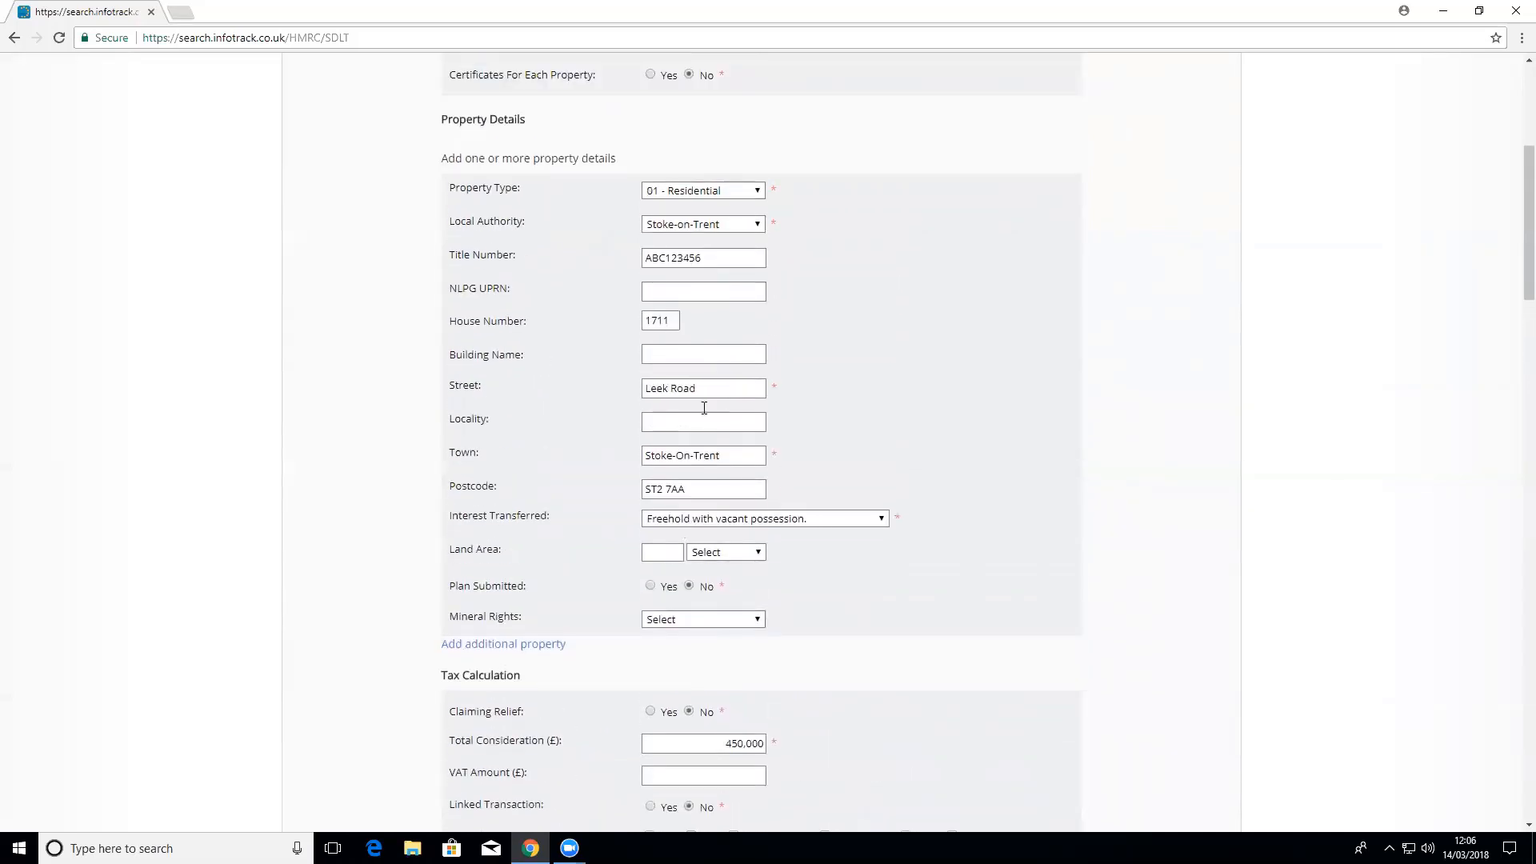
{"action": "scroll", "coordinate": [707, 374], "scroll_direction": "up", "scroll_amount": 1}
{"action": "scroll", "coordinate": [707, 376], "scroll_direction": "up", "scroll_amount": 2}
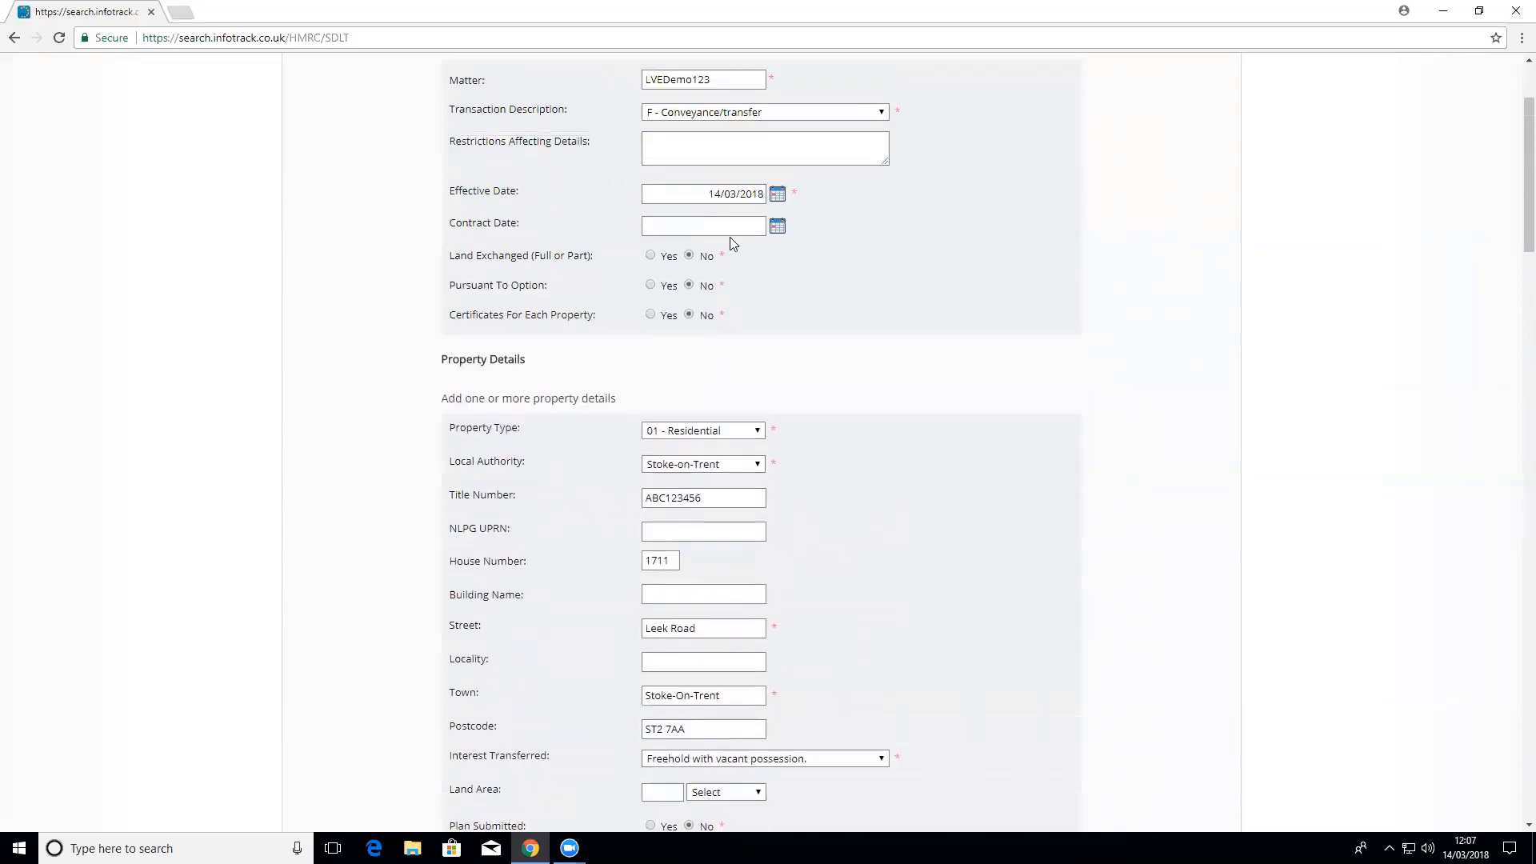
{"action": "scroll", "coordinate": [914, 481], "scroll_direction": "down", "scroll_amount": 6}
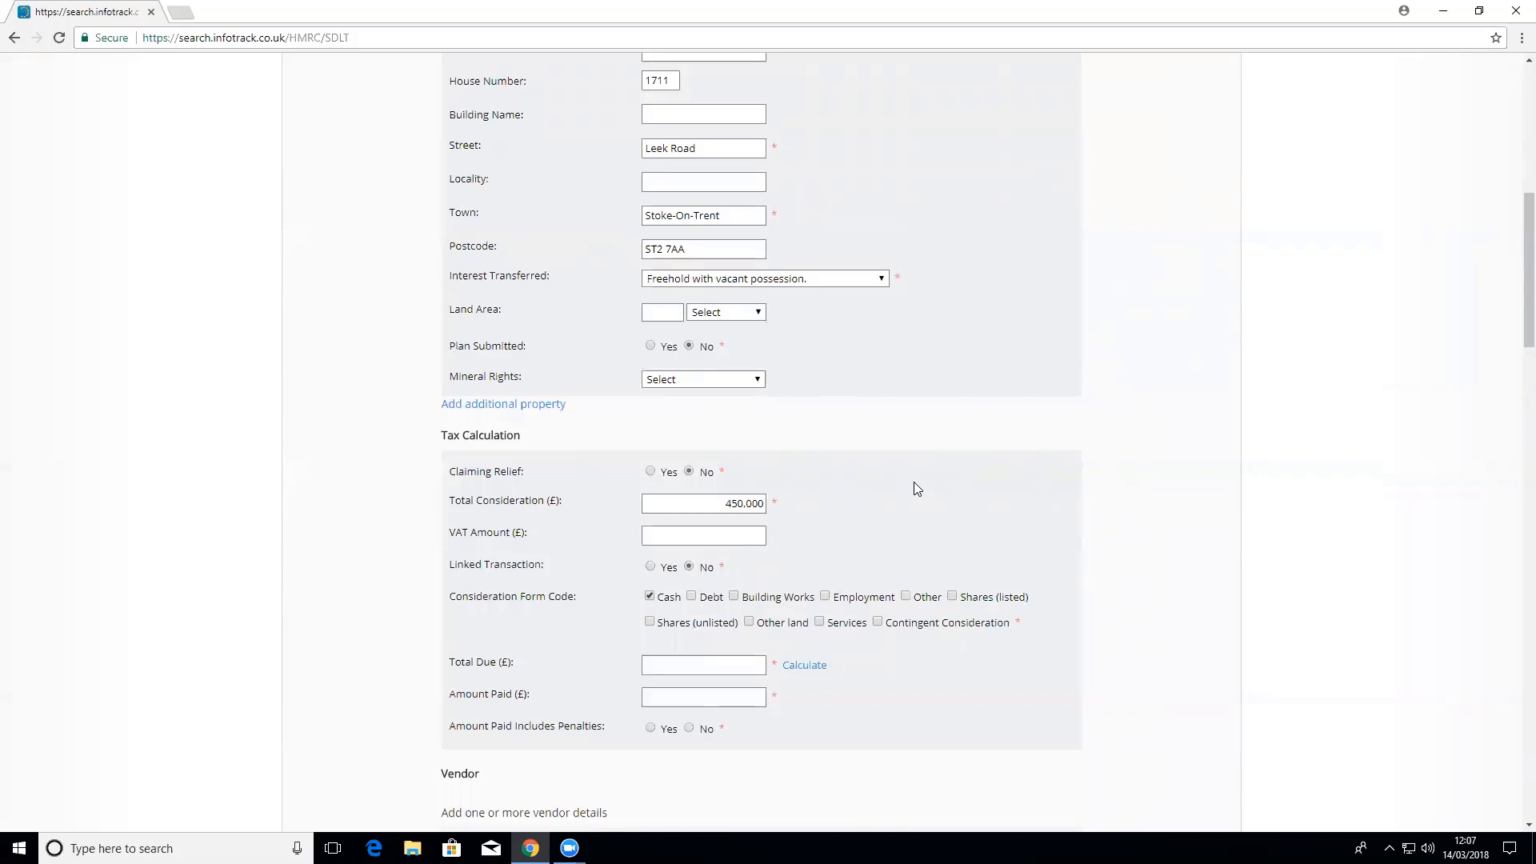
{"action": "scroll", "coordinate": [844, 491], "scroll_direction": "down", "scroll_amount": 1}
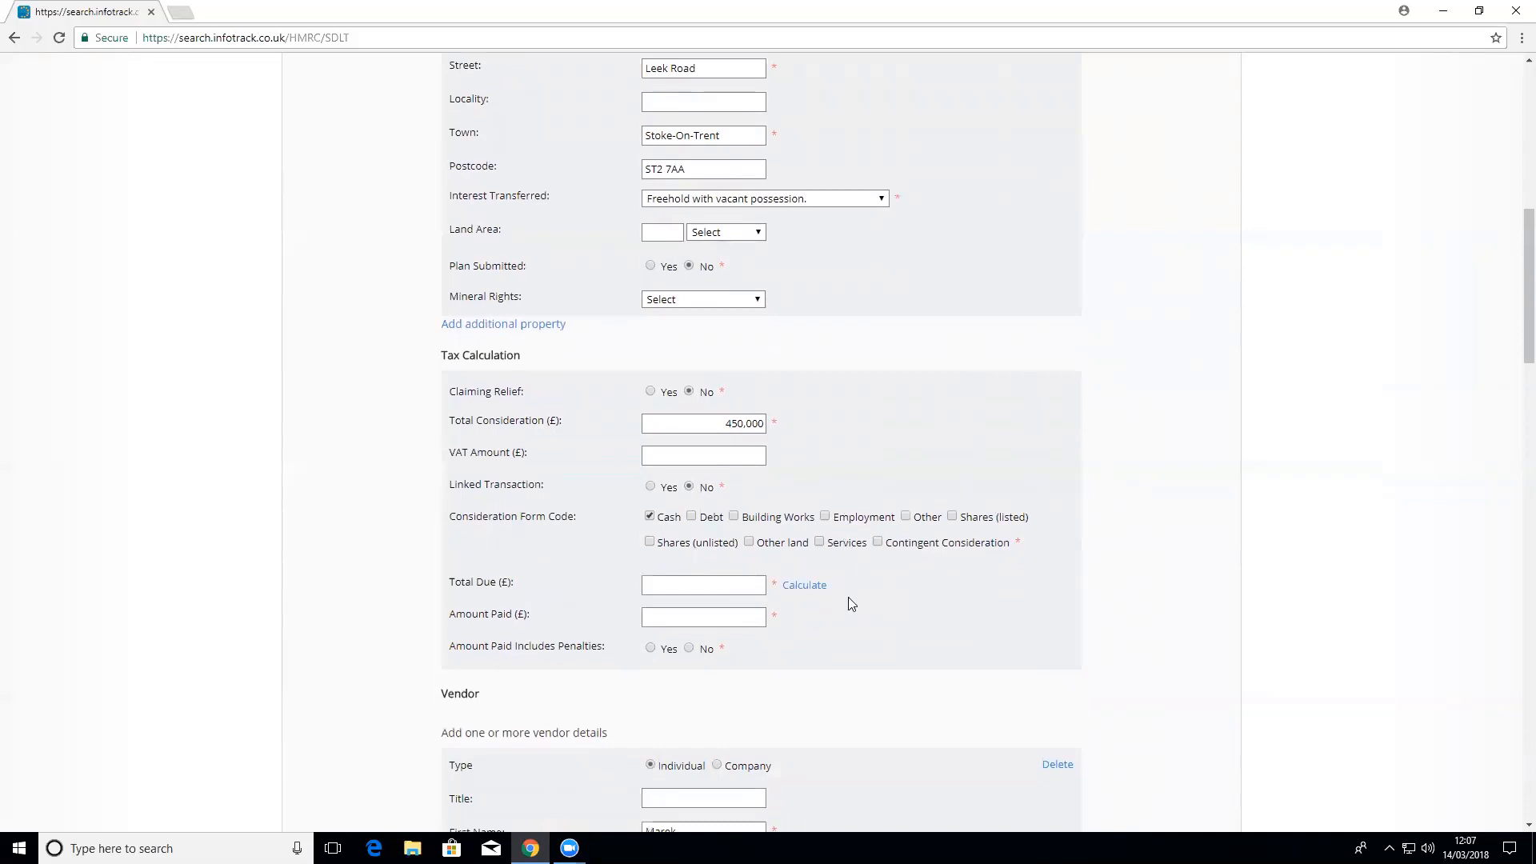
Step: Calculate tax for a residential purchase at 450,000 and apply 12,500 to Total Due
{"action": "left_click", "coordinate": [804, 587]}
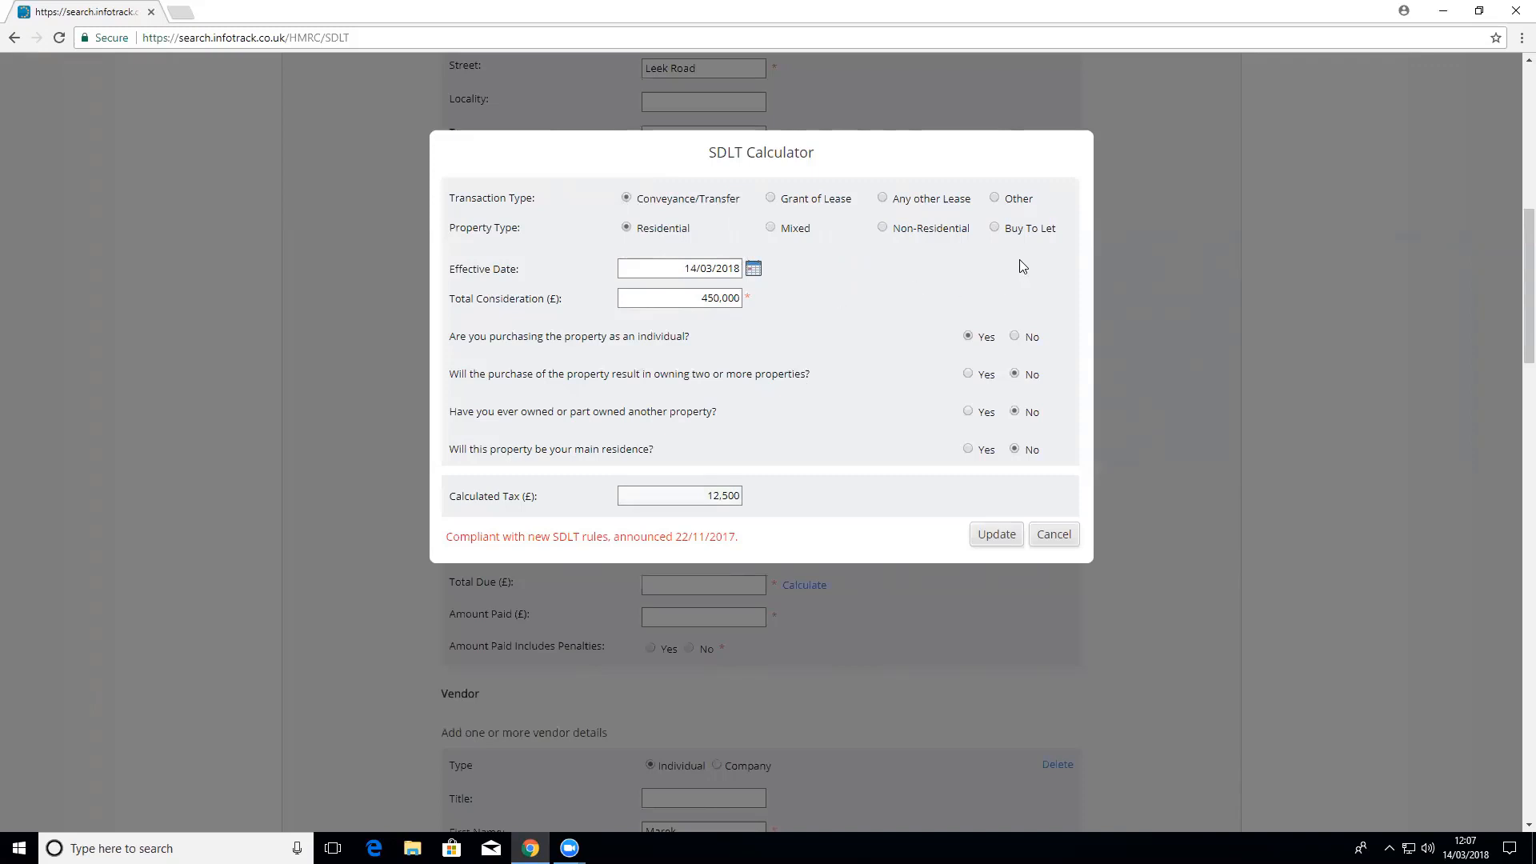
{"action": "left_click", "coordinate": [995, 227]}
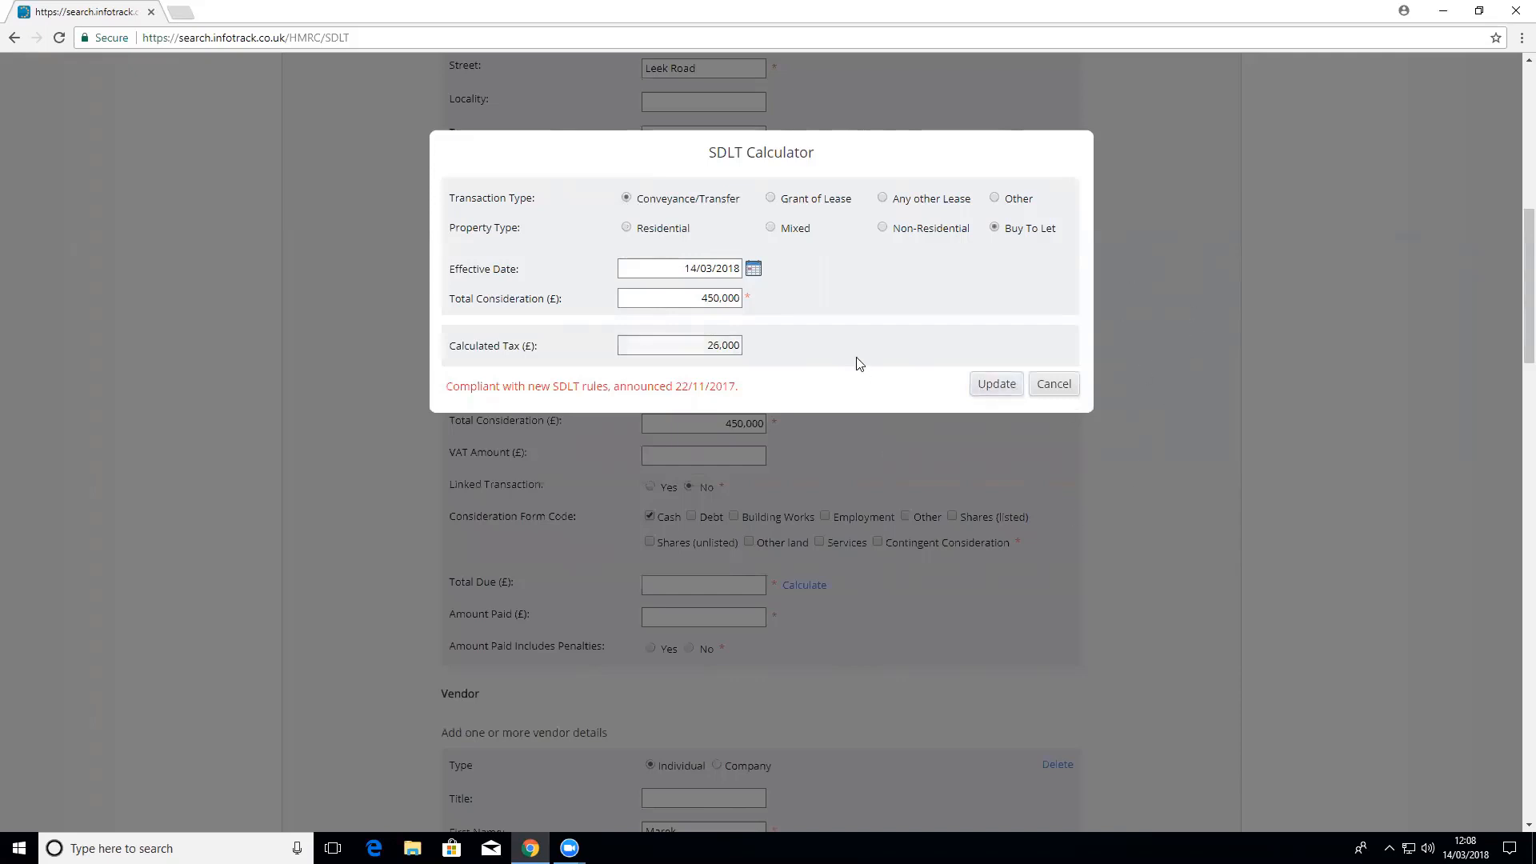
{"action": "left_click", "coordinate": [661, 232]}
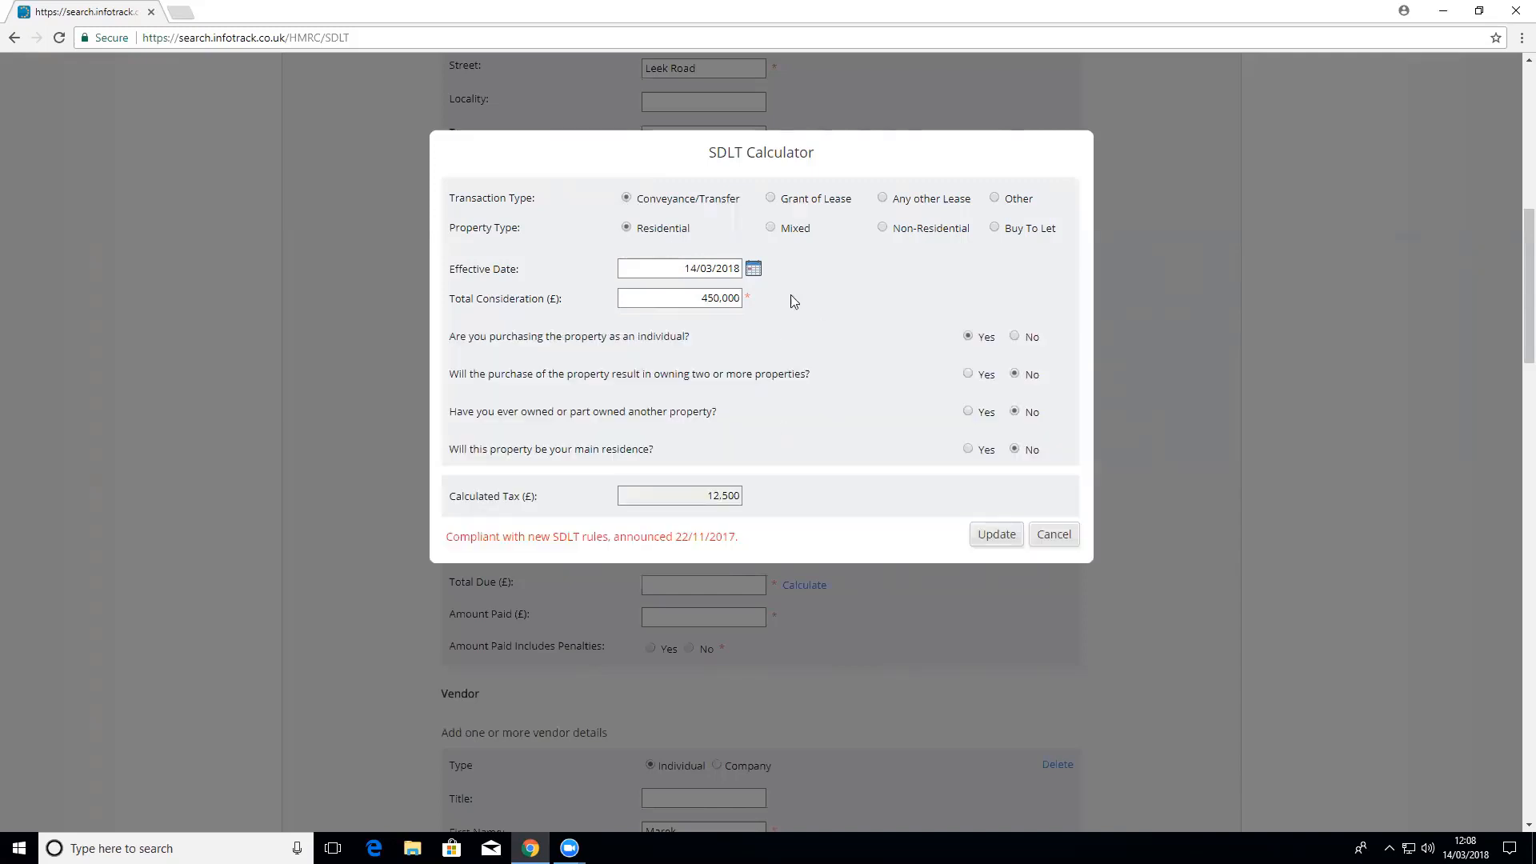
{"action": "left_click", "coordinate": [998, 534]}
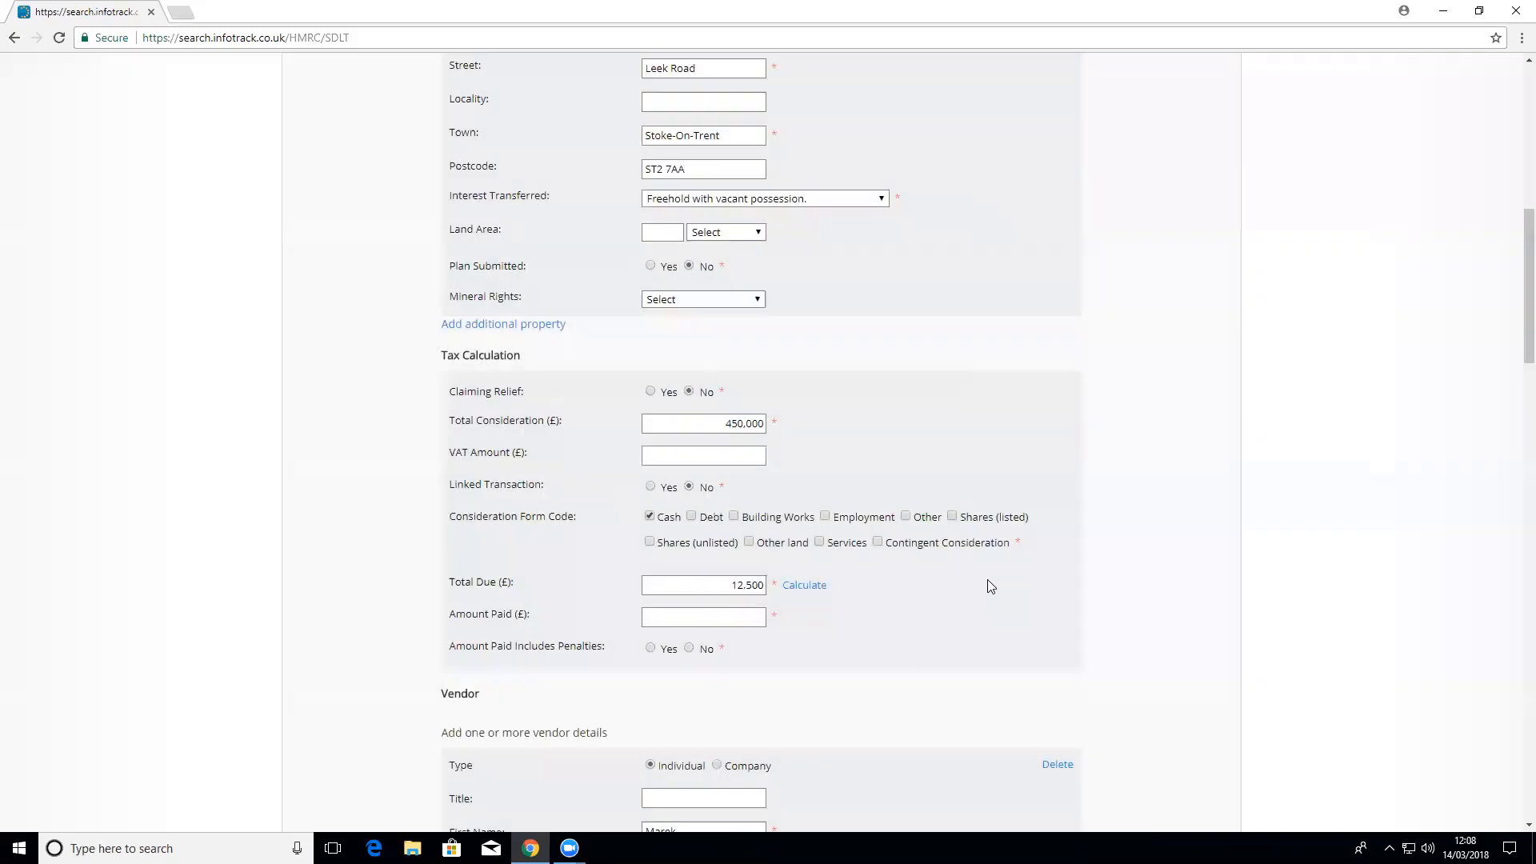
Step: Enter an SDLT Amount Paid of 12,500 and mark it as not including penalties
{"action": "left_click", "coordinate": [747, 621]}
{"action": "type", "text": "00"}
{"action": "left_click", "coordinate": [704, 649]}
{"action": "scroll", "coordinate": [850, 676], "scroll_direction": "down", "scroll_amount": 5}
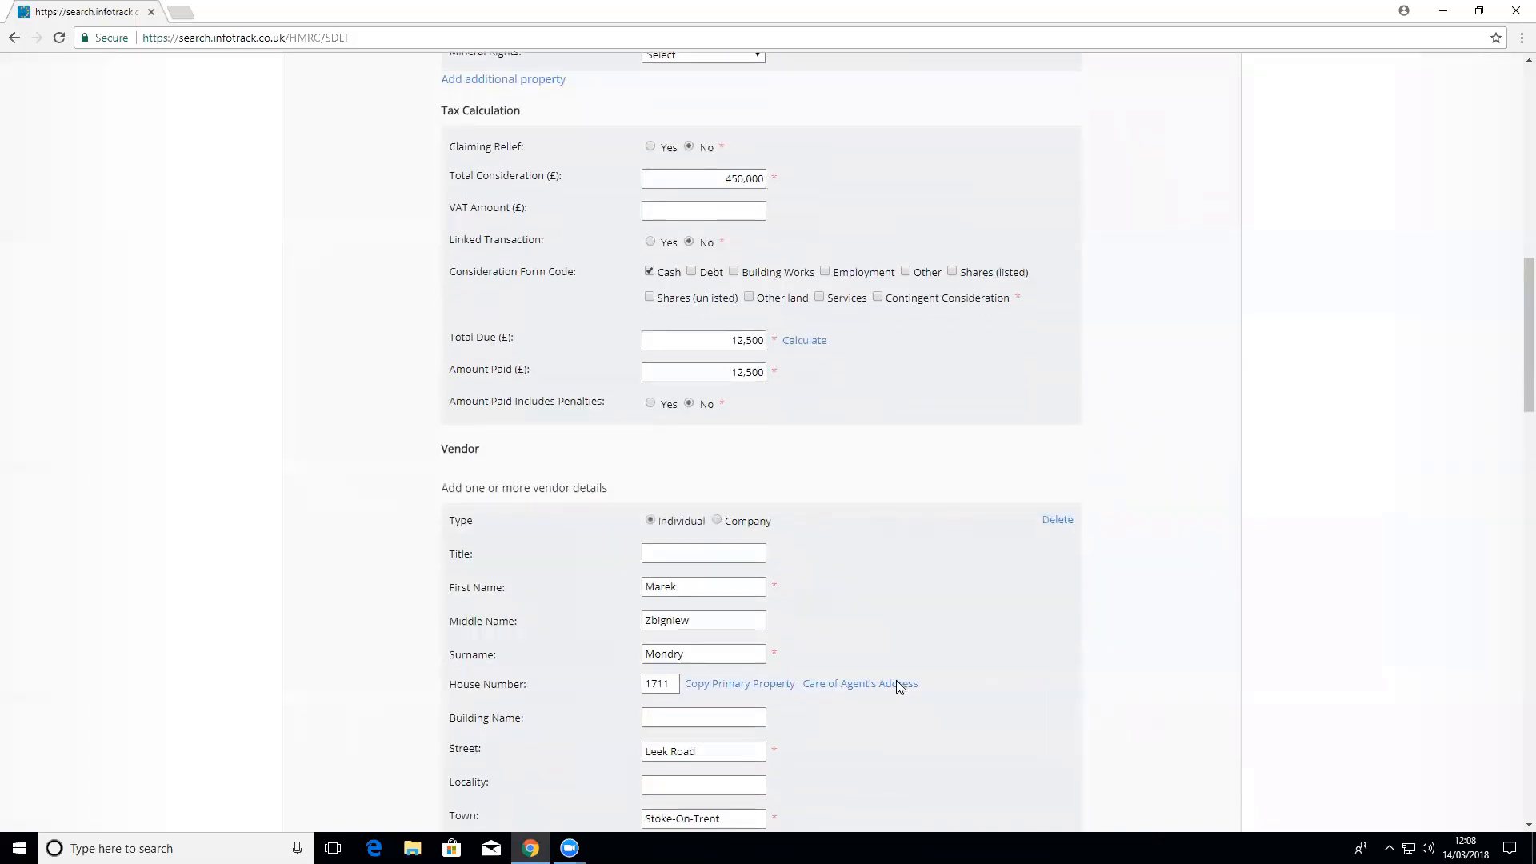
{"action": "scroll", "coordinate": [895, 680], "scroll_direction": "down", "scroll_amount": 1}
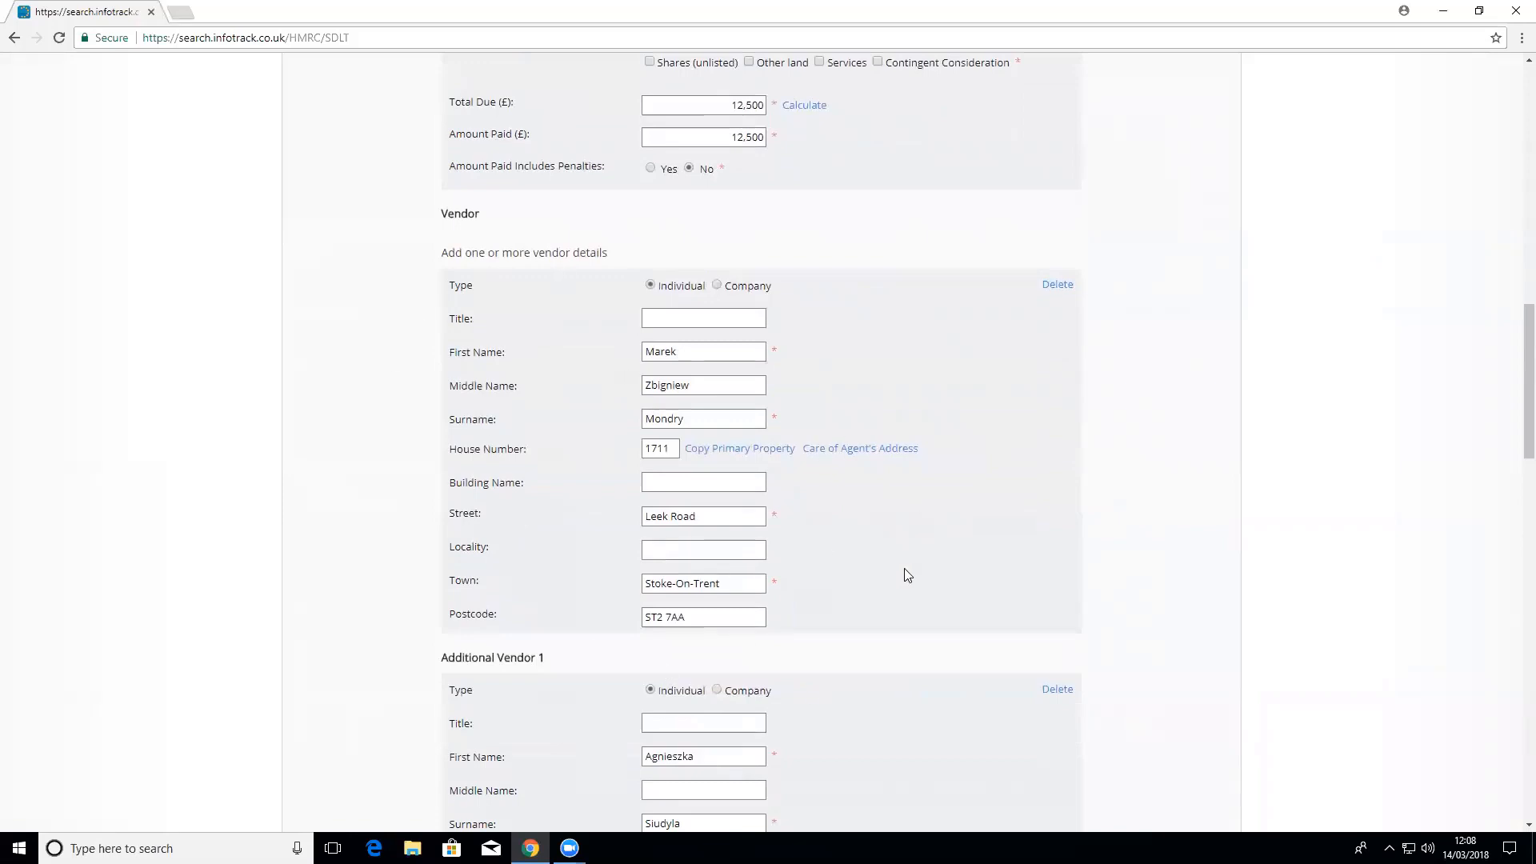
{"action": "scroll", "coordinate": [905, 573], "scroll_direction": "down", "scroll_amount": 1}
{"action": "scroll", "coordinate": [906, 578], "scroll_direction": "down", "scroll_amount": 6}
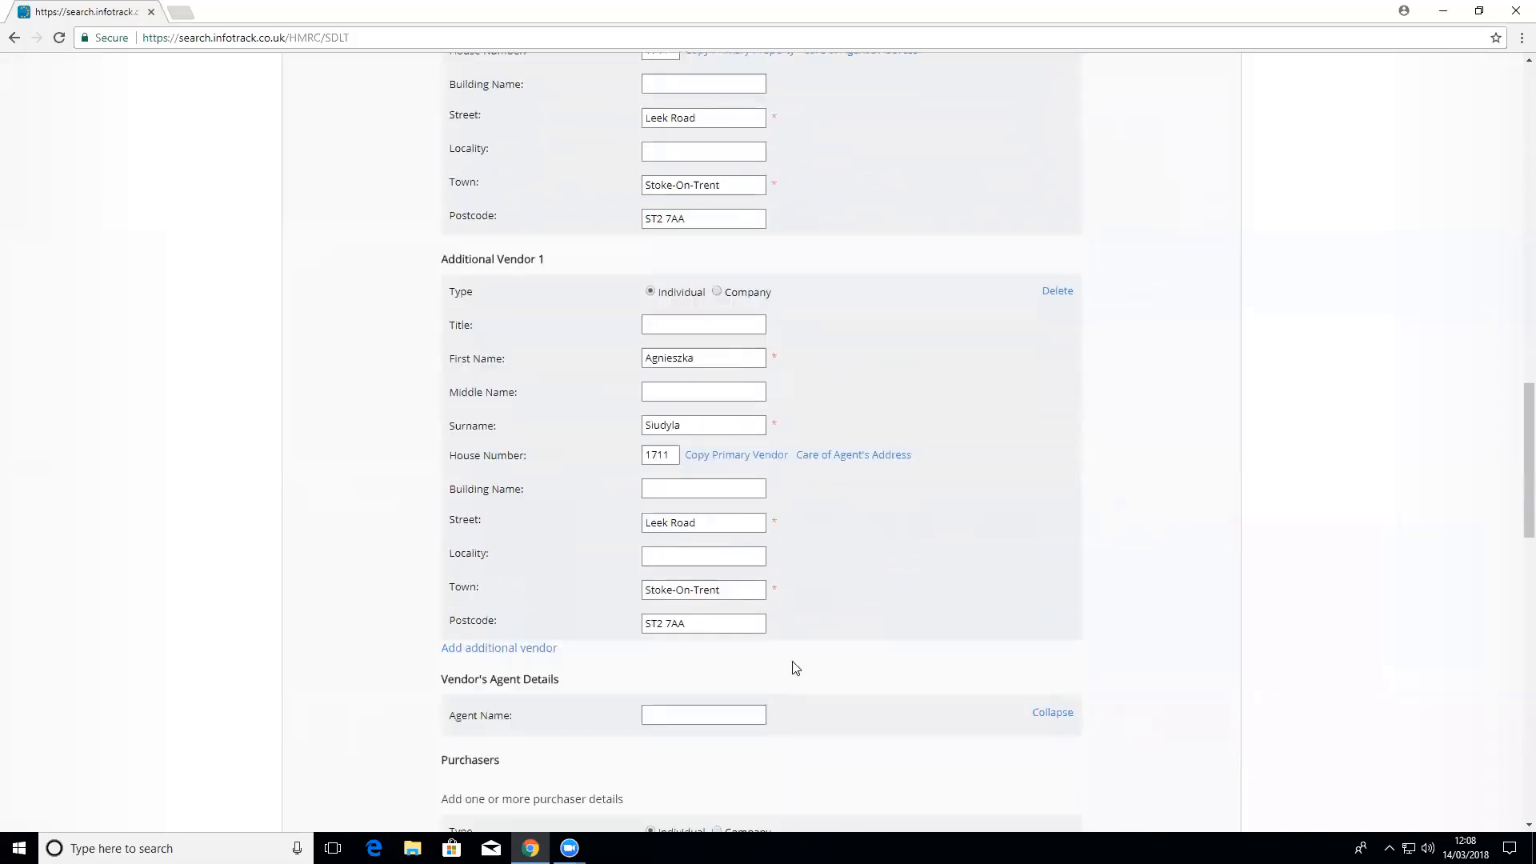
{"action": "scroll", "coordinate": [838, 655], "scroll_direction": "down", "scroll_amount": 1}
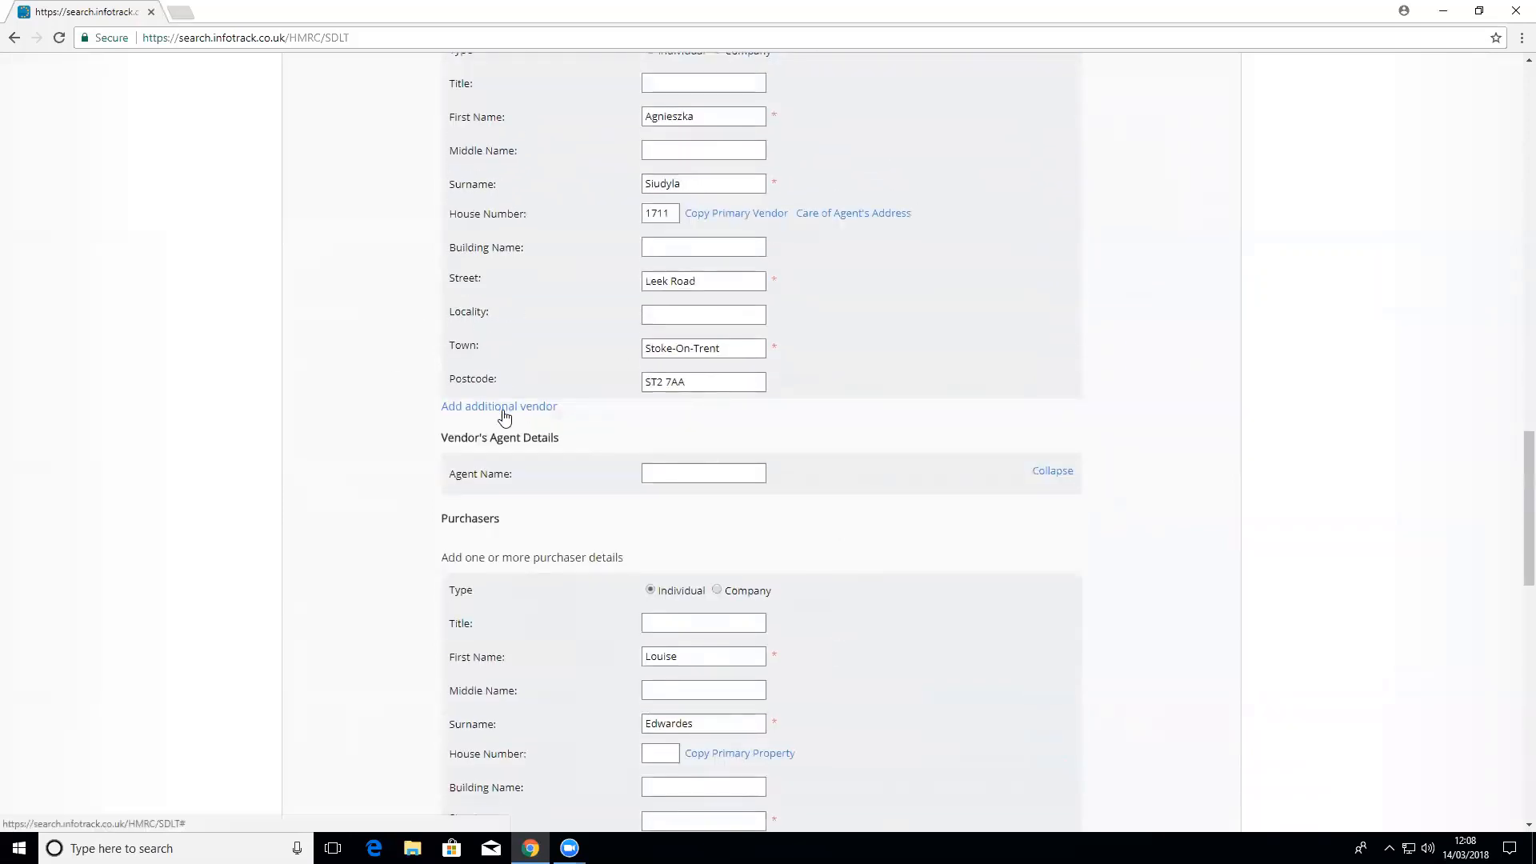
Step: Set Brumell & Sample as the vendor's agent, auto-filling its Bridge Street, NE61 1NX address
{"action": "left_click", "coordinate": [670, 469]}
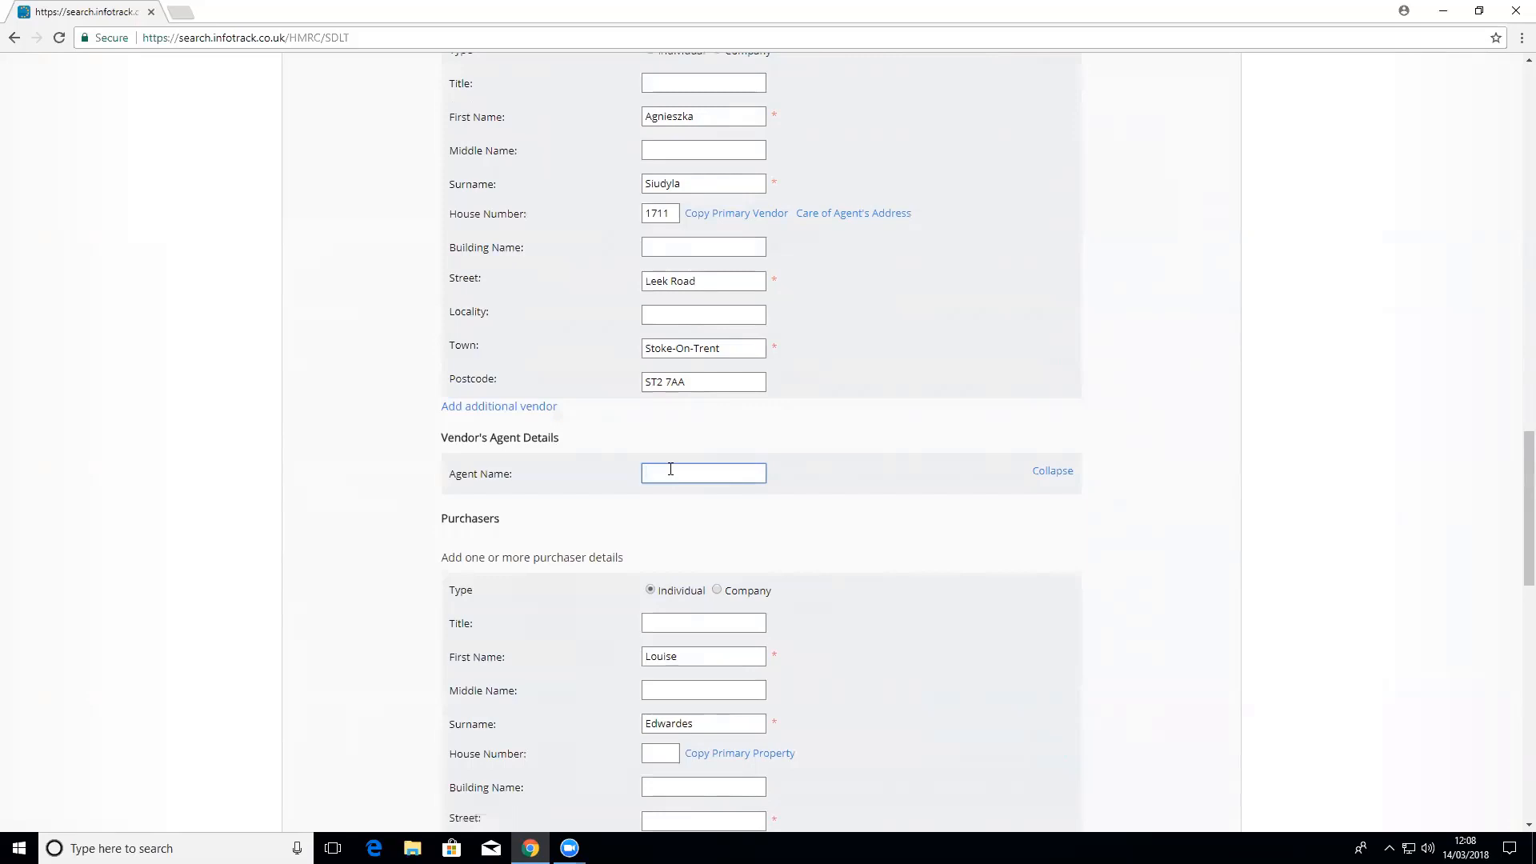
{"action": "type", "text": "sampl"}
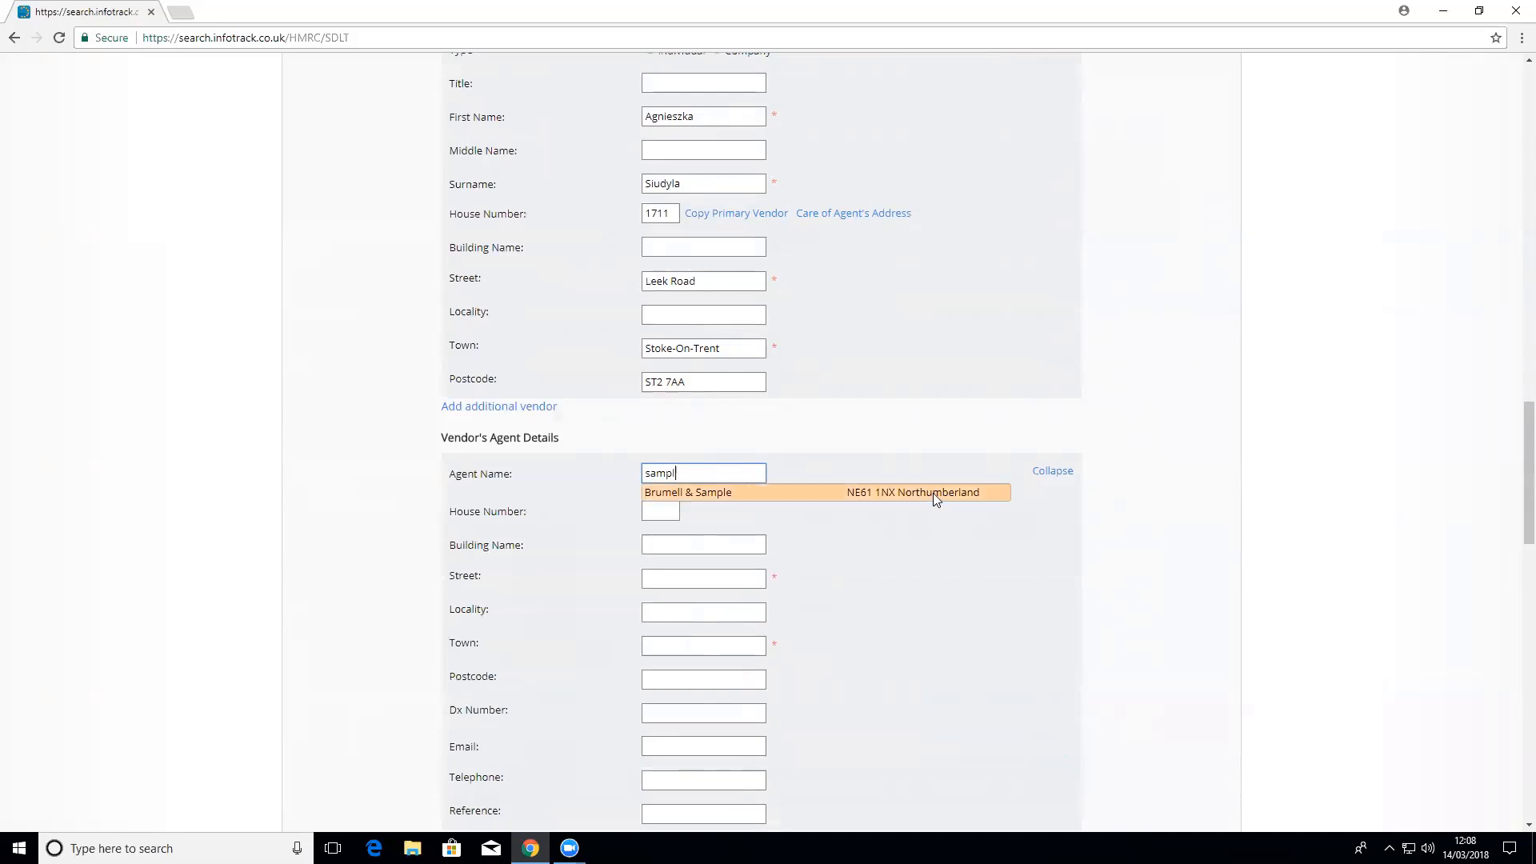
{"action": "left_click", "coordinate": [936, 493]}
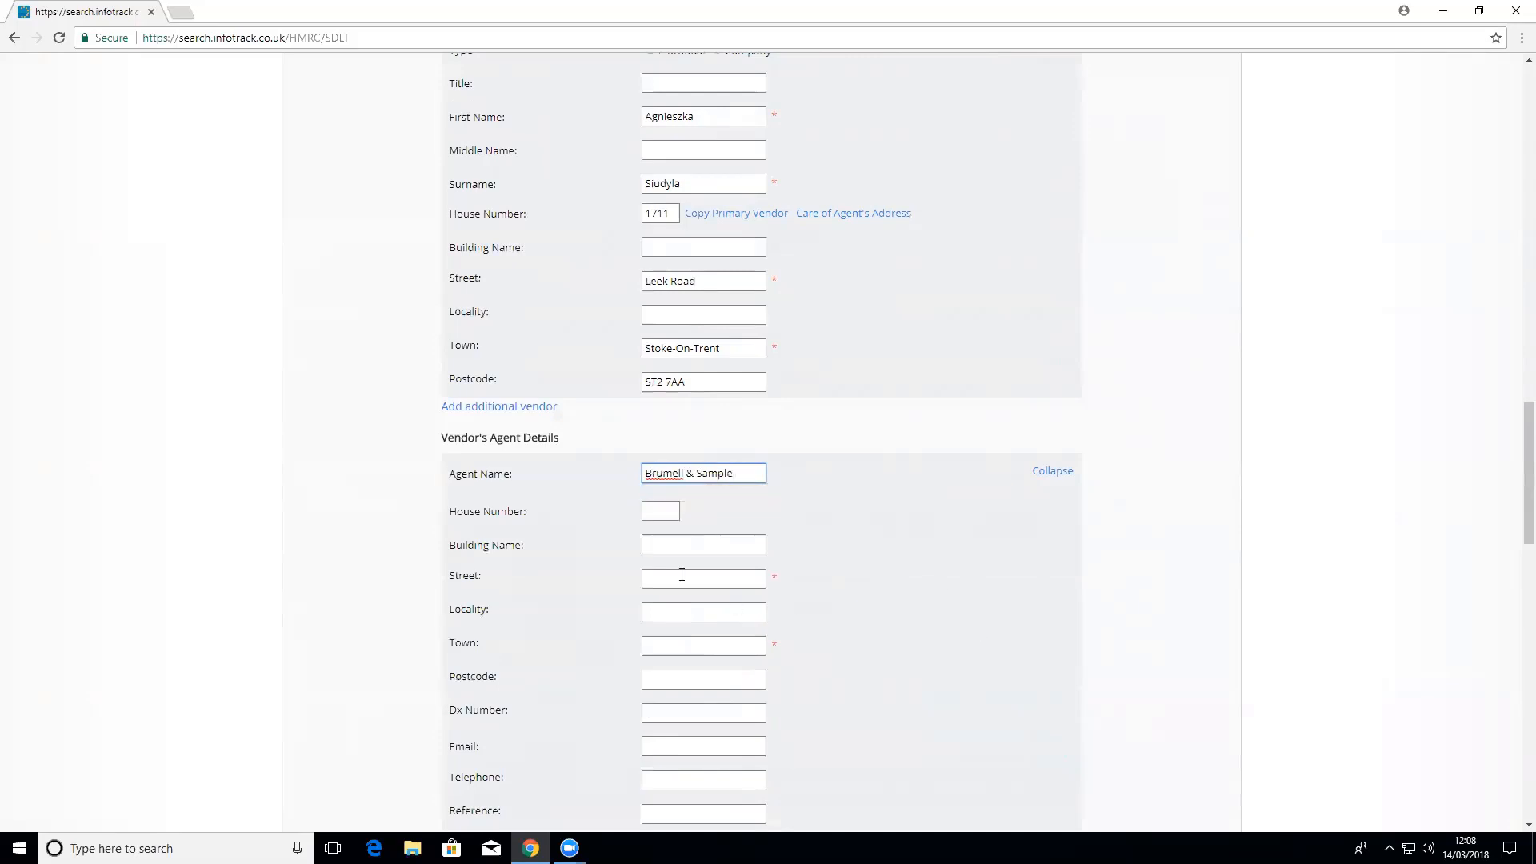
{"action": "scroll", "coordinate": [958, 622], "scroll_direction": "down", "scroll_amount": 1}
{"action": "scroll", "coordinate": [956, 616], "scroll_direction": "down", "scroll_amount": 2}
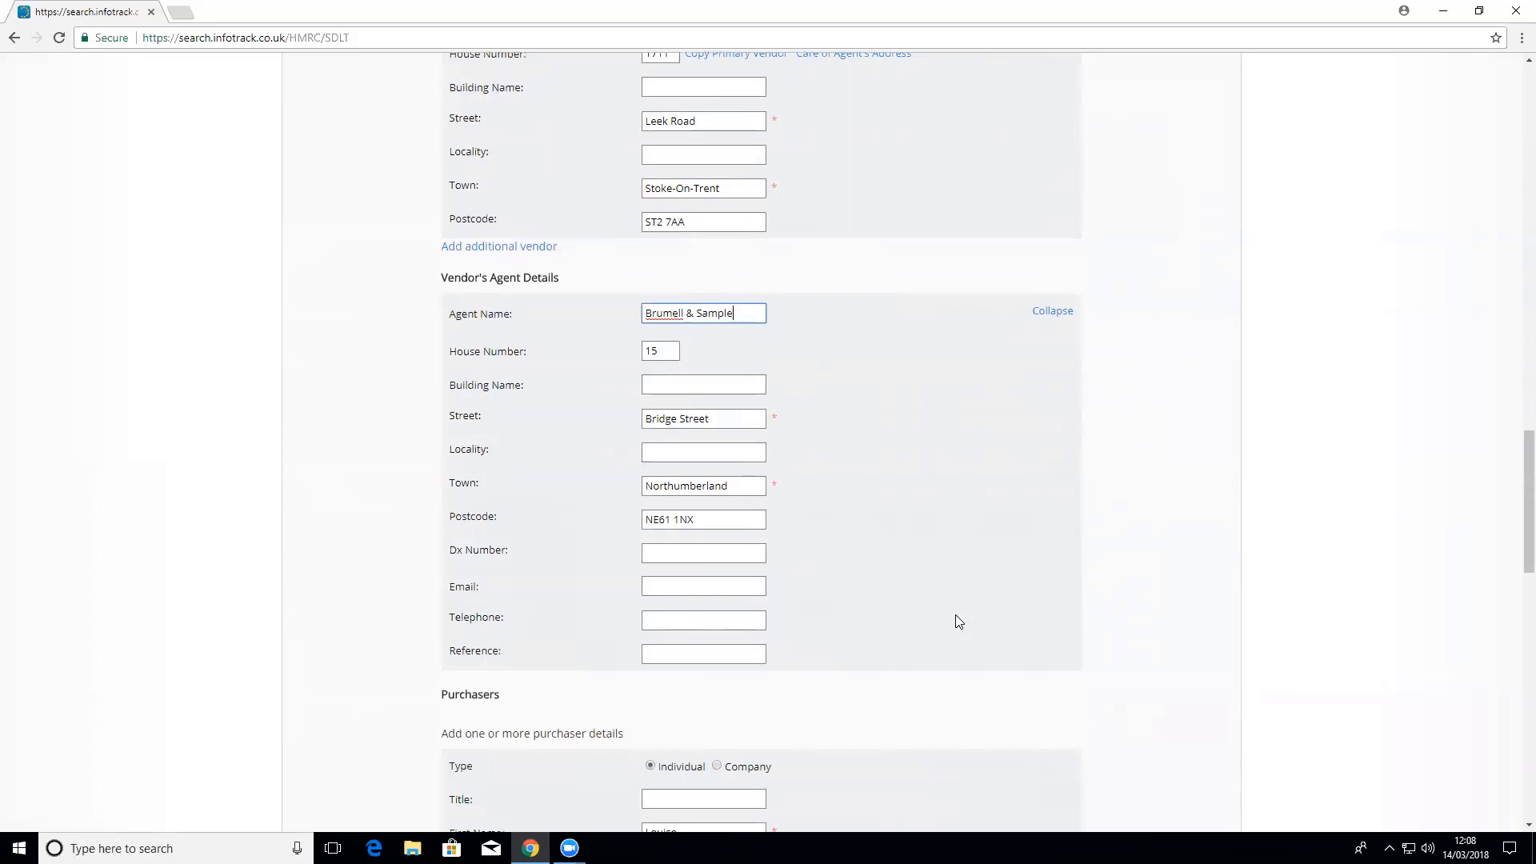
{"action": "scroll", "coordinate": [958, 621], "scroll_direction": "down", "scroll_amount": 3}
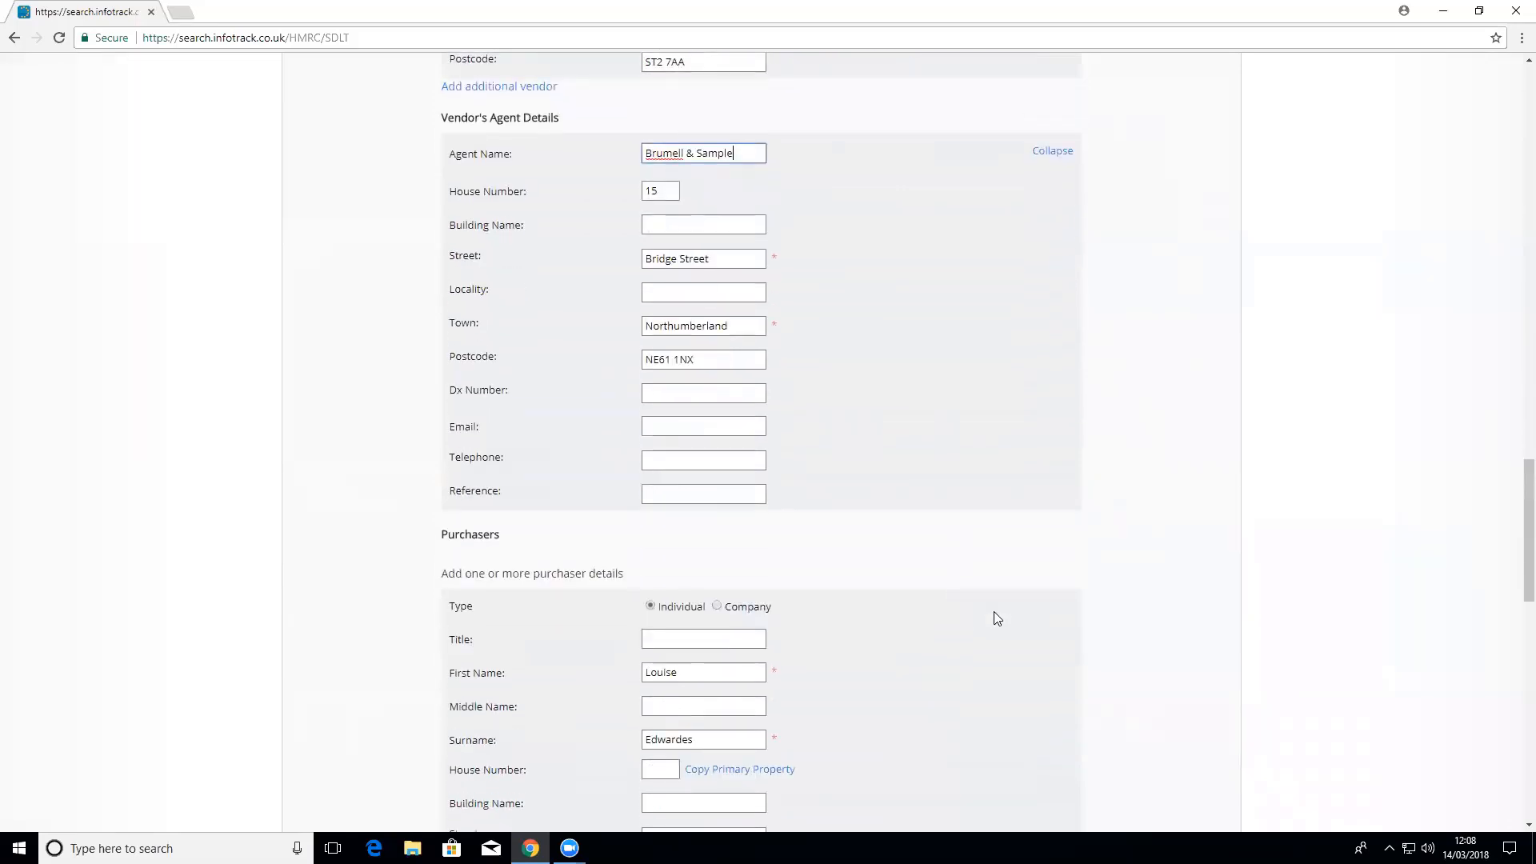
{"action": "scroll", "coordinate": [996, 617], "scroll_direction": "down", "scroll_amount": 1}
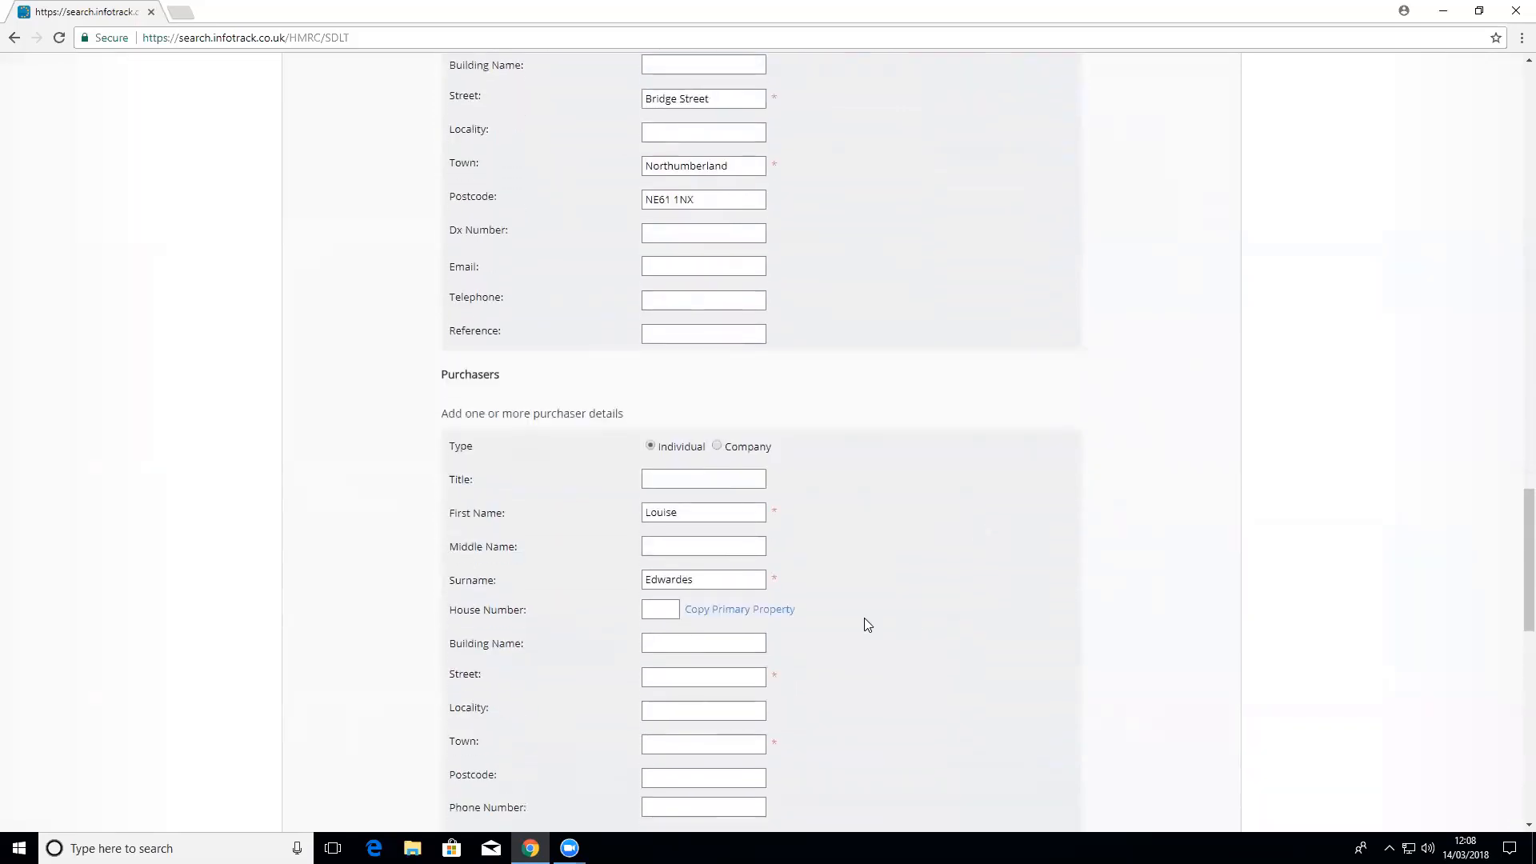
Step: Fill the purchaser's address by copying the primary property address
{"action": "scroll", "coordinate": [867, 624], "scroll_direction": "down", "scroll_amount": 1}
{"action": "scroll", "coordinate": [868, 624], "scroll_direction": "down", "scroll_amount": 1}
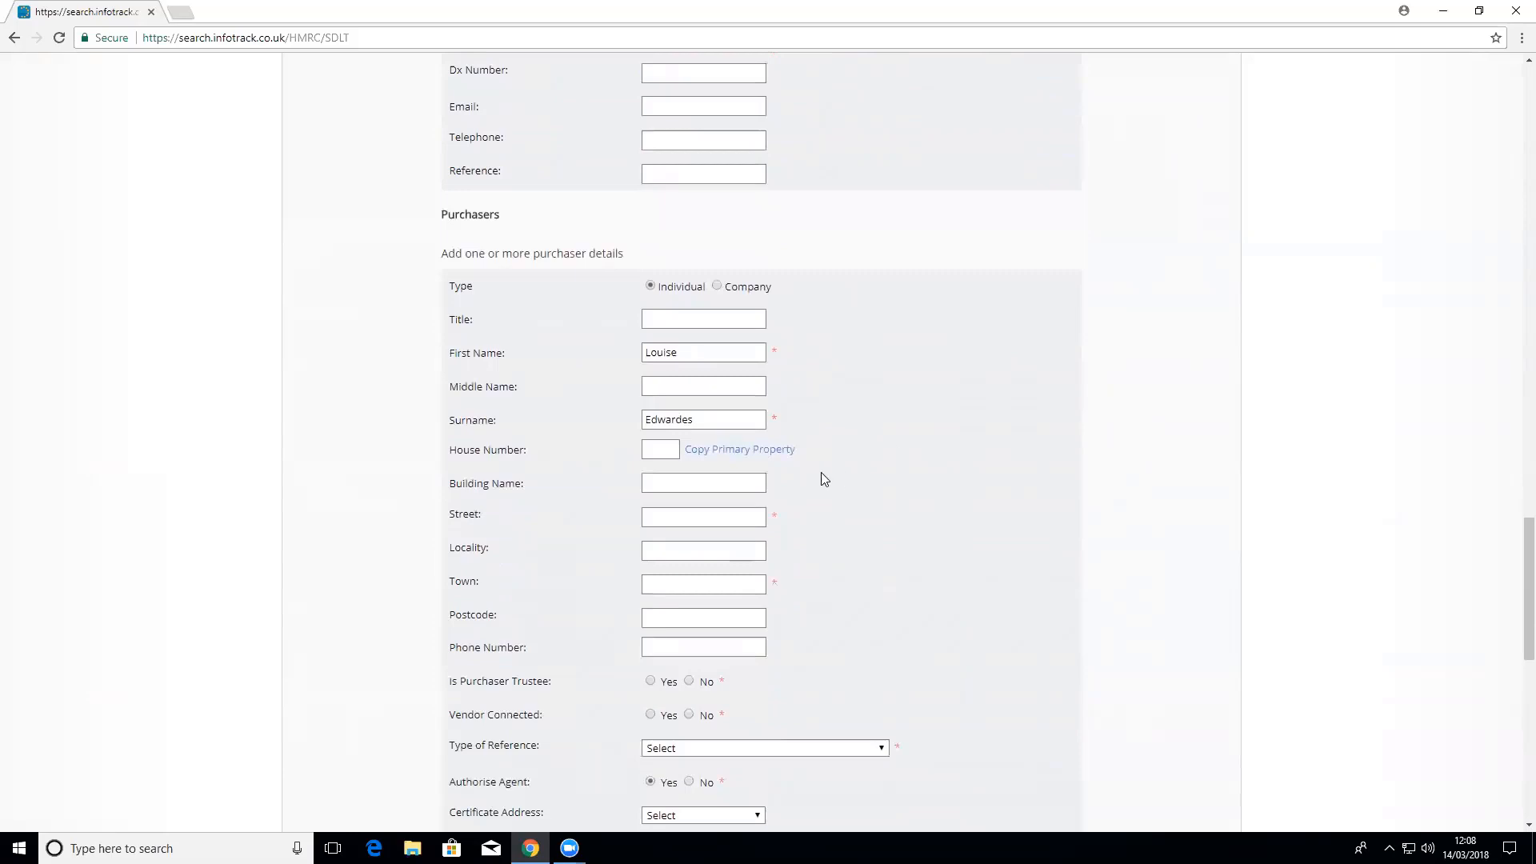
{"action": "left_click", "coordinate": [713, 449]}
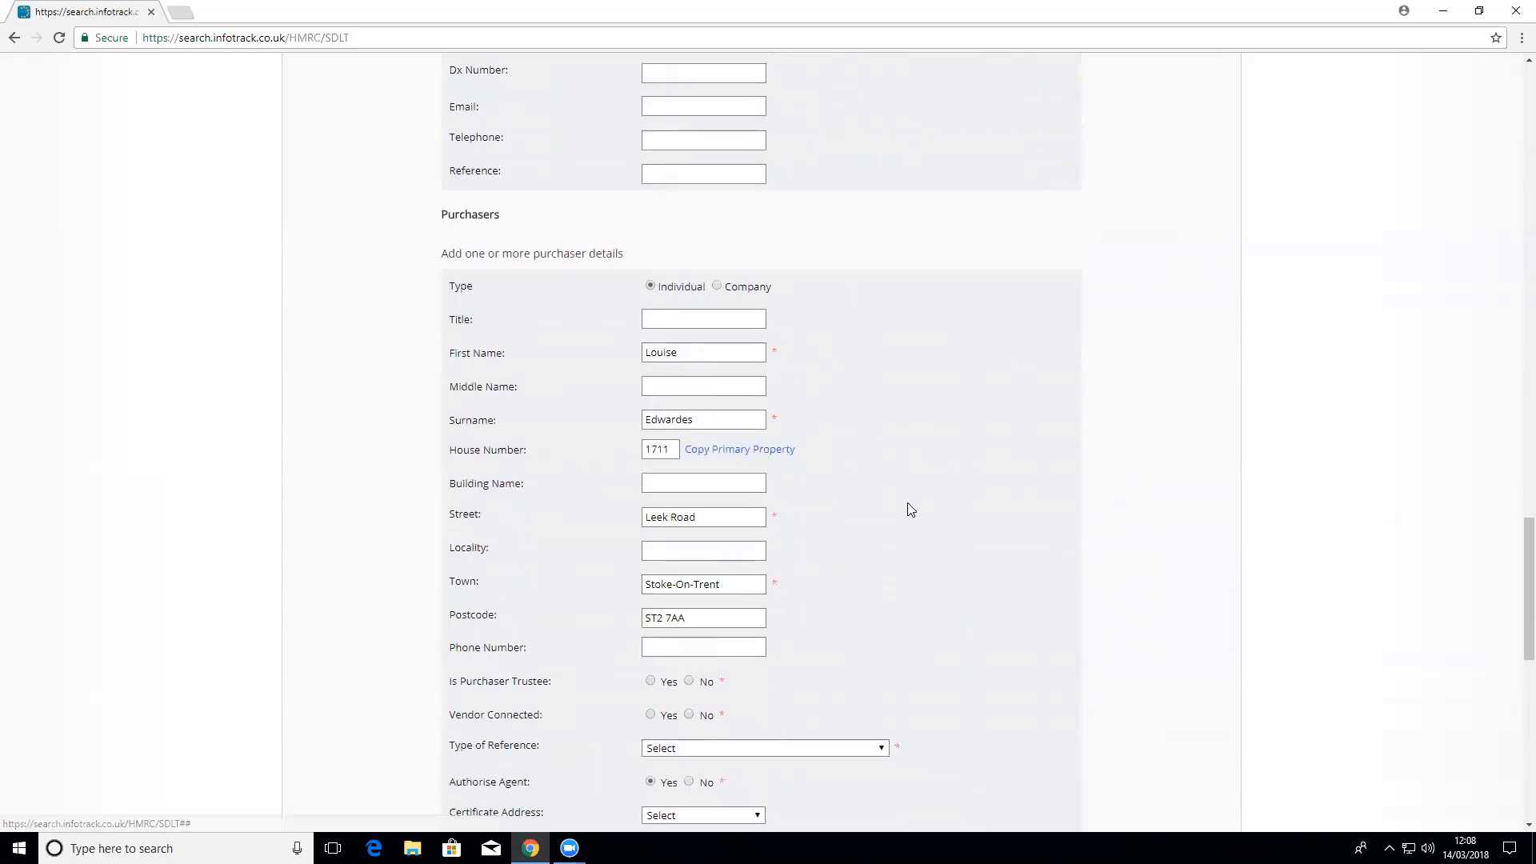
{"action": "scroll", "coordinate": [910, 509], "scroll_direction": "down", "scroll_amount": 1}
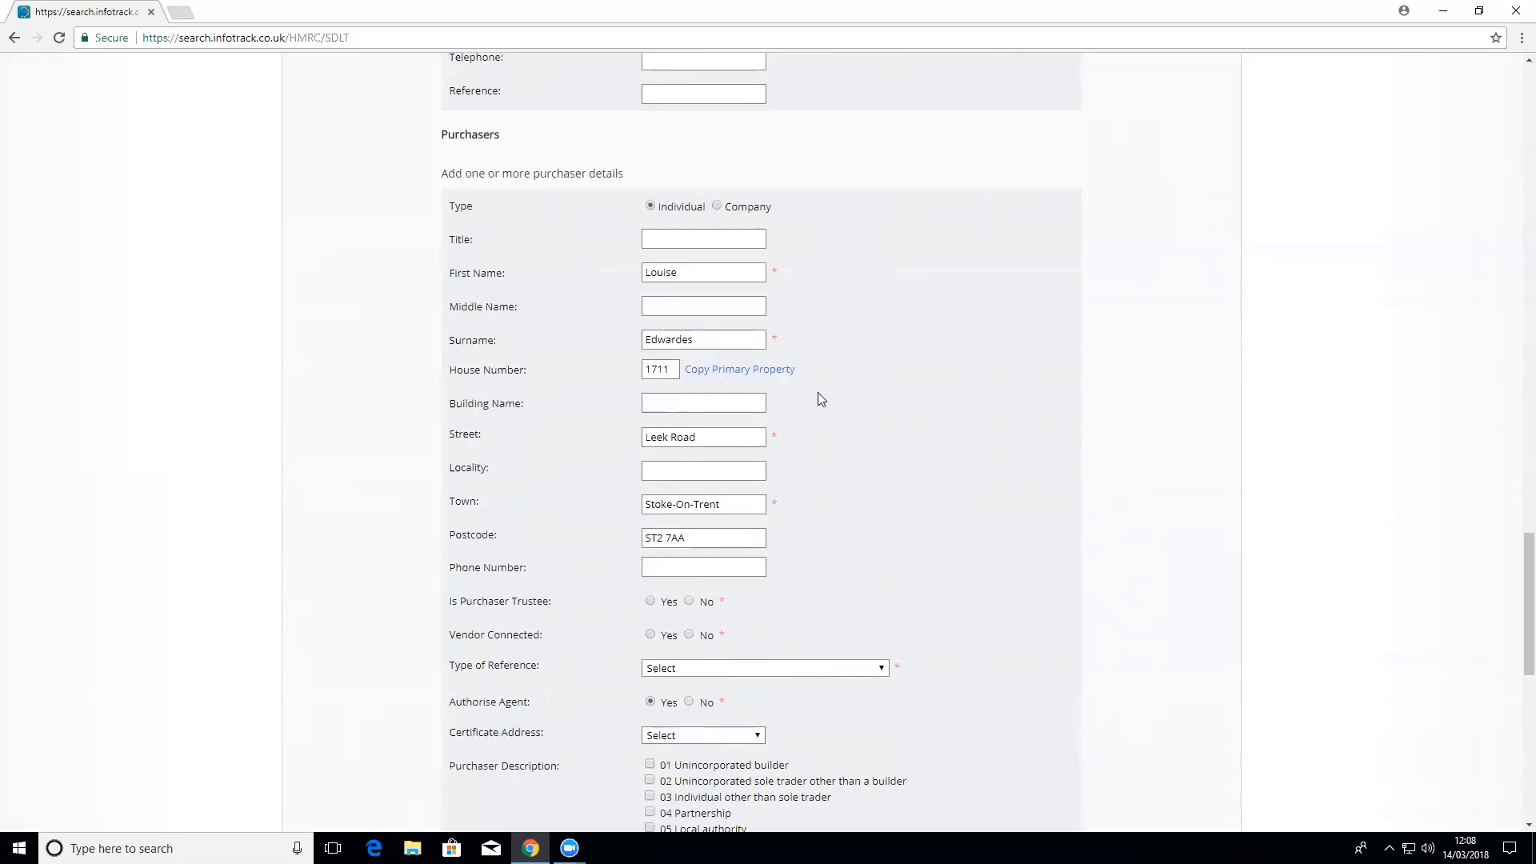
{"action": "scroll", "coordinate": [872, 447], "scroll_direction": "down", "scroll_amount": 1}
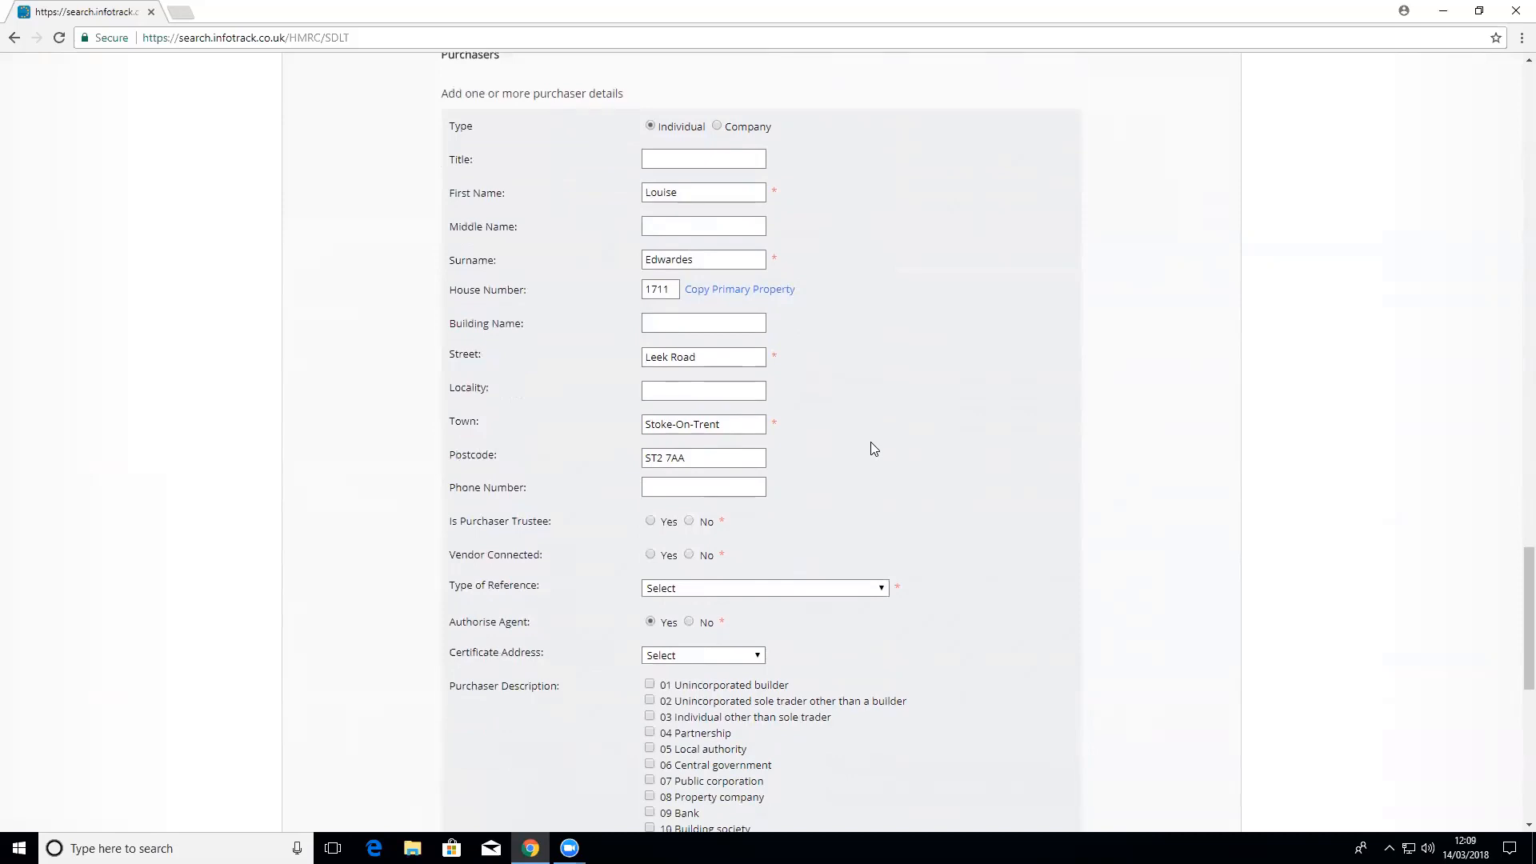
{"action": "scroll", "coordinate": [858, 504], "scroll_direction": "down", "scroll_amount": 1}
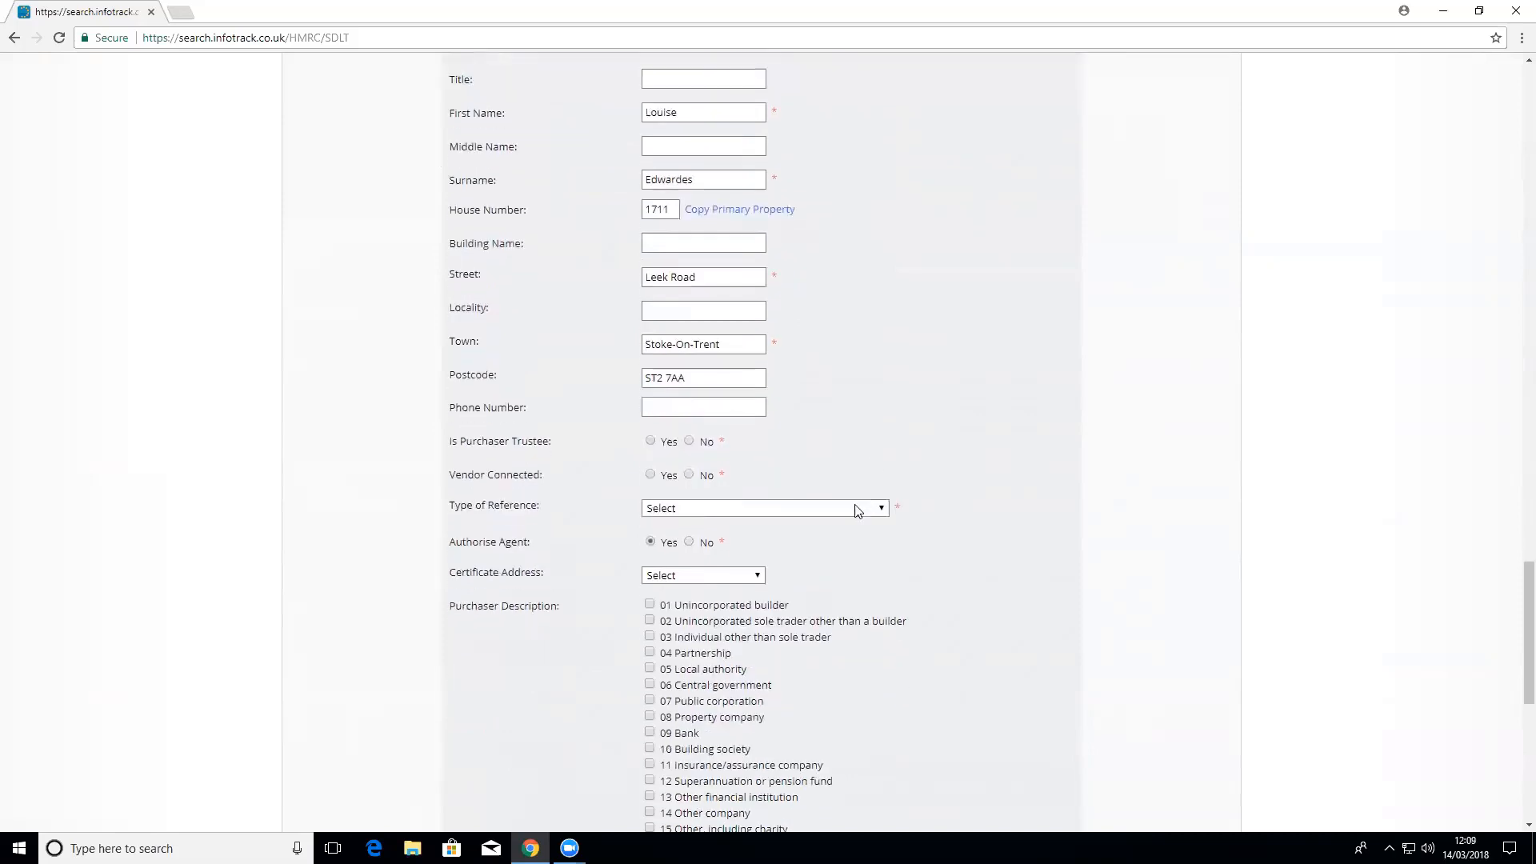
Step: Mark the purchaser as neither trustee nor vendor-connected, with a passport number reference registered in UK
{"action": "left_click", "coordinate": [690, 446]}
{"action": "left_click", "coordinate": [691, 479]}
{"action": "left_click", "coordinate": [697, 510]}
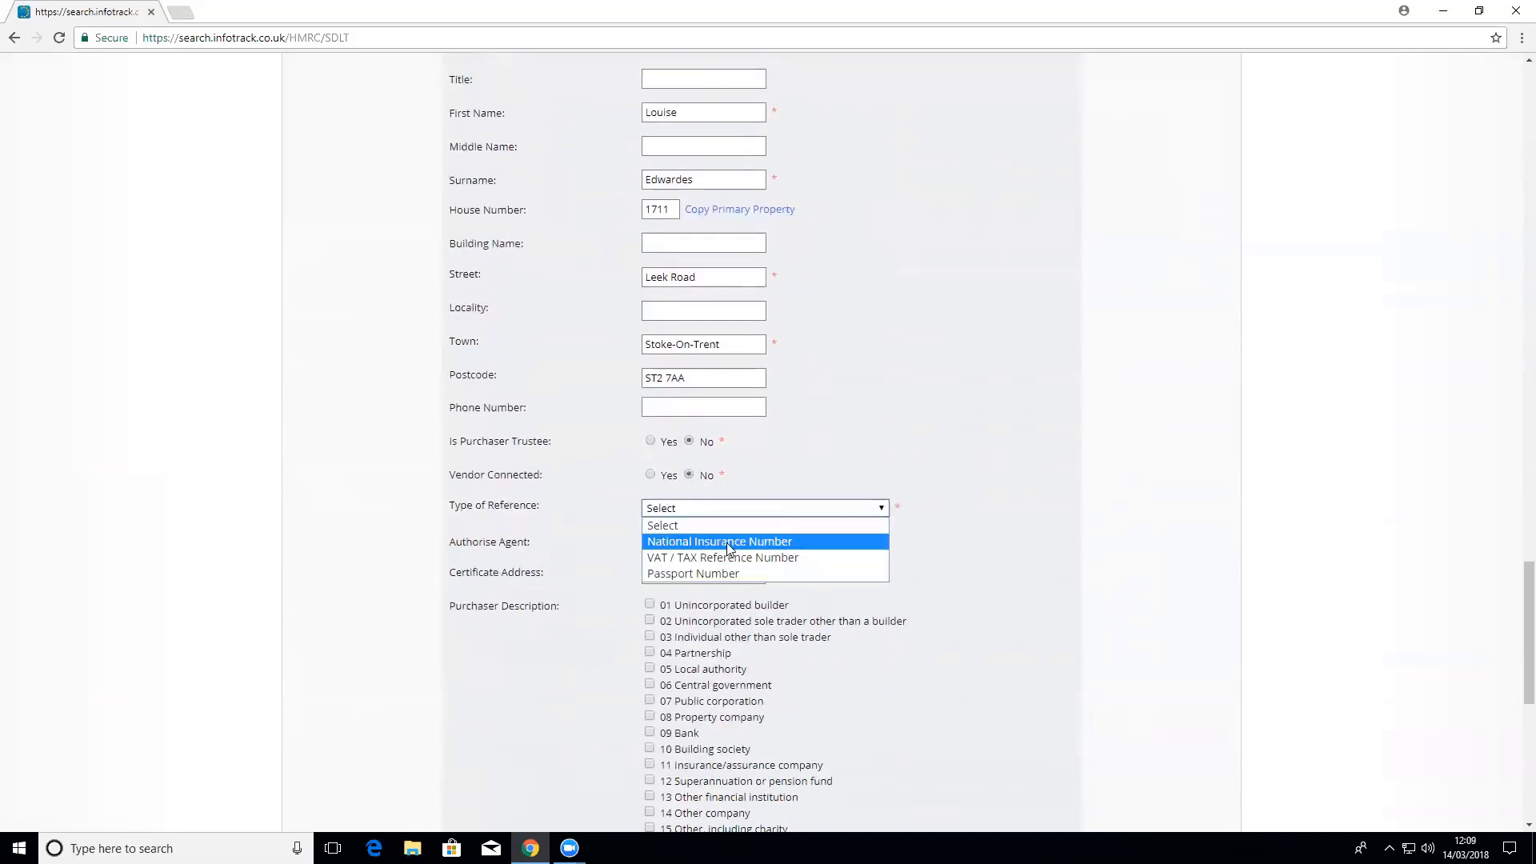
{"action": "left_click", "coordinate": [720, 572]}
{"action": "left_click", "coordinate": [698, 541]}
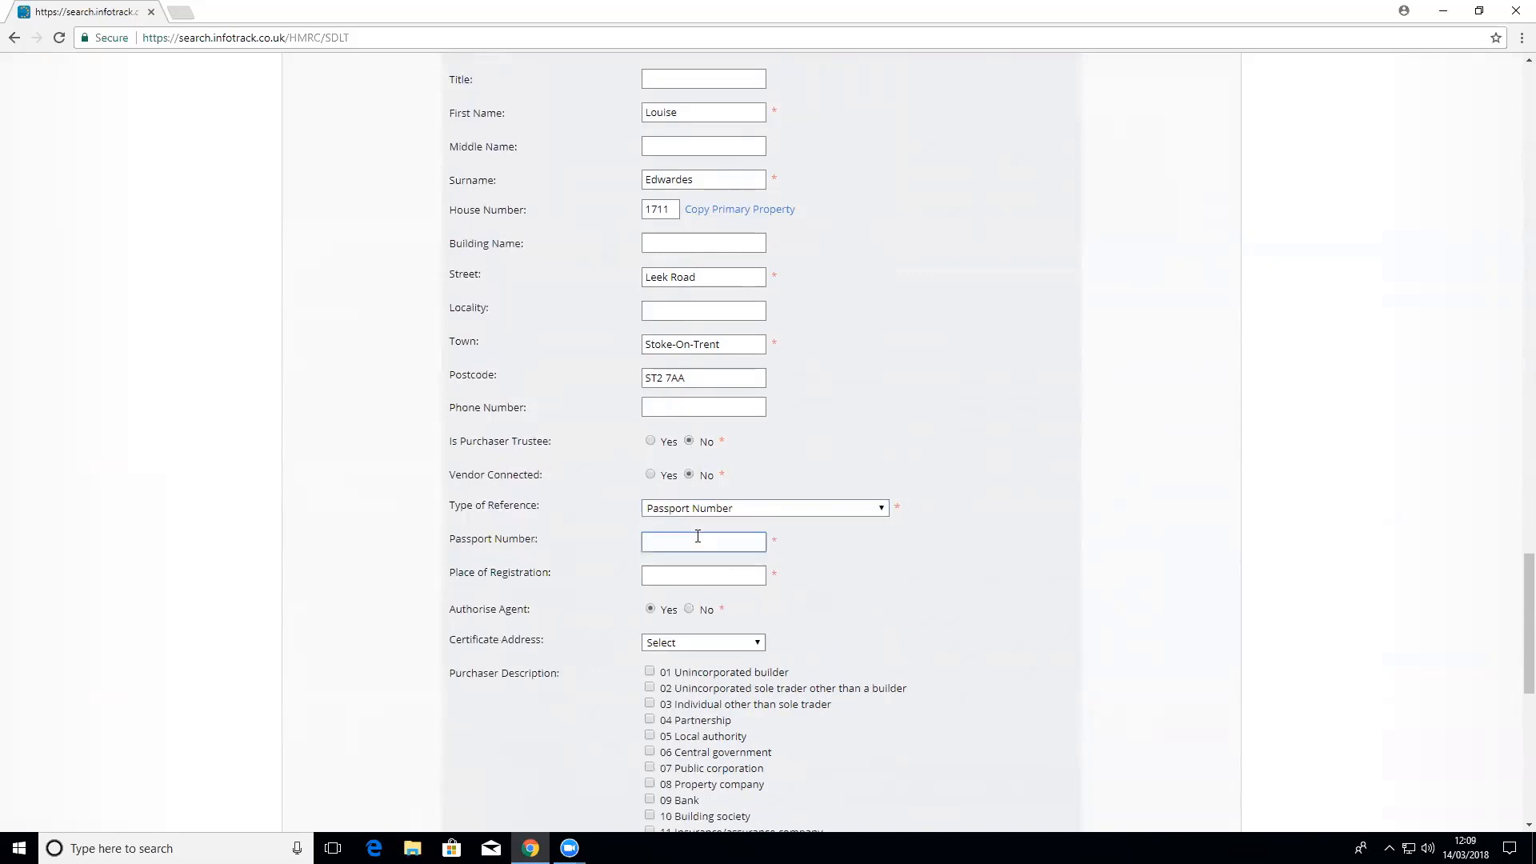
{"action": "type", "text": "123456789"}
{"action": "left_click", "coordinate": [685, 578]}
{"action": "type", "text": "UK"}
{"action": "scroll", "coordinate": [970, 647], "scroll_direction": "down", "scroll_amount": 7}
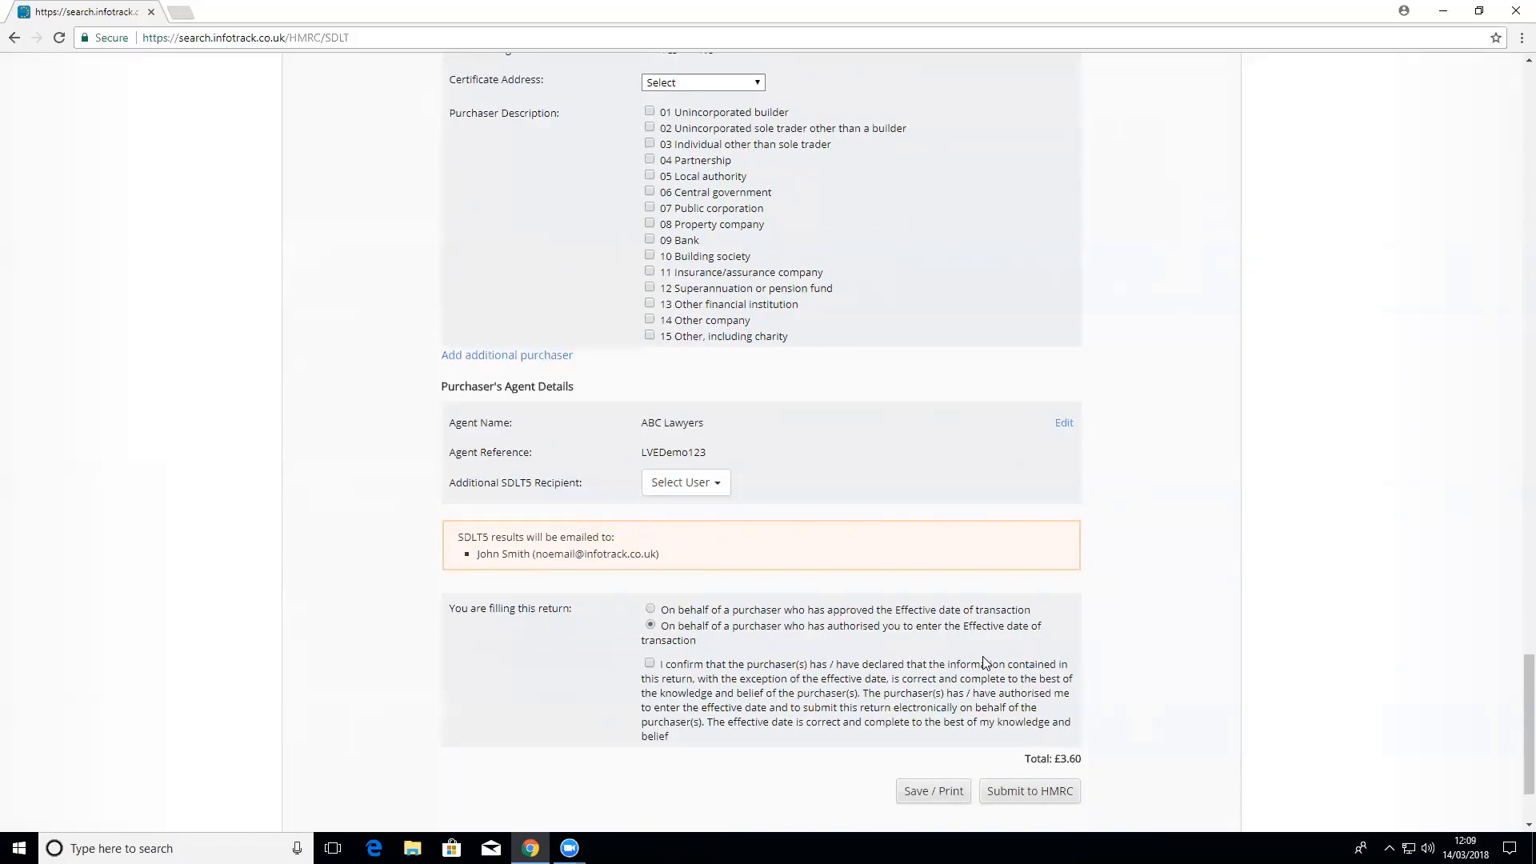
Step: Leave the additional SDLT5 recipients empty and save the completed return for printing
{"action": "scroll", "coordinate": [984, 663], "scroll_direction": "down", "scroll_amount": 1}
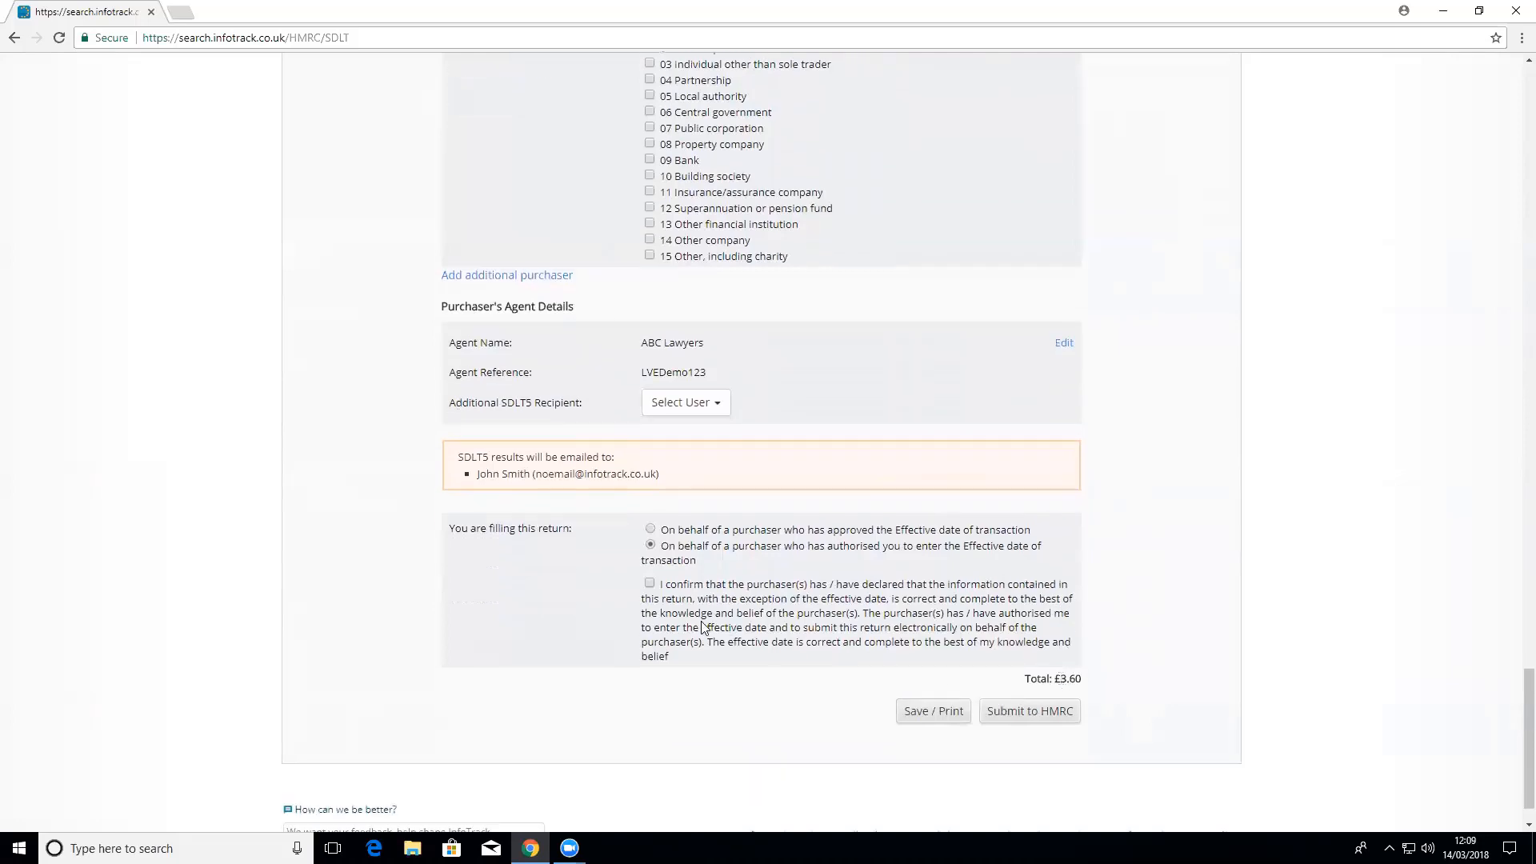
{"action": "left_click", "coordinate": [711, 408]}
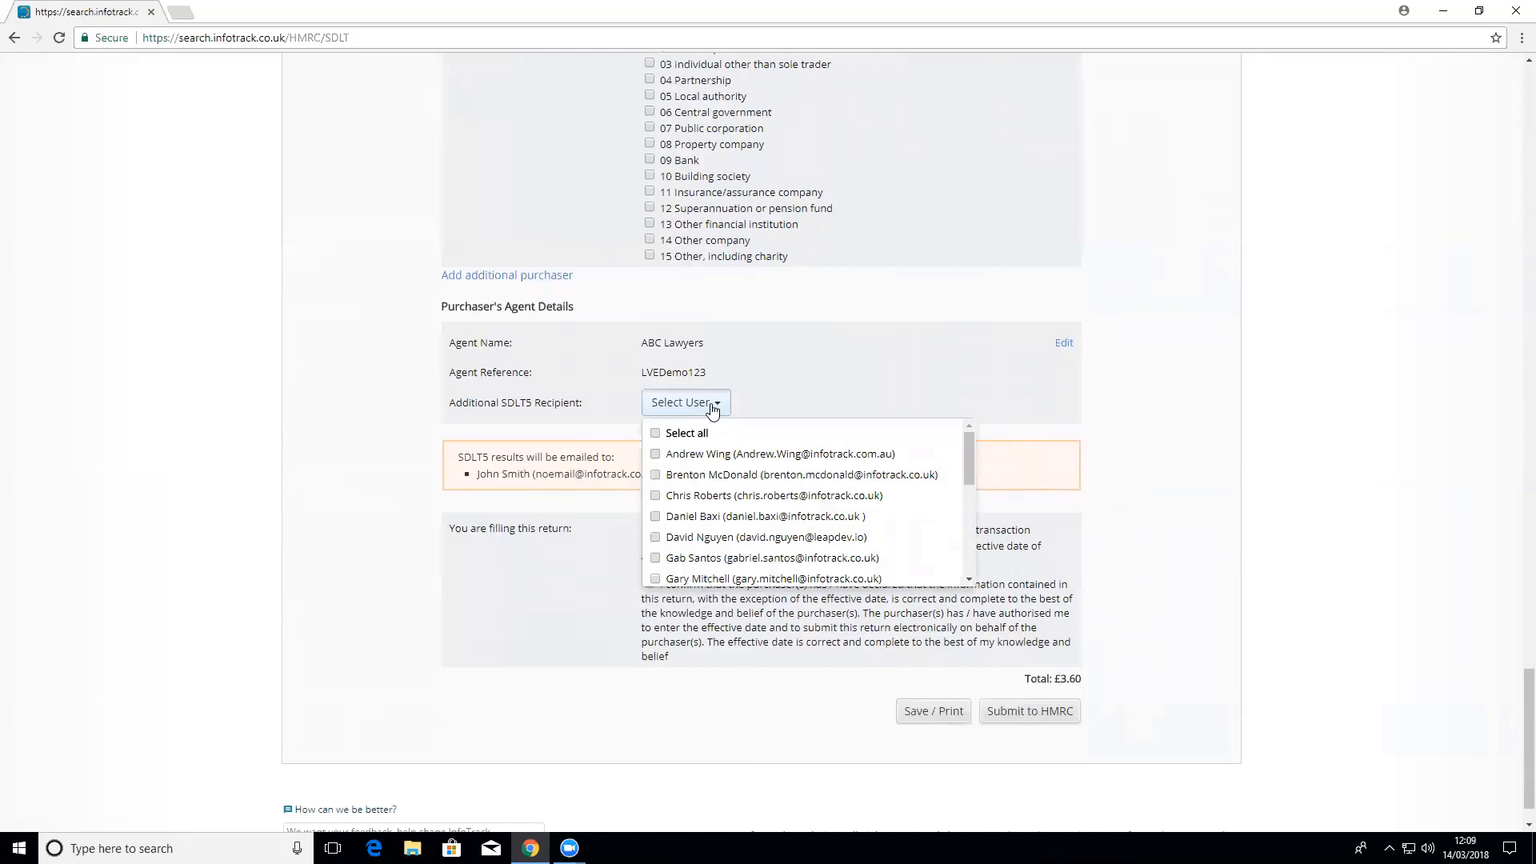
{"action": "scroll", "coordinate": [804, 496], "scroll_direction": "down", "scroll_amount": 2}
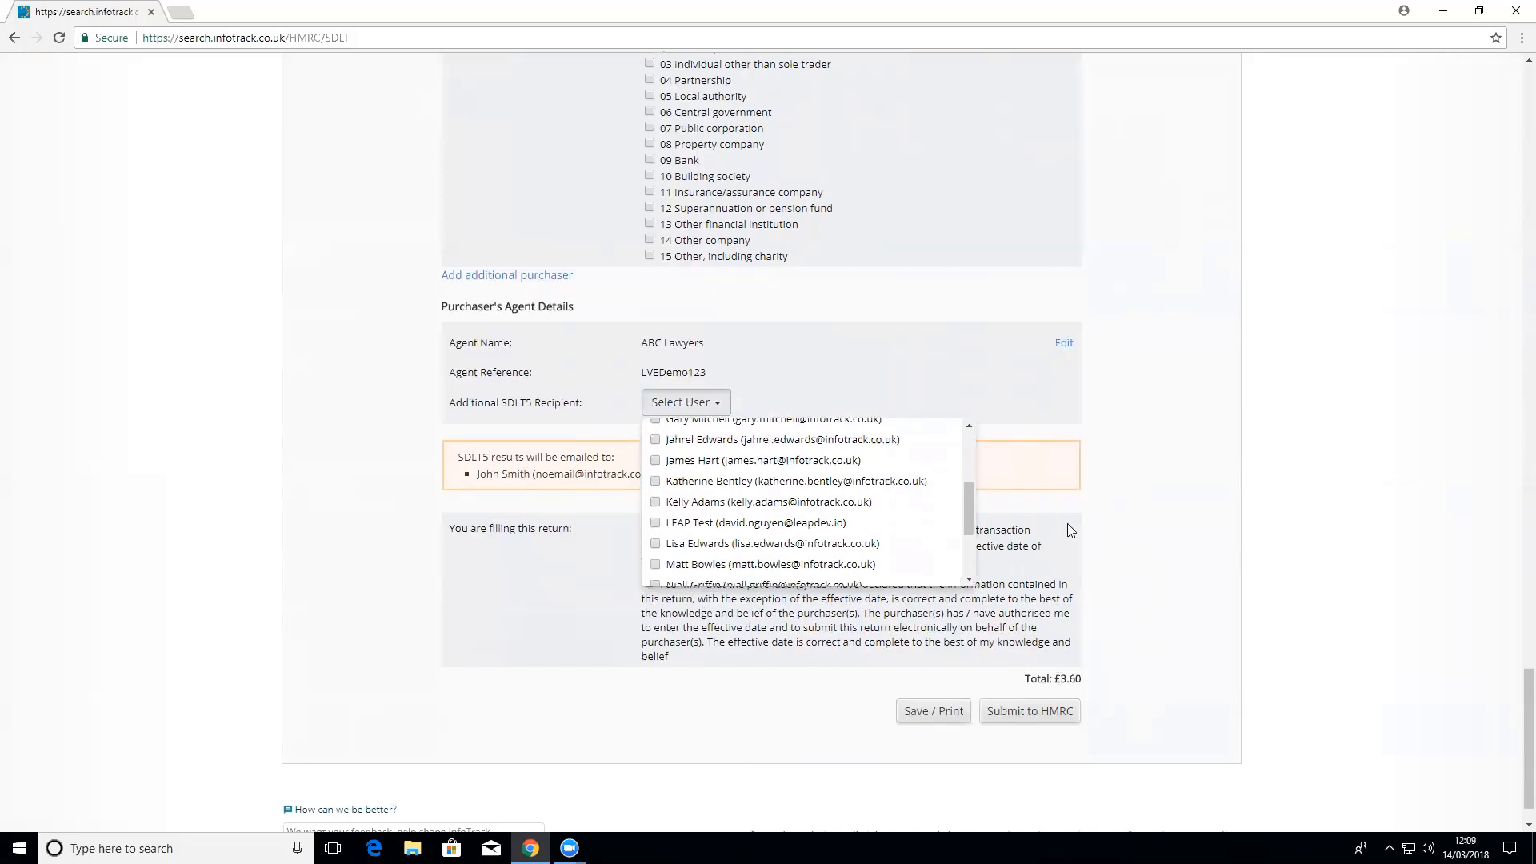
{"action": "left_click", "coordinate": [1103, 530]}
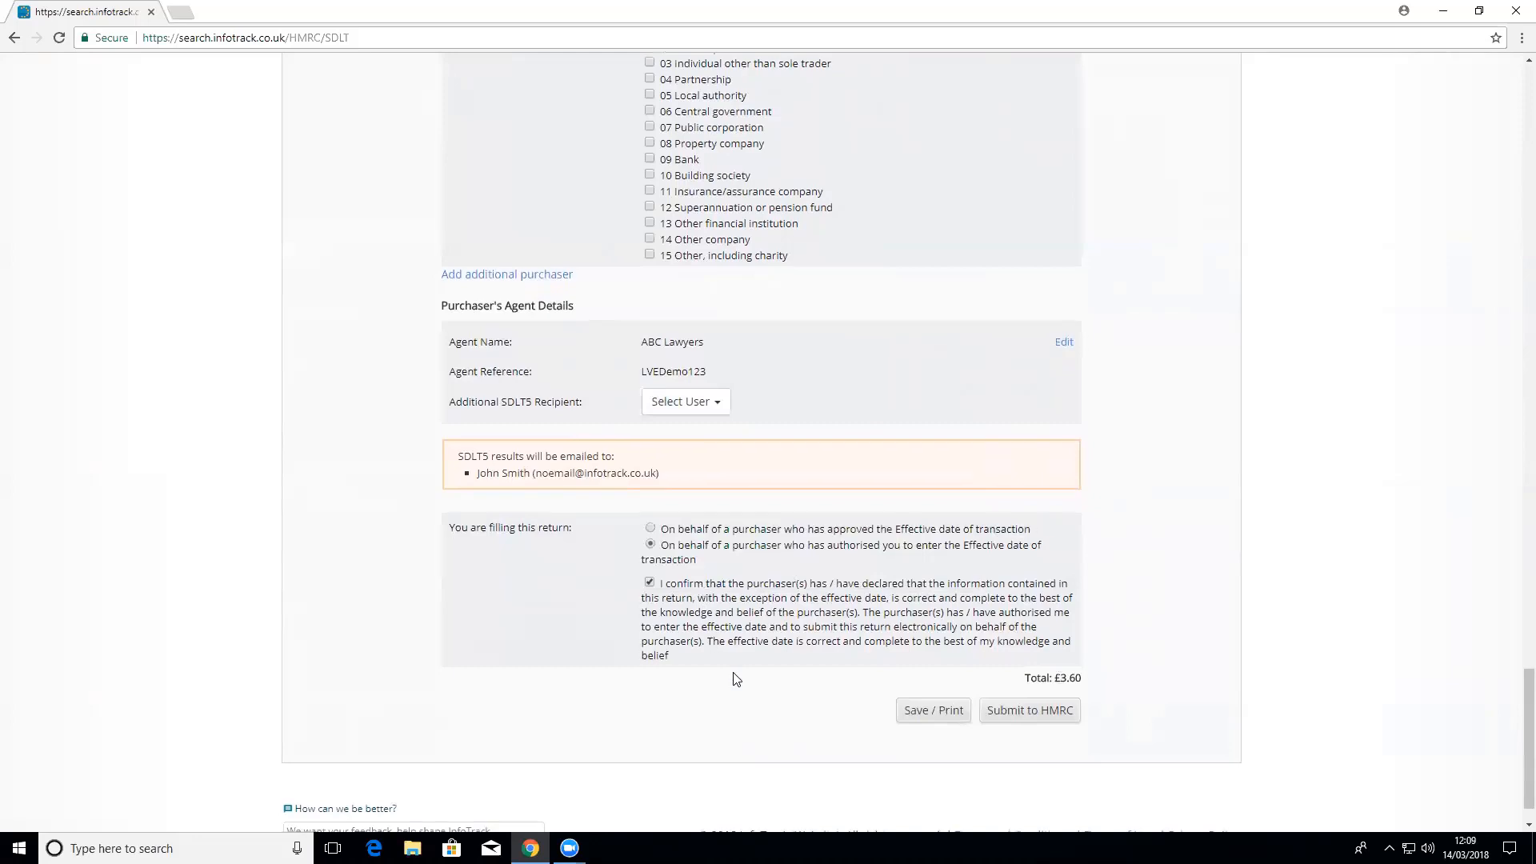
{"action": "scroll", "coordinate": [800, 700], "scroll_direction": "down", "scroll_amount": 1}
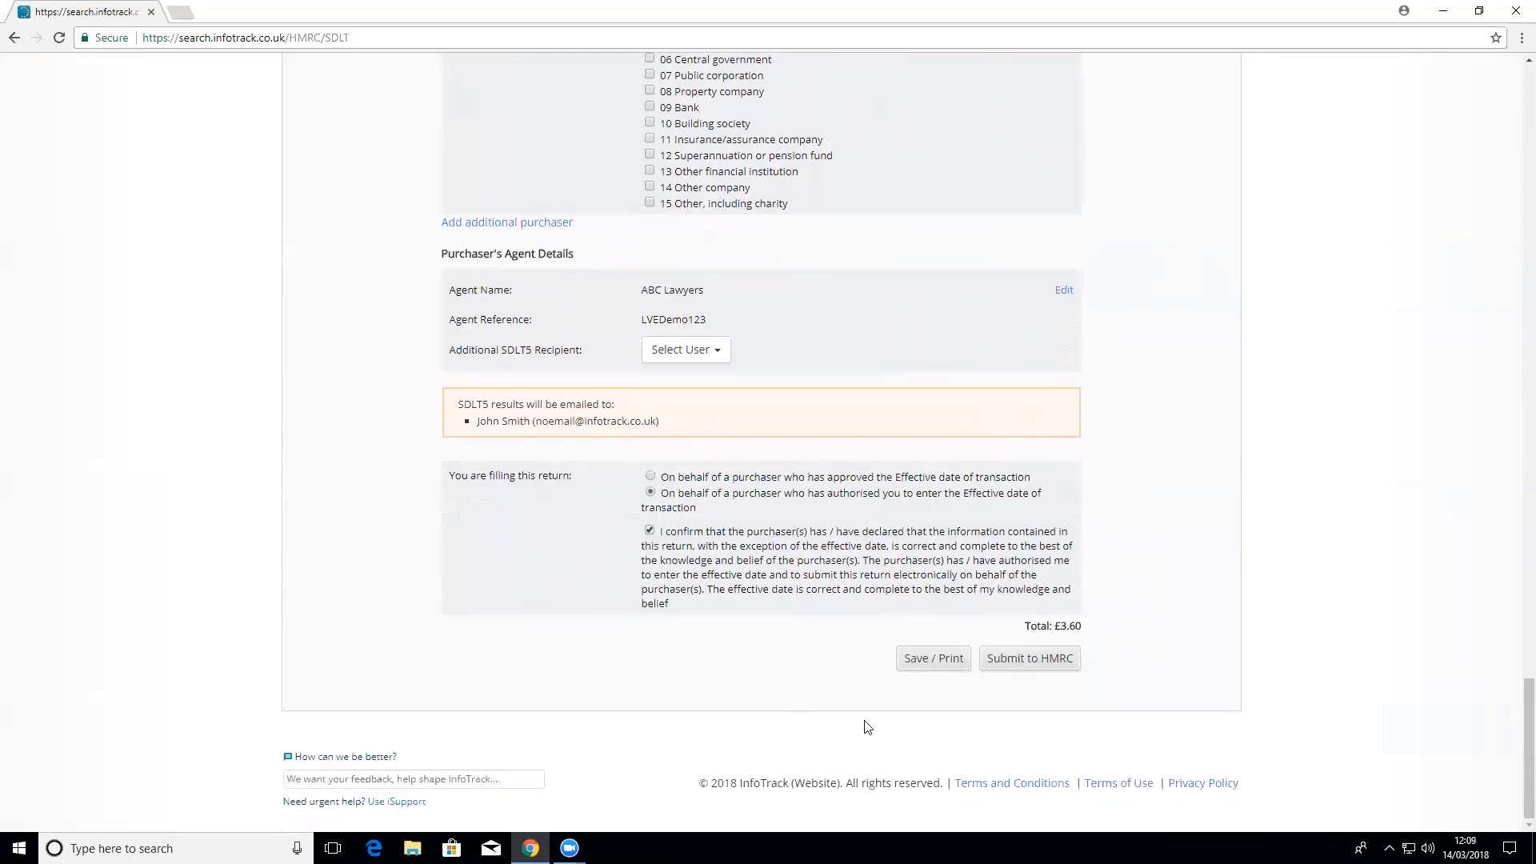
{"action": "left_click", "coordinate": [933, 659]}
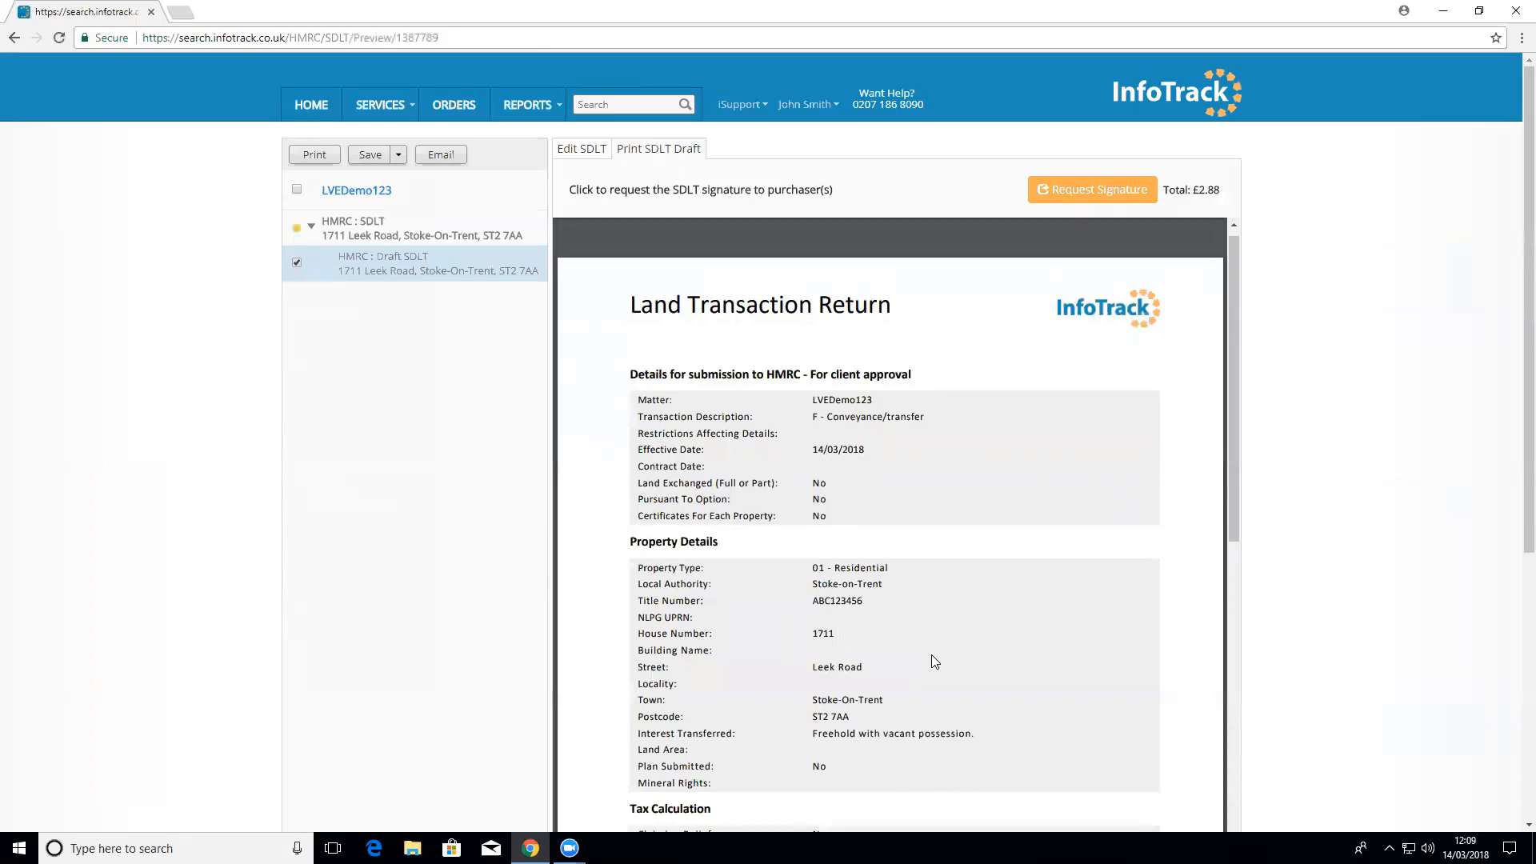
{"action": "scroll", "coordinate": [931, 654], "scroll_direction": "down", "scroll_amount": 3}
{"action": "scroll", "coordinate": [933, 681], "scroll_direction": "down", "scroll_amount": 2}
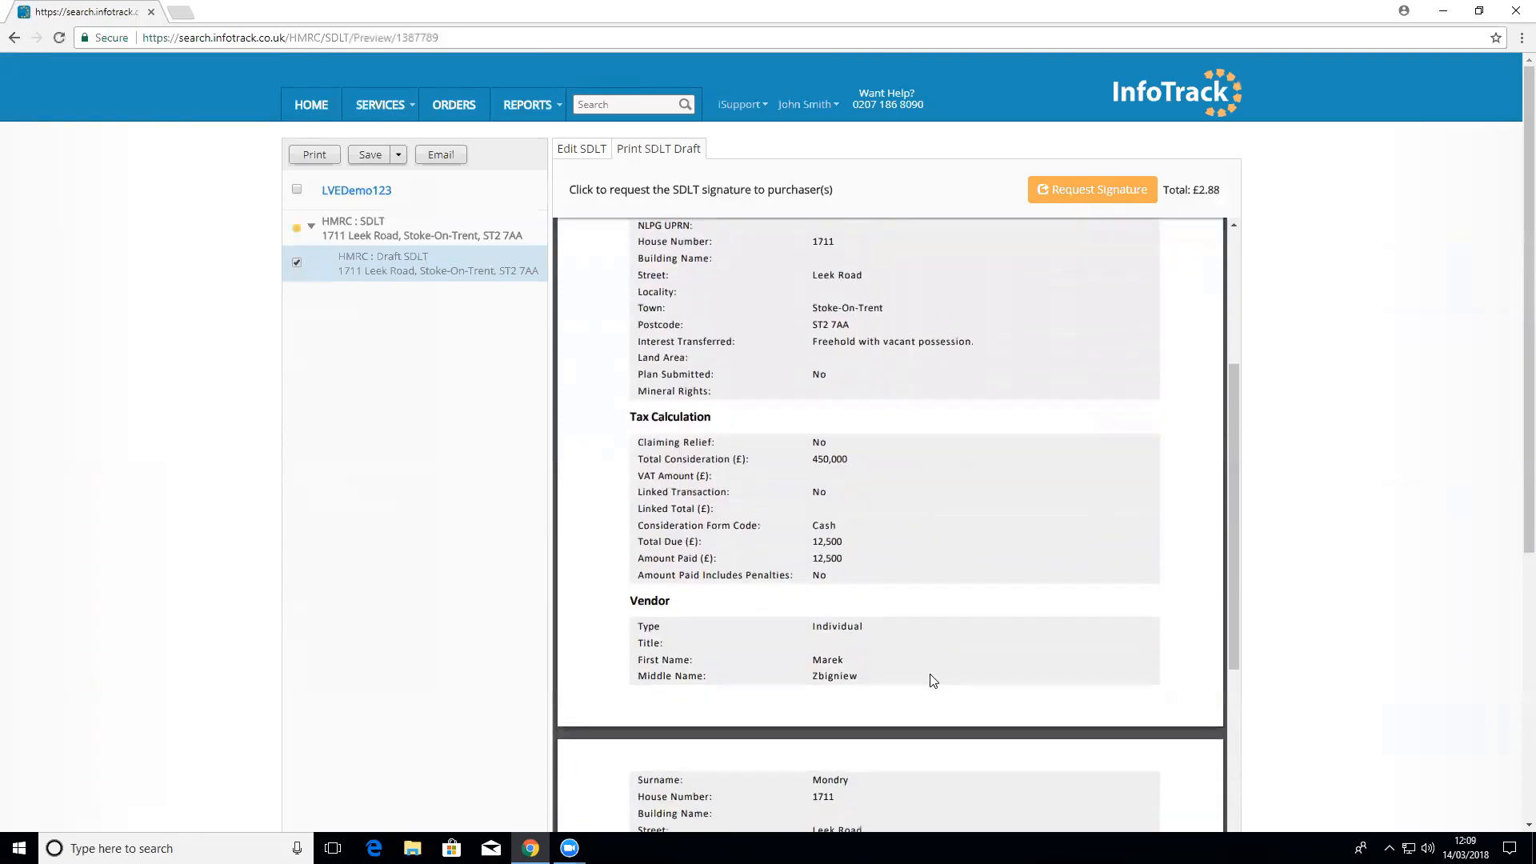
{"action": "scroll", "coordinate": [933, 681], "scroll_direction": "down", "scroll_amount": 1}
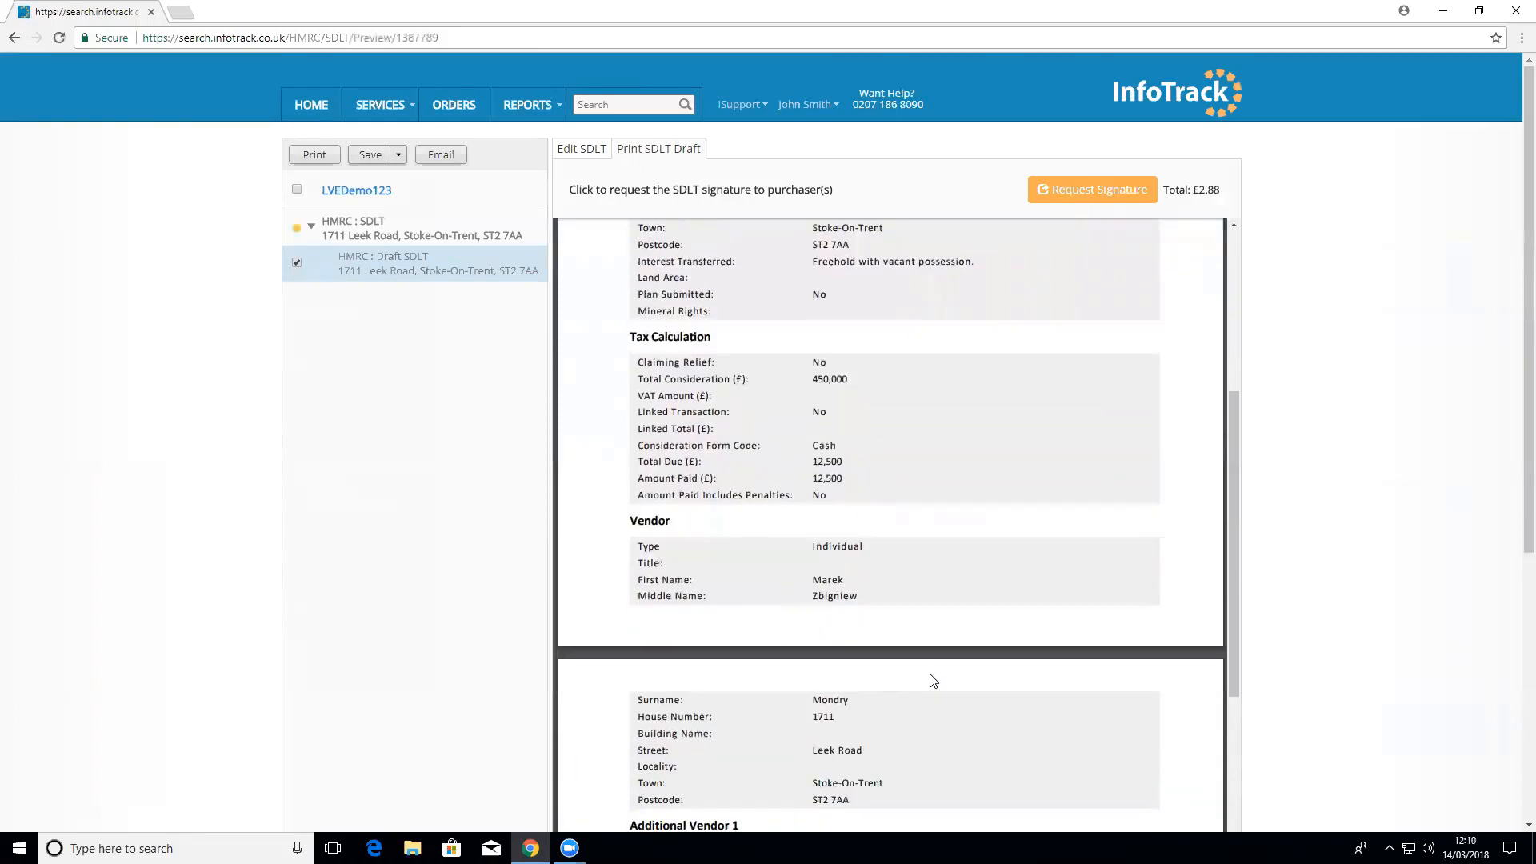
{"action": "scroll", "coordinate": [933, 680], "scroll_direction": "down", "scroll_amount": 4}
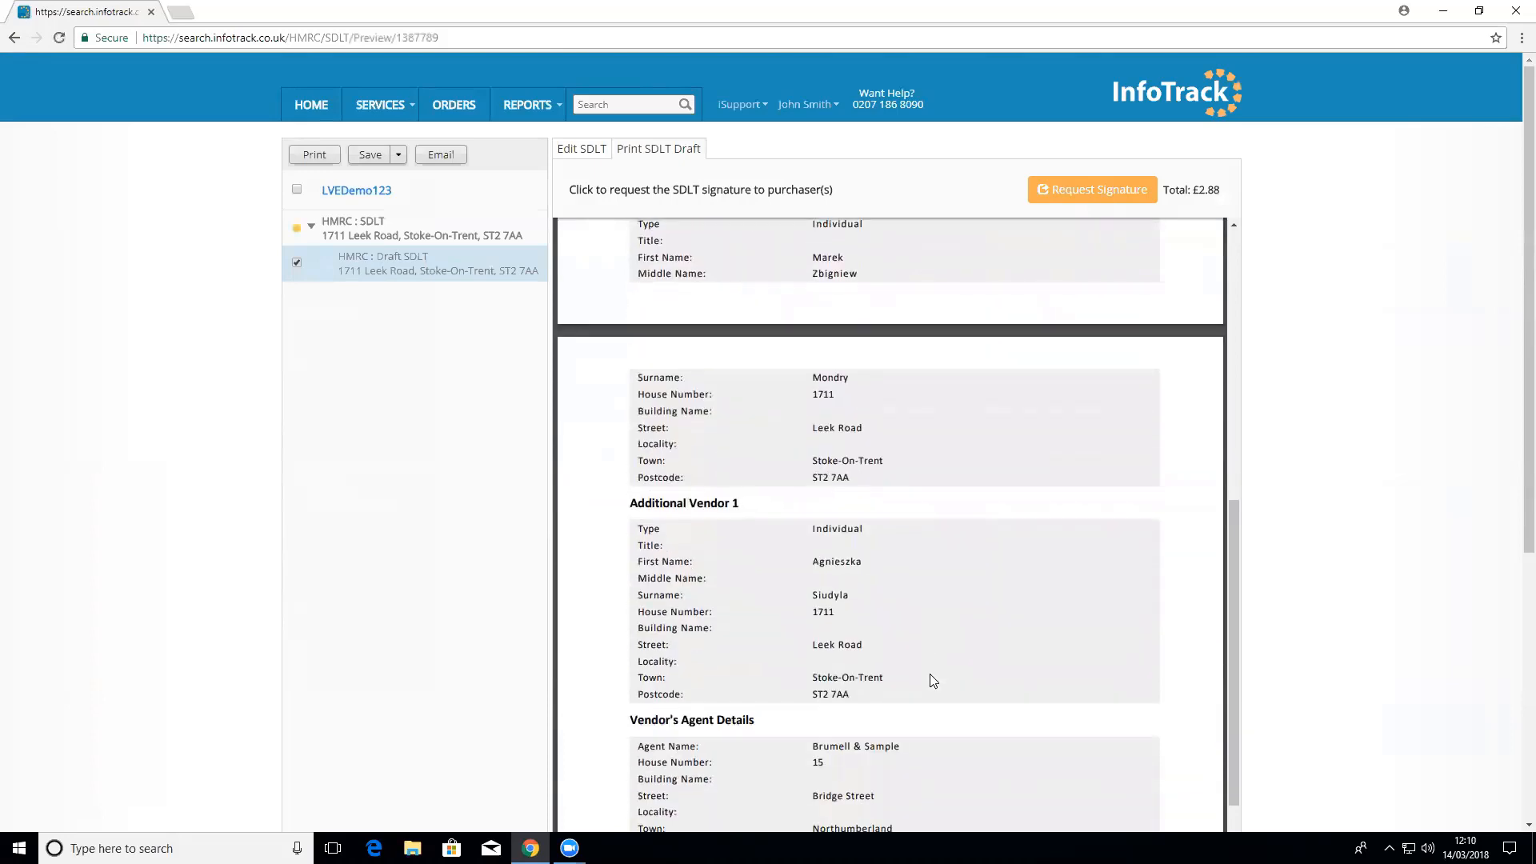
{"action": "scroll", "coordinate": [930, 676], "scroll_direction": "down", "scroll_amount": 14}
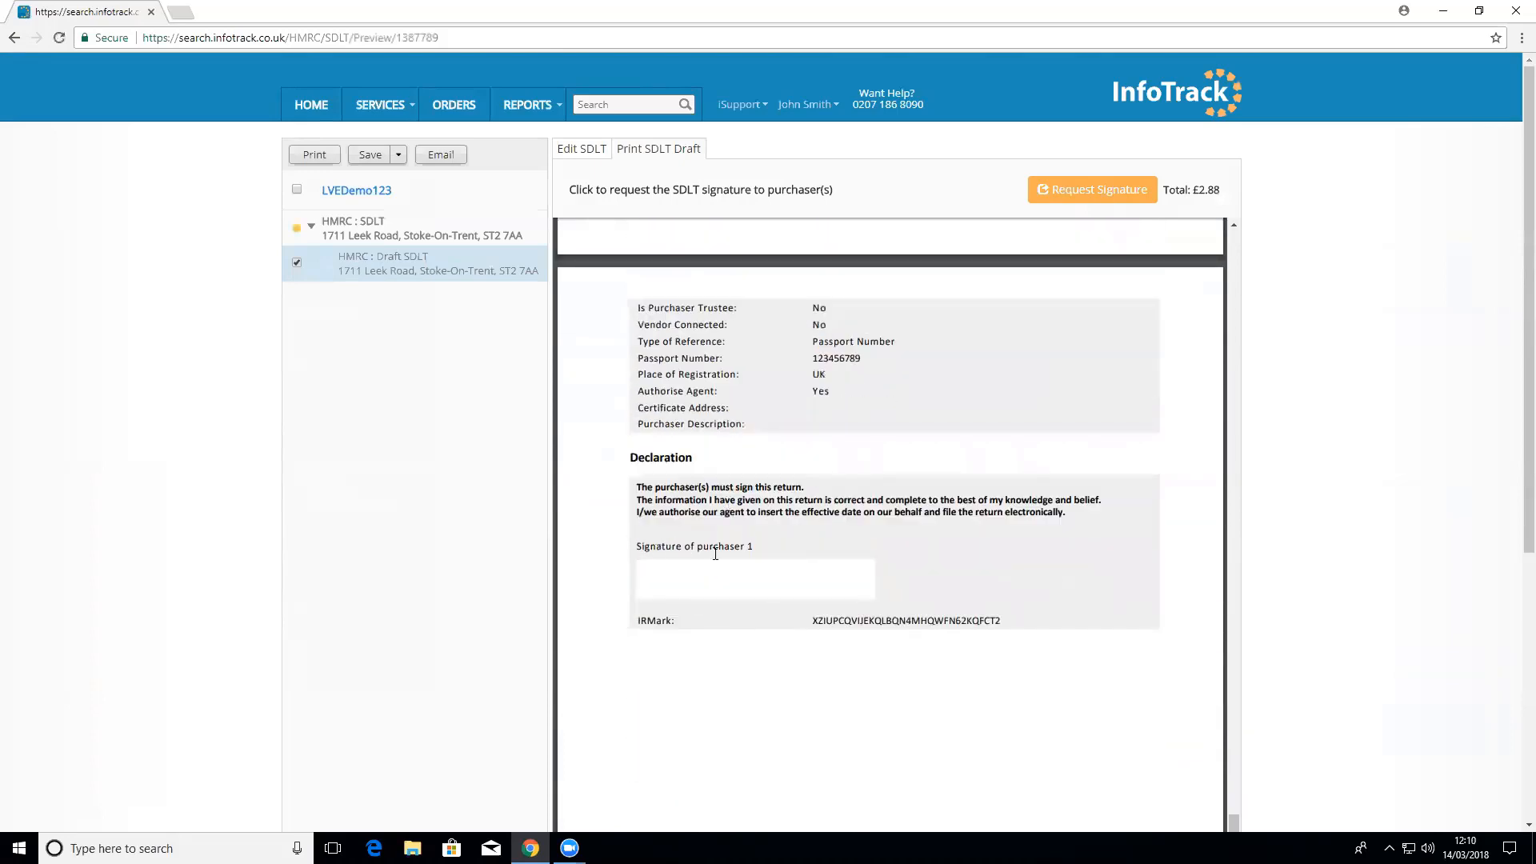
{"action": "mouse_move", "coordinate": [667, 245]}
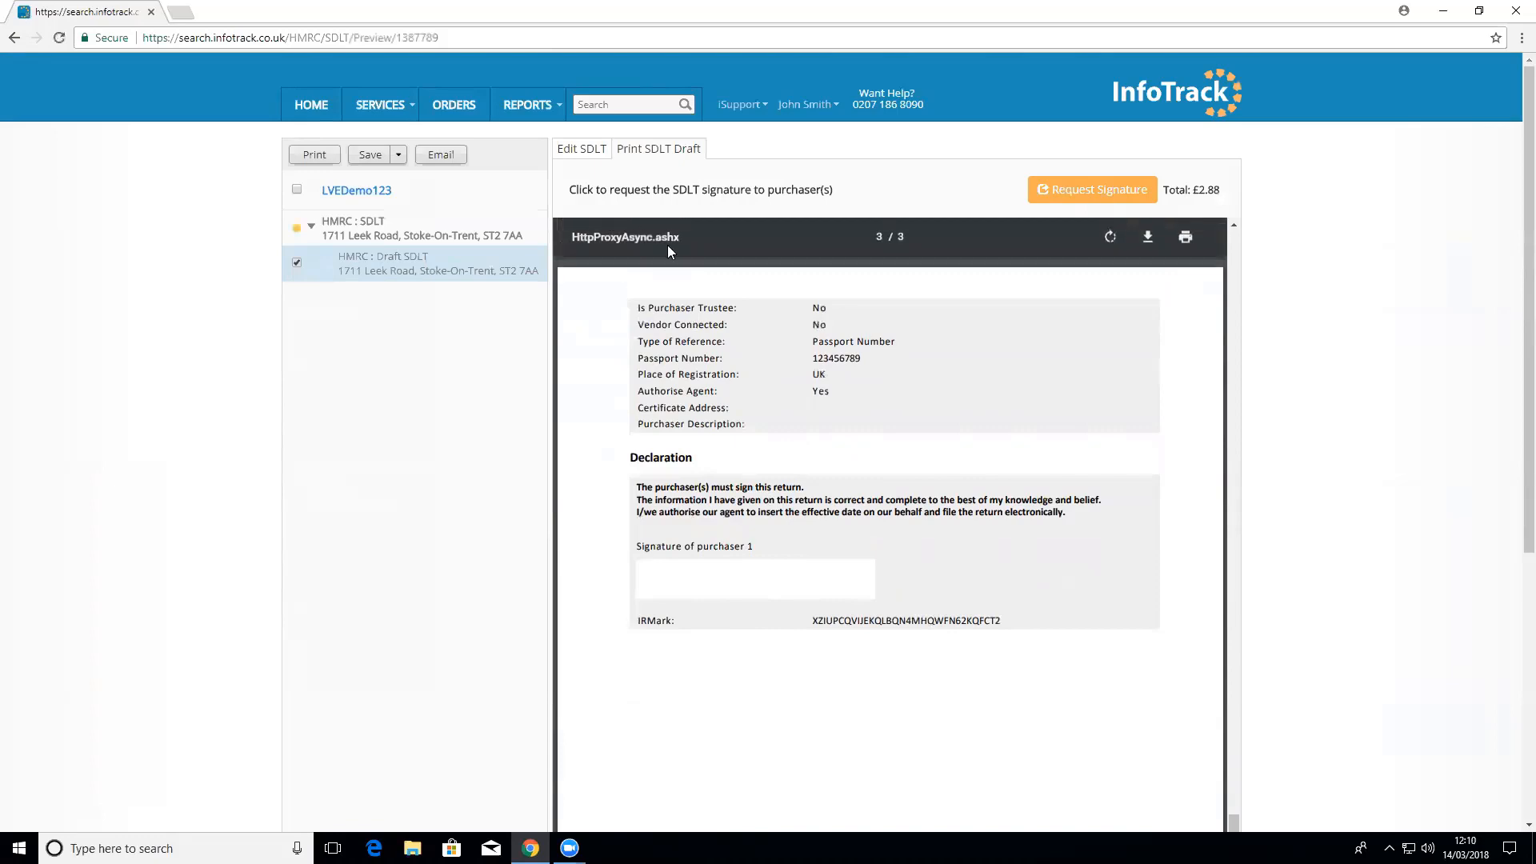
Step: Back on the editable SDLT form, confirm the purchaser declaration and start the HMRC submission
{"action": "left_click", "coordinate": [602, 152]}
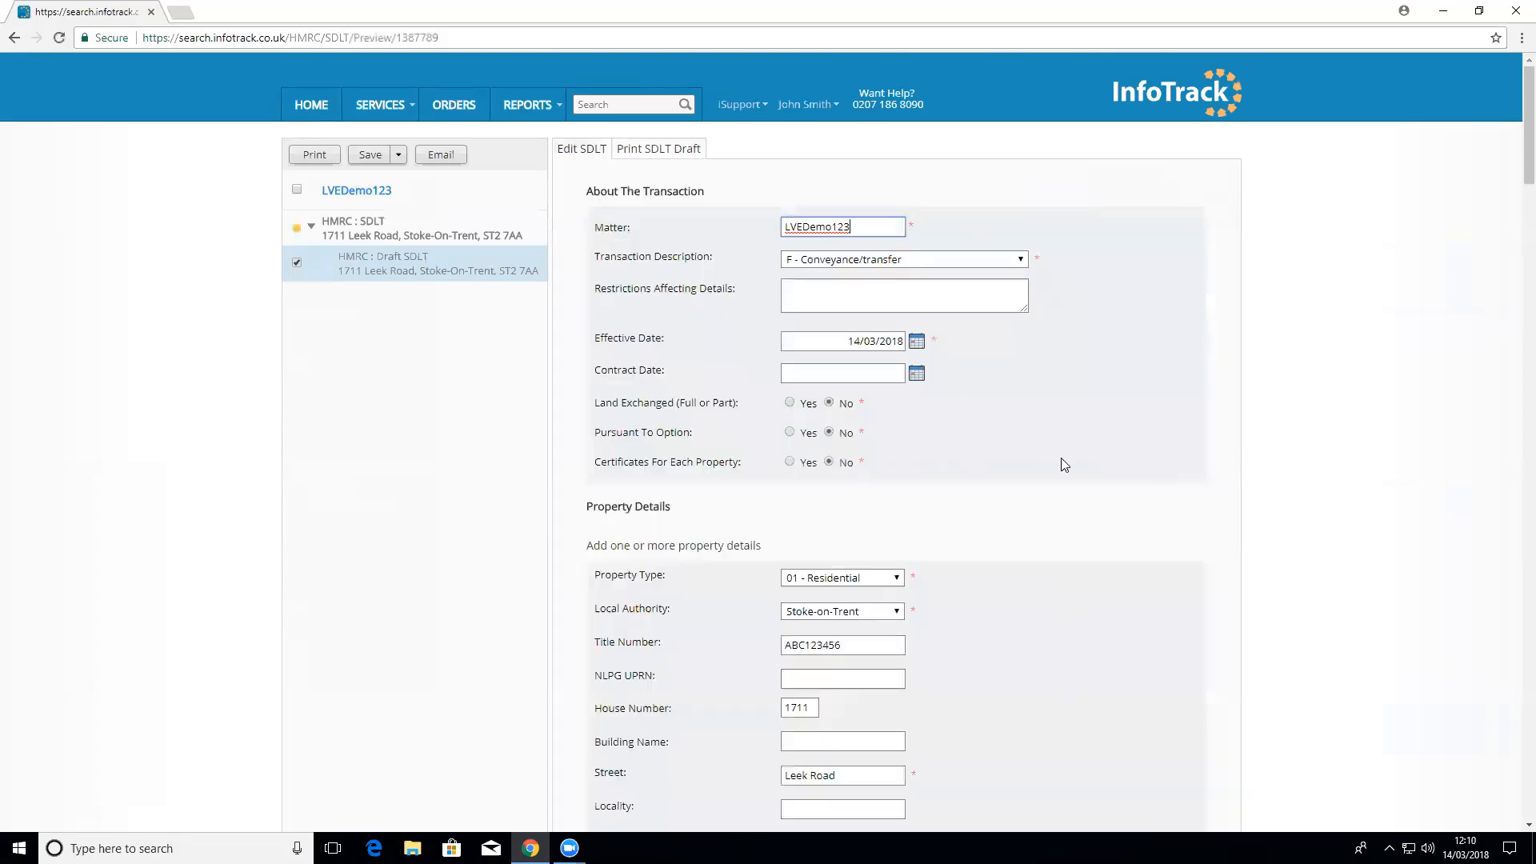
{"action": "scroll", "coordinate": [1061, 463], "scroll_direction": "down", "scroll_amount": 5}
{"action": "scroll", "coordinate": [1063, 464], "scroll_direction": "down", "scroll_amount": 20}
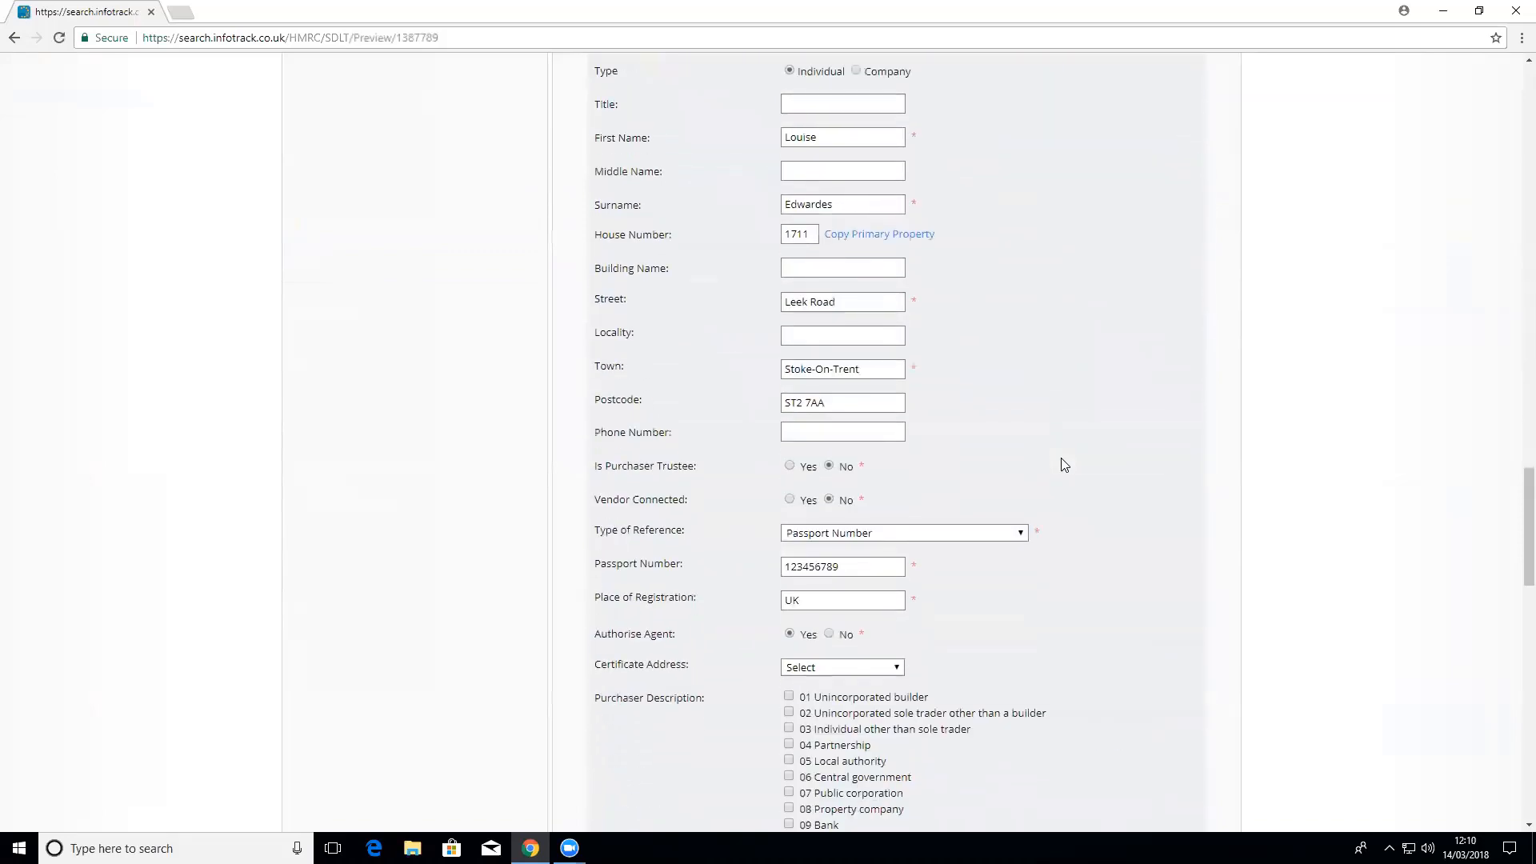
{"action": "scroll", "coordinate": [1063, 464], "scroll_direction": "down", "scroll_amount": 2}
{"action": "left_click", "coordinate": [854, 536]}
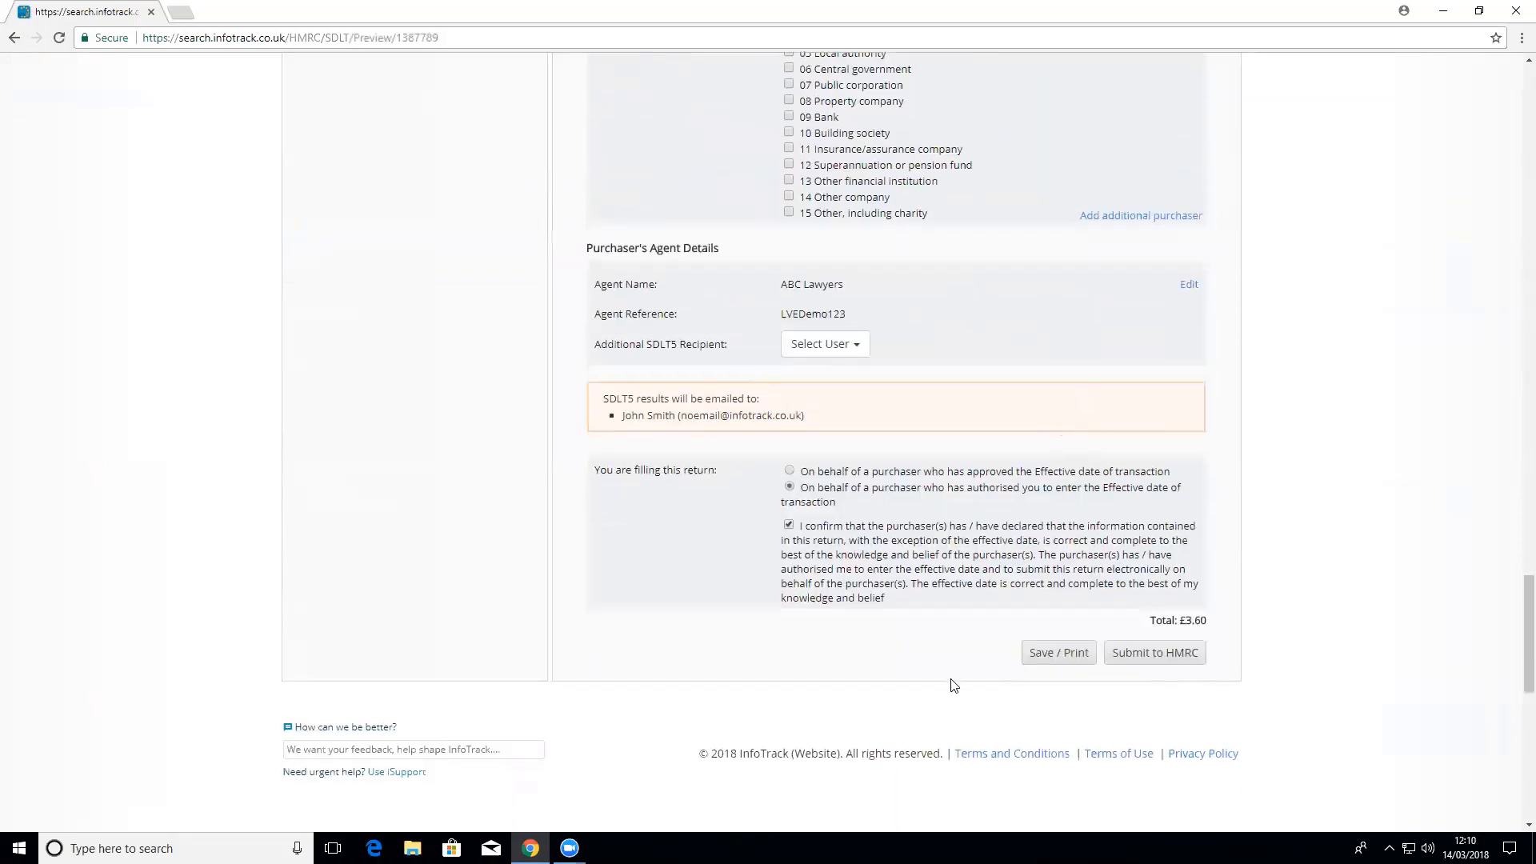
{"action": "left_click", "coordinate": [1131, 653]}
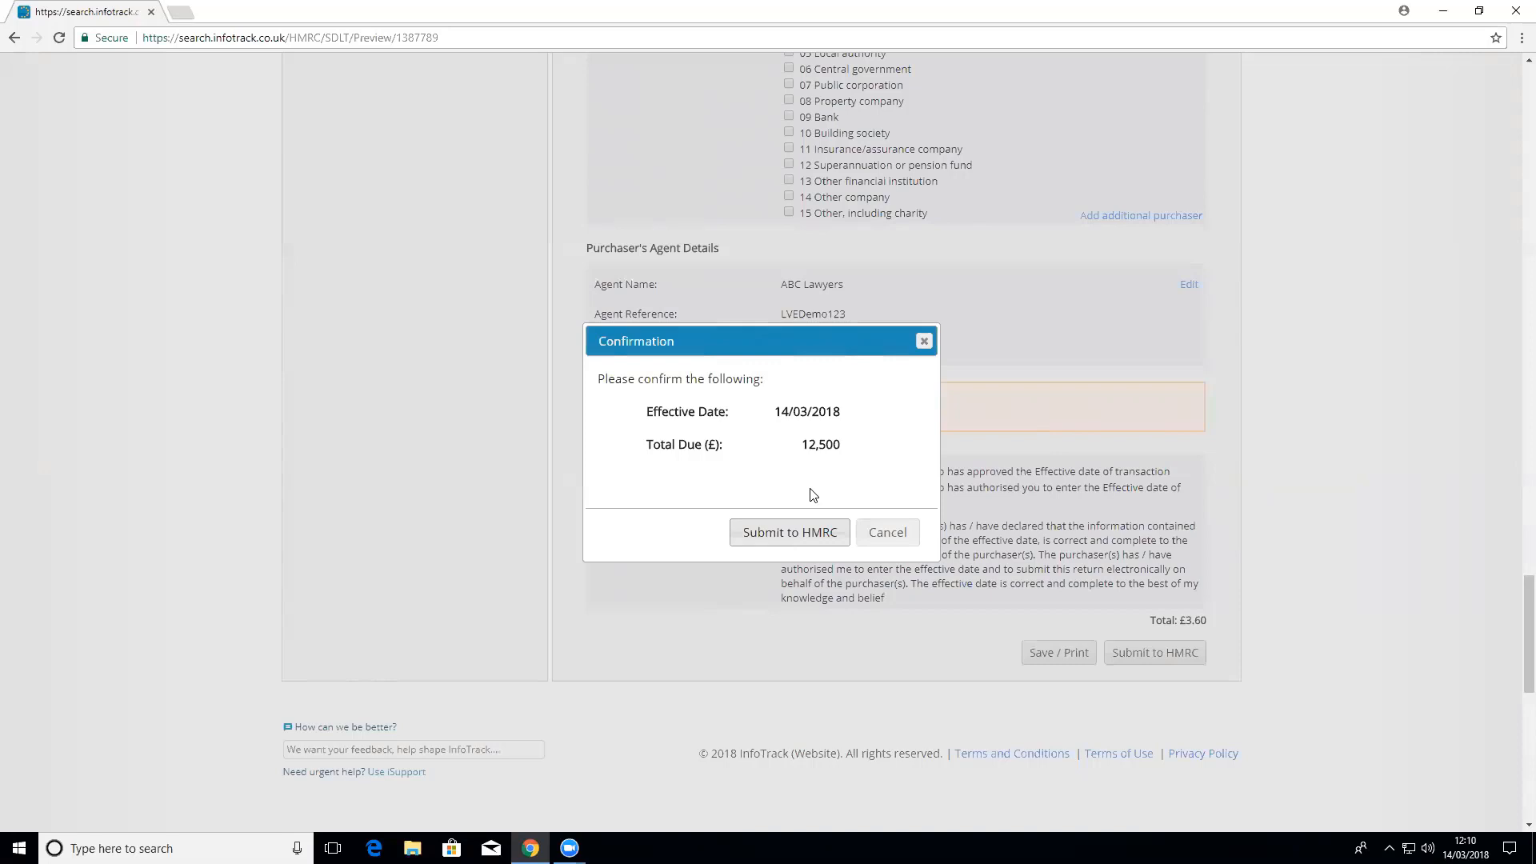
Step: Confirm sending the SDLT return to HMRC and wait for the orders list to load
{"action": "left_click", "coordinate": [784, 534]}
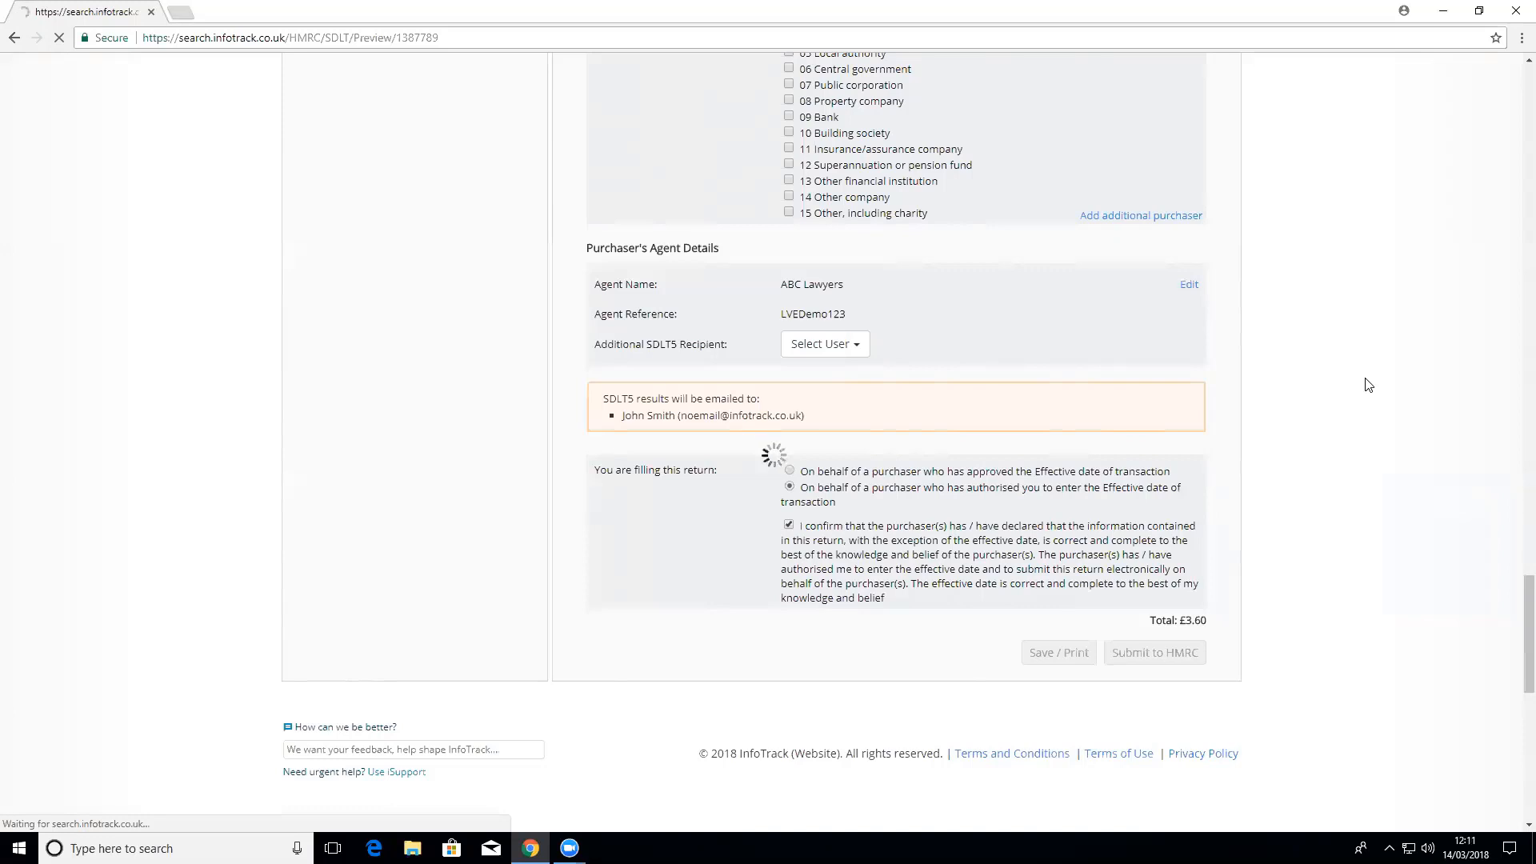
{"action": "scroll", "coordinate": [1247, 436], "scroll_direction": "up", "scroll_amount": 20}
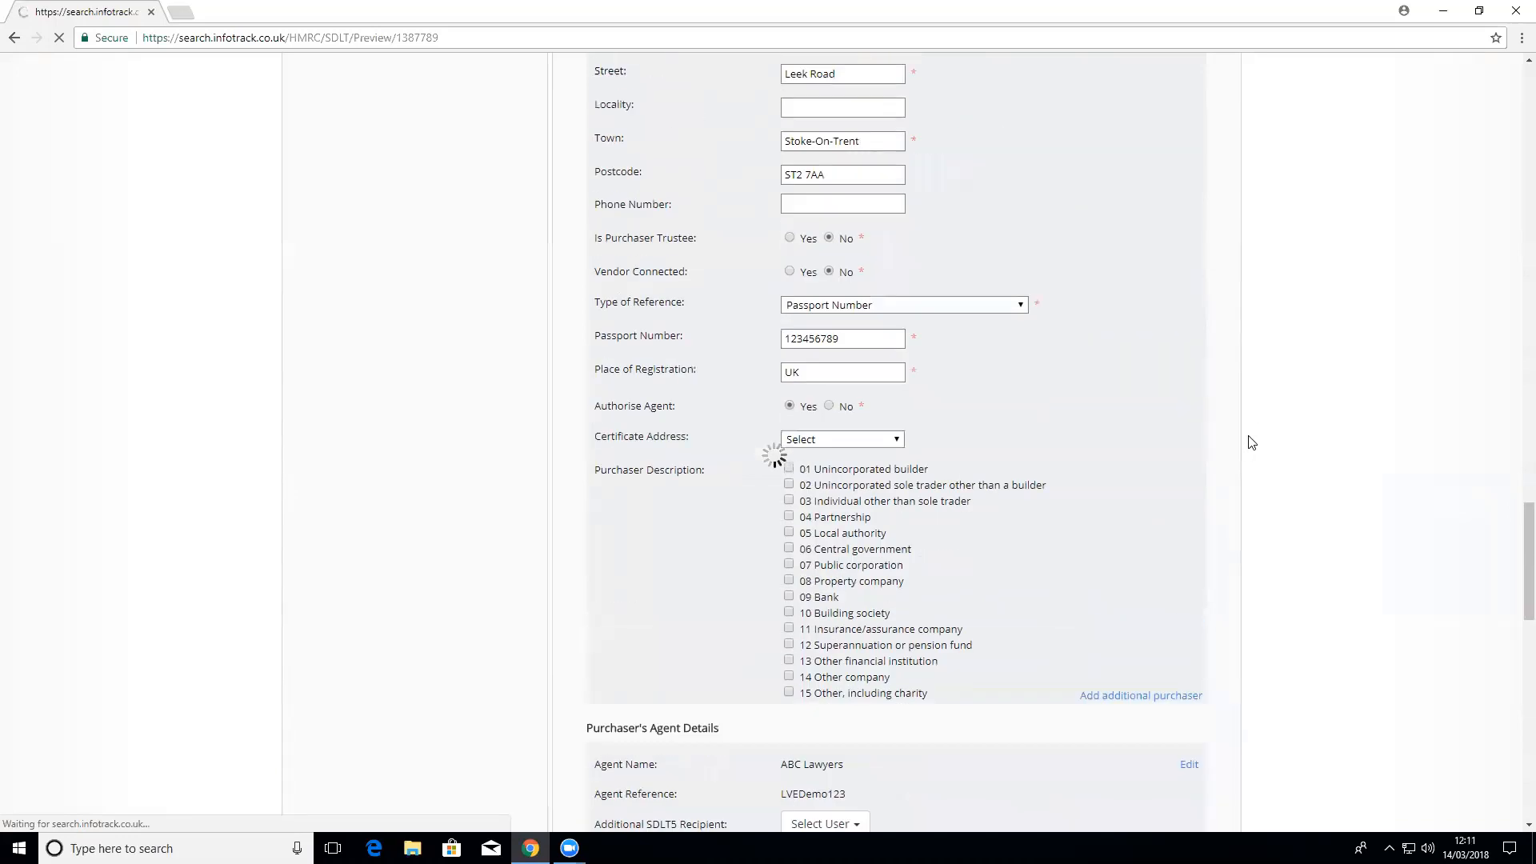
{"action": "scroll", "coordinate": [247, 186], "scroll_direction": "up", "scroll_amount": 7}
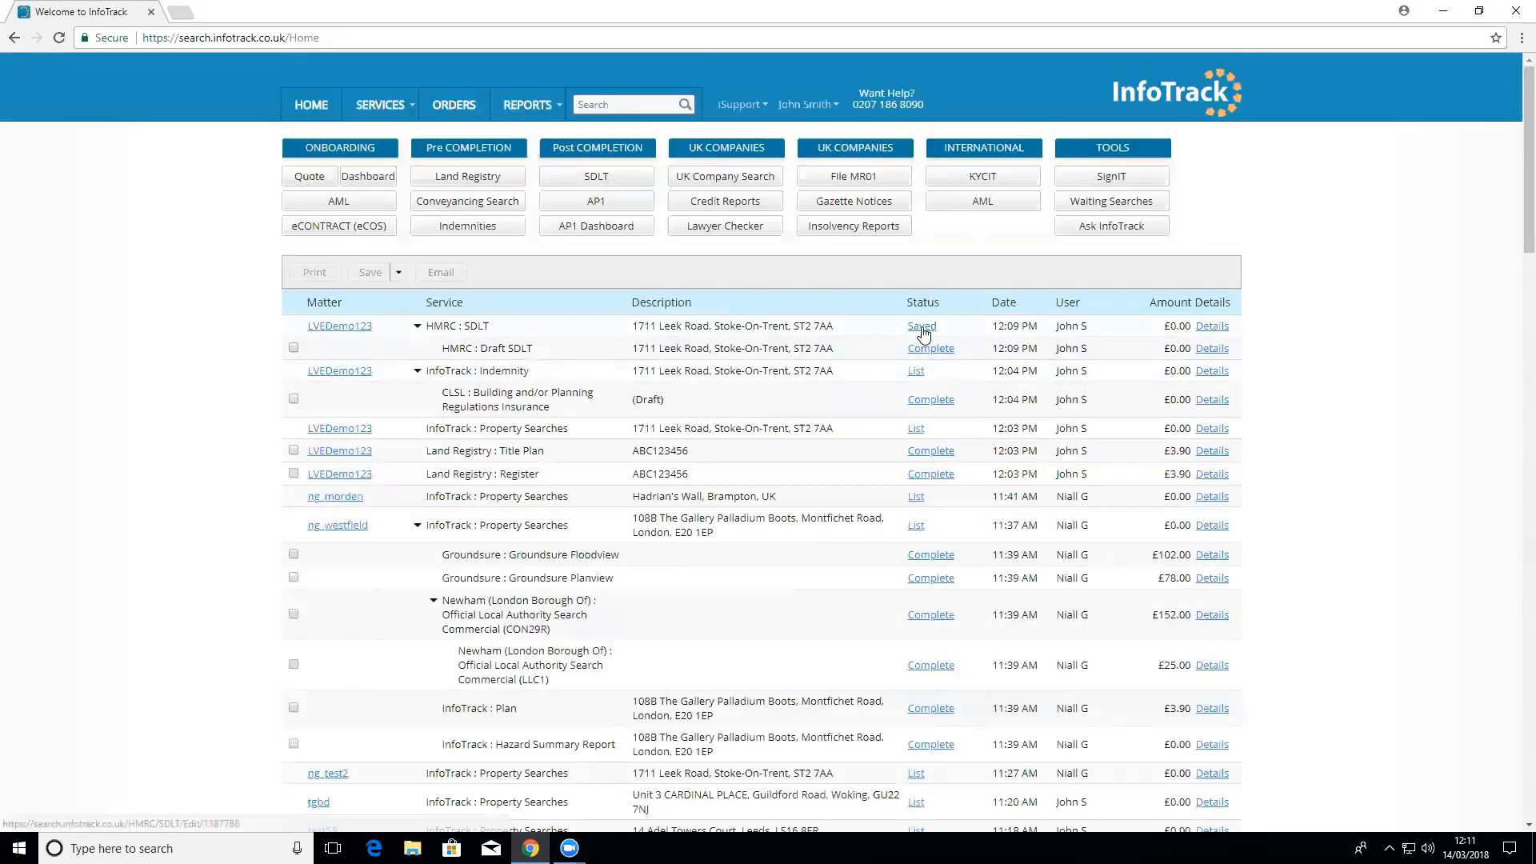
Step: Check the LVEDemo123 SDLT order's status and view its completed SDLT5 certificate
{"action": "left_click", "coordinate": [923, 329]}
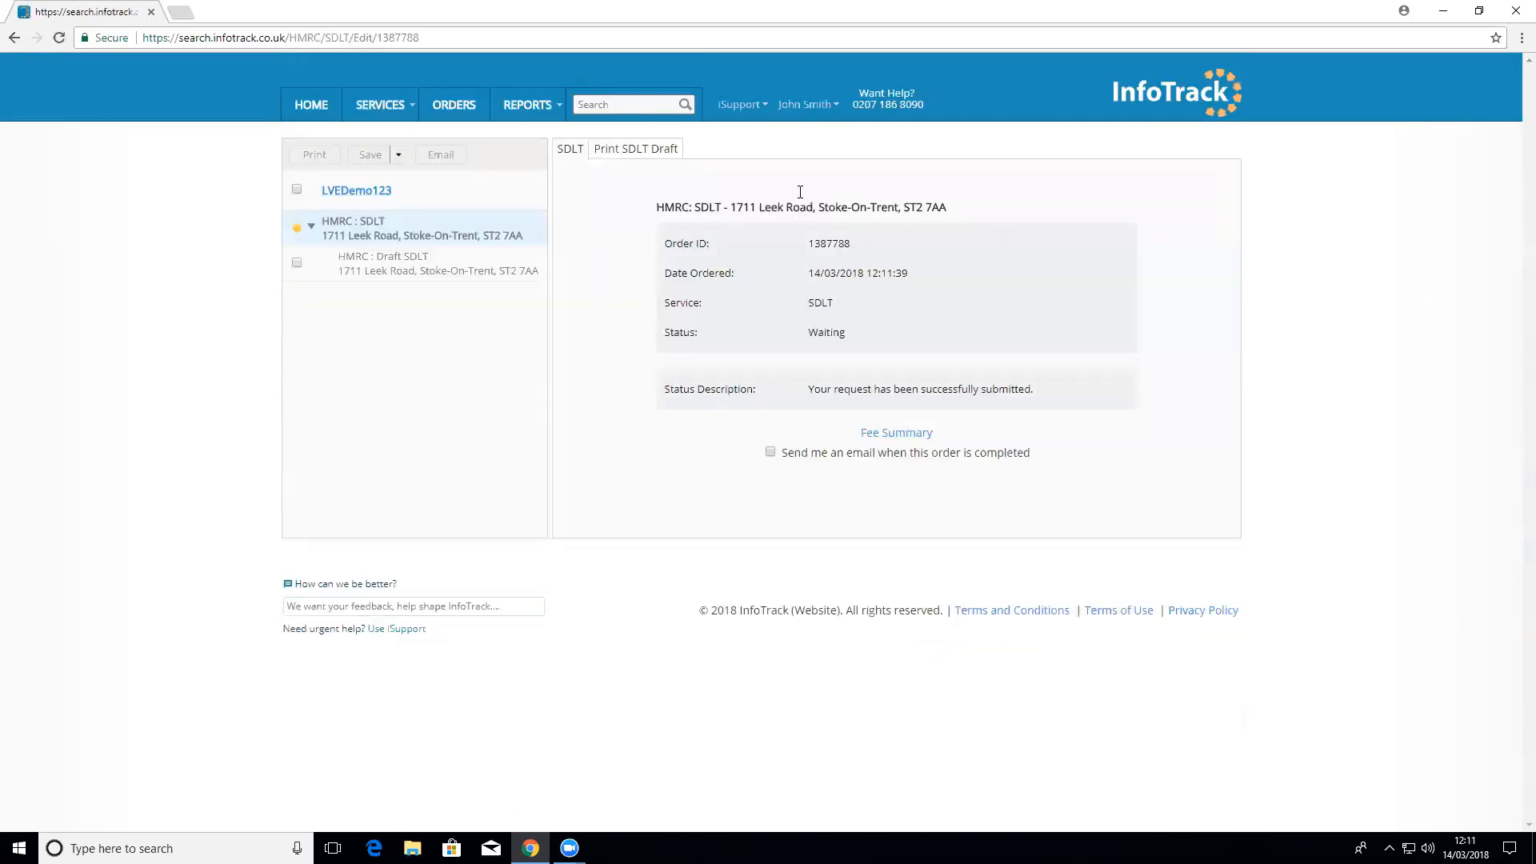
{"action": "left_click", "coordinate": [312, 105]}
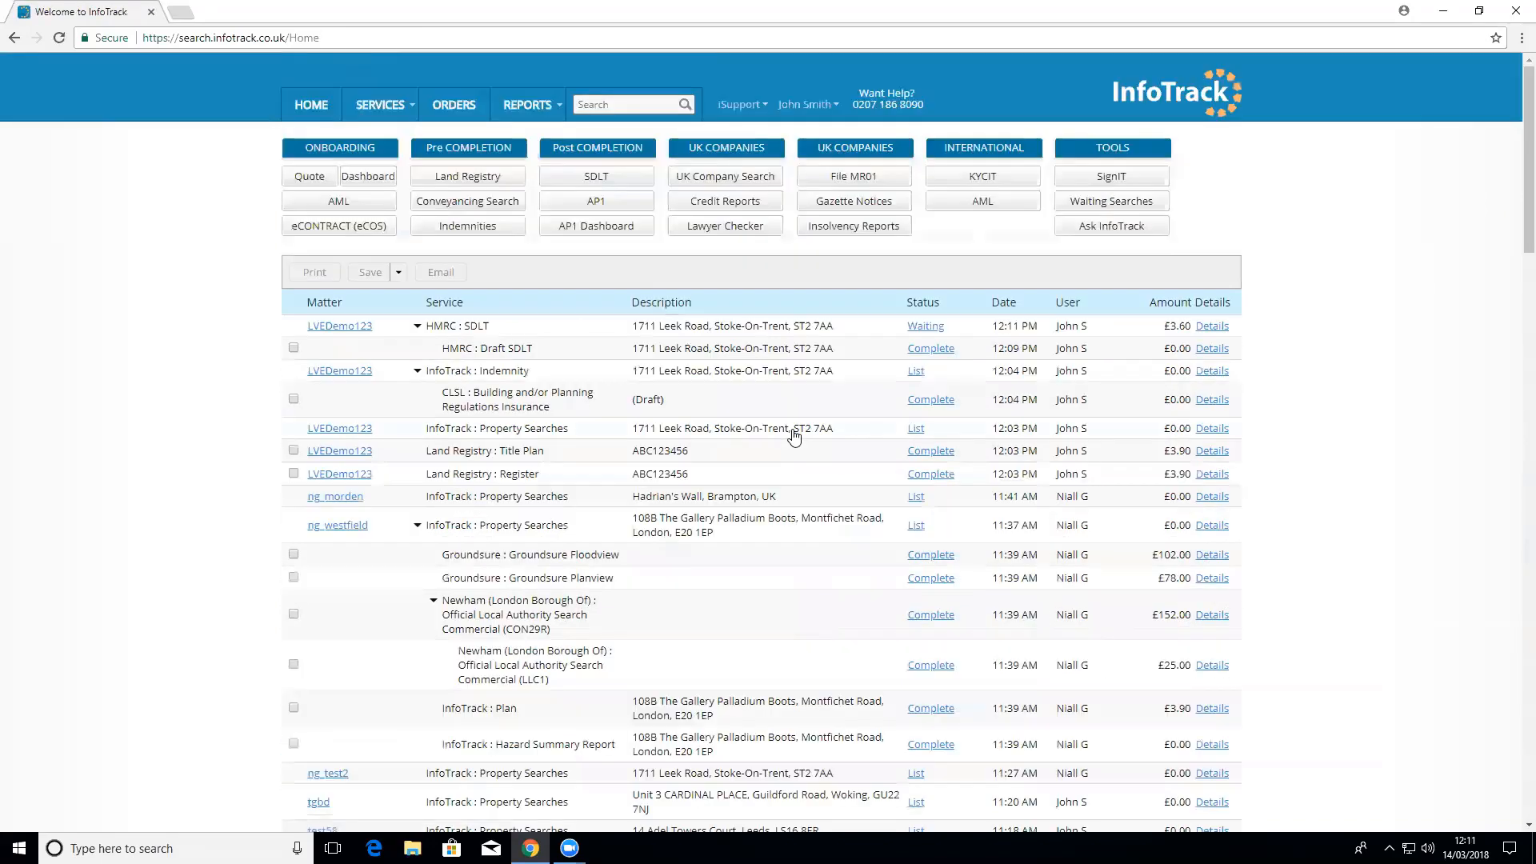
{"action": "left_click", "coordinate": [932, 328]}
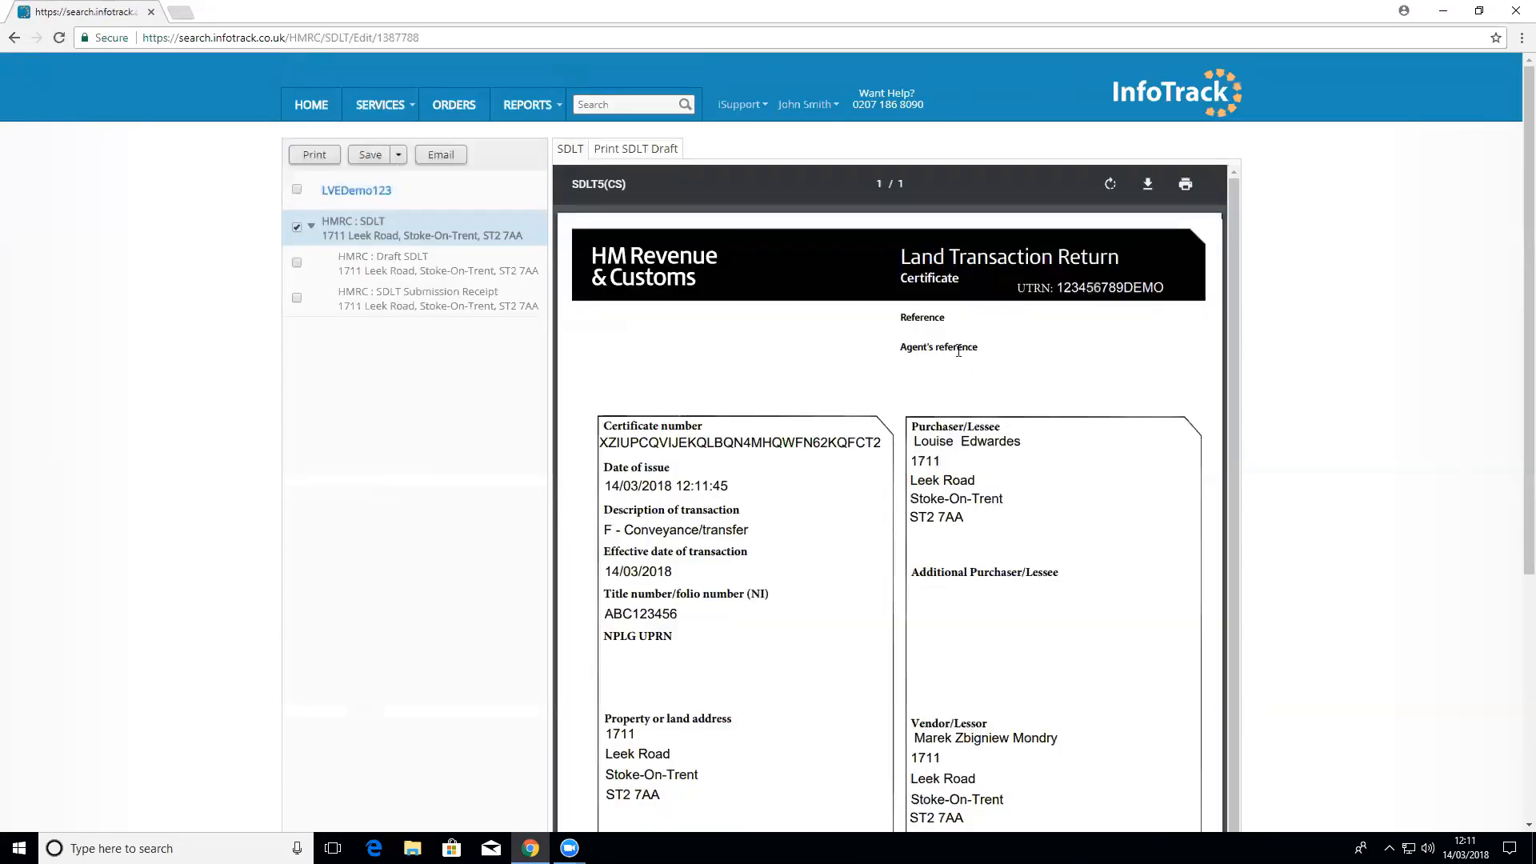
{"action": "scroll", "coordinate": [965, 438], "scroll_direction": "down", "scroll_amount": 1}
{"action": "scroll", "coordinate": [1090, 288], "scroll_direction": "up", "scroll_amount": 1}
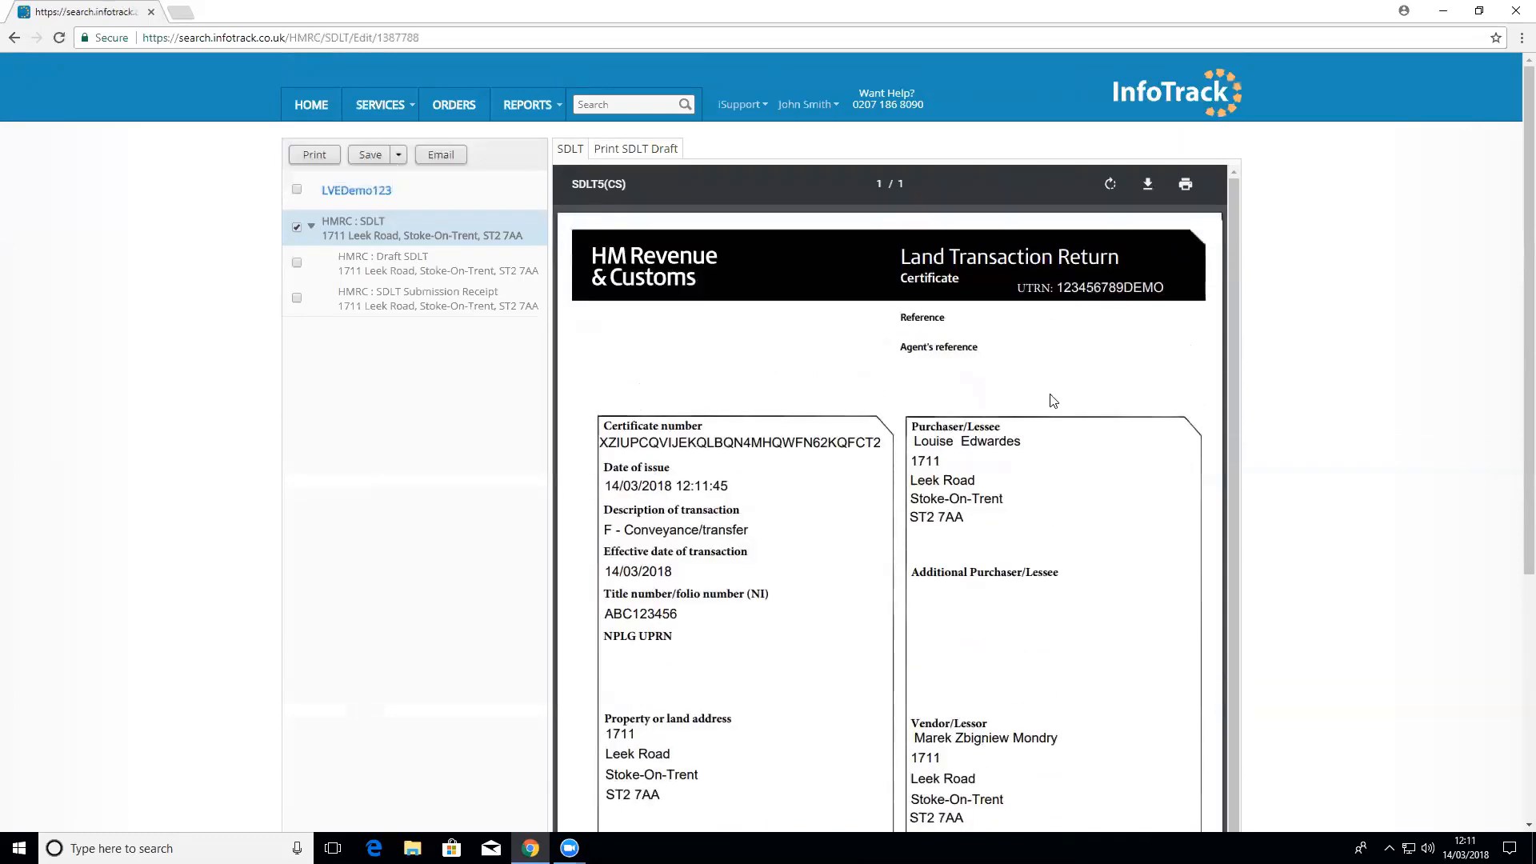
{"action": "scroll", "coordinate": [1049, 400], "scroll_direction": "down", "scroll_amount": 1}
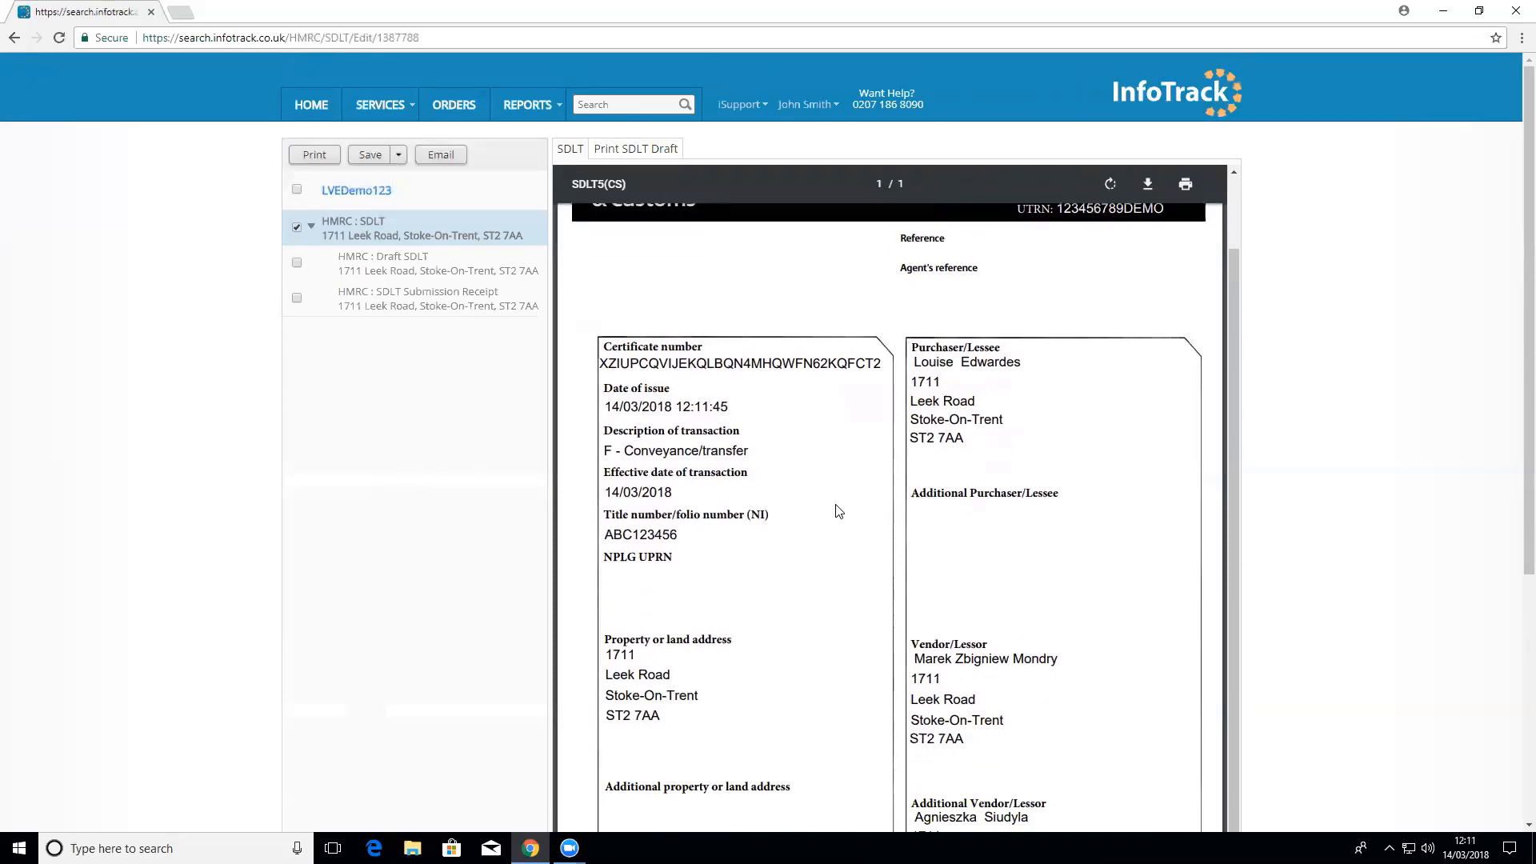
{"action": "left_click", "coordinate": [311, 104]}
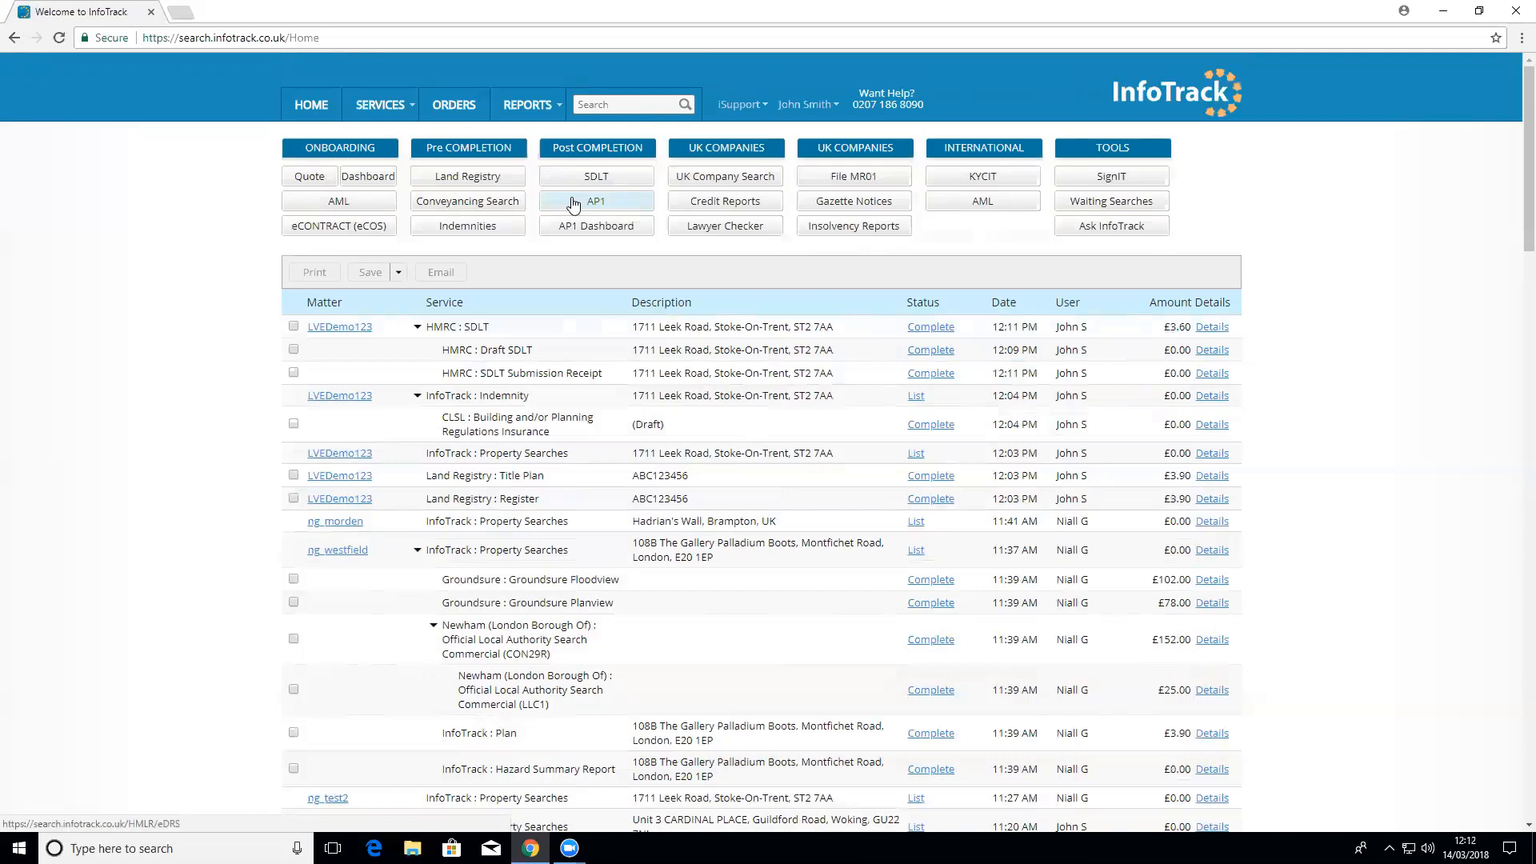
Step: Start an AP1 application for matter LVEDemo123, loading title ABC123456 and the SDLT document
{"action": "left_click", "coordinate": [573, 203]}
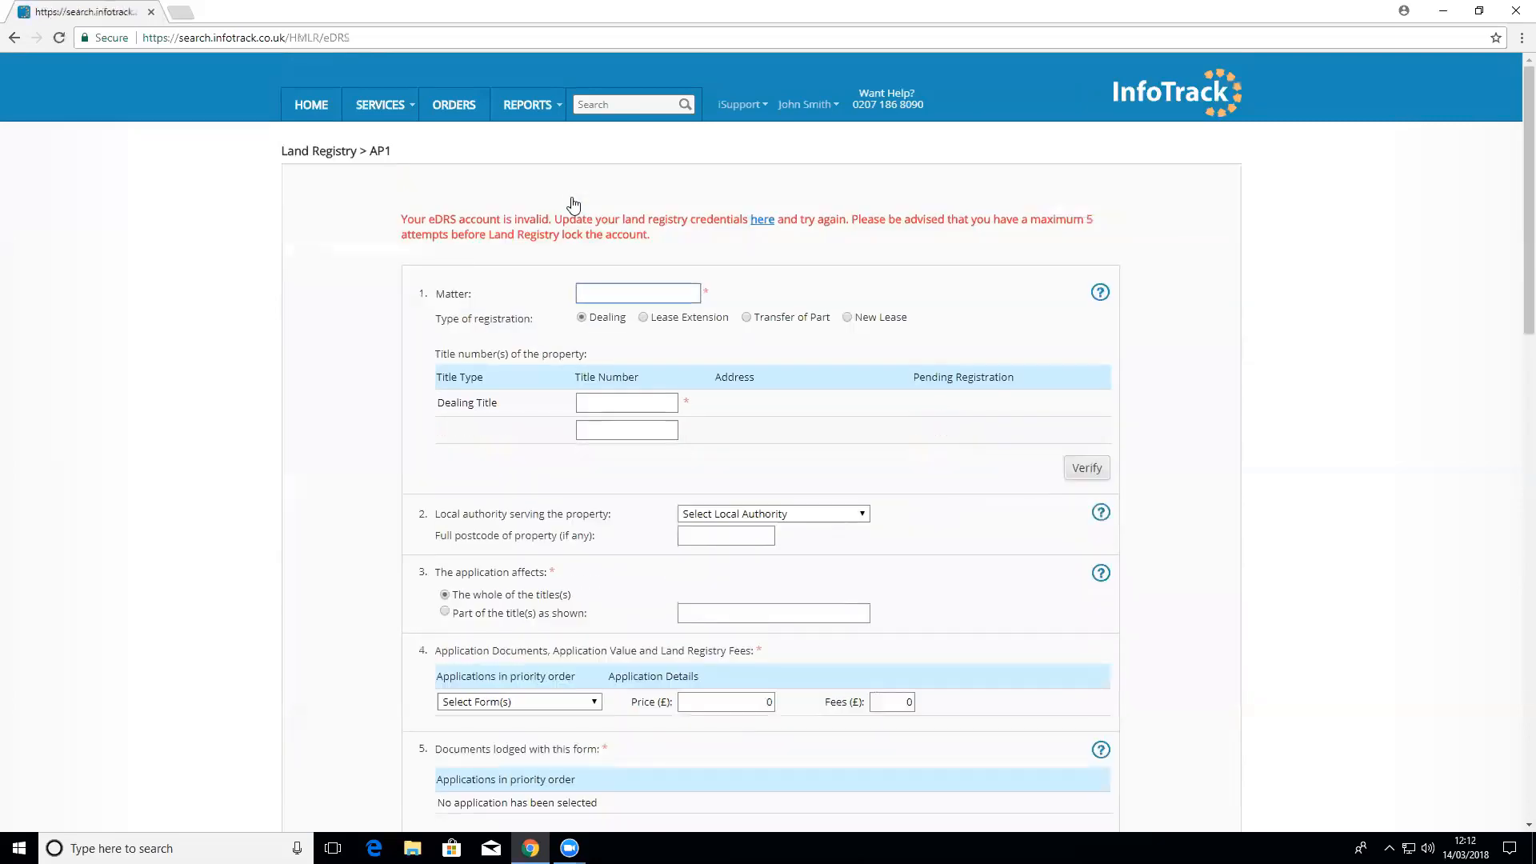
{"action": "type", "text": "LVE"}
{"action": "key", "text": "Down"}
{"action": "key", "text": "Return"}
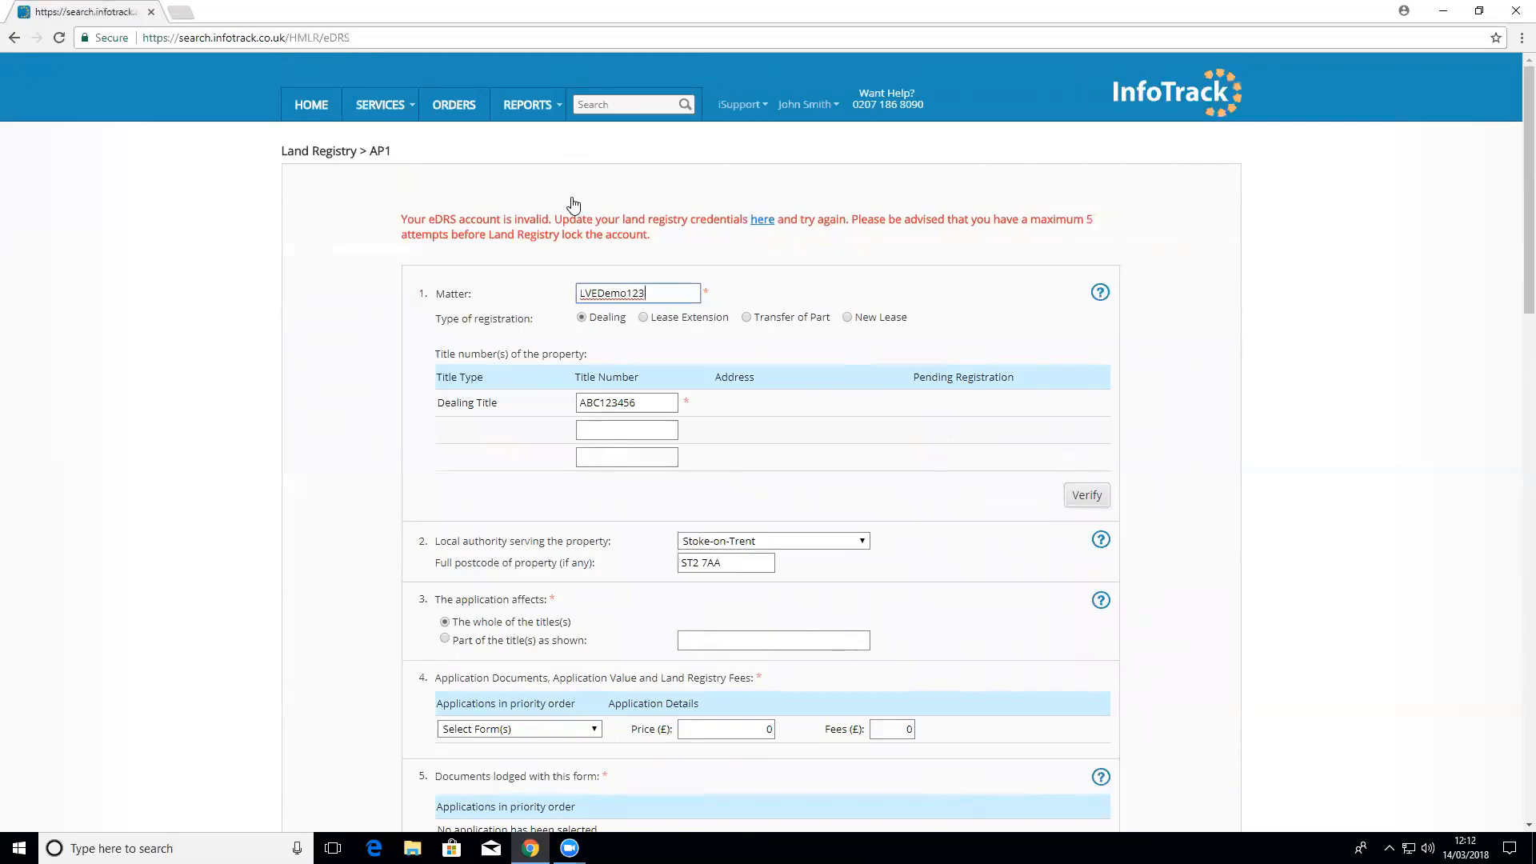
{"action": "scroll", "coordinate": [933, 373], "scroll_direction": "down", "scroll_amount": 7}
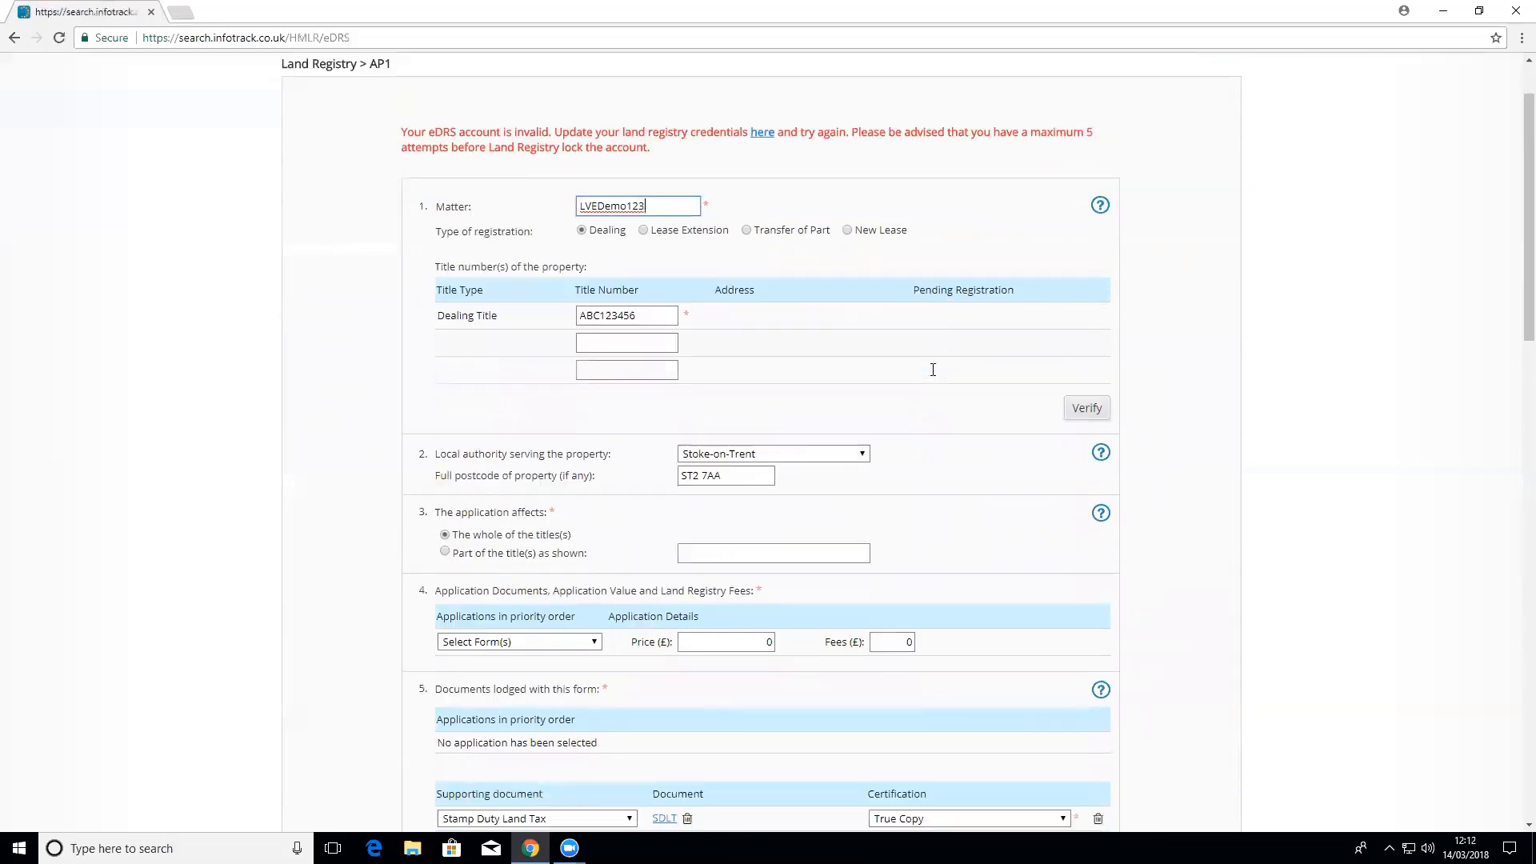
{"action": "scroll", "coordinate": [934, 376], "scroll_direction": "down", "scroll_amount": 12}
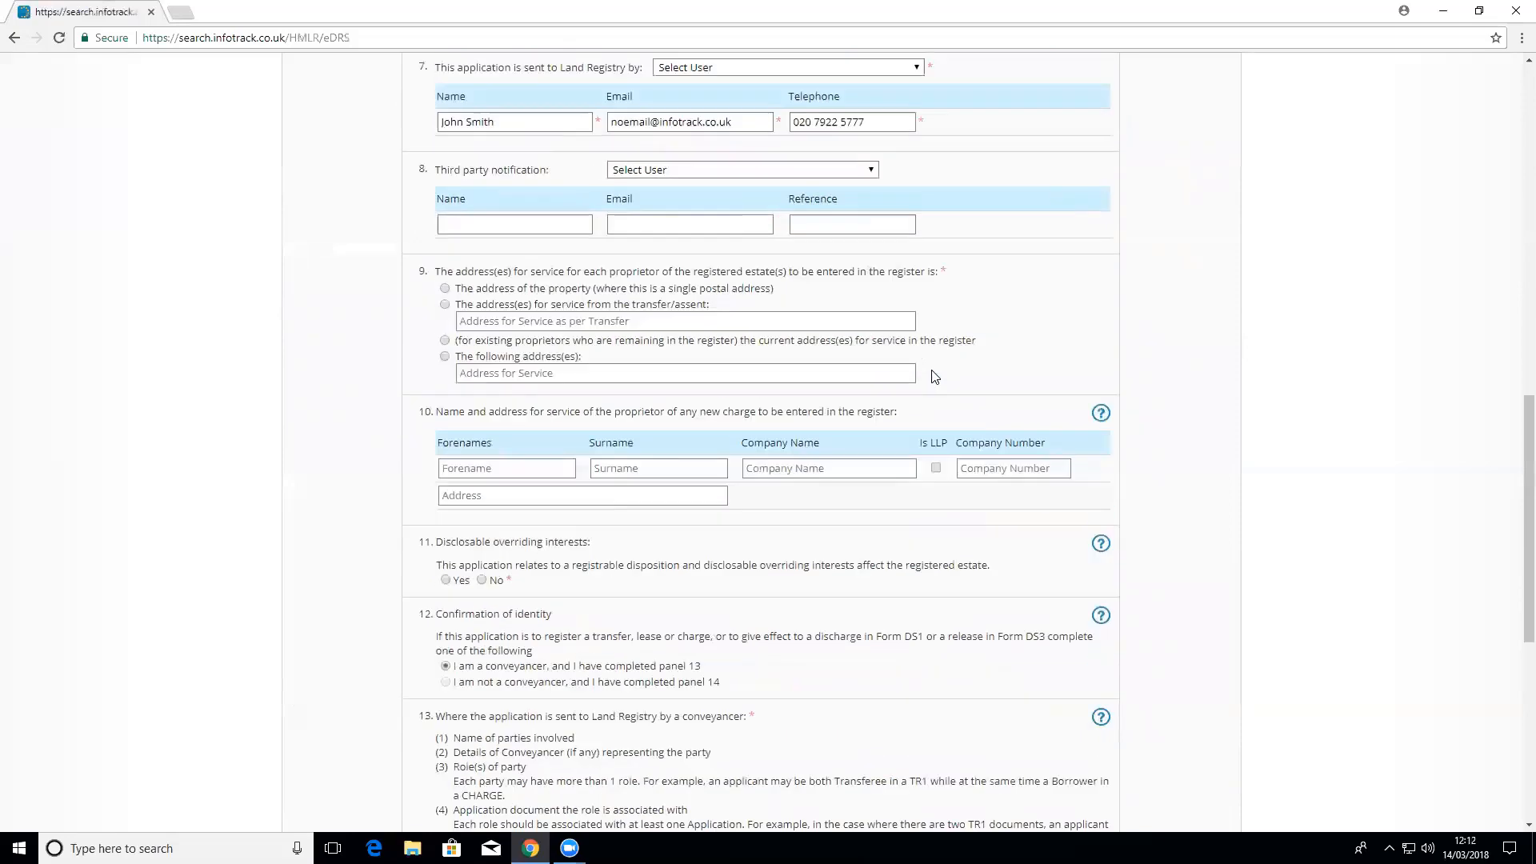
{"action": "scroll", "coordinate": [934, 376], "scroll_direction": "up", "scroll_amount": 19}
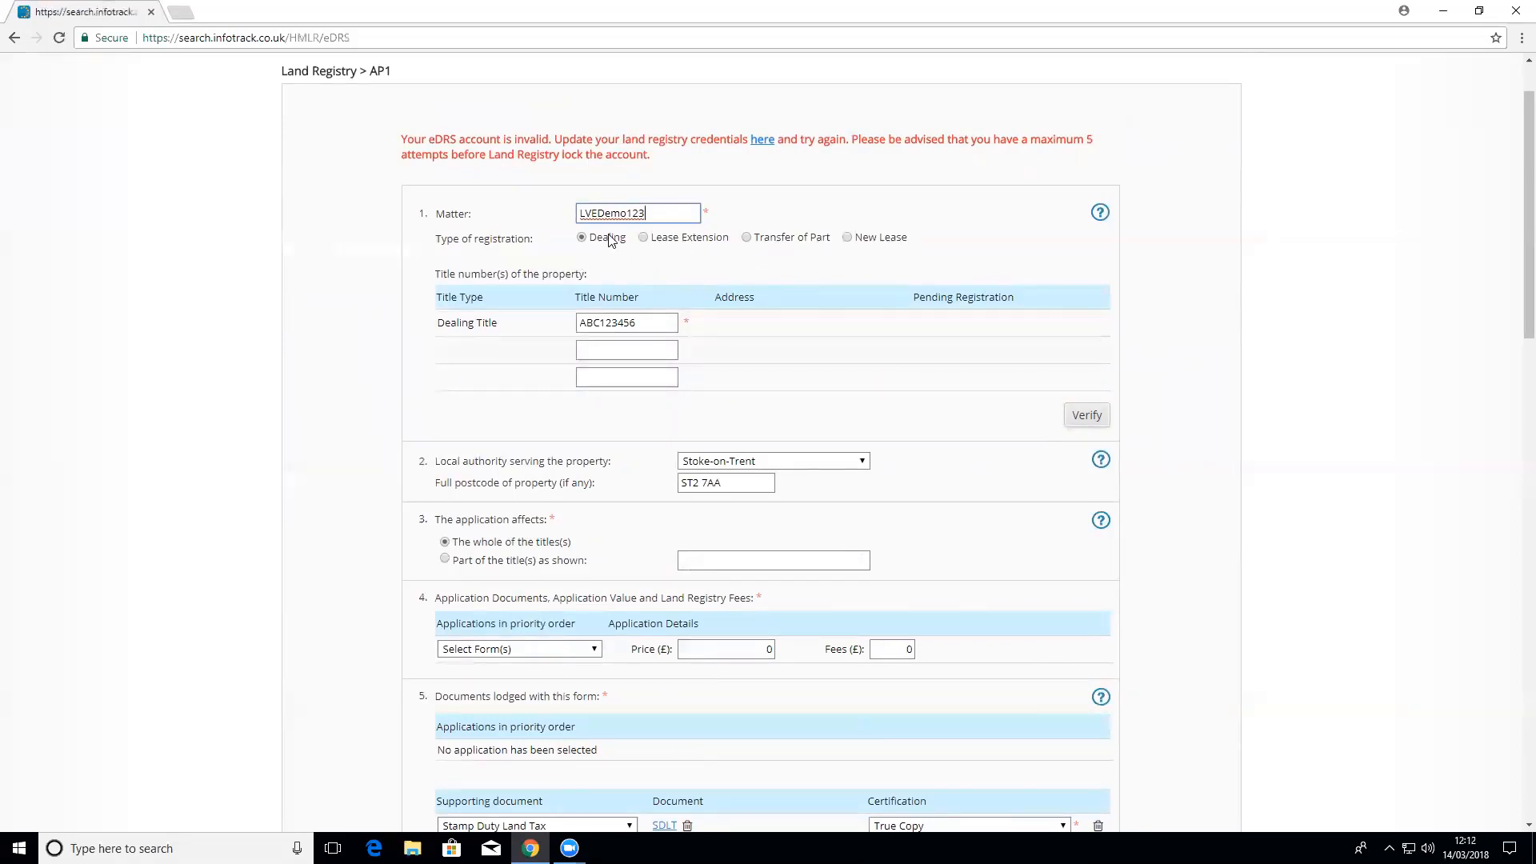
Step: Check title ABC123456 against the Land Registry
{"action": "scroll", "coordinate": [663, 320], "scroll_direction": "down", "scroll_amount": 1}
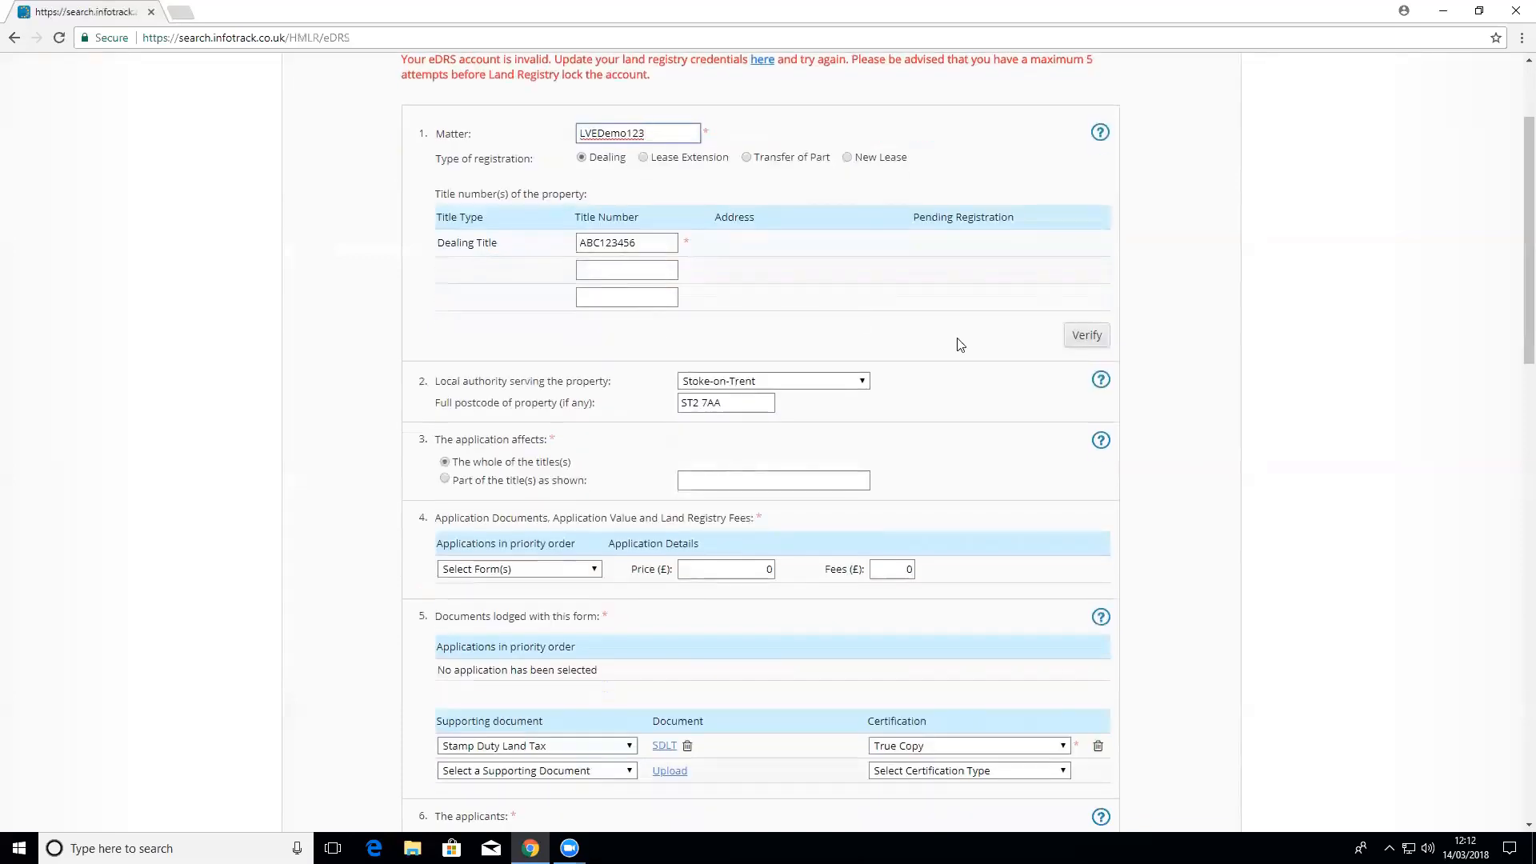
{"action": "left_click", "coordinate": [1094, 342]}
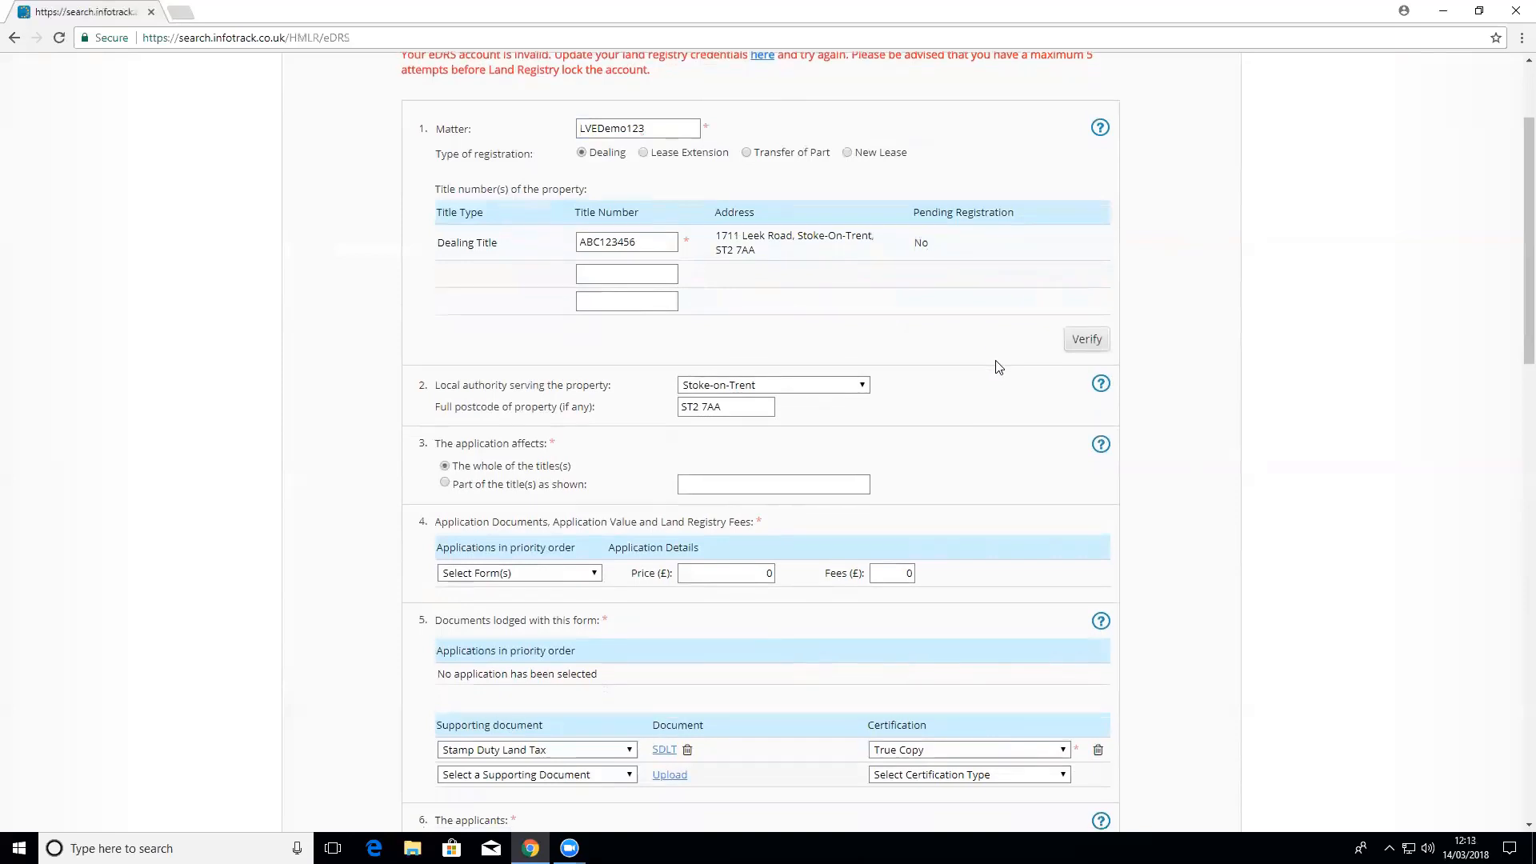
{"action": "scroll", "coordinate": [998, 366], "scroll_direction": "down", "scroll_amount": 1}
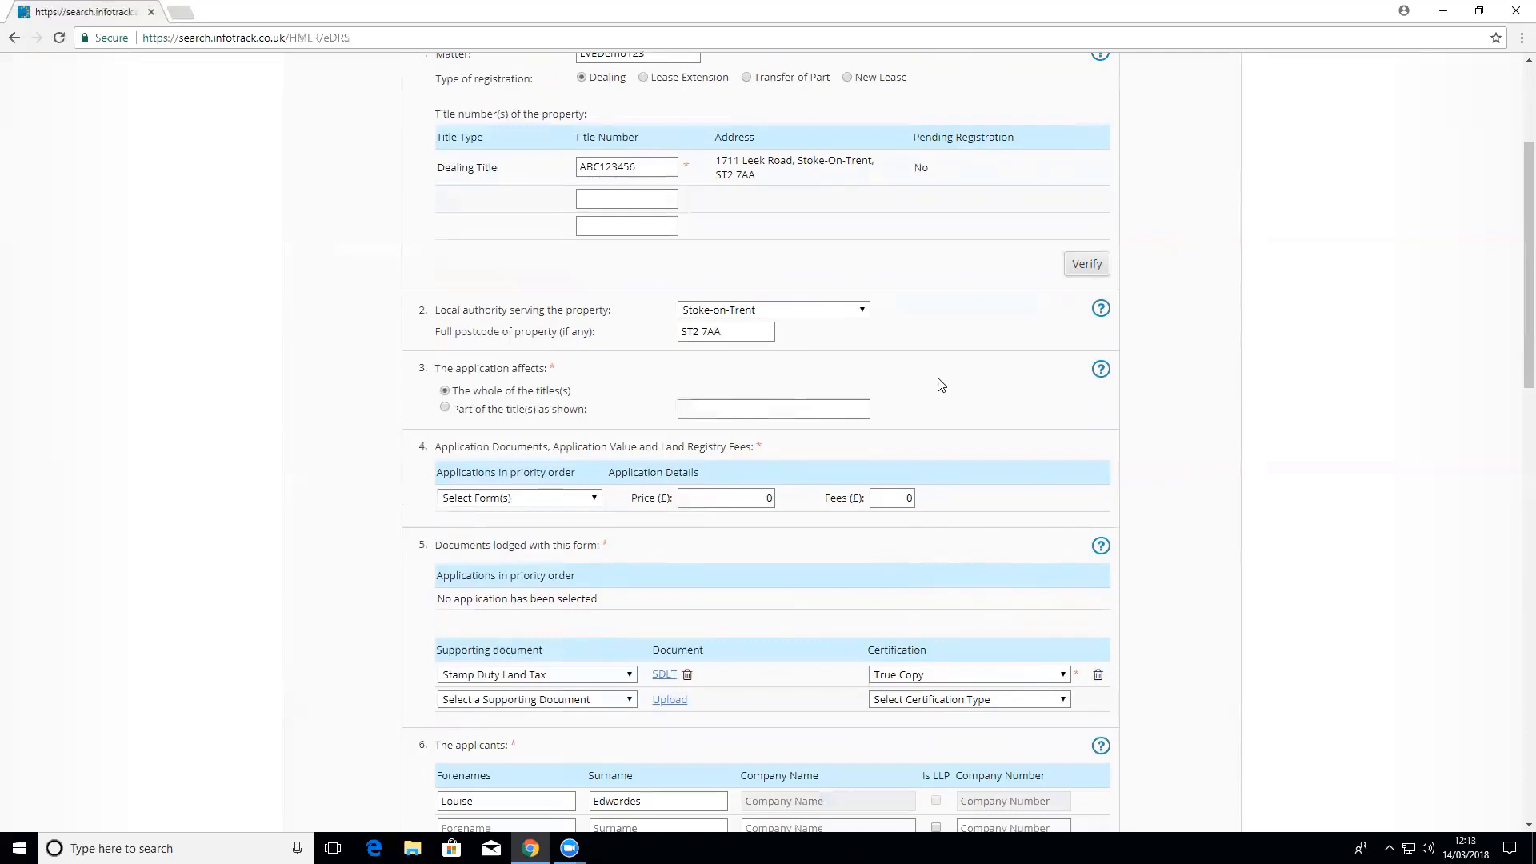
Step: Keep the application covering the whole of the title and bring up the application forms list
{"action": "left_click", "coordinate": [517, 408]}
{"action": "left_click", "coordinate": [490, 399]}
{"action": "scroll", "coordinate": [1040, 412], "scroll_direction": "down", "scroll_amount": 1}
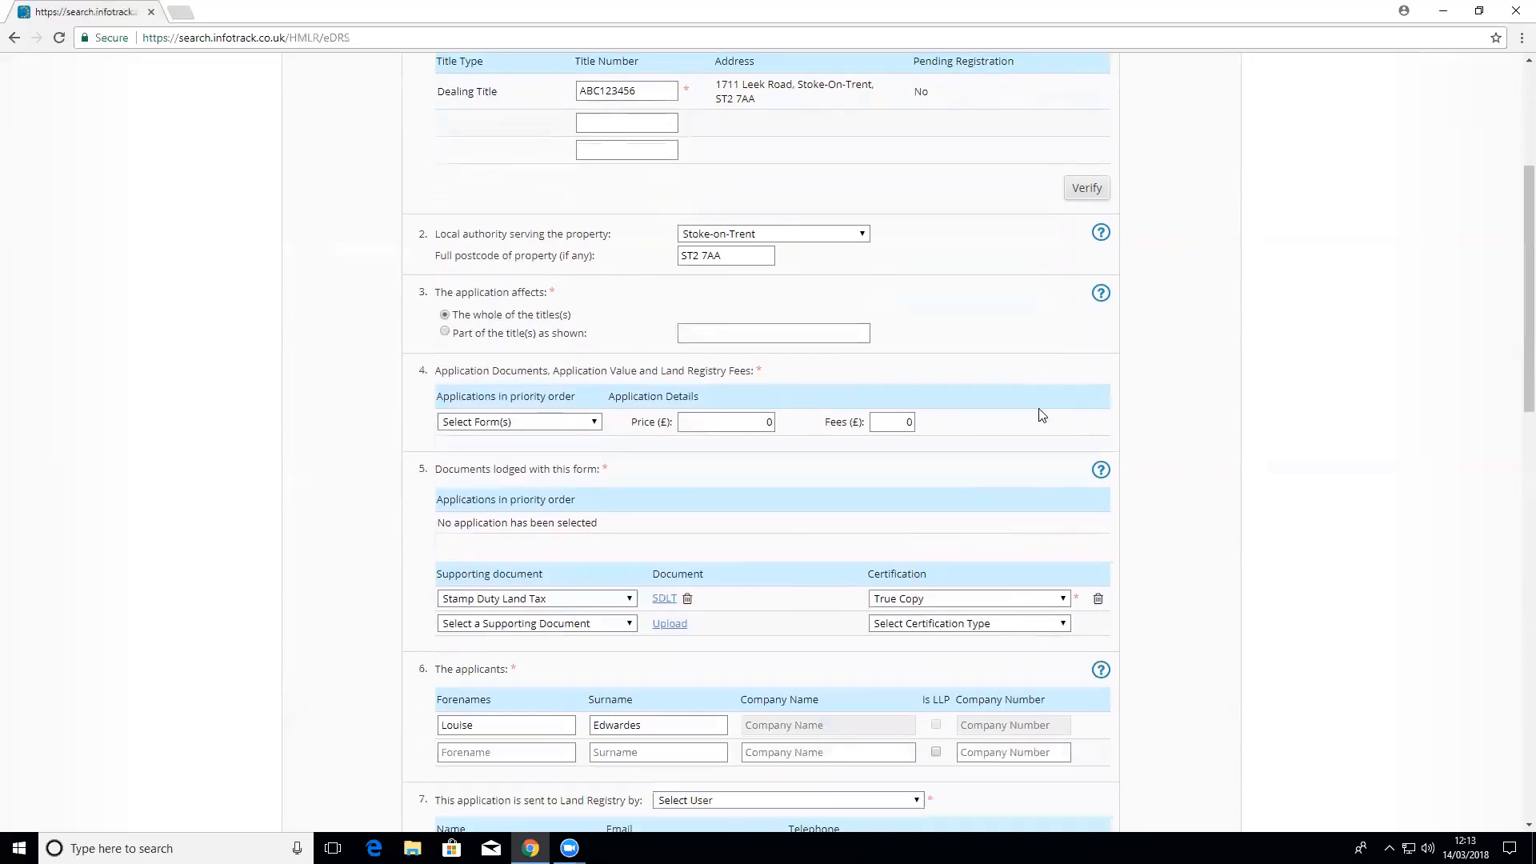
{"action": "left_click", "coordinate": [583, 420]}
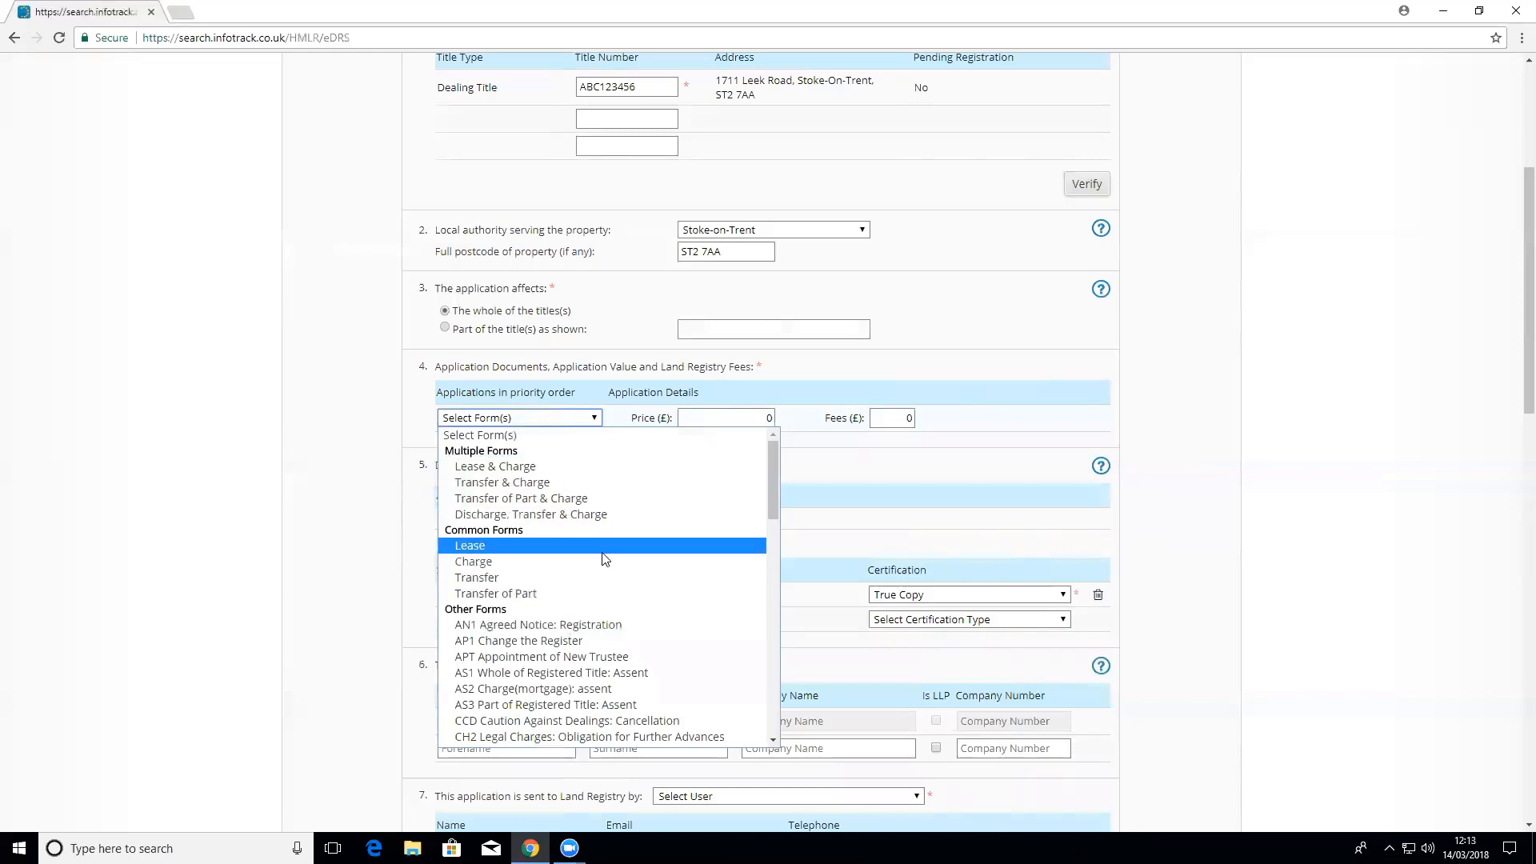
Step: Add Transfer & Charge applications and calculate £135 Land Registry fees for the £450,000 Transfer
{"action": "scroll", "coordinate": [592, 584], "scroll_direction": "down", "scroll_amount": 2}
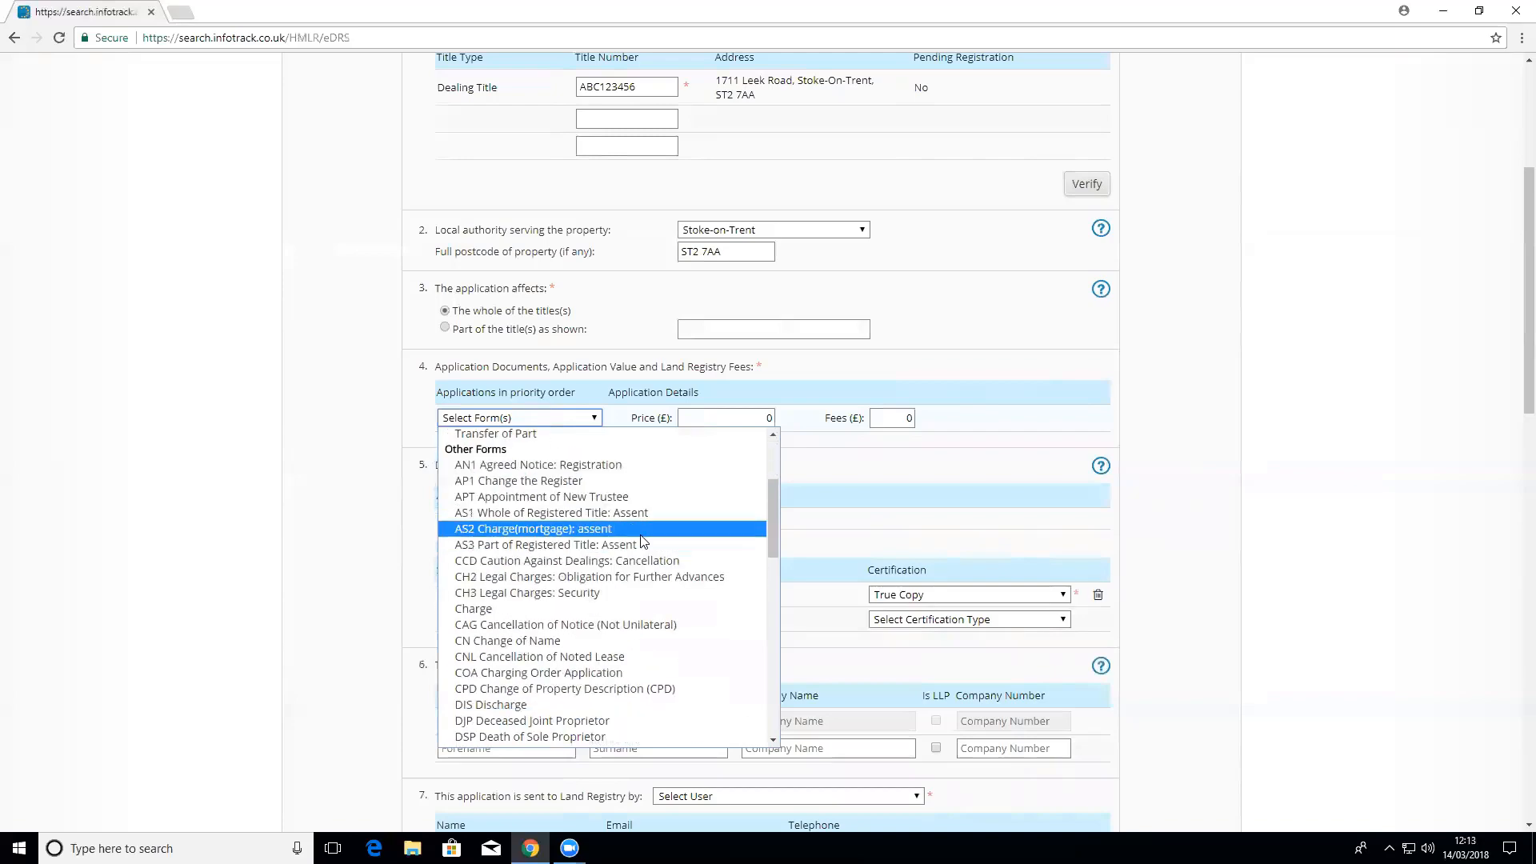
{"action": "scroll", "coordinate": [641, 541], "scroll_direction": "down", "scroll_amount": 15}
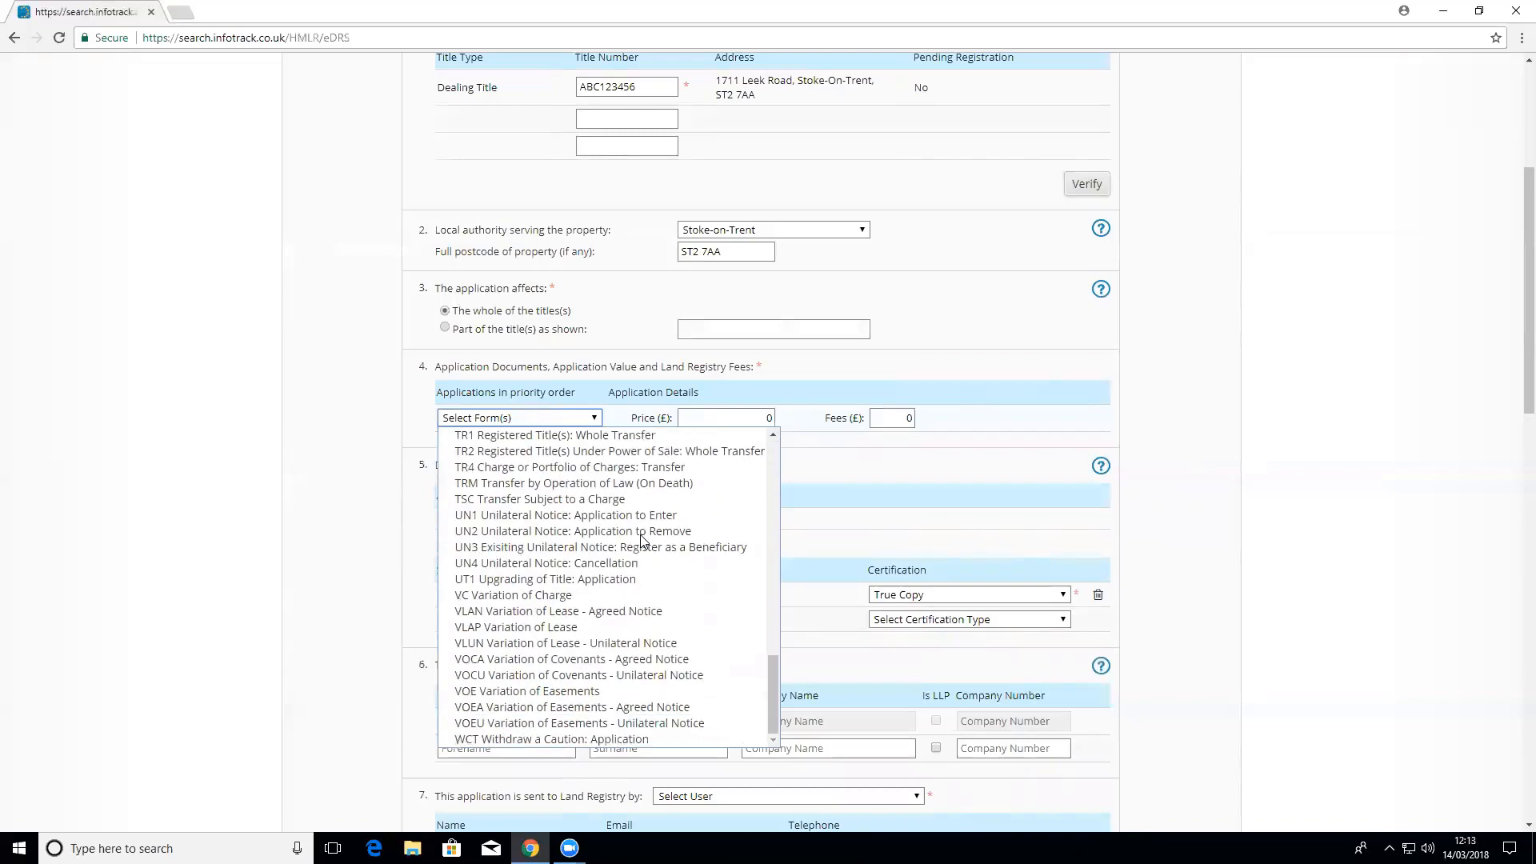
{"action": "scroll", "coordinate": [641, 542], "scroll_direction": "up", "scroll_amount": 15}
{"action": "scroll", "coordinate": [640, 542], "scroll_direction": "down", "scroll_amount": 2}
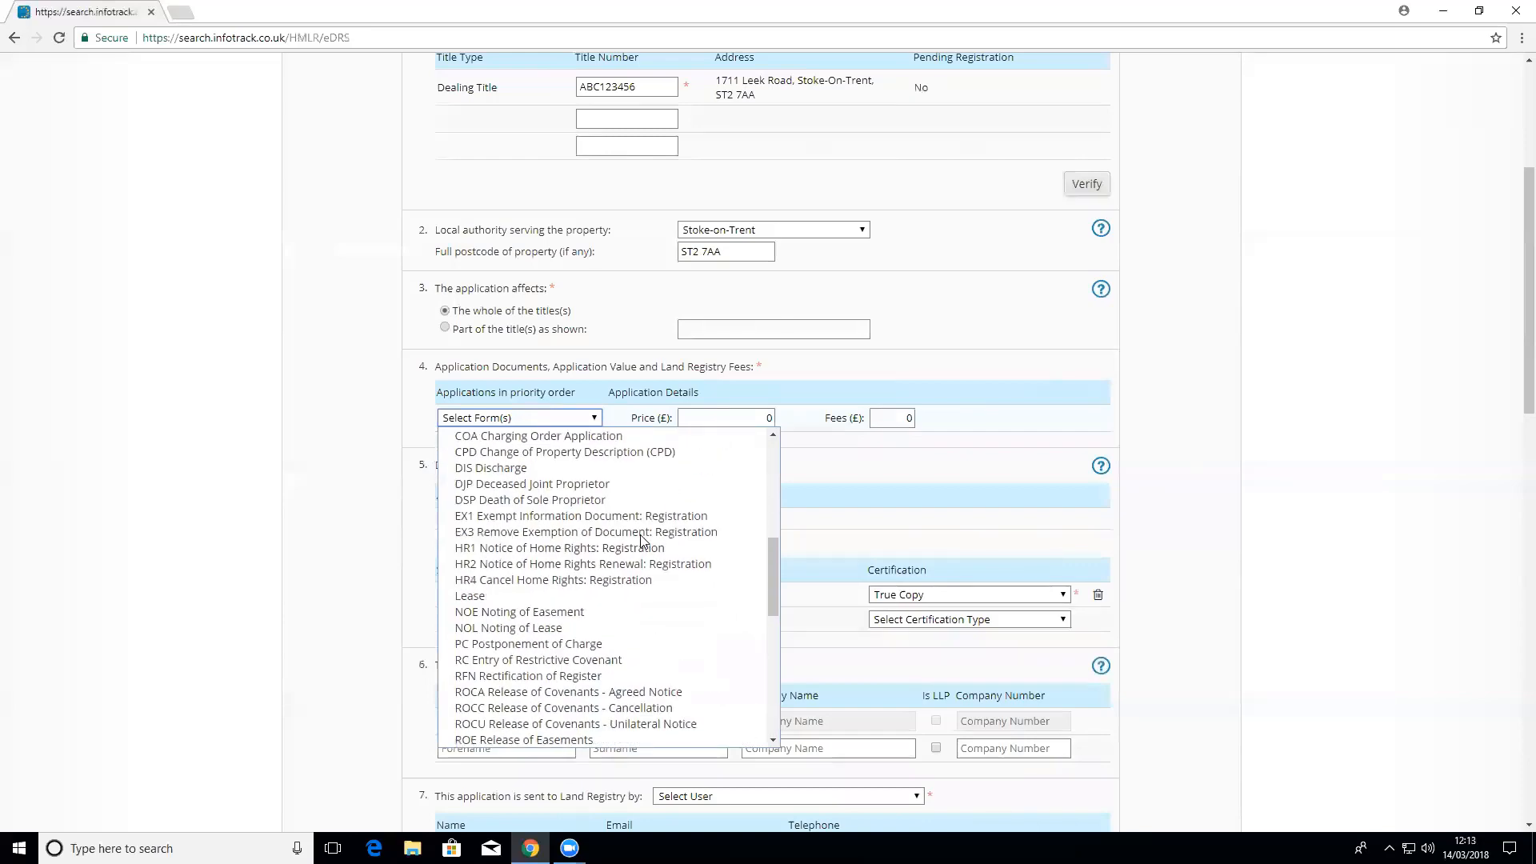
{"action": "scroll", "coordinate": [558, 515], "scroll_direction": "up", "scroll_amount": 5}
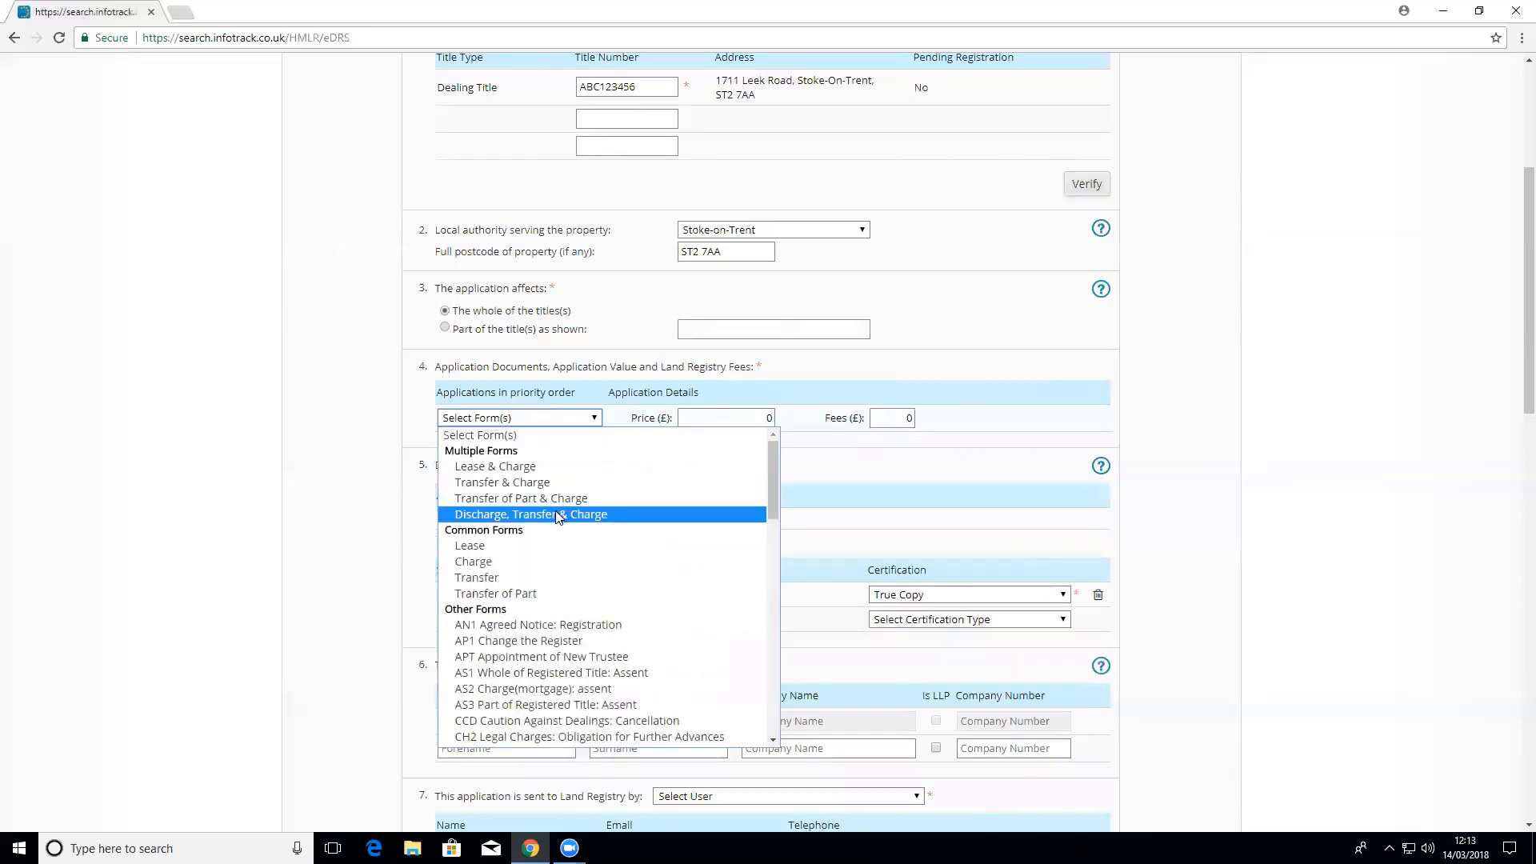
{"action": "left_click", "coordinate": [520, 483]}
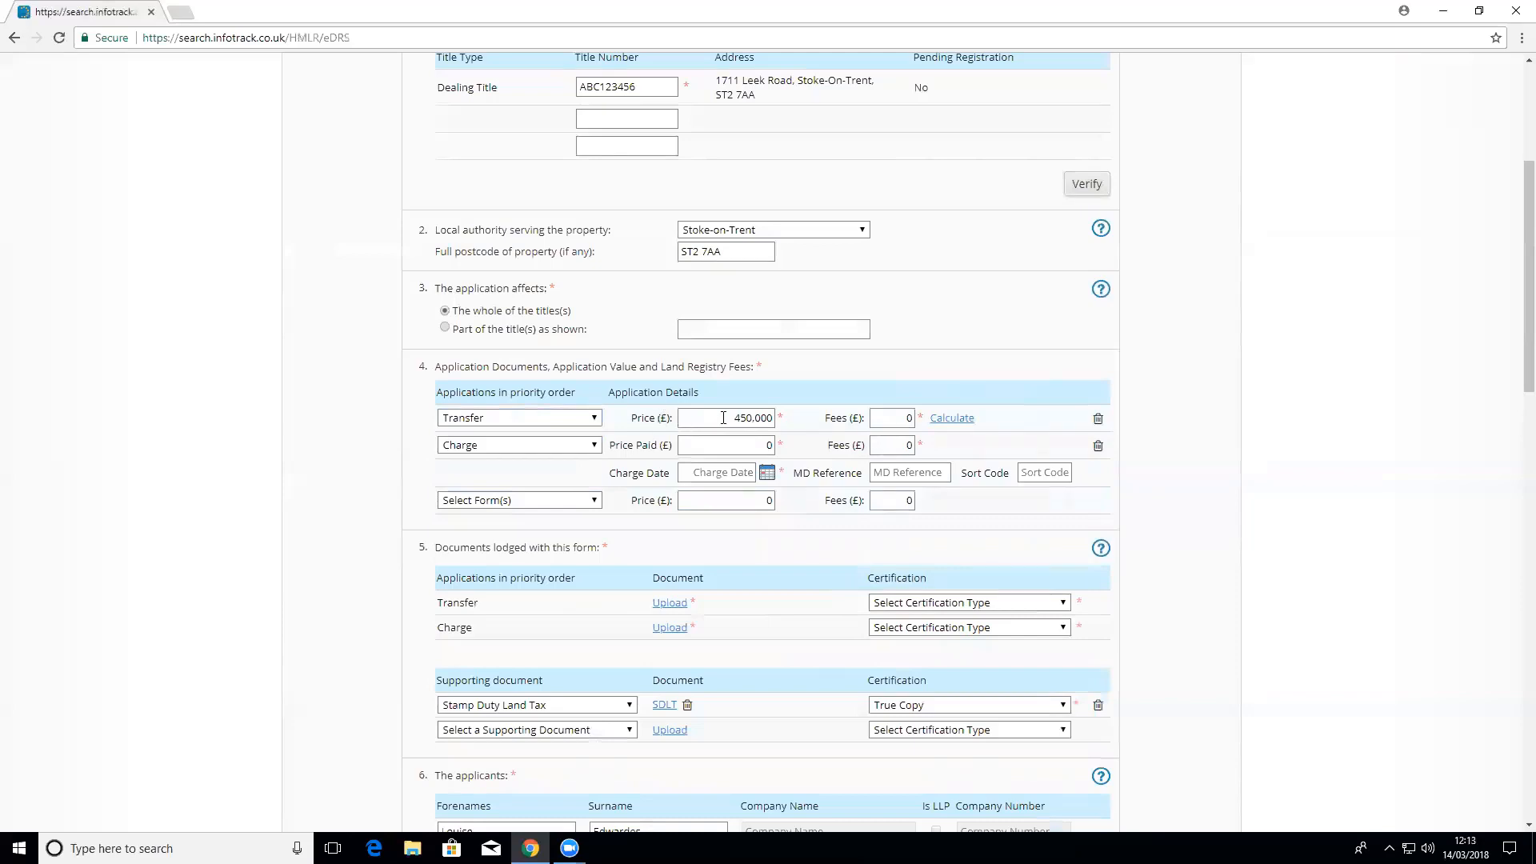
{"action": "left_click", "coordinate": [955, 418]}
{"action": "scroll", "coordinate": [736, 550], "scroll_direction": "down", "scroll_amount": 1}
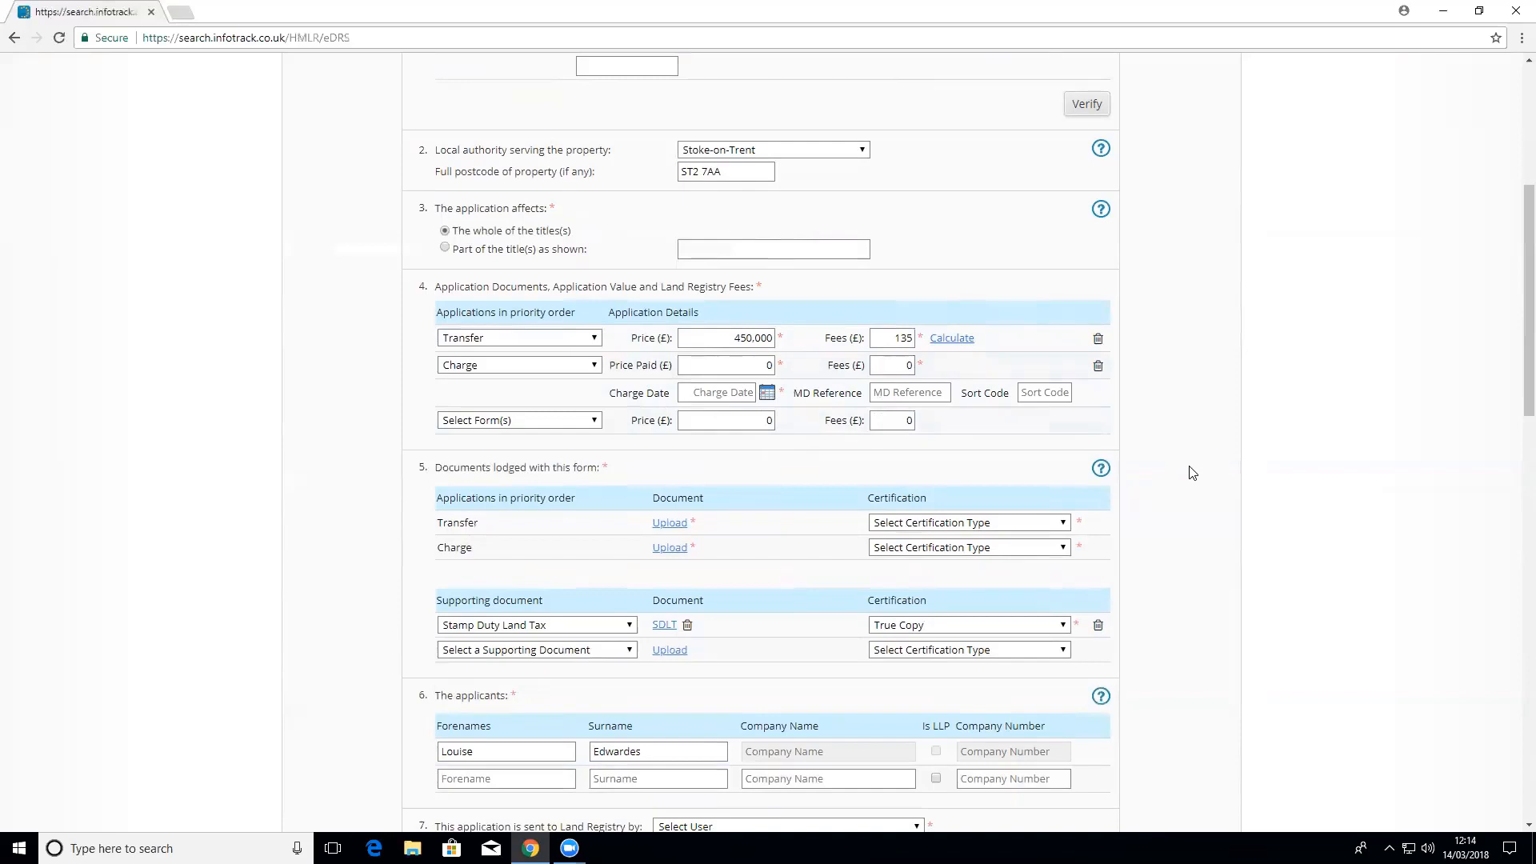
{"action": "scroll", "coordinate": [1192, 473], "scroll_direction": "down", "scroll_amount": 2}
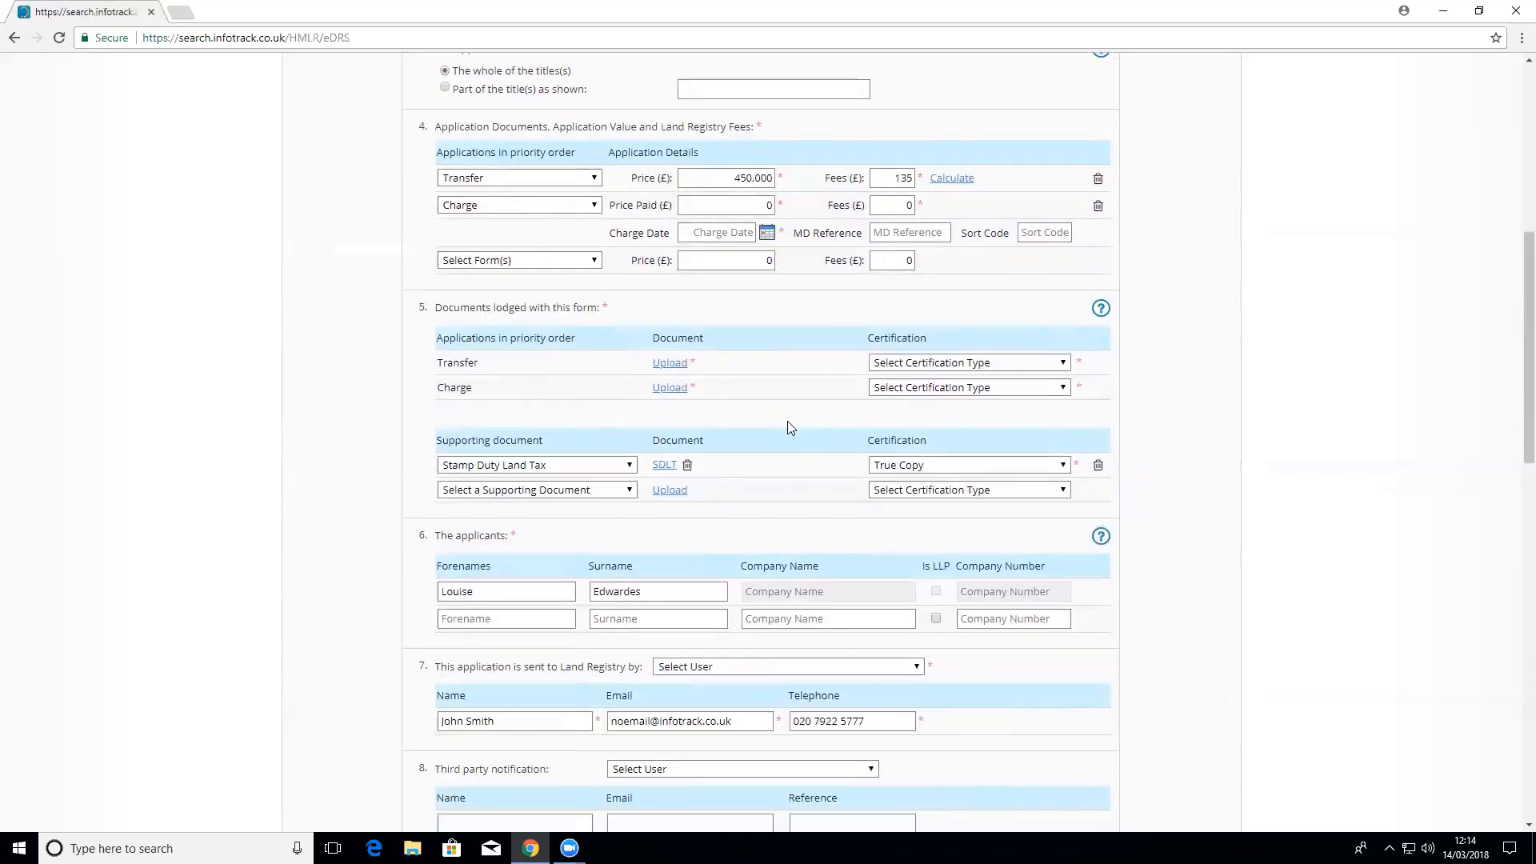
{"action": "left_click", "coordinate": [670, 363]}
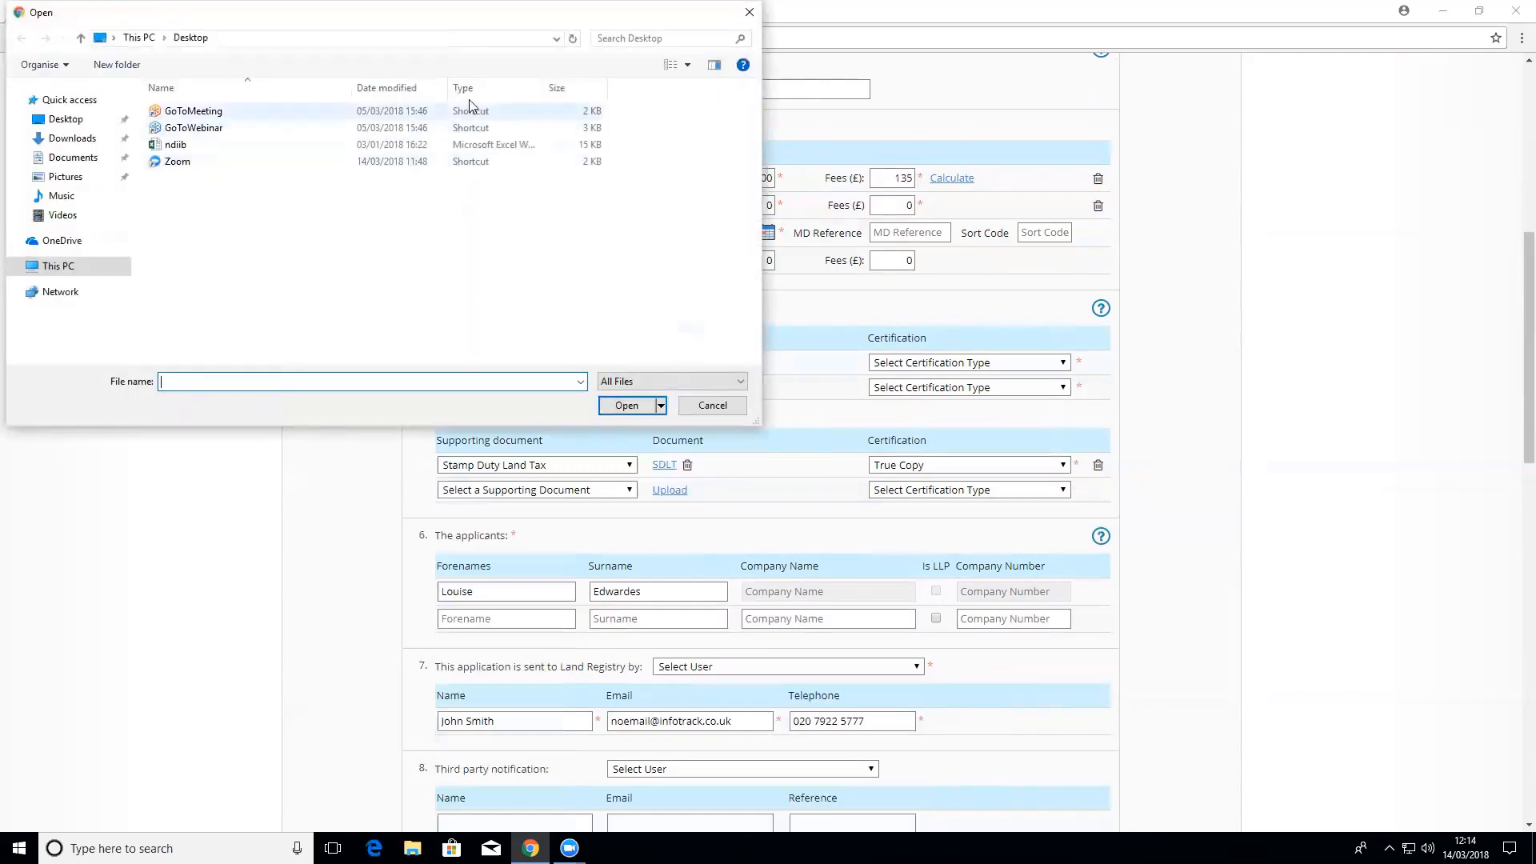
{"action": "left_click_drag", "start_coordinate": [665, 9], "coordinate": [649, 96]}
{"action": "left_click", "coordinate": [734, 100]}
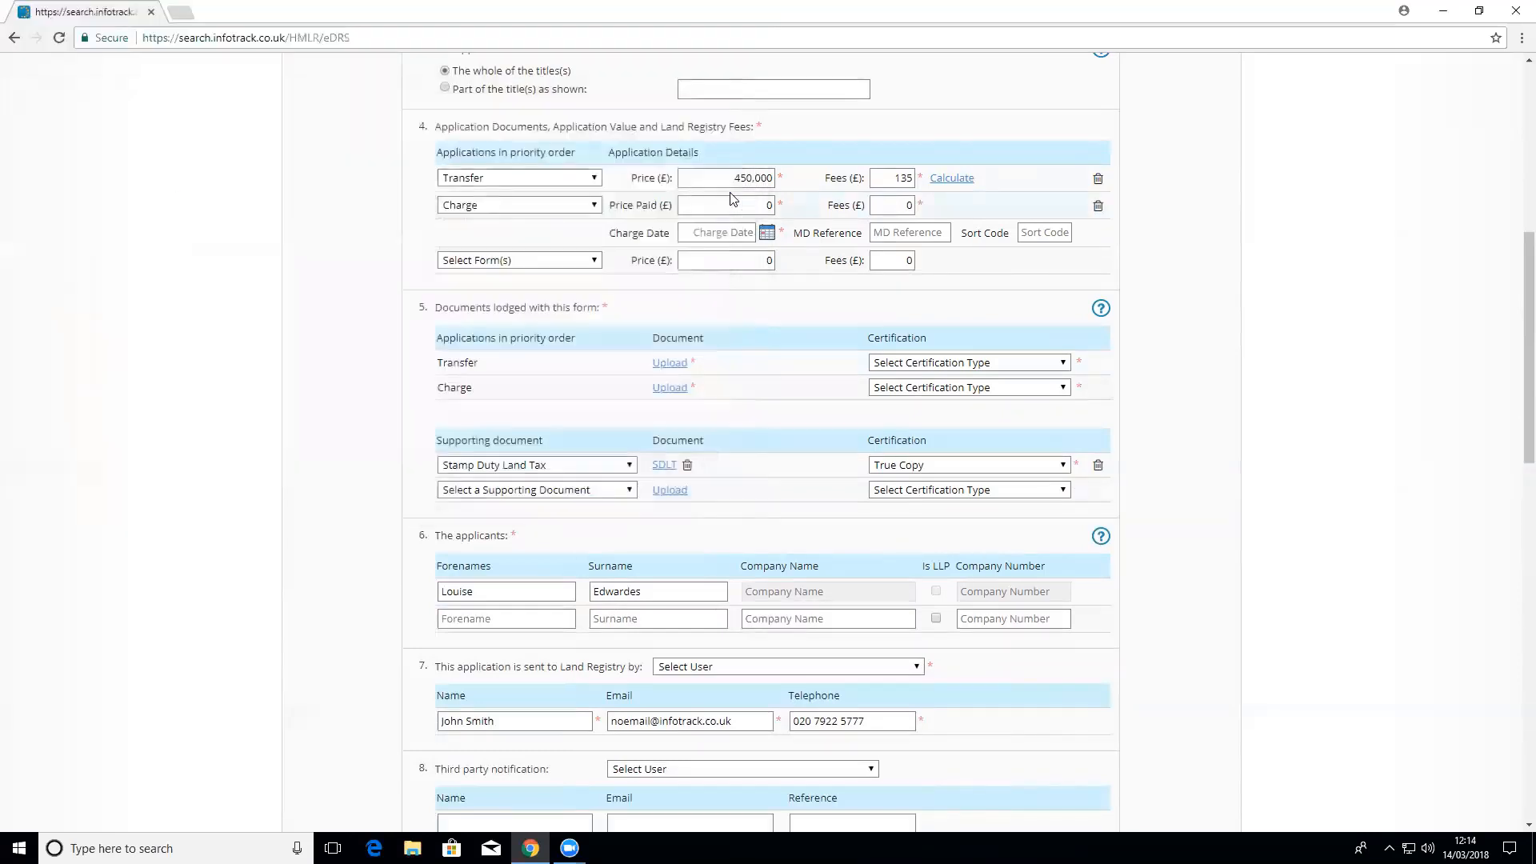
{"action": "scroll", "coordinate": [828, 502], "scroll_direction": "down", "scroll_amount": 1}
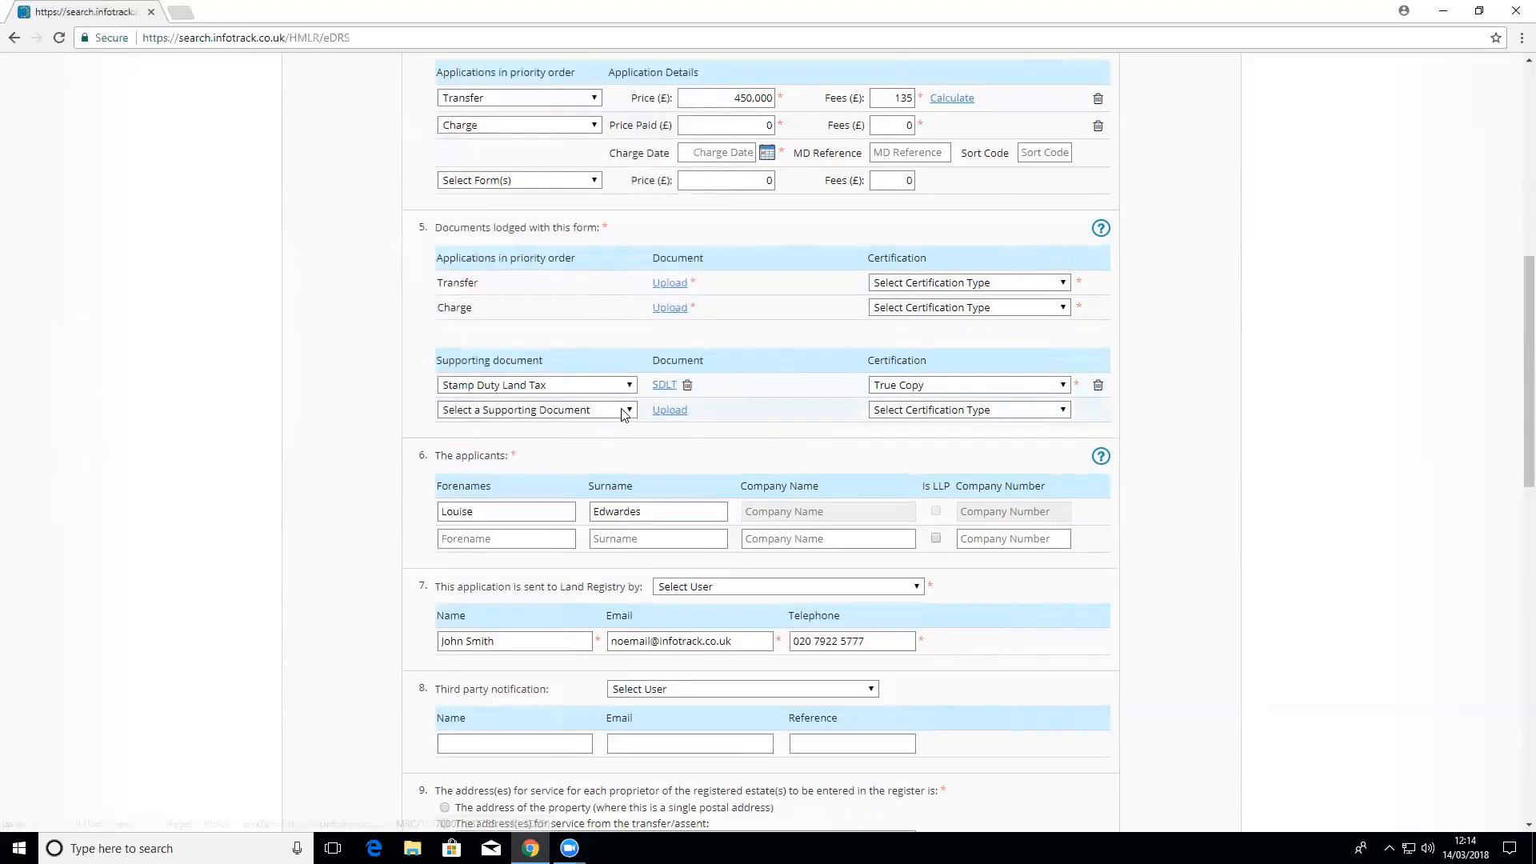
{"action": "left_click", "coordinate": [628, 409]}
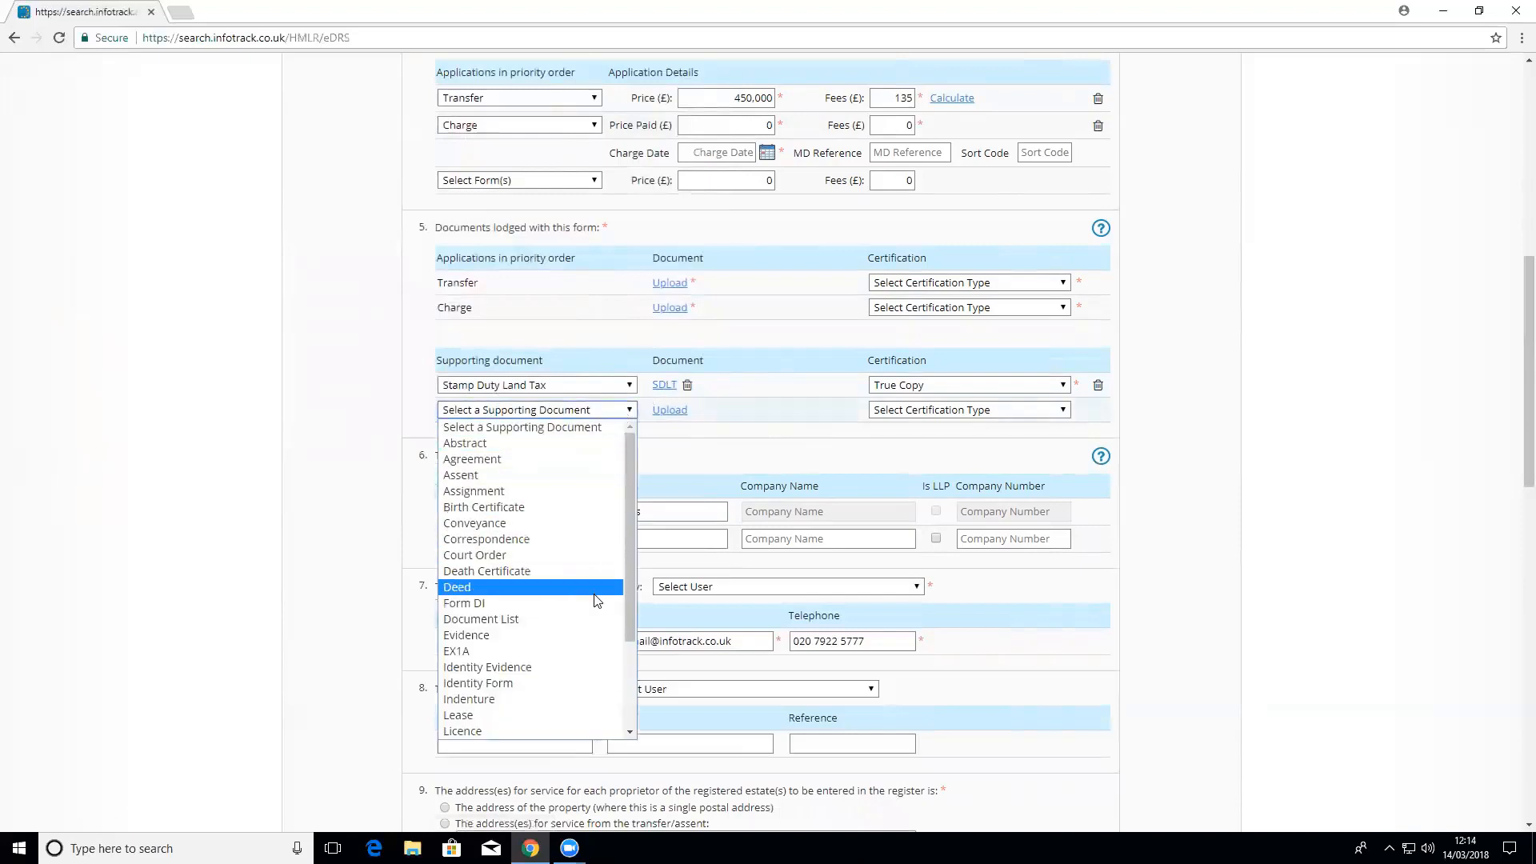
{"action": "left_click", "coordinate": [748, 446]}
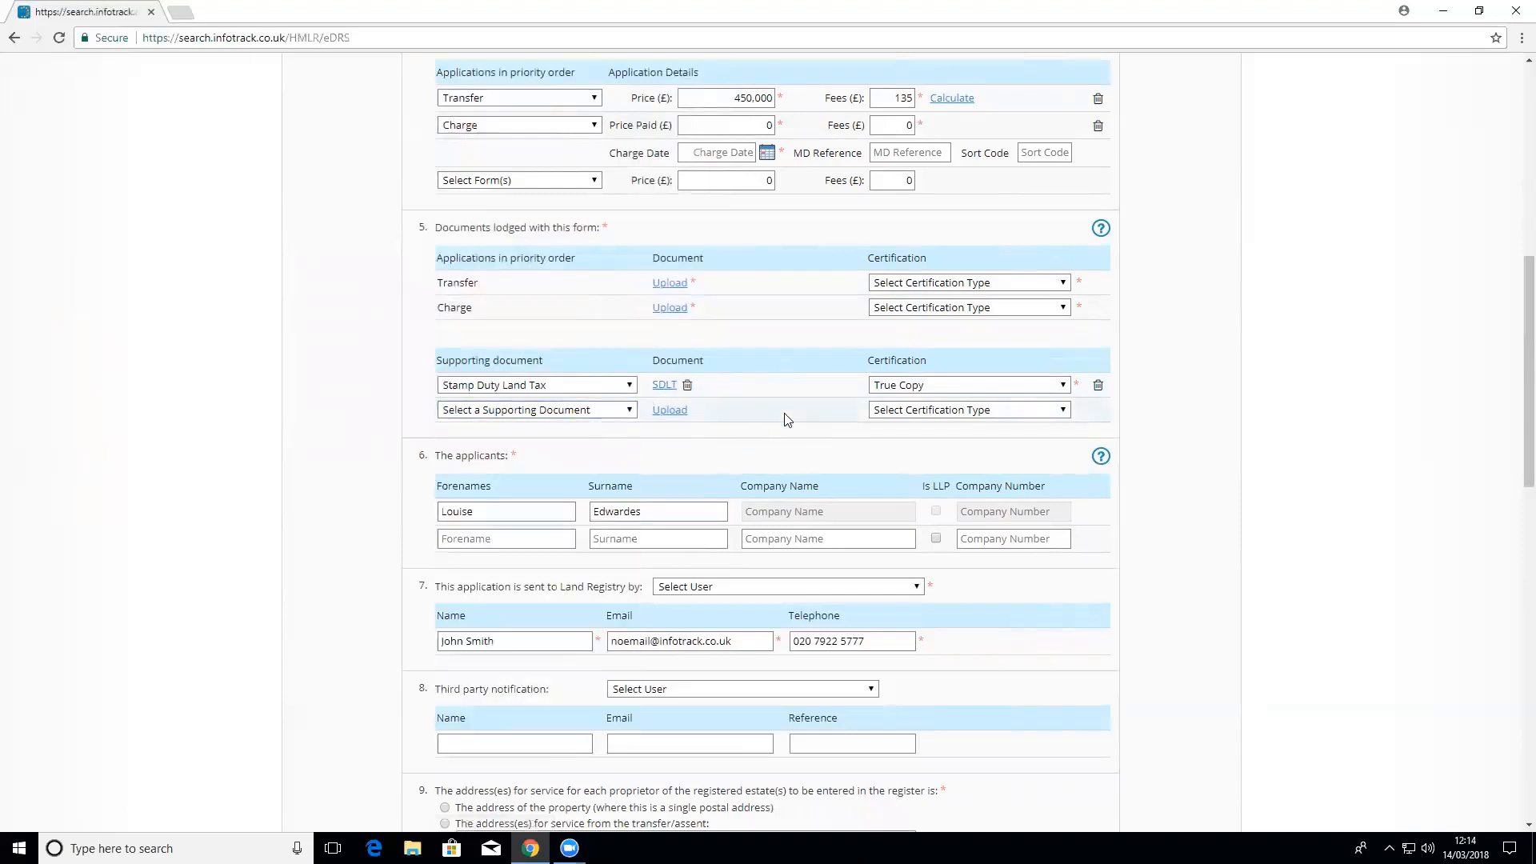
{"action": "scroll", "coordinate": [784, 419], "scroll_direction": "down", "scroll_amount": 1}
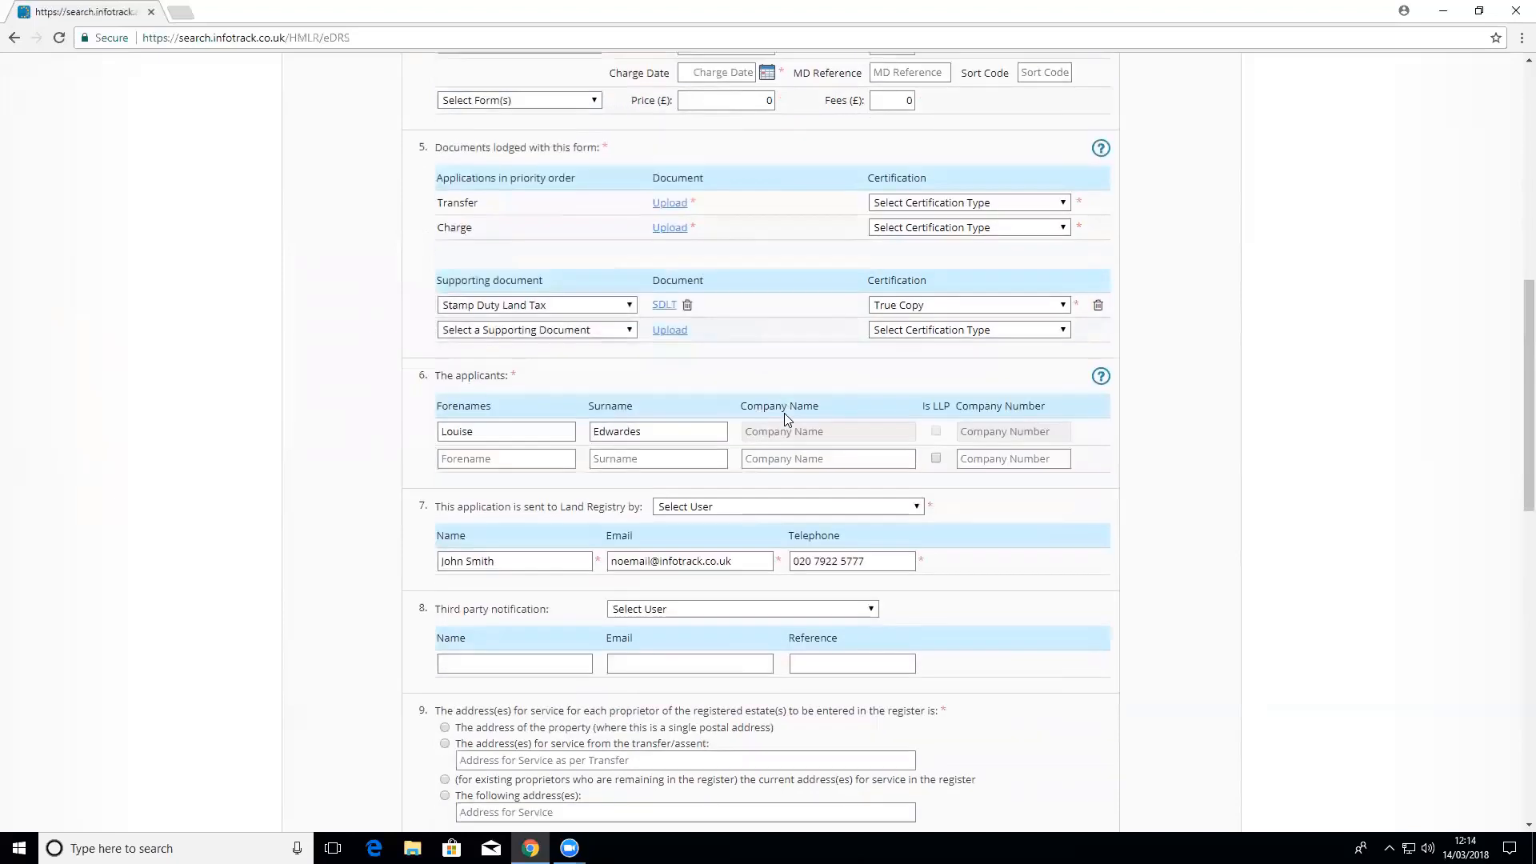
{"action": "scroll", "coordinate": [784, 419], "scroll_direction": "down", "scroll_amount": 1}
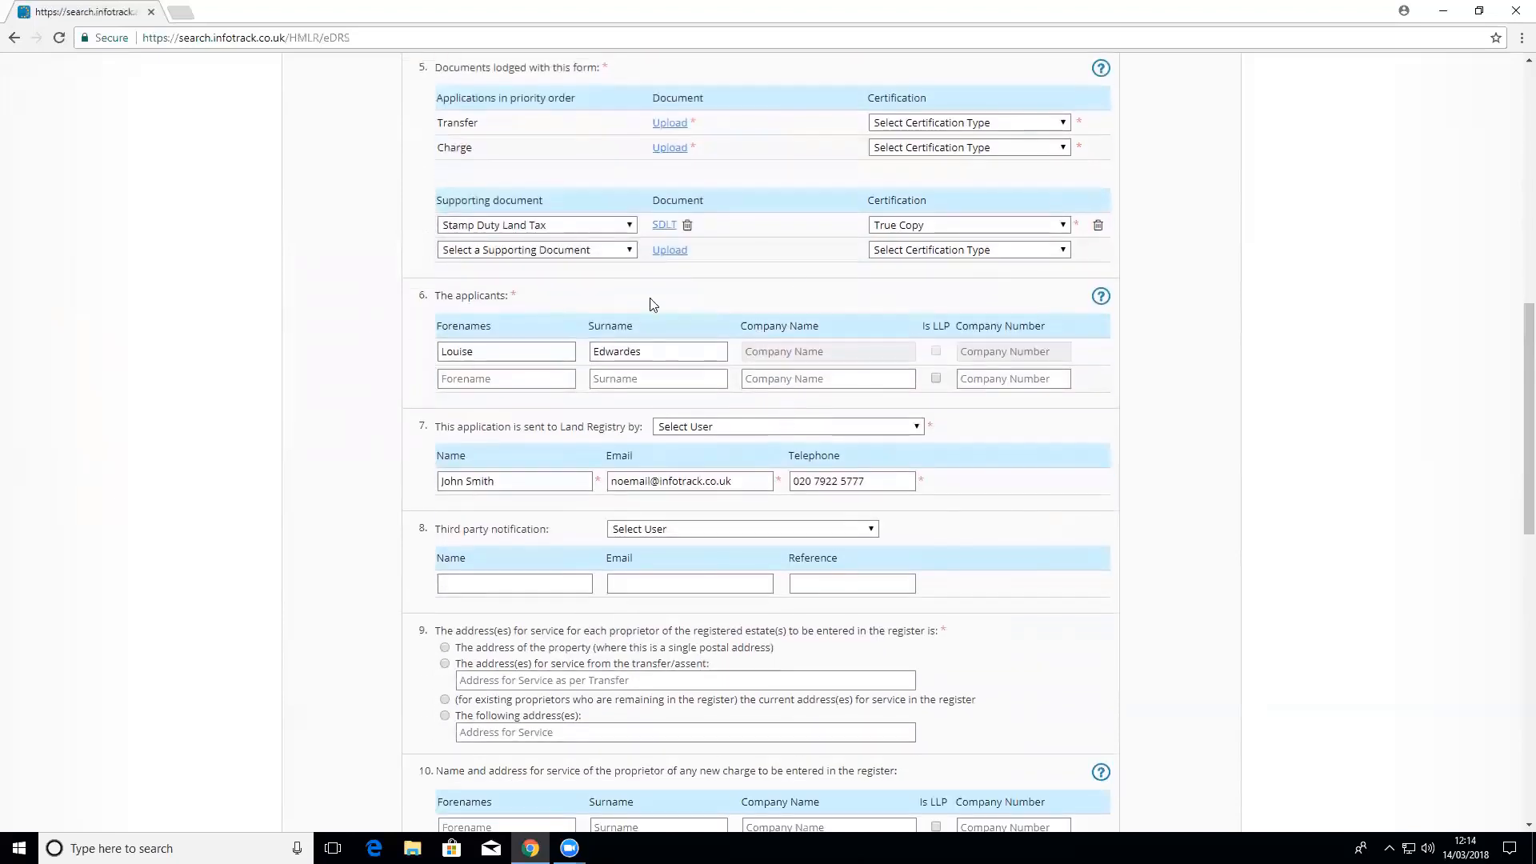
{"action": "left_click", "coordinate": [536, 382]}
{"action": "type", "text": "Janes"}
{"action": "key", "text": "Tab"}
{"action": "type", "text": "Smi"}
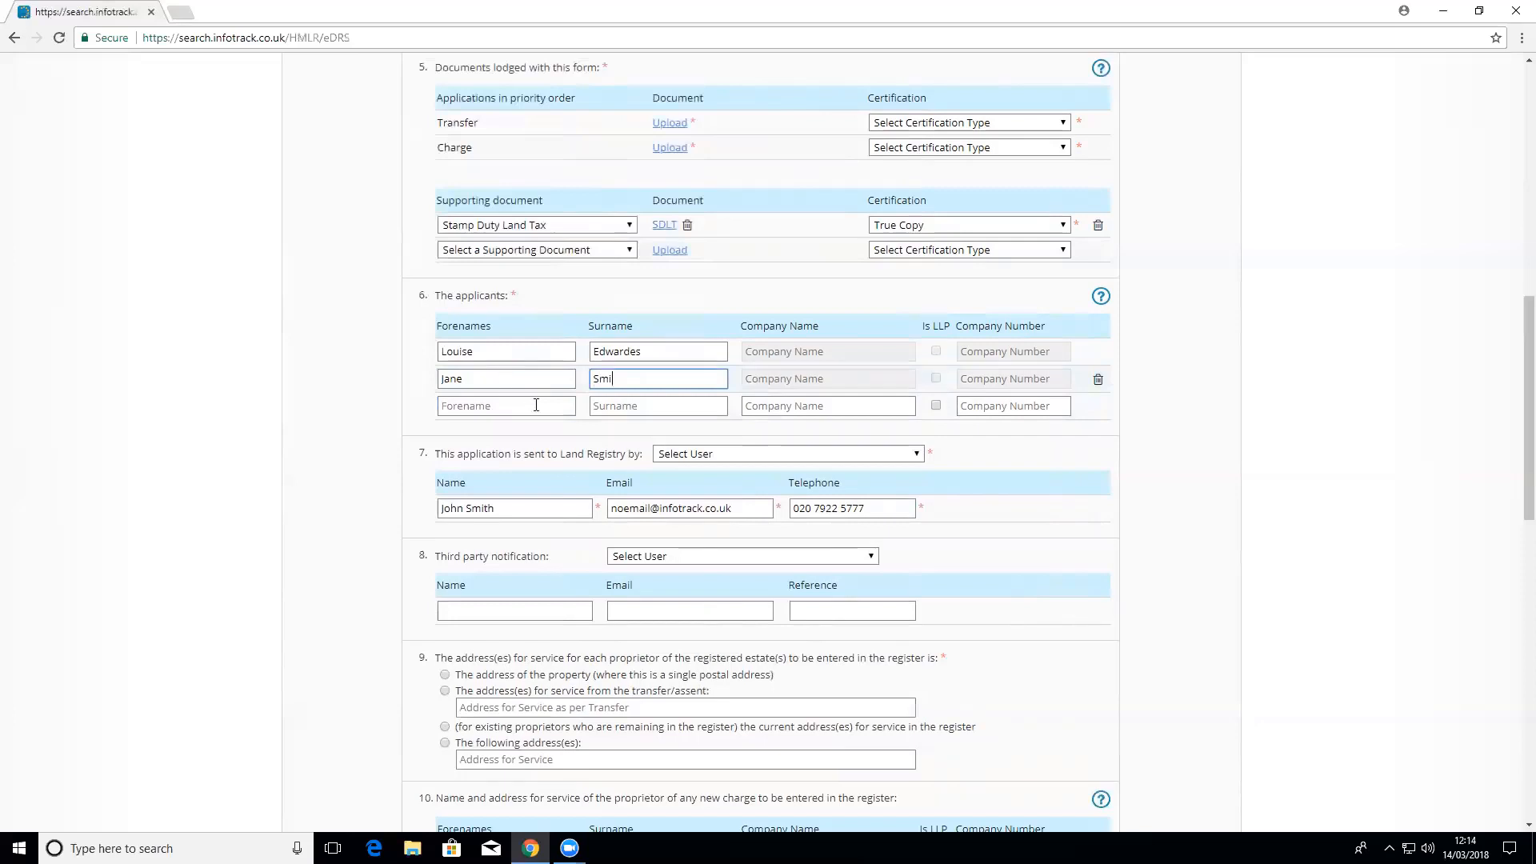
{"action": "left_click", "coordinate": [1097, 379]}
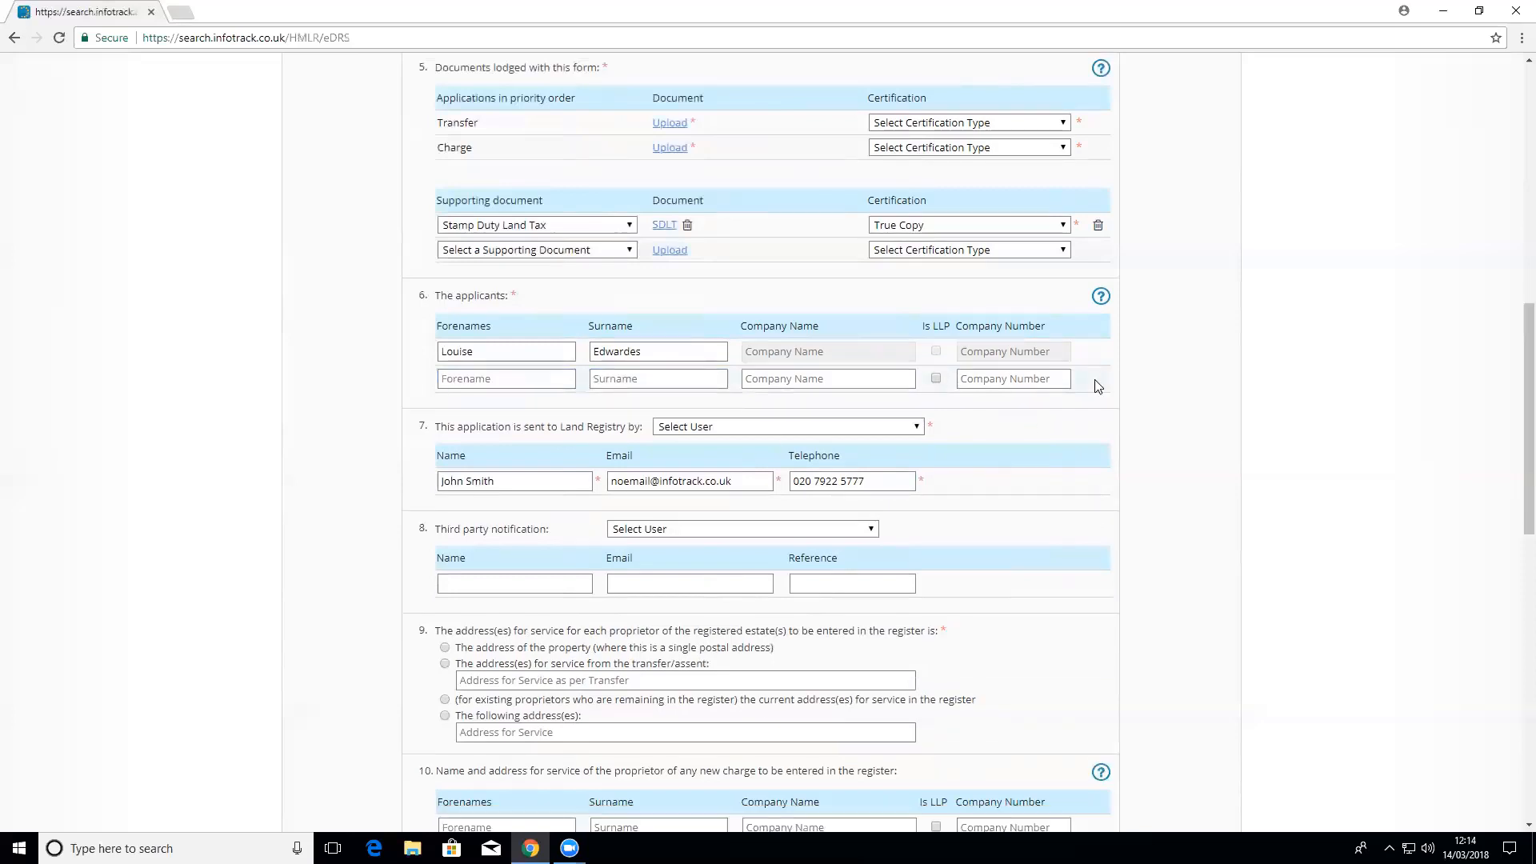
{"action": "scroll", "coordinate": [1111, 474], "scroll_direction": "down", "scroll_amount": 1}
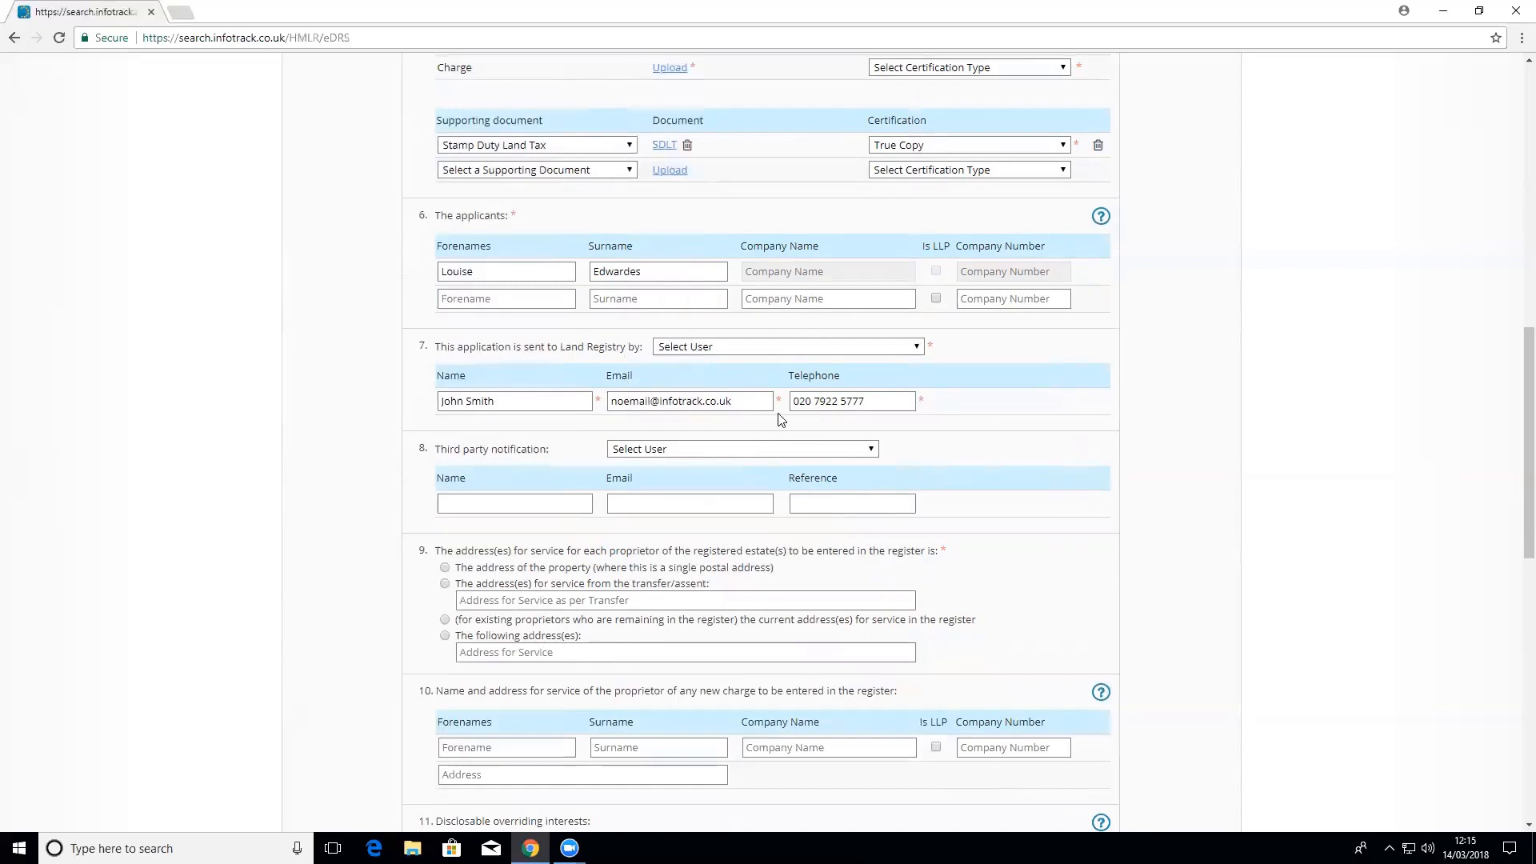
{"action": "left_click", "coordinate": [781, 346]}
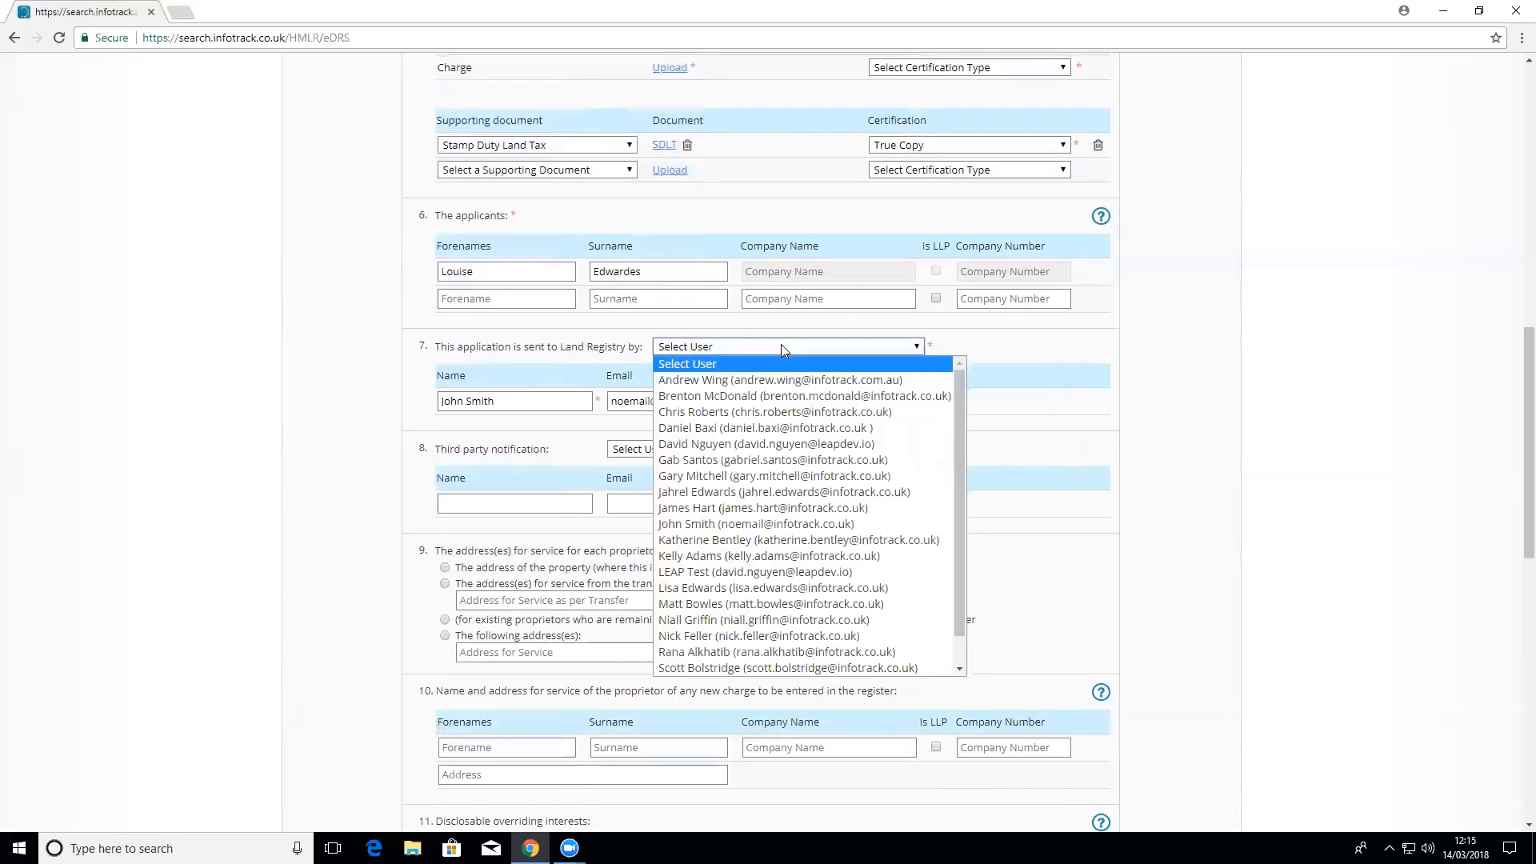
{"action": "left_click", "coordinate": [993, 349]}
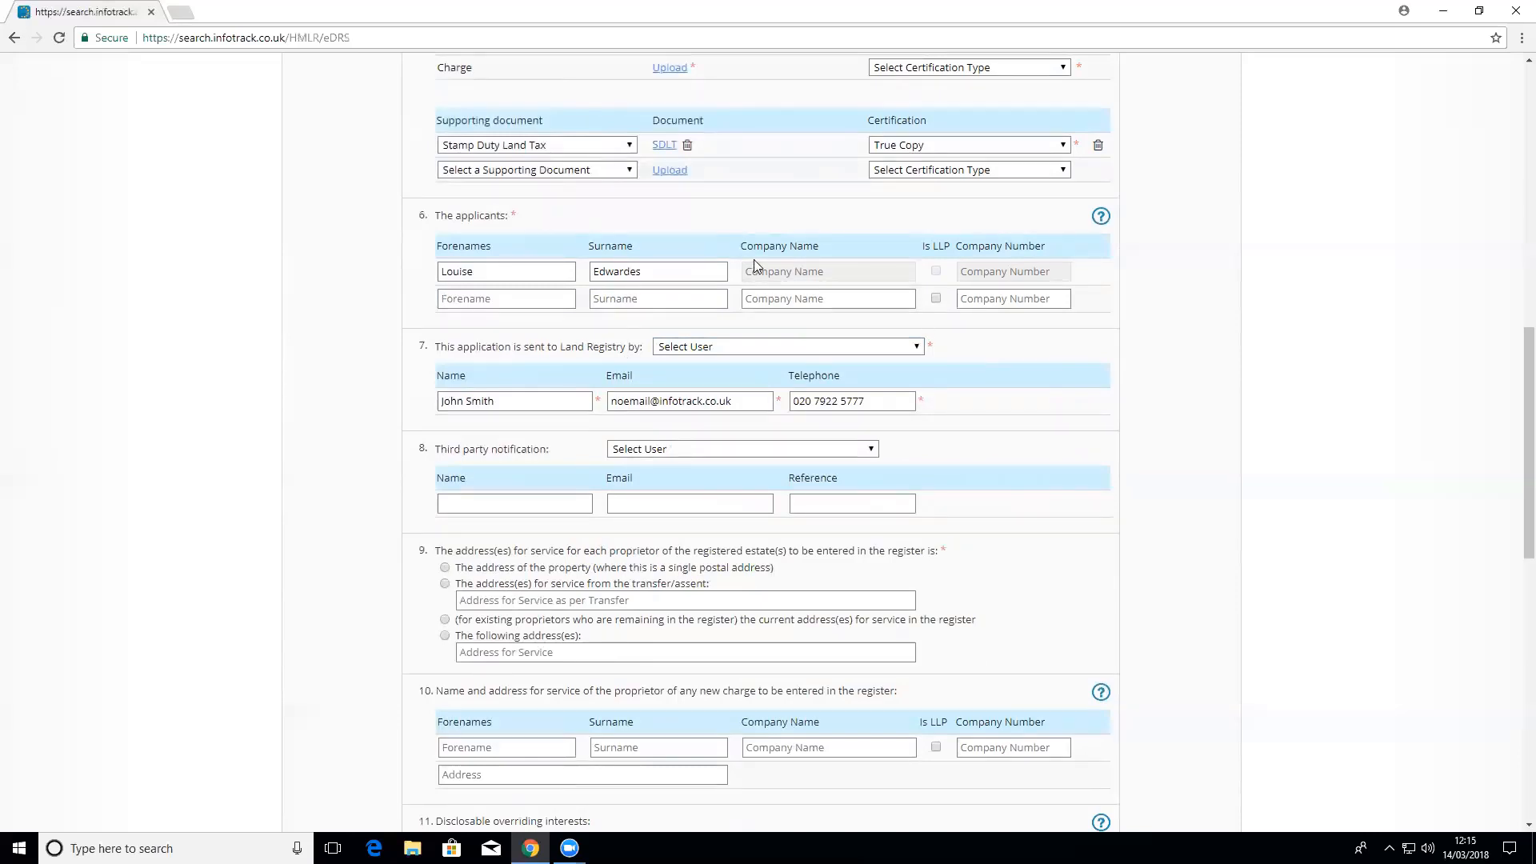
{"action": "left_click", "coordinate": [754, 347]}
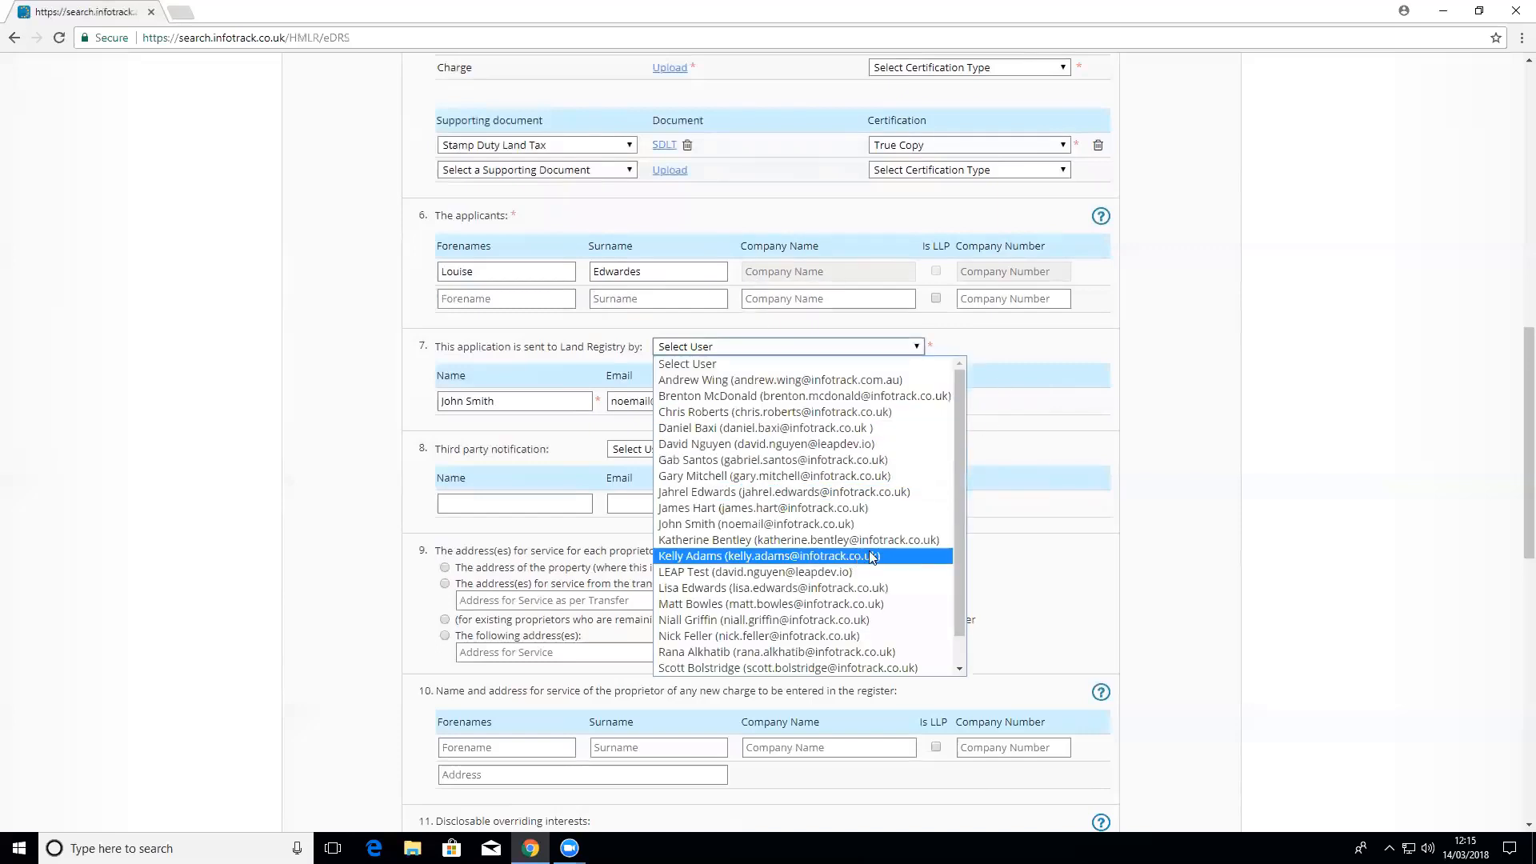
{"action": "left_click", "coordinate": [1039, 350]}
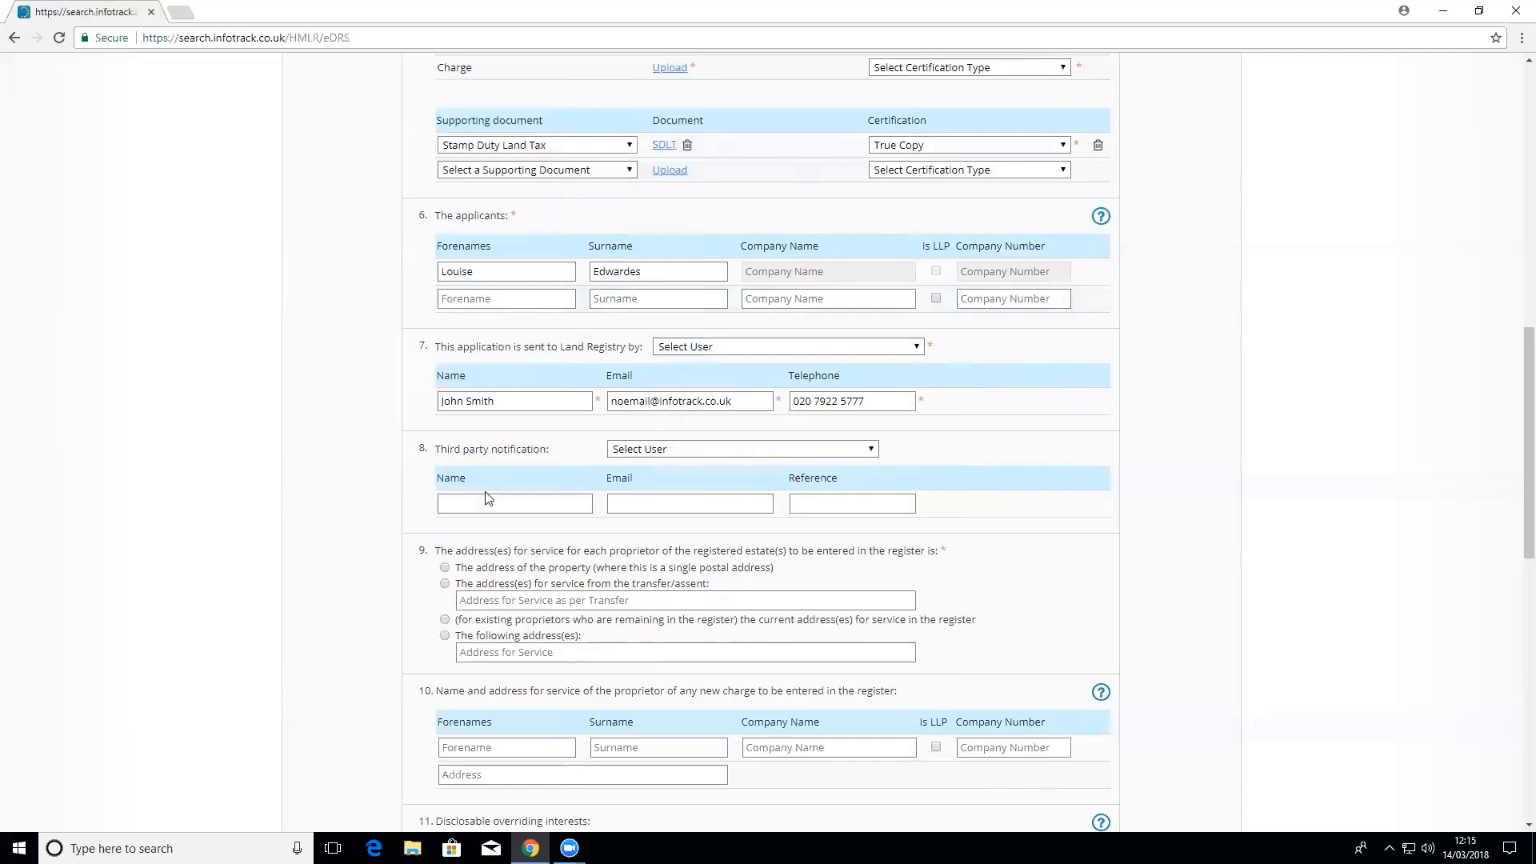
{"action": "left_click", "coordinate": [617, 450]}
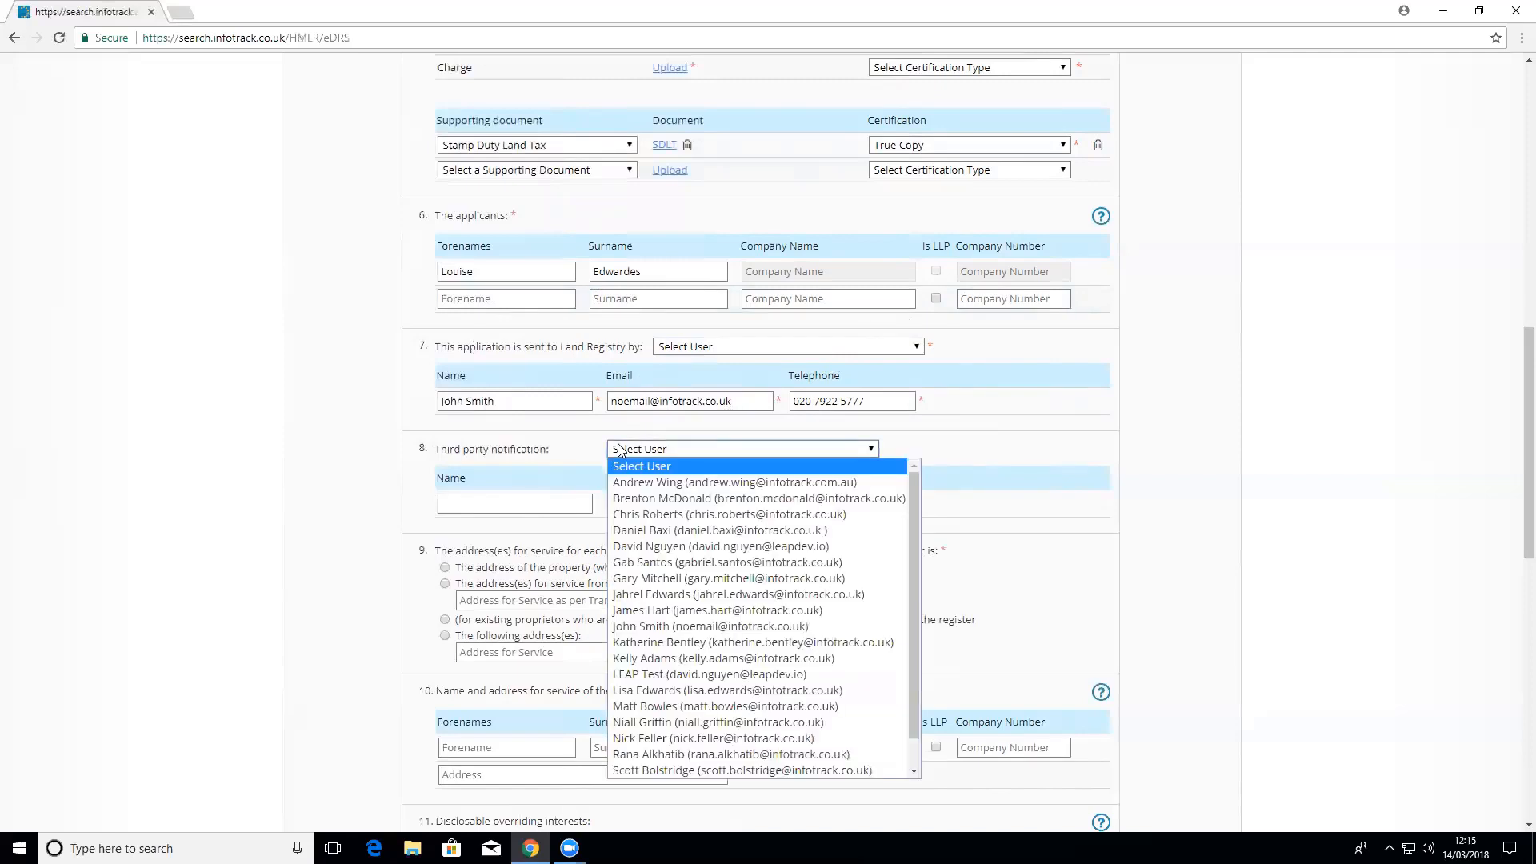
{"action": "left_click", "coordinate": [952, 432]}
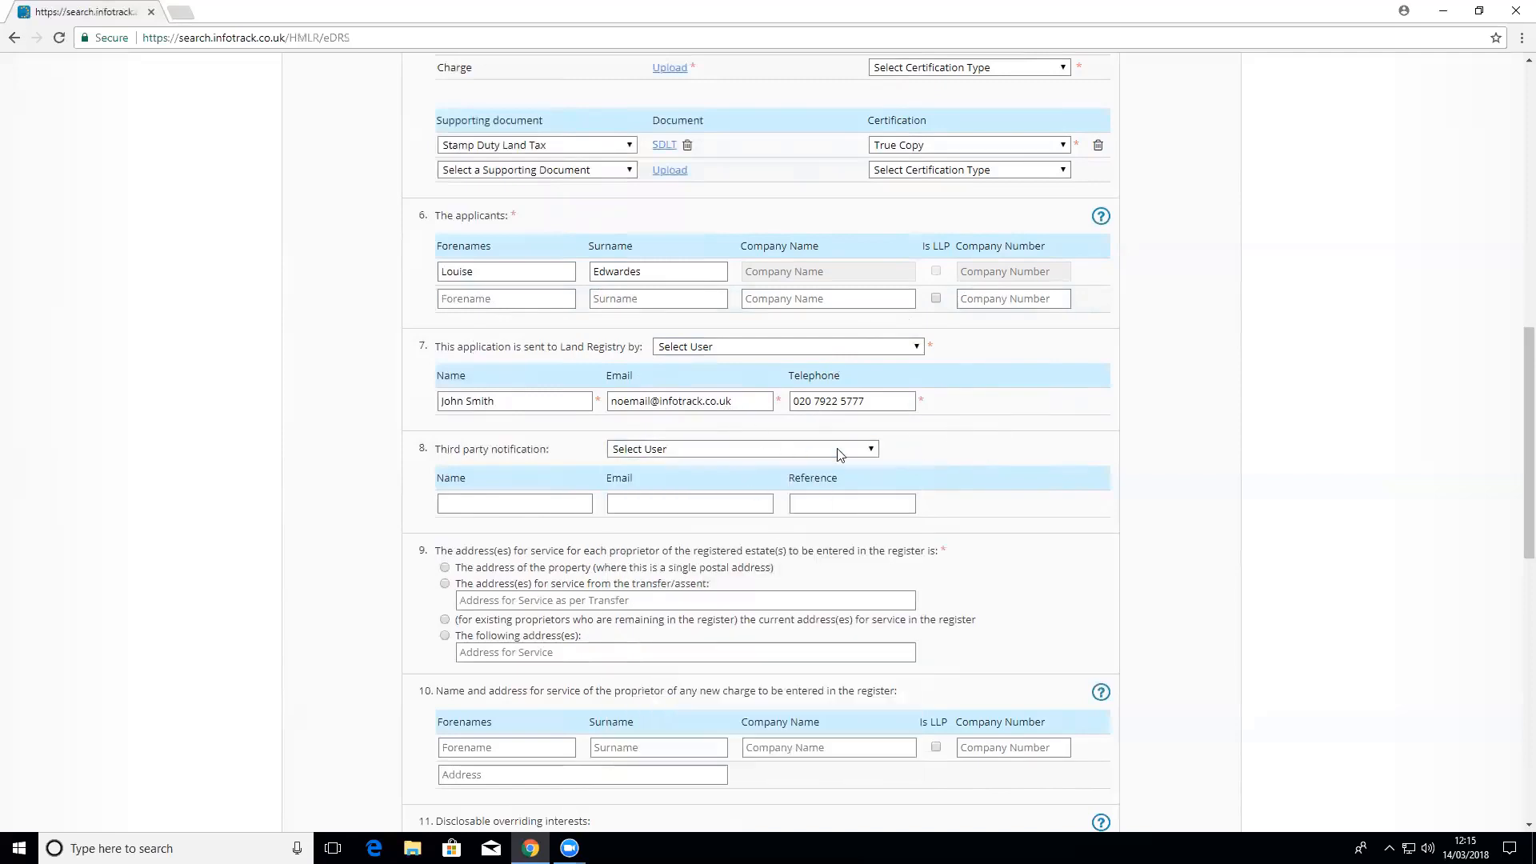
{"action": "scroll", "coordinate": [1084, 503], "scroll_direction": "down", "scroll_amount": 1}
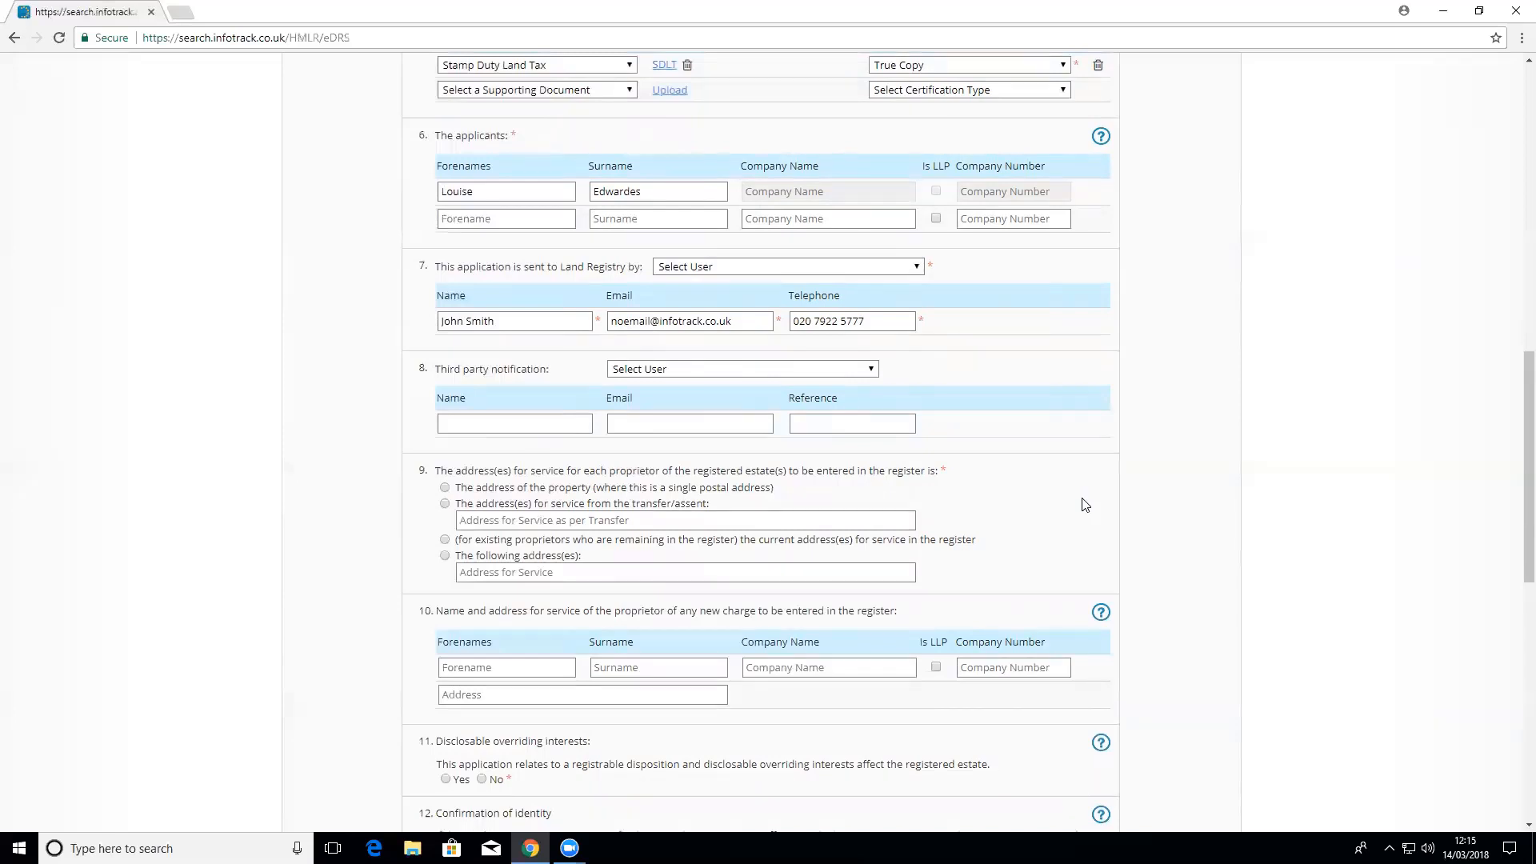
{"action": "scroll", "coordinate": [1179, 449], "scroll_direction": "down", "scroll_amount": 3}
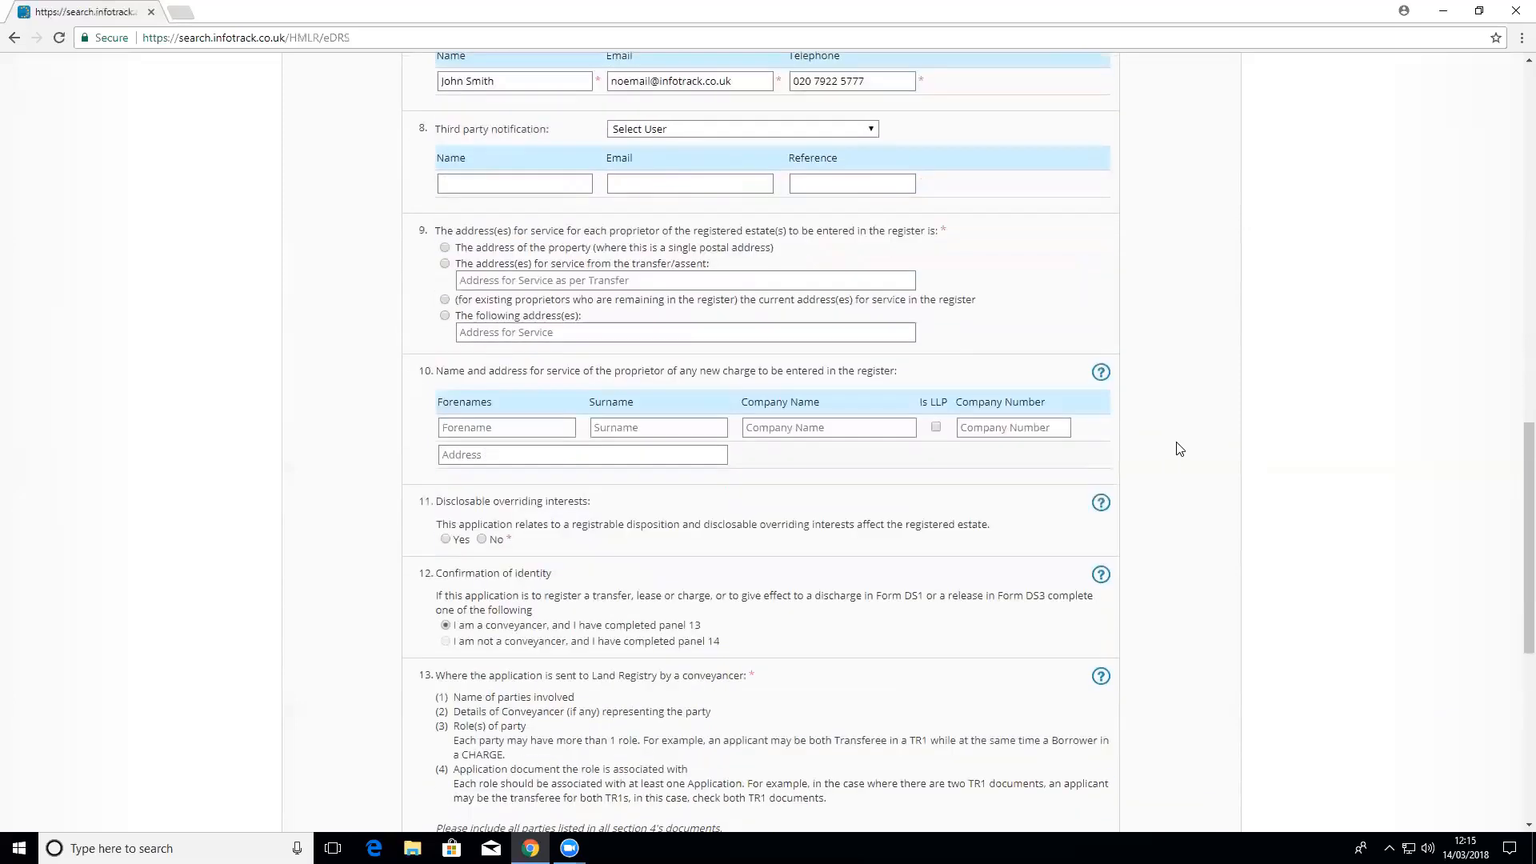
{"action": "scroll", "coordinate": [1179, 449], "scroll_direction": "down", "scroll_amount": 1}
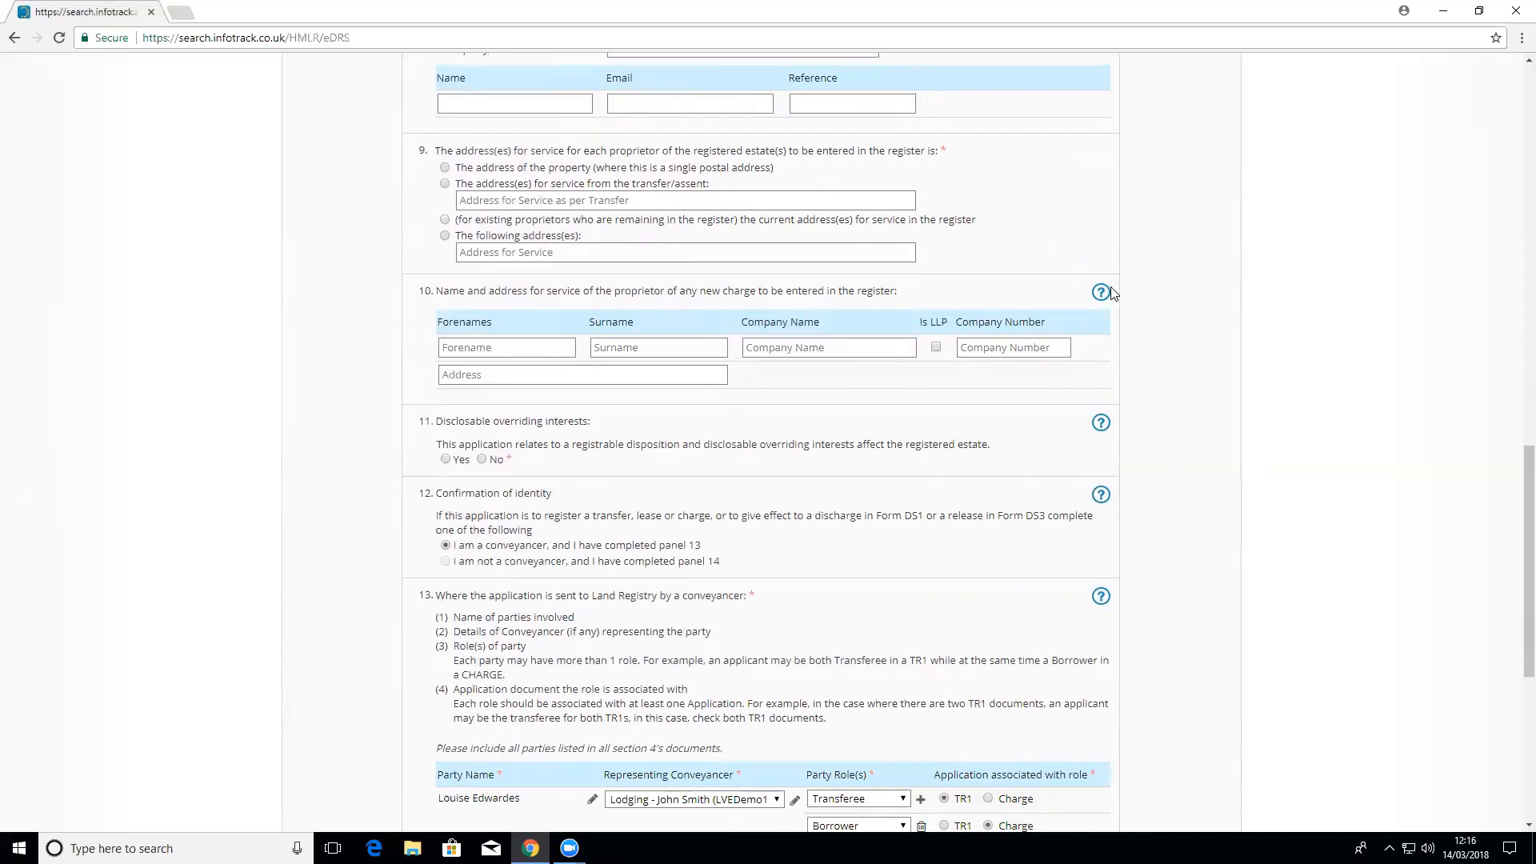
{"action": "mouse_move", "coordinate": [1107, 295]}
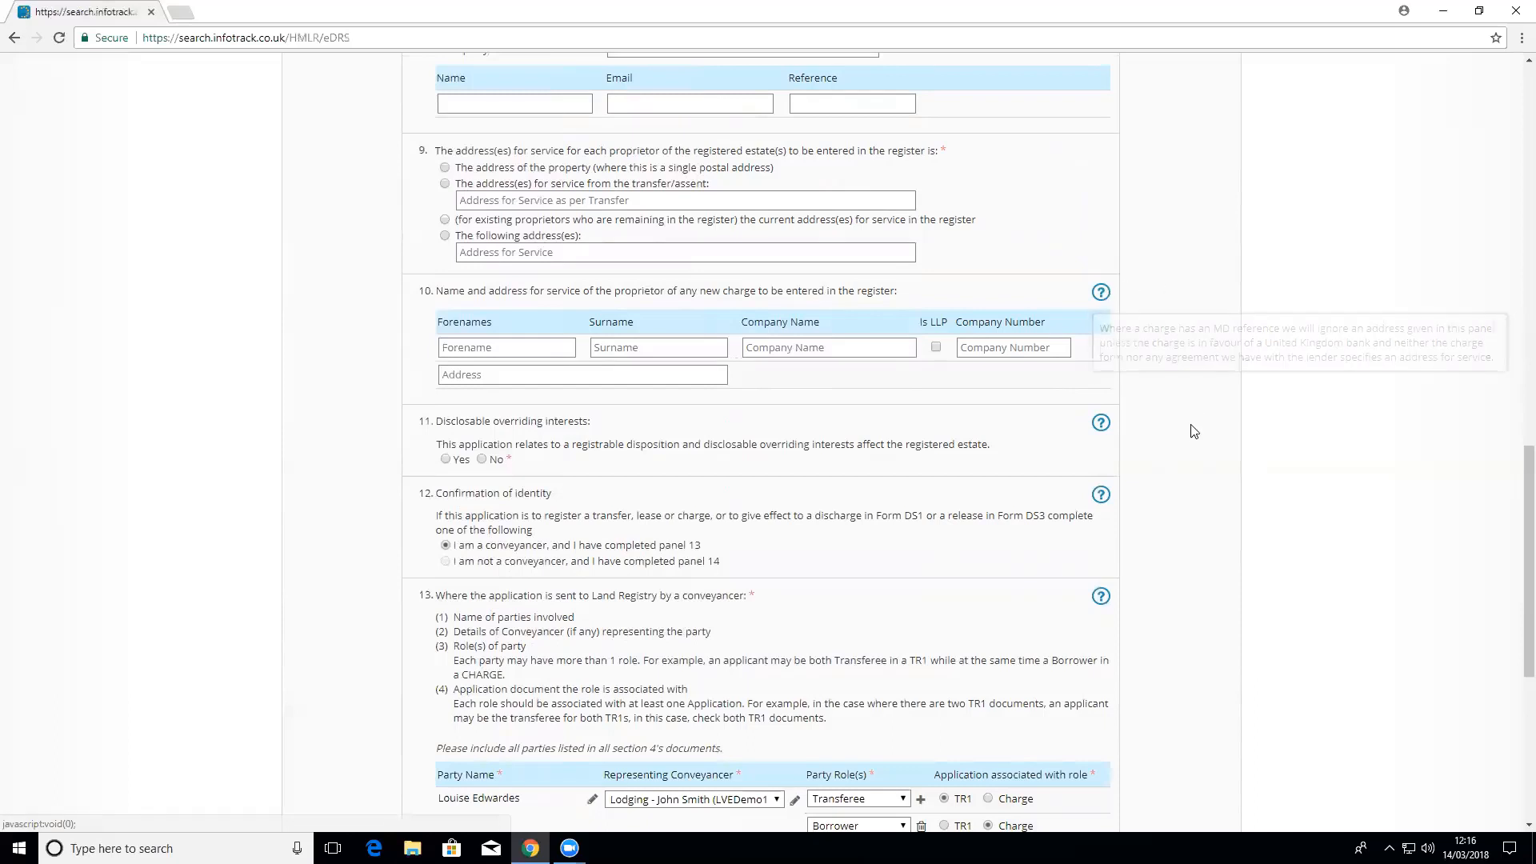
{"action": "scroll", "coordinate": [1191, 449], "scroll_direction": "down", "scroll_amount": 3}
{"action": "scroll", "coordinate": [1192, 454], "scroll_direction": "down", "scroll_amount": 1}
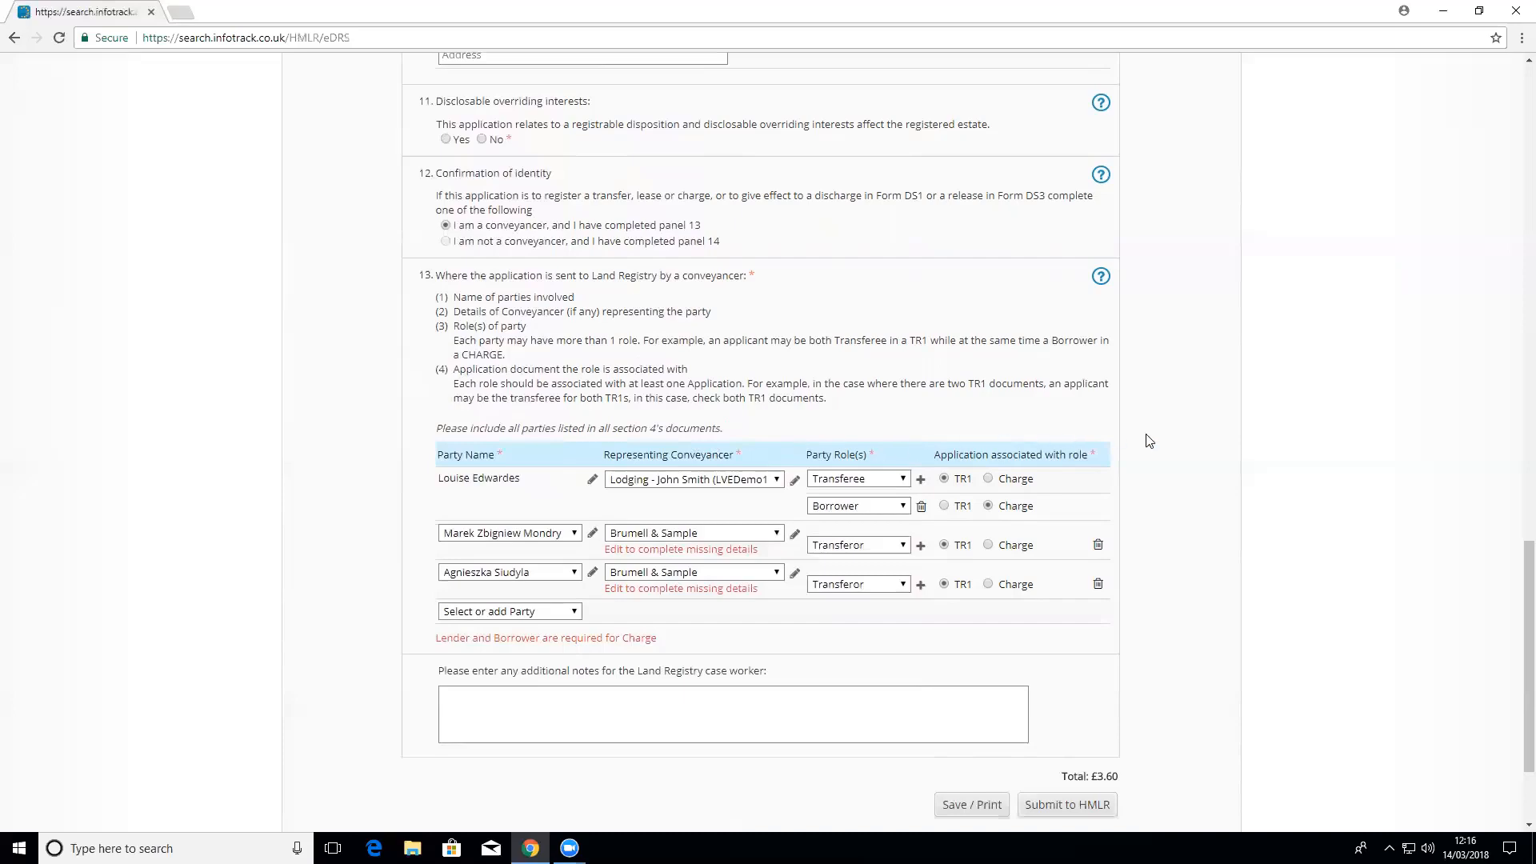
{"action": "scroll", "coordinate": [1150, 441], "scroll_direction": "down", "scroll_amount": 3}
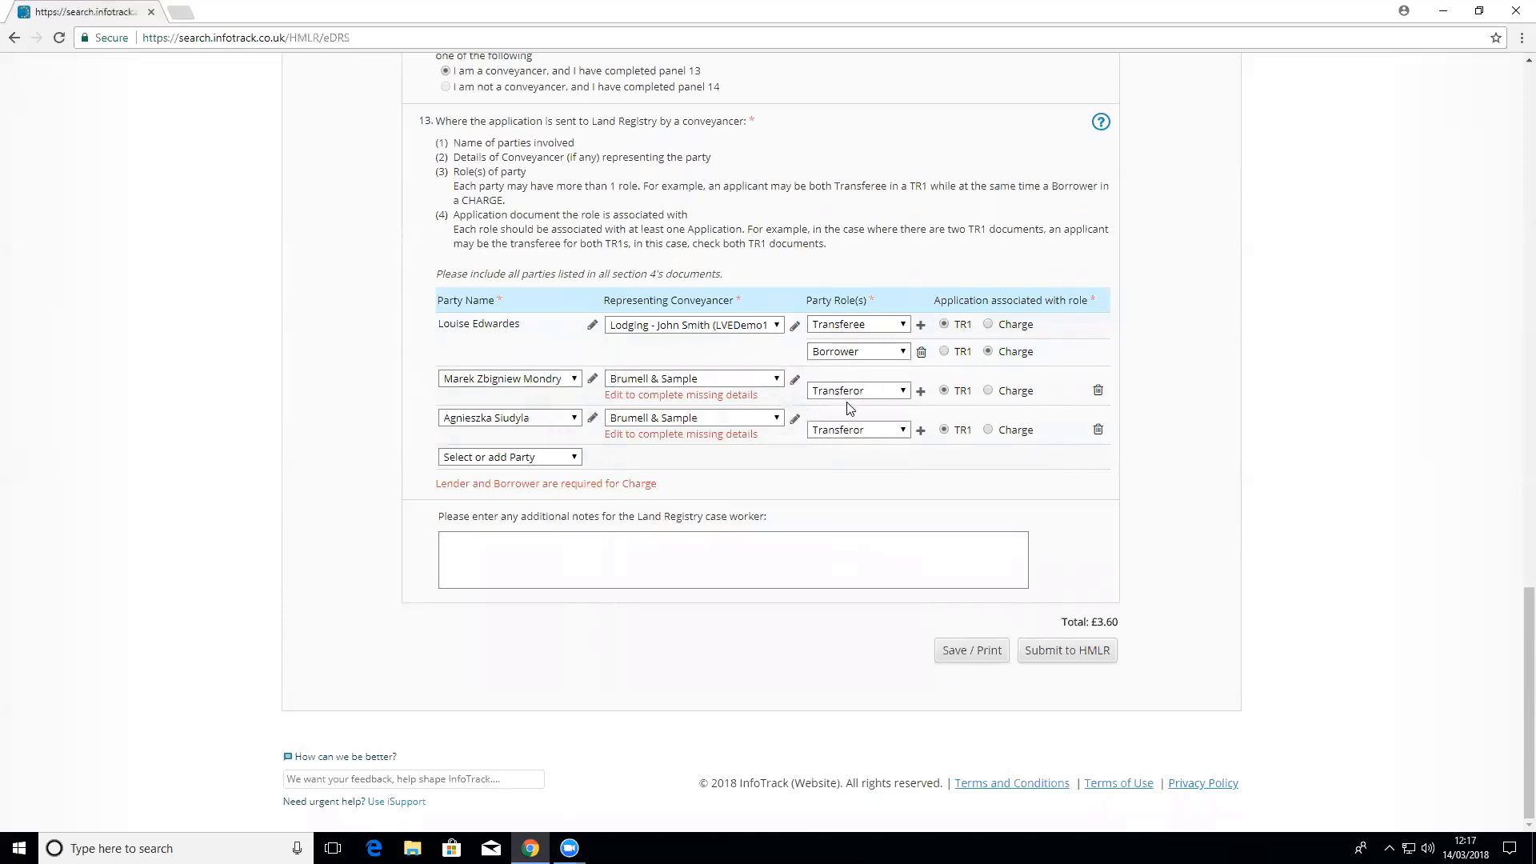
Step: Tie the transferor's role to TR1 and add Nationwide as a new company party
{"action": "left_click", "coordinate": [944, 391]}
{"action": "left_click", "coordinate": [551, 462]}
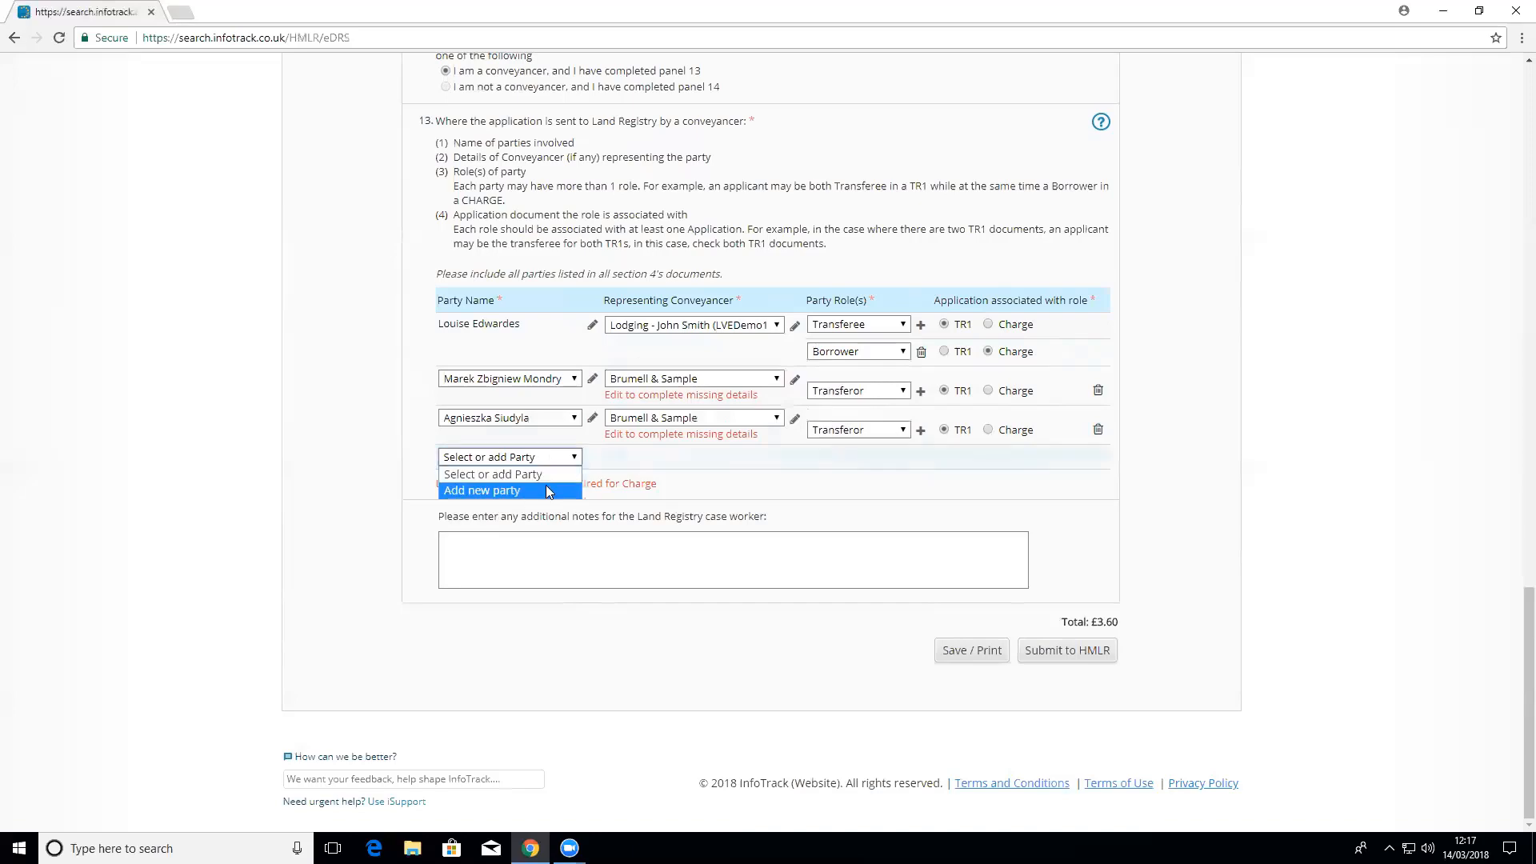
{"action": "left_click", "coordinate": [545, 485]}
{"action": "left_click", "coordinate": [752, 194]}
{"action": "left_click", "coordinate": [744, 216]}
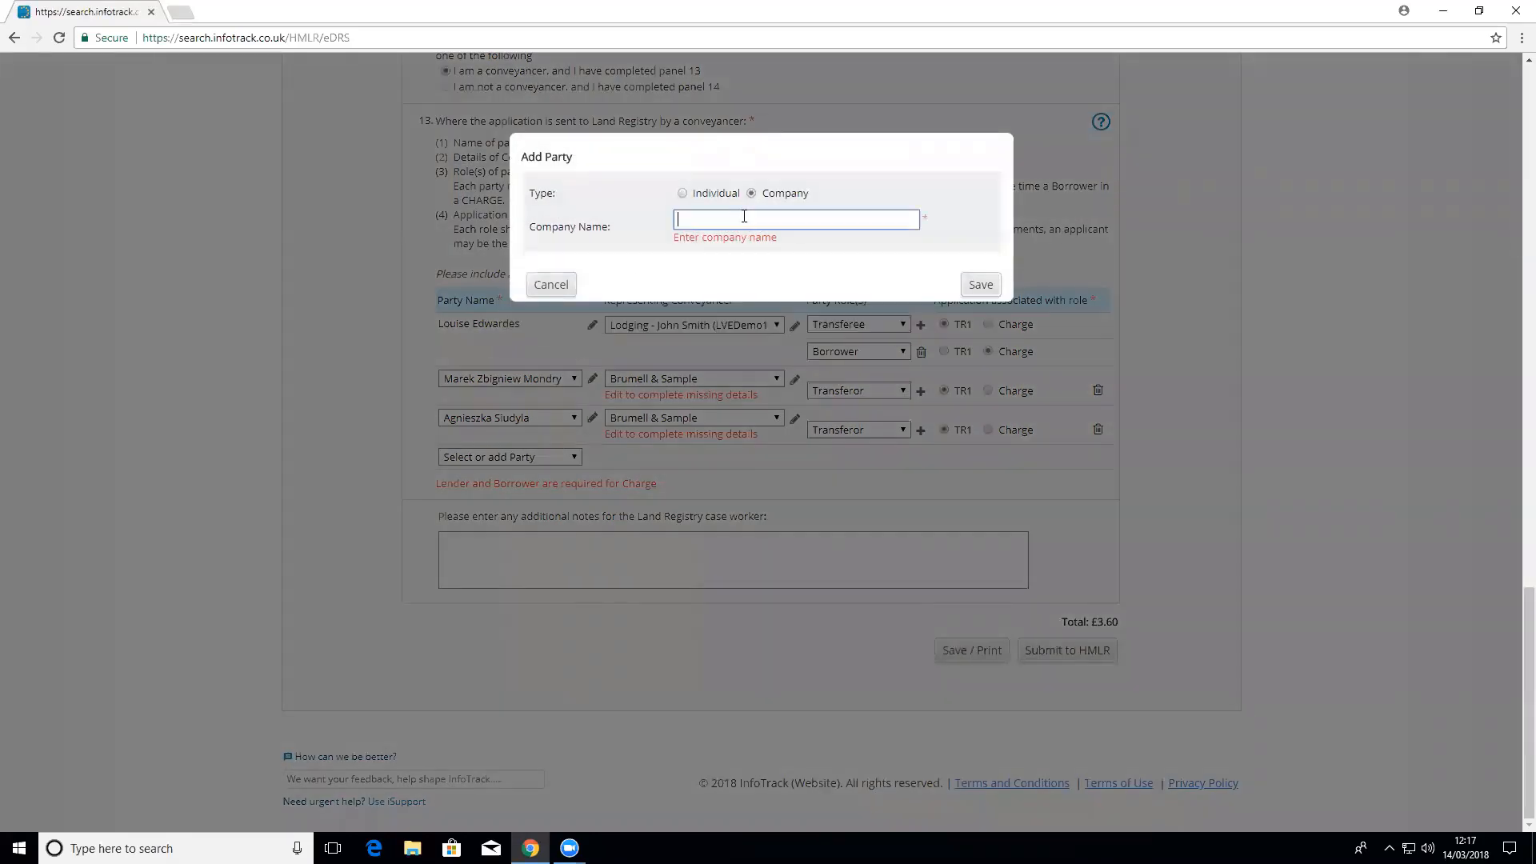
{"action": "type", "text": "Nationwide"}
{"action": "left_click", "coordinate": [981, 284]}
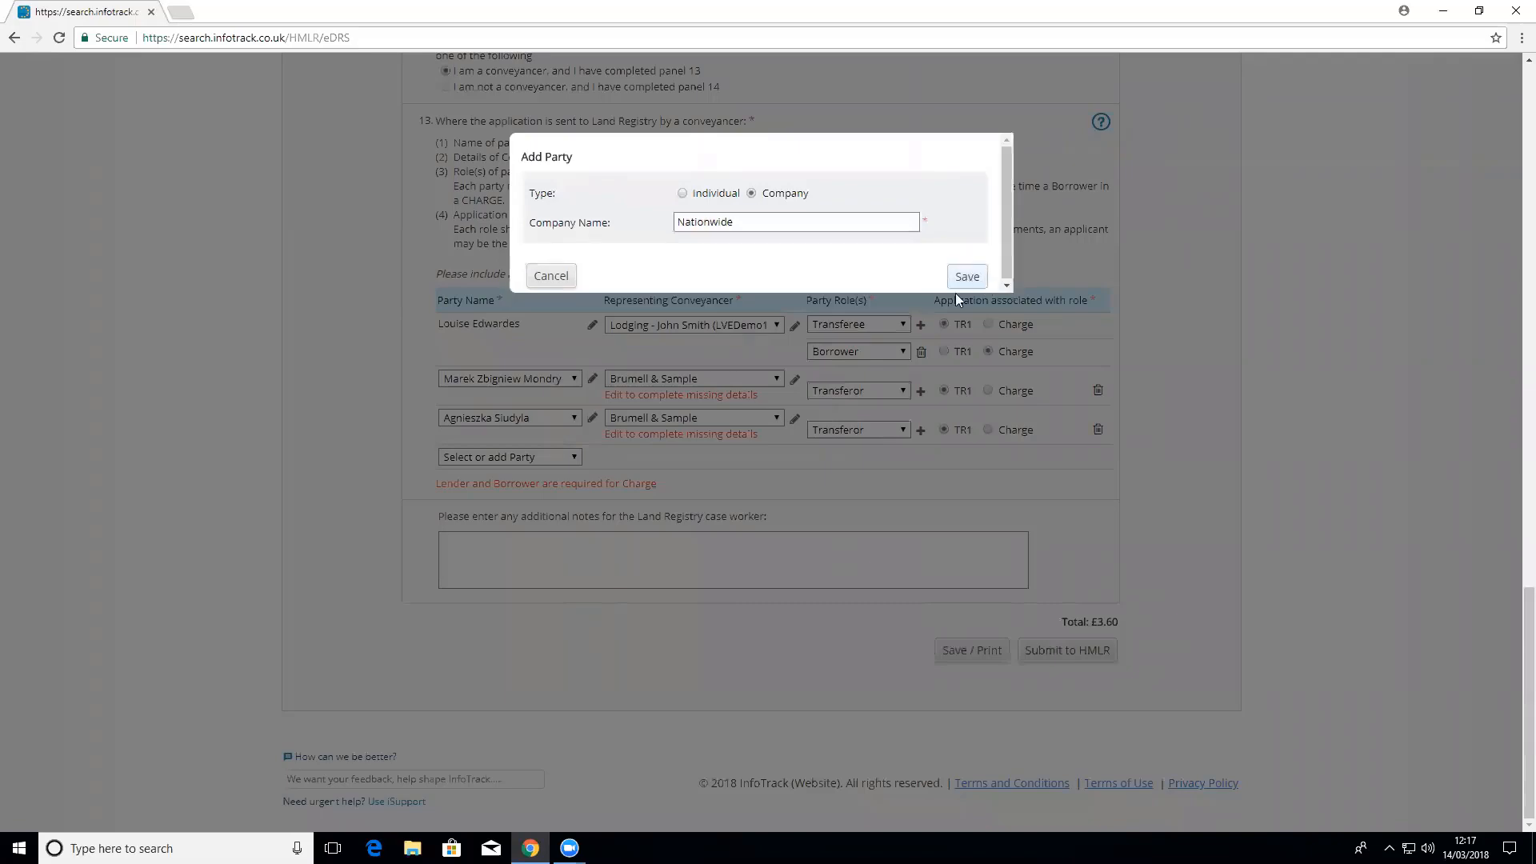
Step: Set Nationwide's conveyancer to Lodging and its role to Lender, tied to the Charge
{"action": "left_click", "coordinate": [698, 457]}
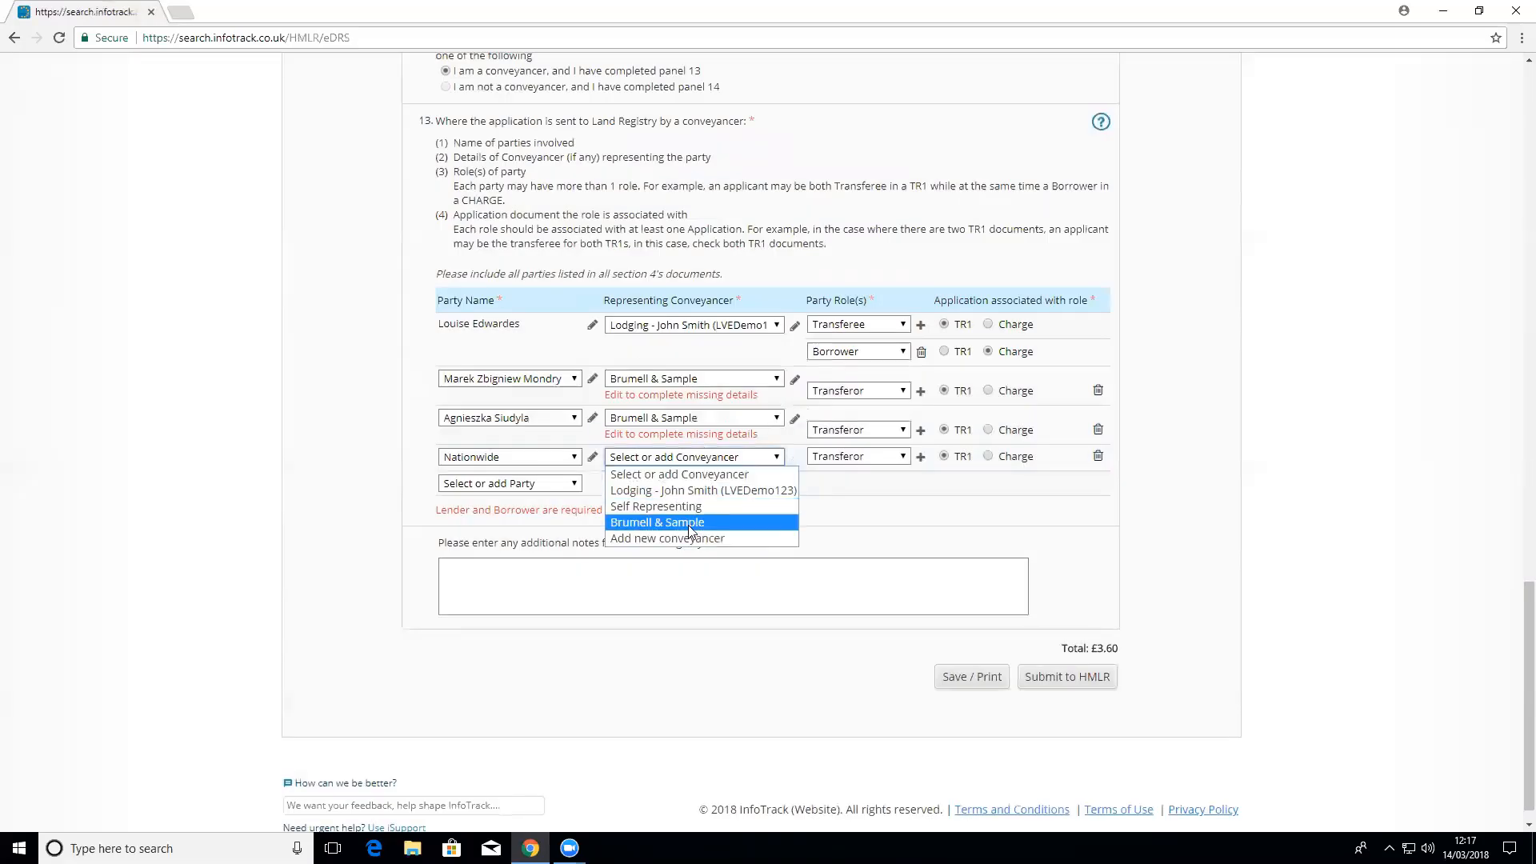
{"action": "left_click", "coordinate": [684, 521]}
{"action": "left_click", "coordinate": [693, 466]}
{"action": "left_click", "coordinate": [680, 490]}
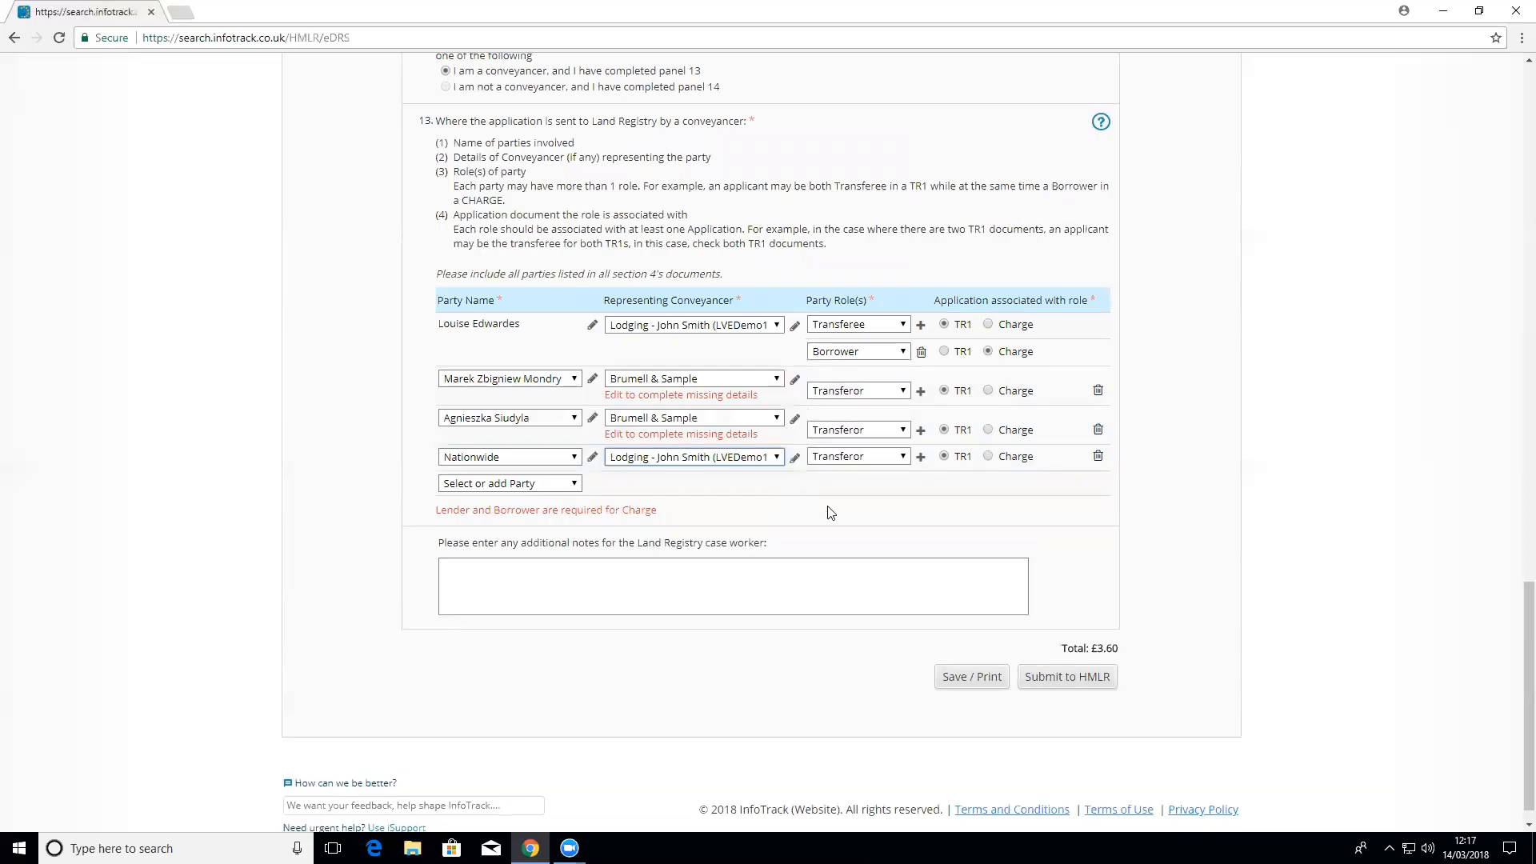
{"action": "left_click", "coordinate": [858, 456]}
{"action": "left_click", "coordinate": [854, 536]}
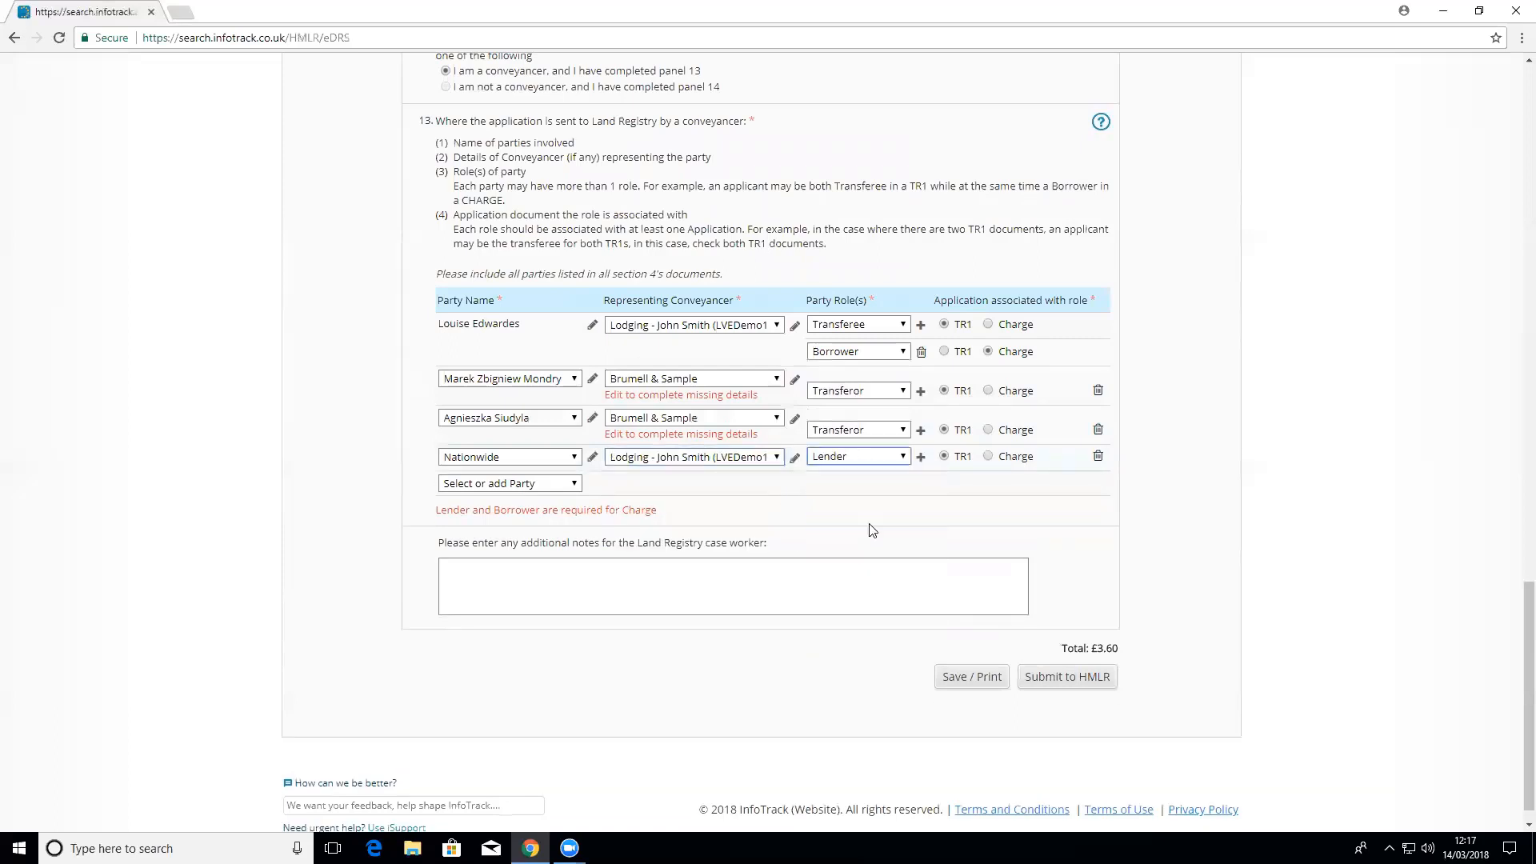
{"action": "left_click", "coordinate": [989, 456]}
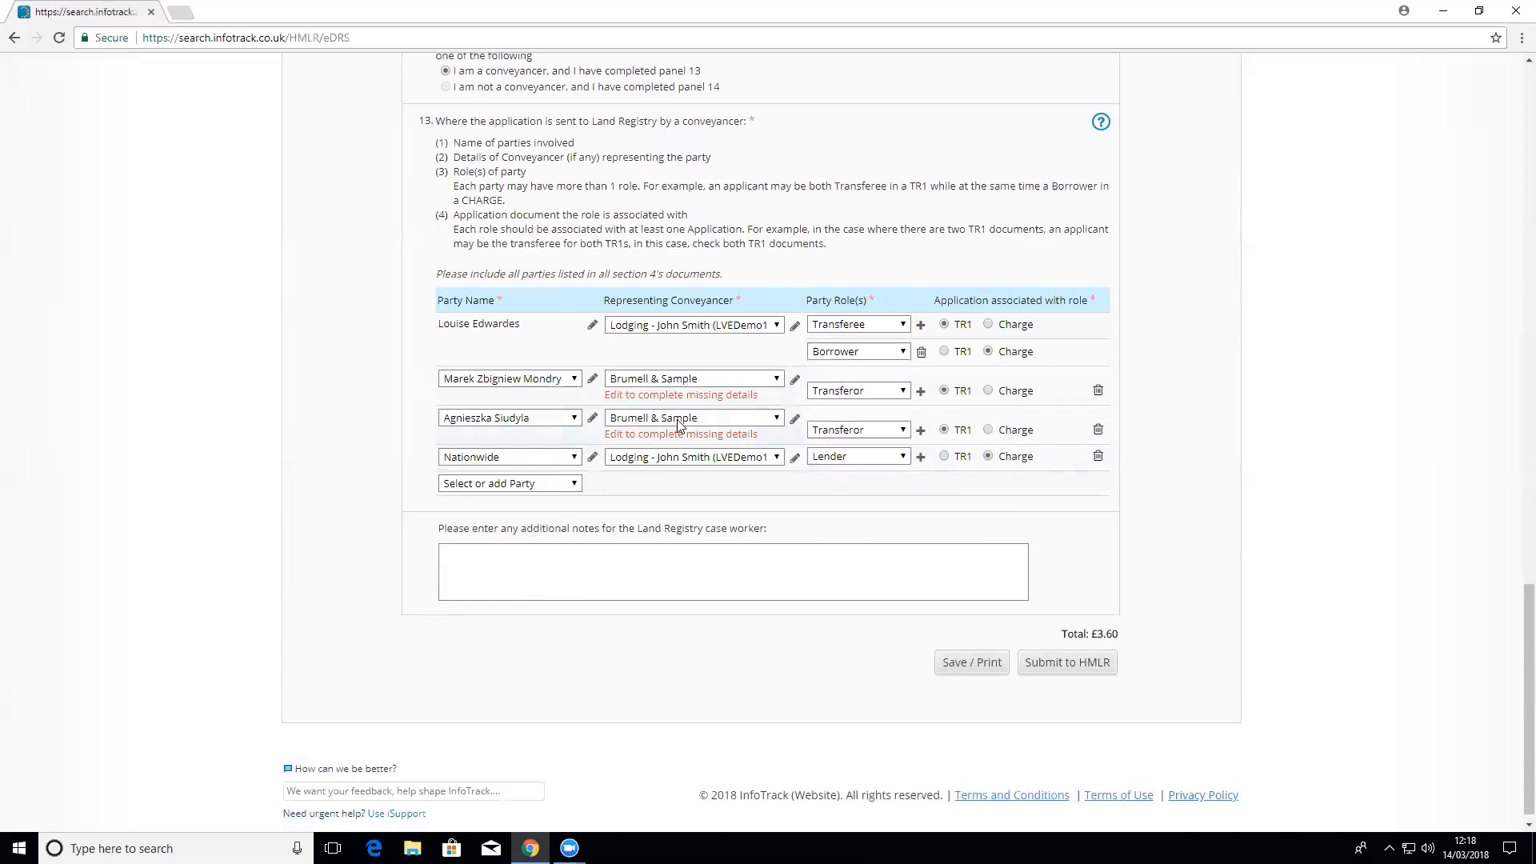
Step: Save the application and show the 6-page AP1 draft preview for title ABC123456
{"action": "left_click", "coordinate": [870, 554]}
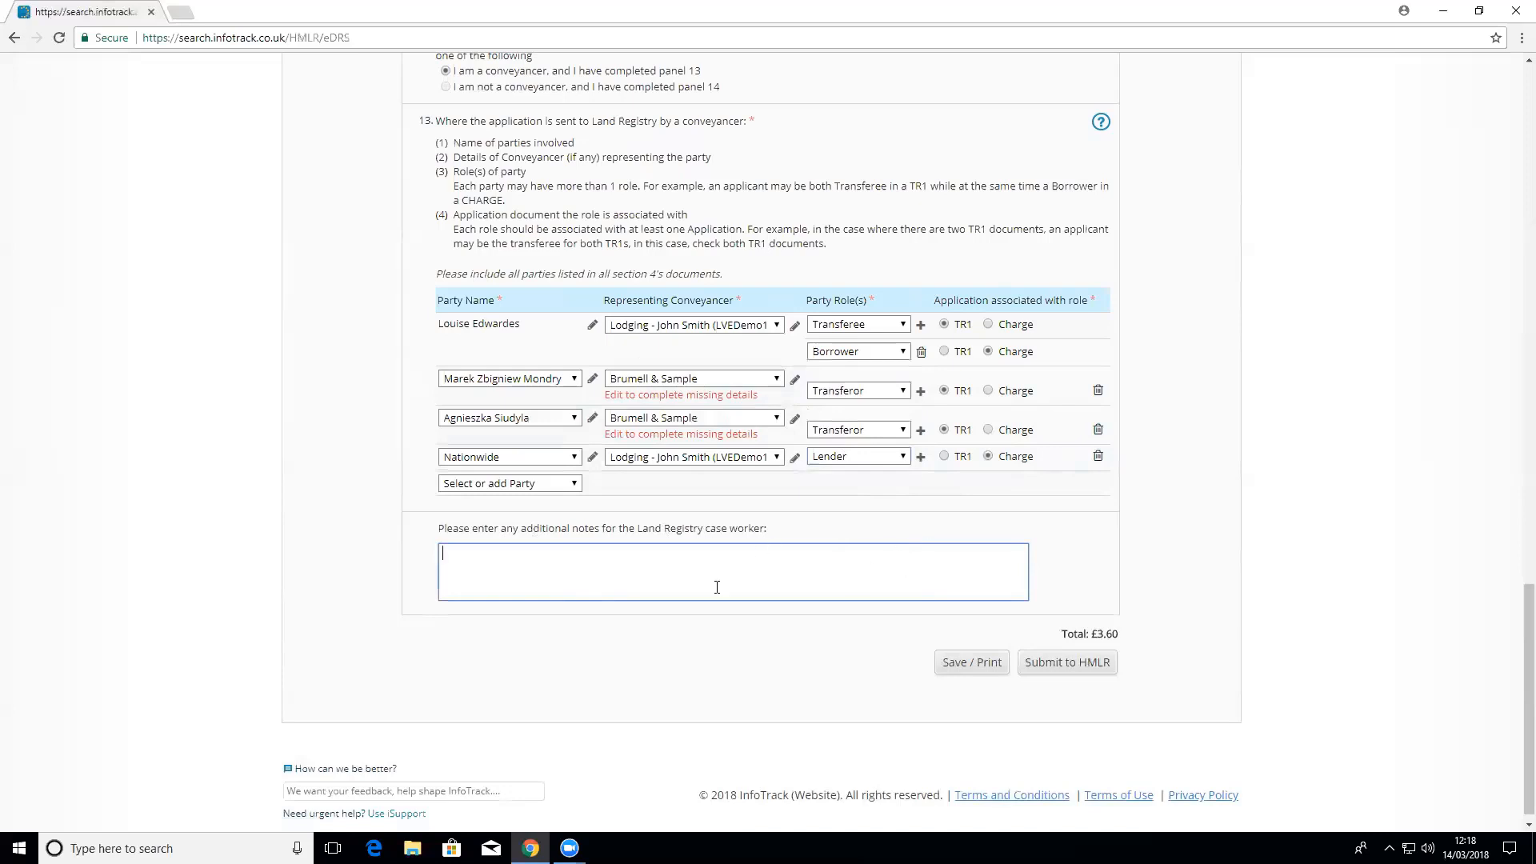
{"action": "left_click", "coordinate": [977, 669]}
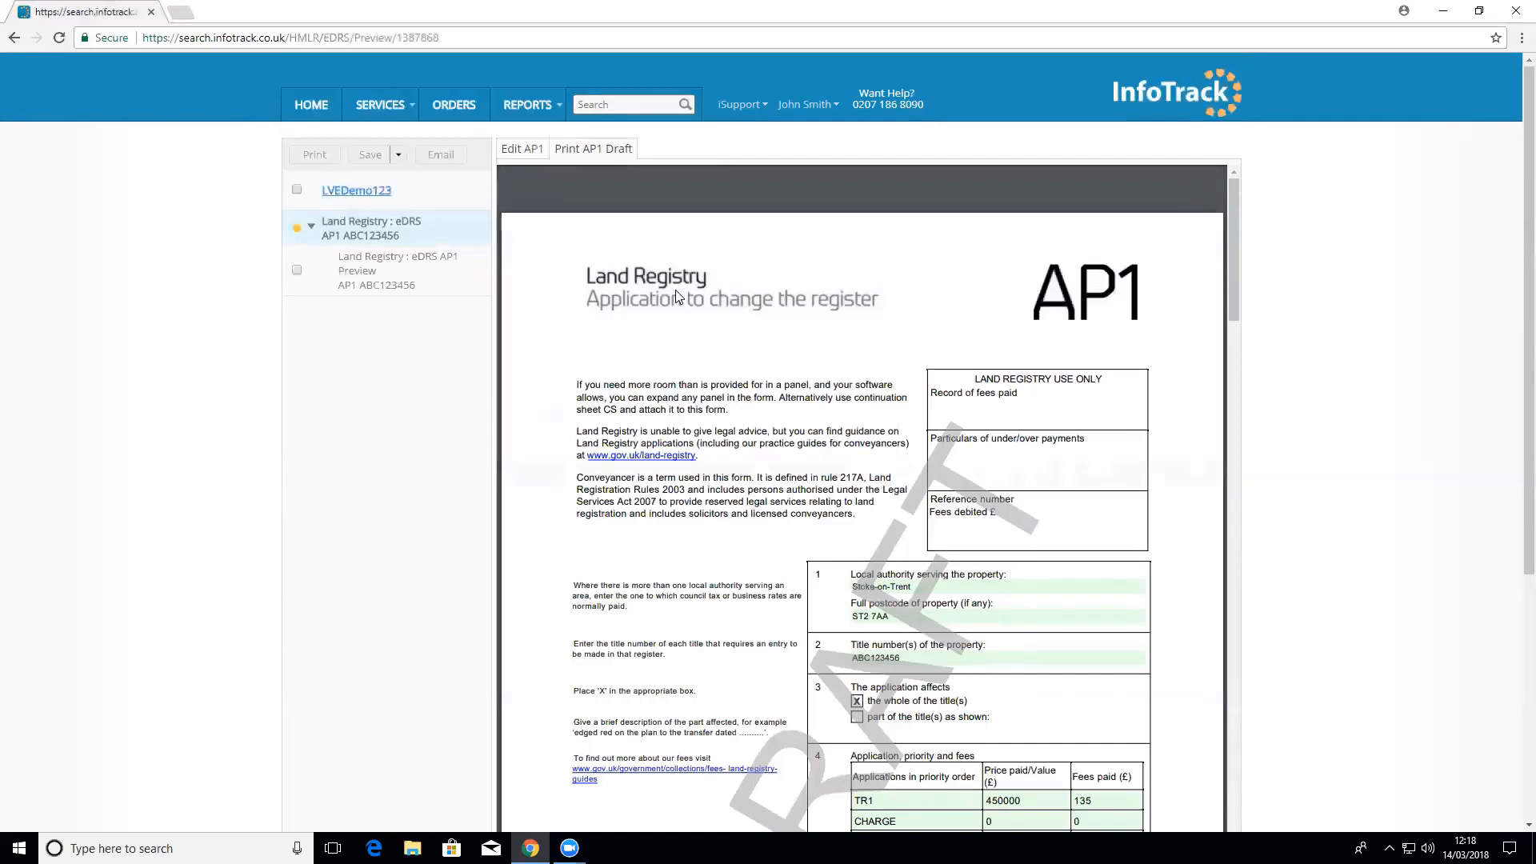
Step: Return to the home page, where the eDRS AP1 order for ABC123456 is Saved
{"action": "left_click", "coordinate": [316, 118]}
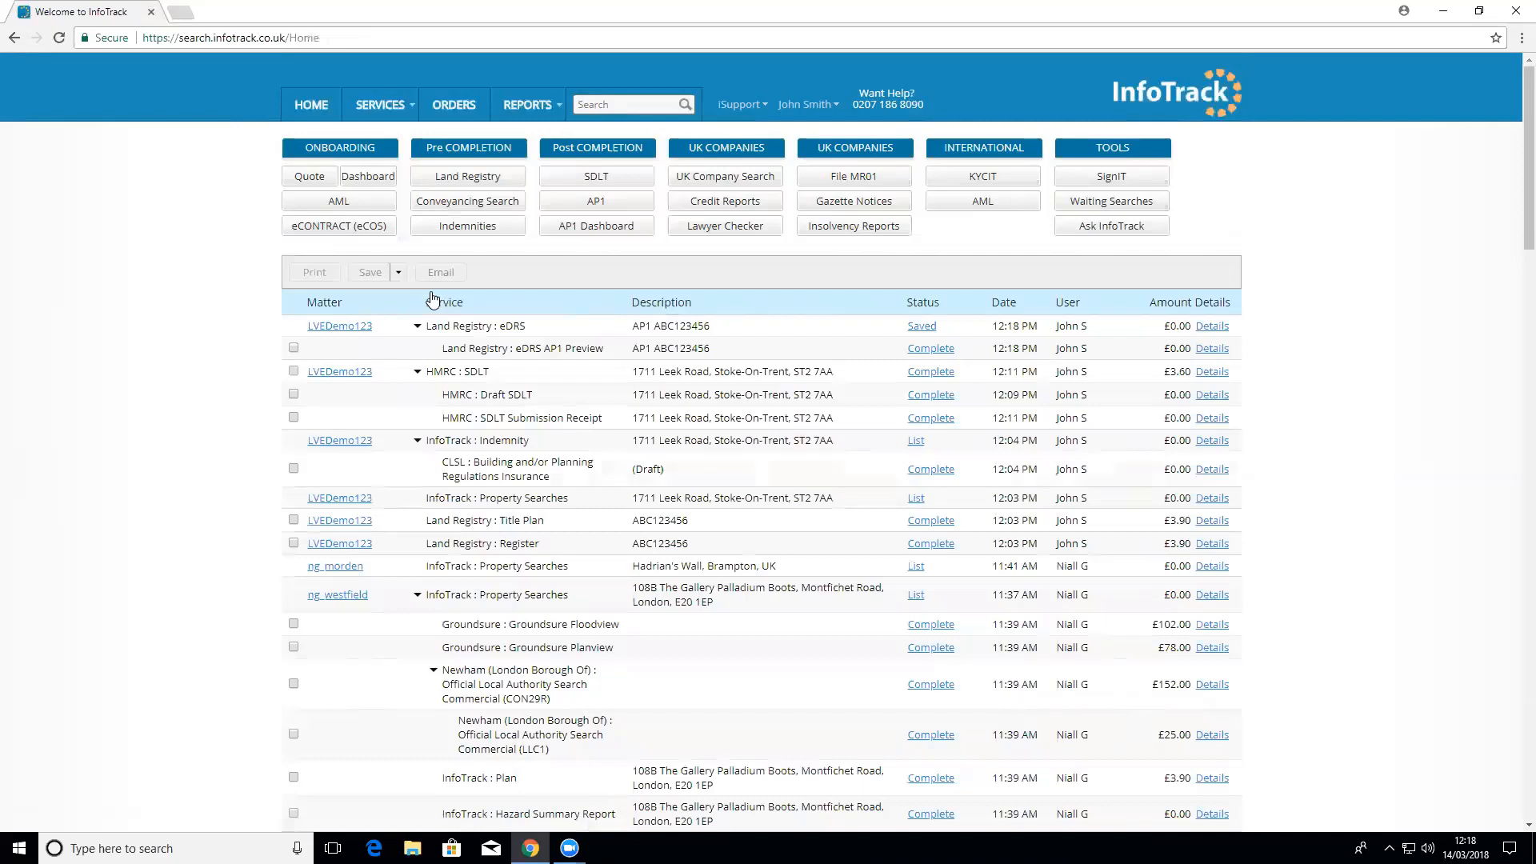
Step: Open the AP1 Dashboard from the Post COMPLETION section
{"action": "left_click", "coordinate": [606, 227]}
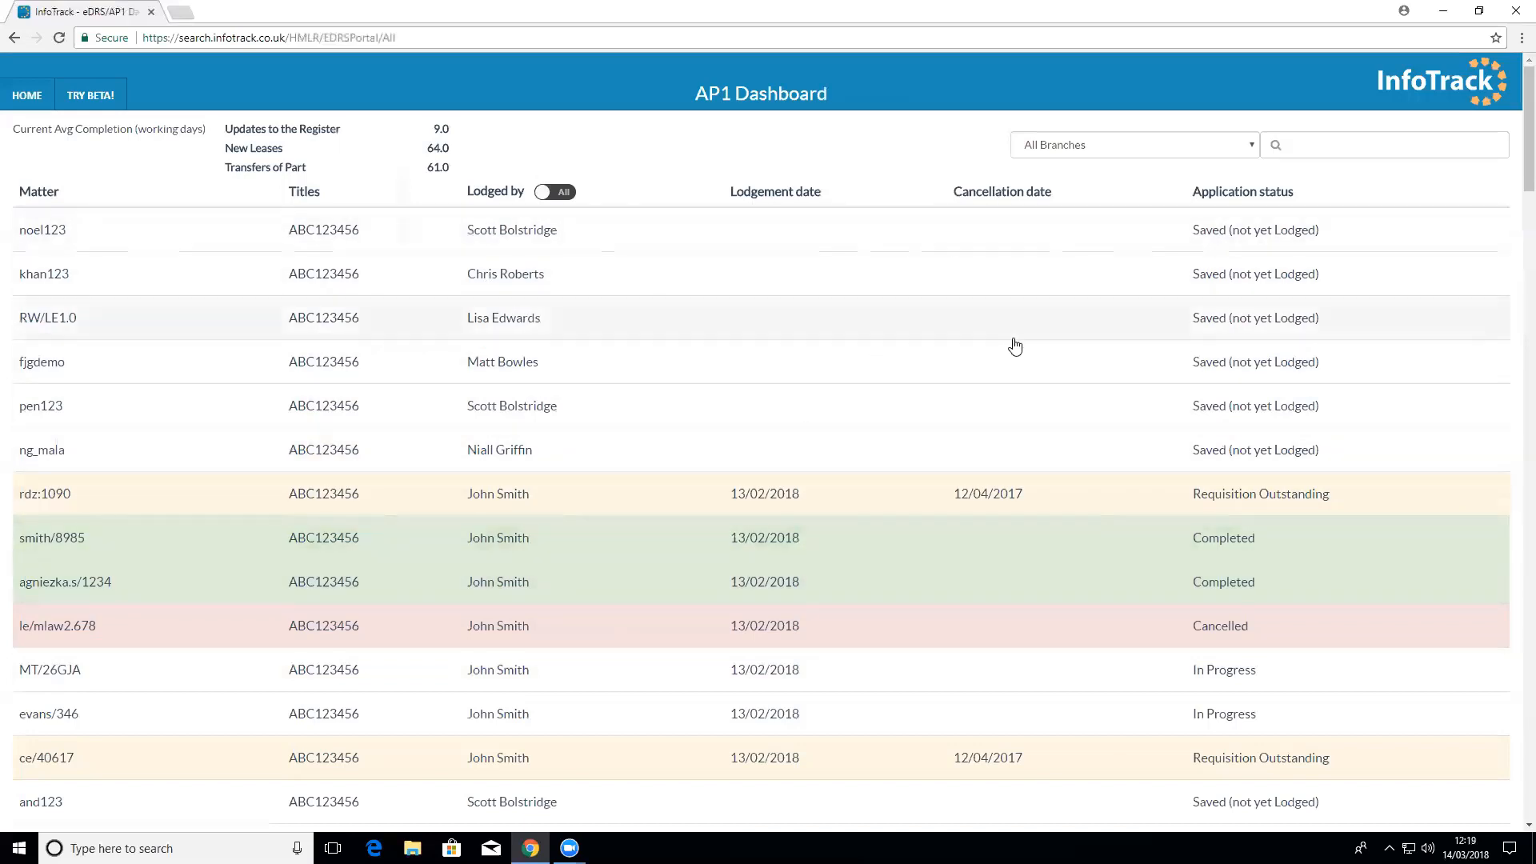
Step: Sort applications by status and open the rdz:1090 Requisition Outstanding application
{"action": "left_click", "coordinate": [1244, 196]}
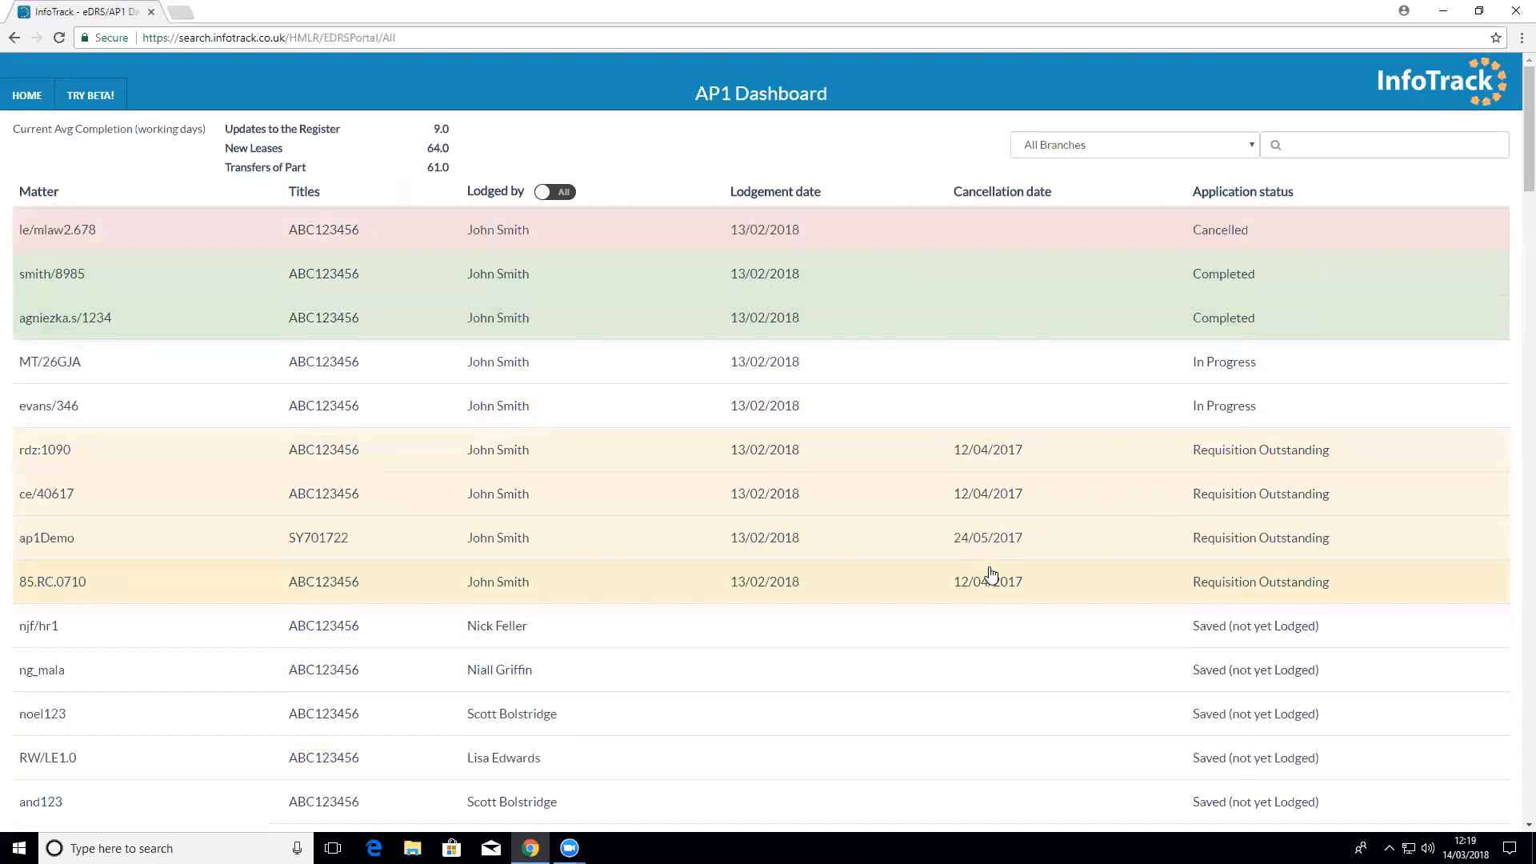
{"action": "left_click", "coordinate": [1140, 466]}
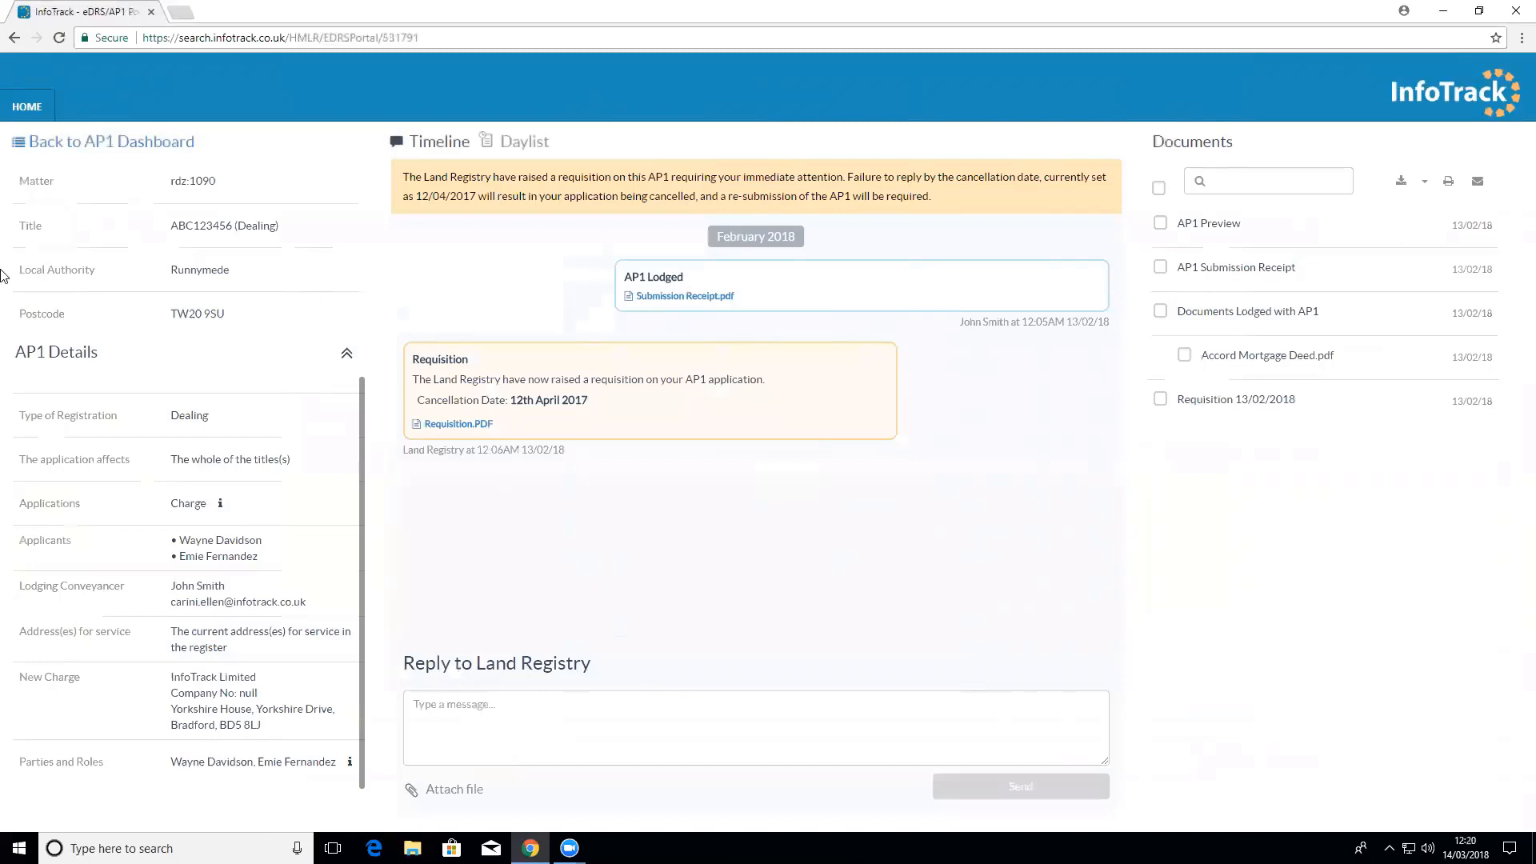
{"action": "scroll", "coordinate": [138, 453], "scroll_direction": "down", "scroll_amount": 1}
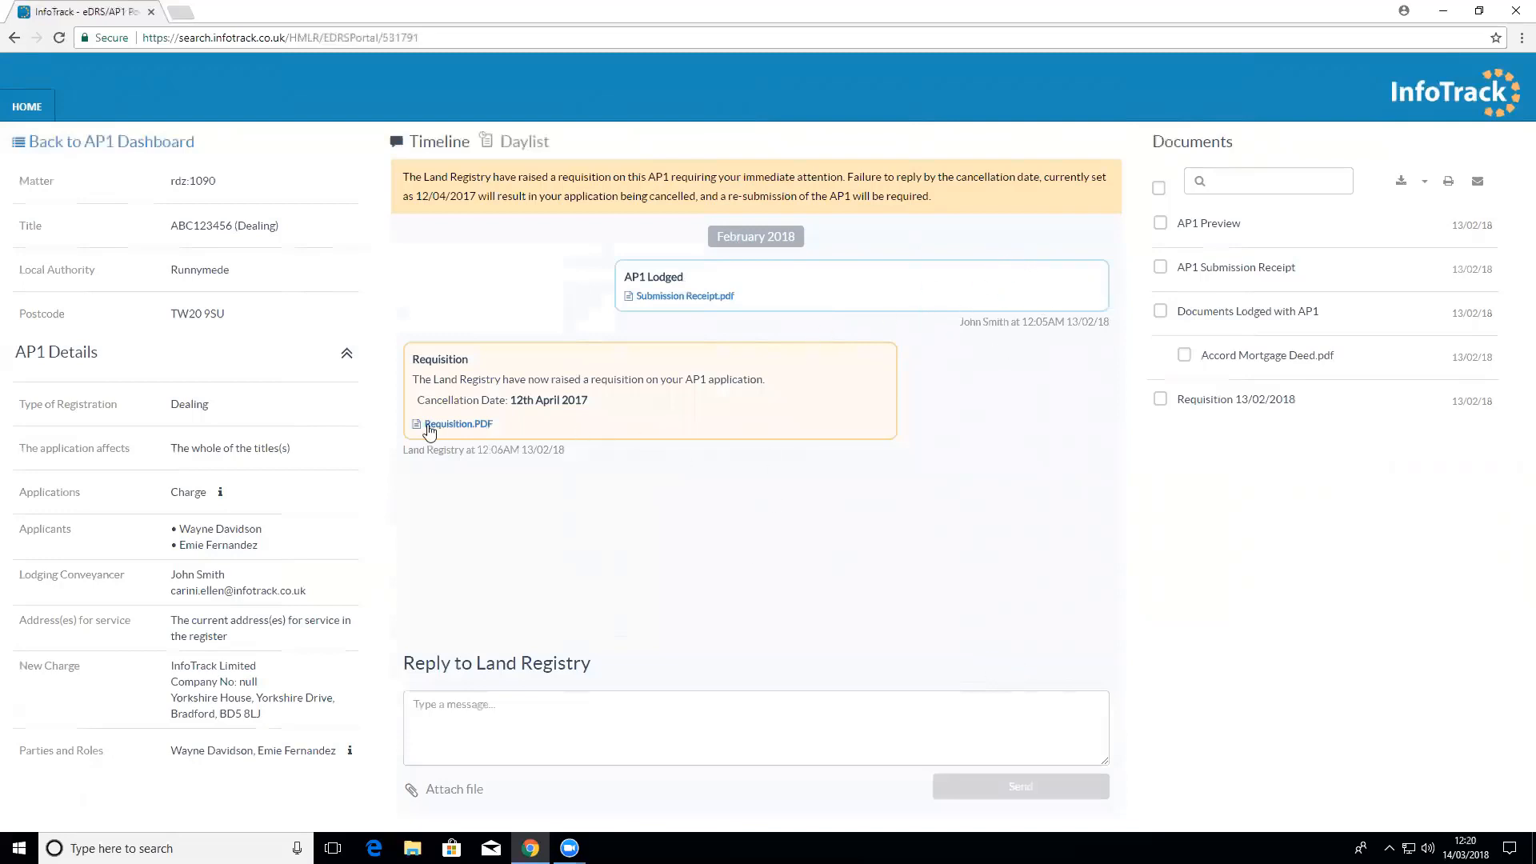
{"action": "left_click", "coordinate": [460, 424]}
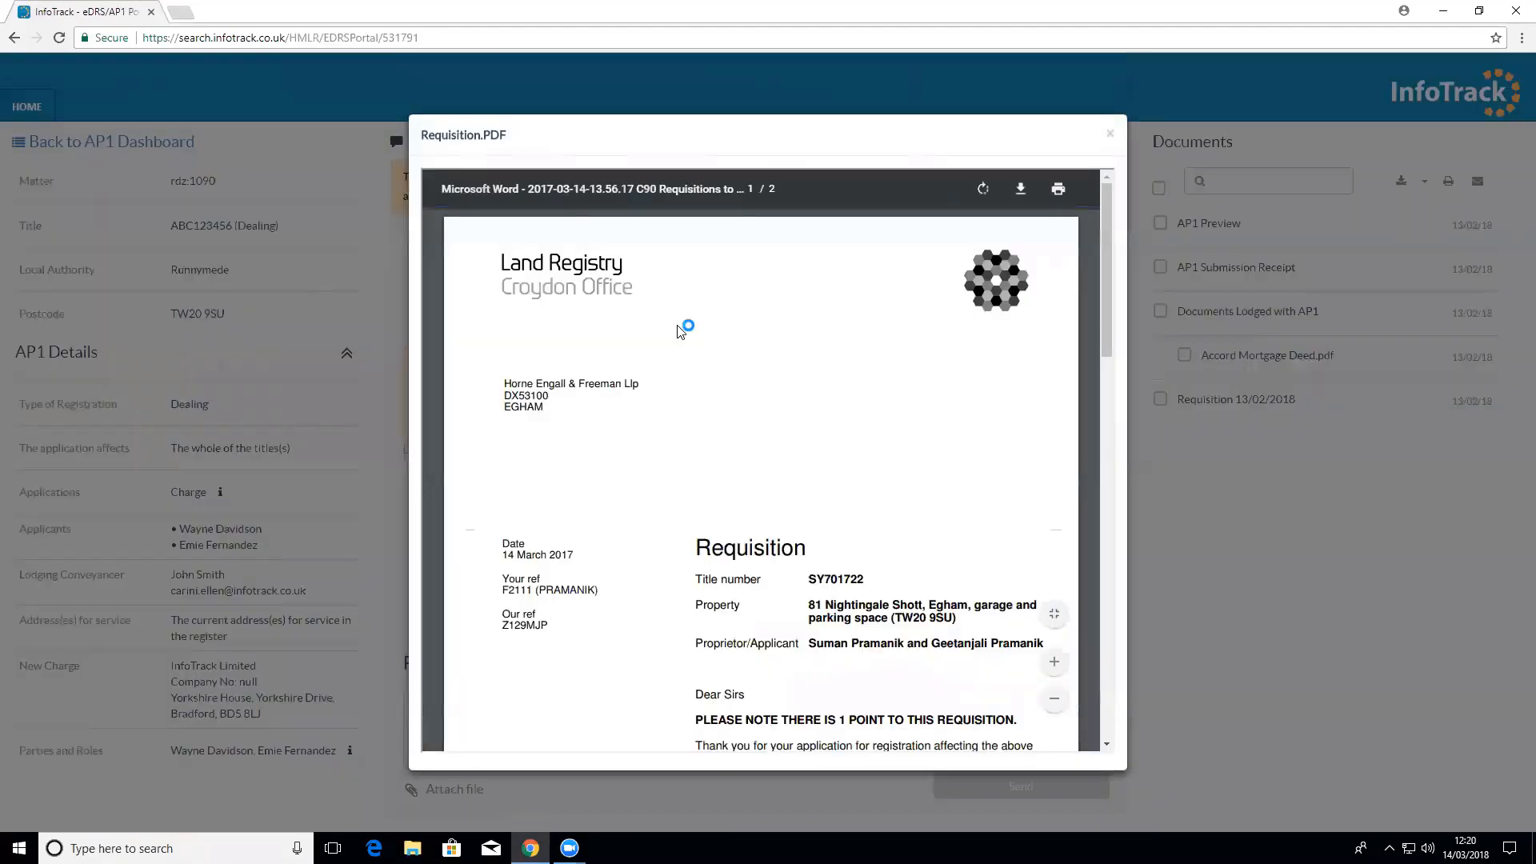
{"action": "scroll", "coordinate": [680, 344], "scroll_direction": "down", "scroll_amount": 4}
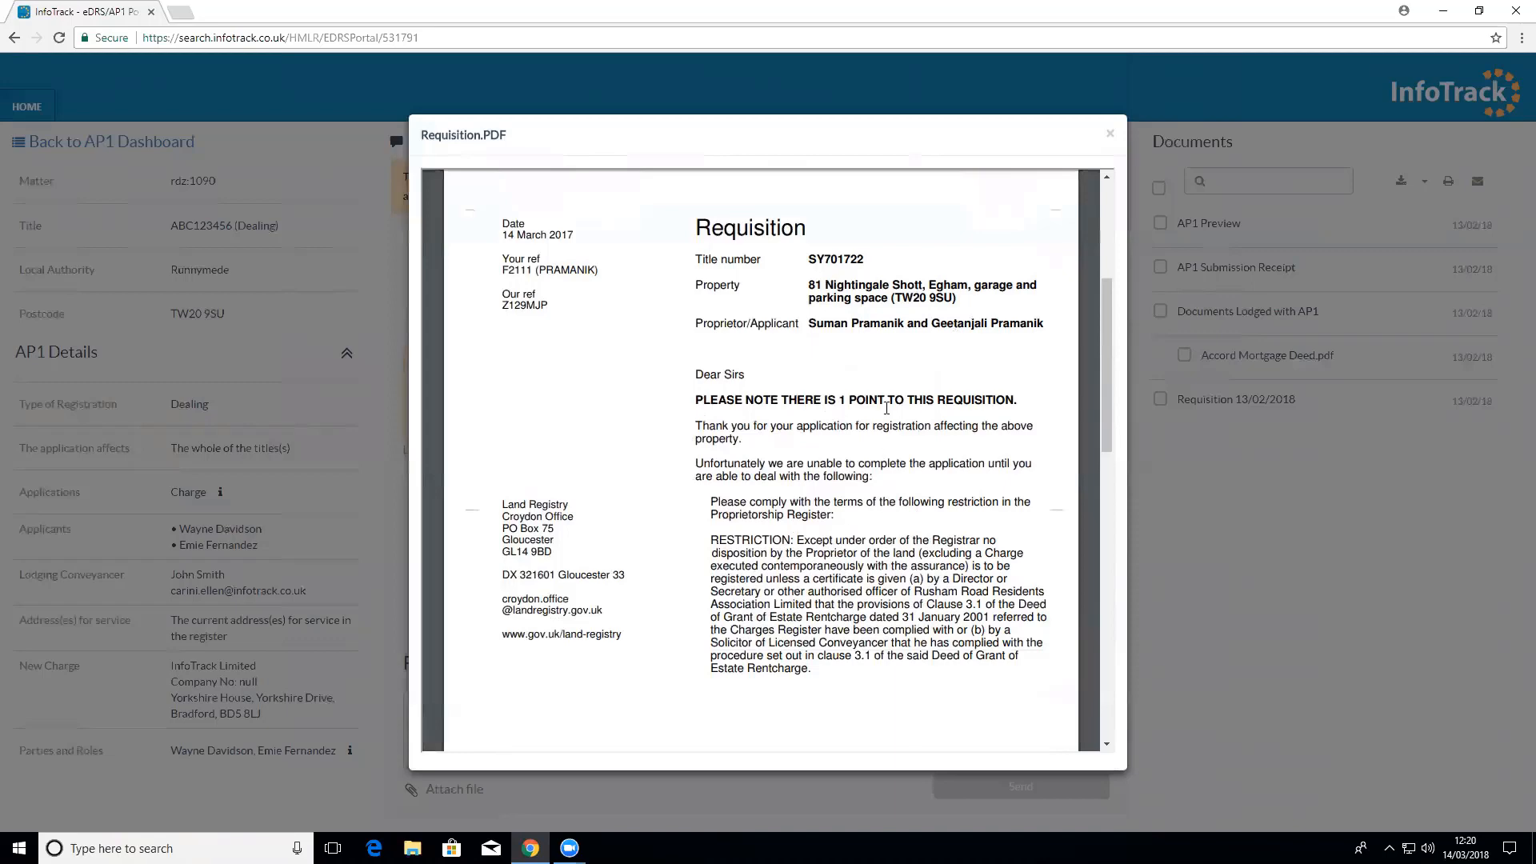
{"action": "key", "text": "Escape"}
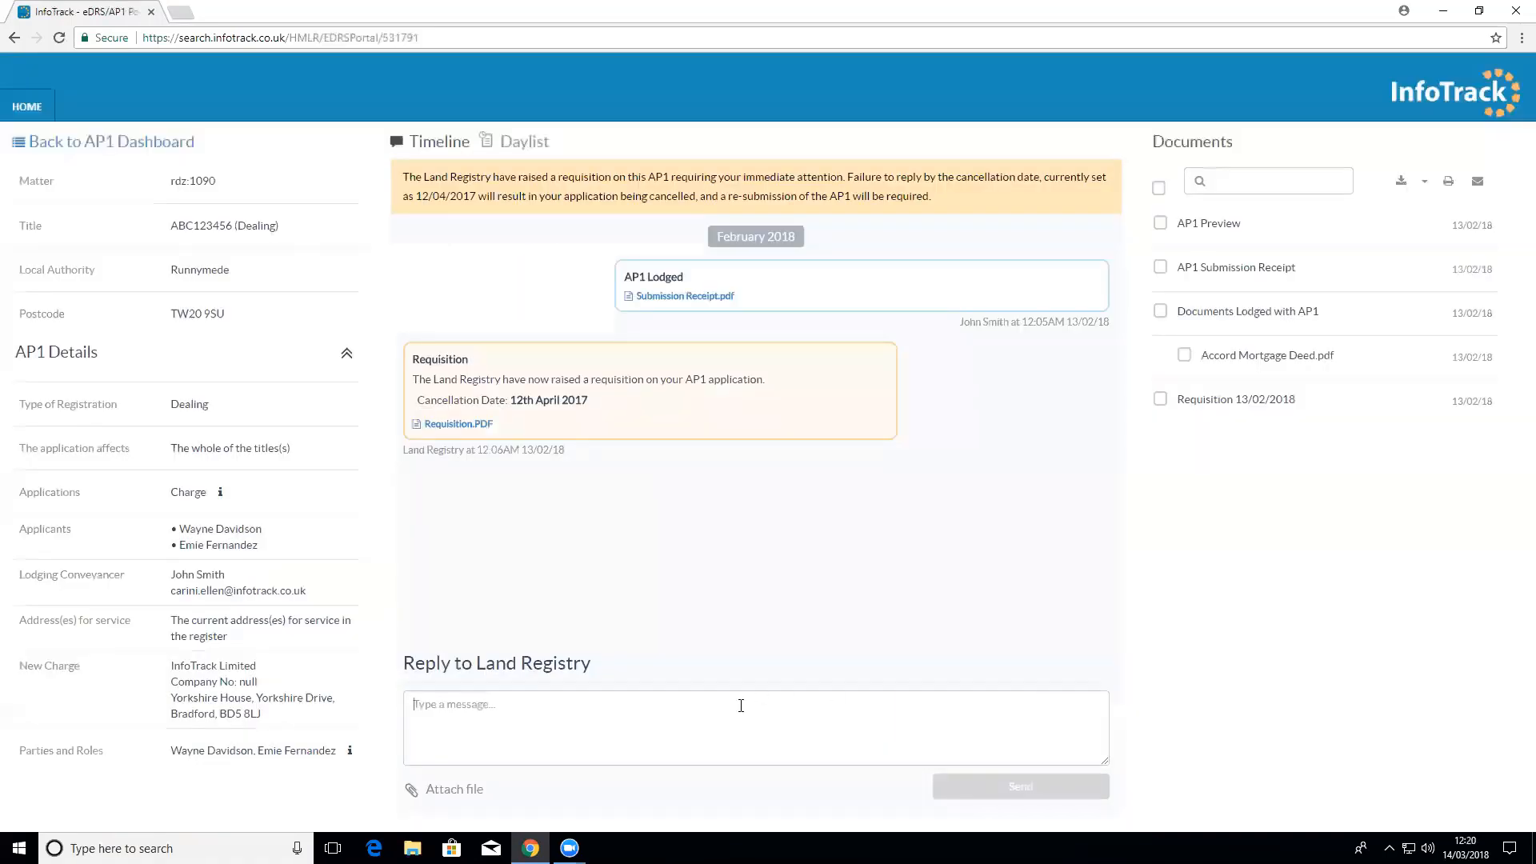
Step: Start a reply to the Land Registry requisition that cancels on 12th April 2017
{"action": "left_click", "coordinate": [738, 705]}
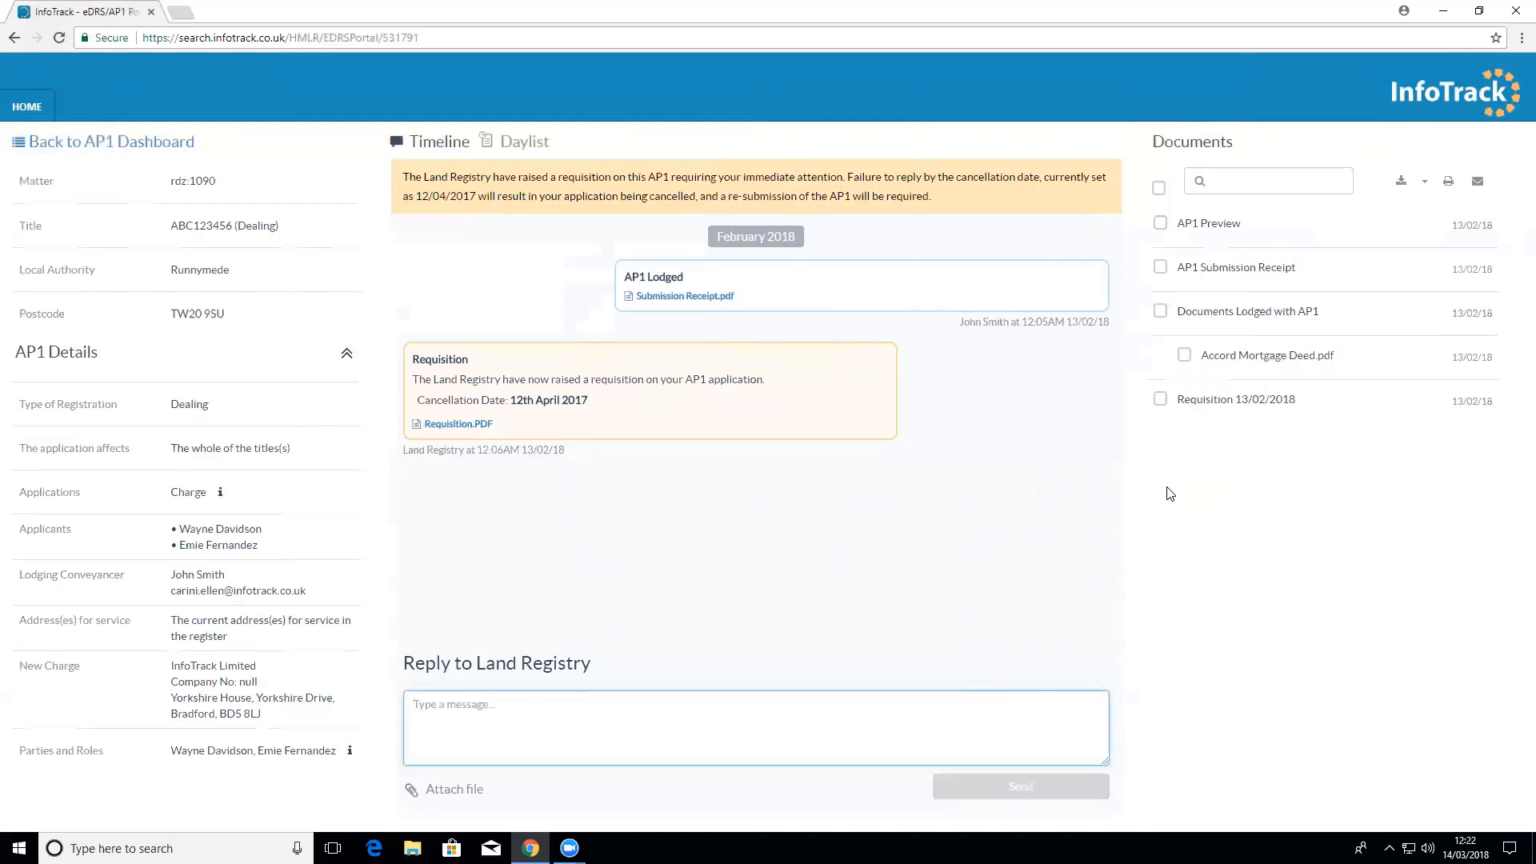
Step: Select all AP1 documents, then return to the InfoTrack home page
{"action": "left_click", "coordinate": [1158, 187]}
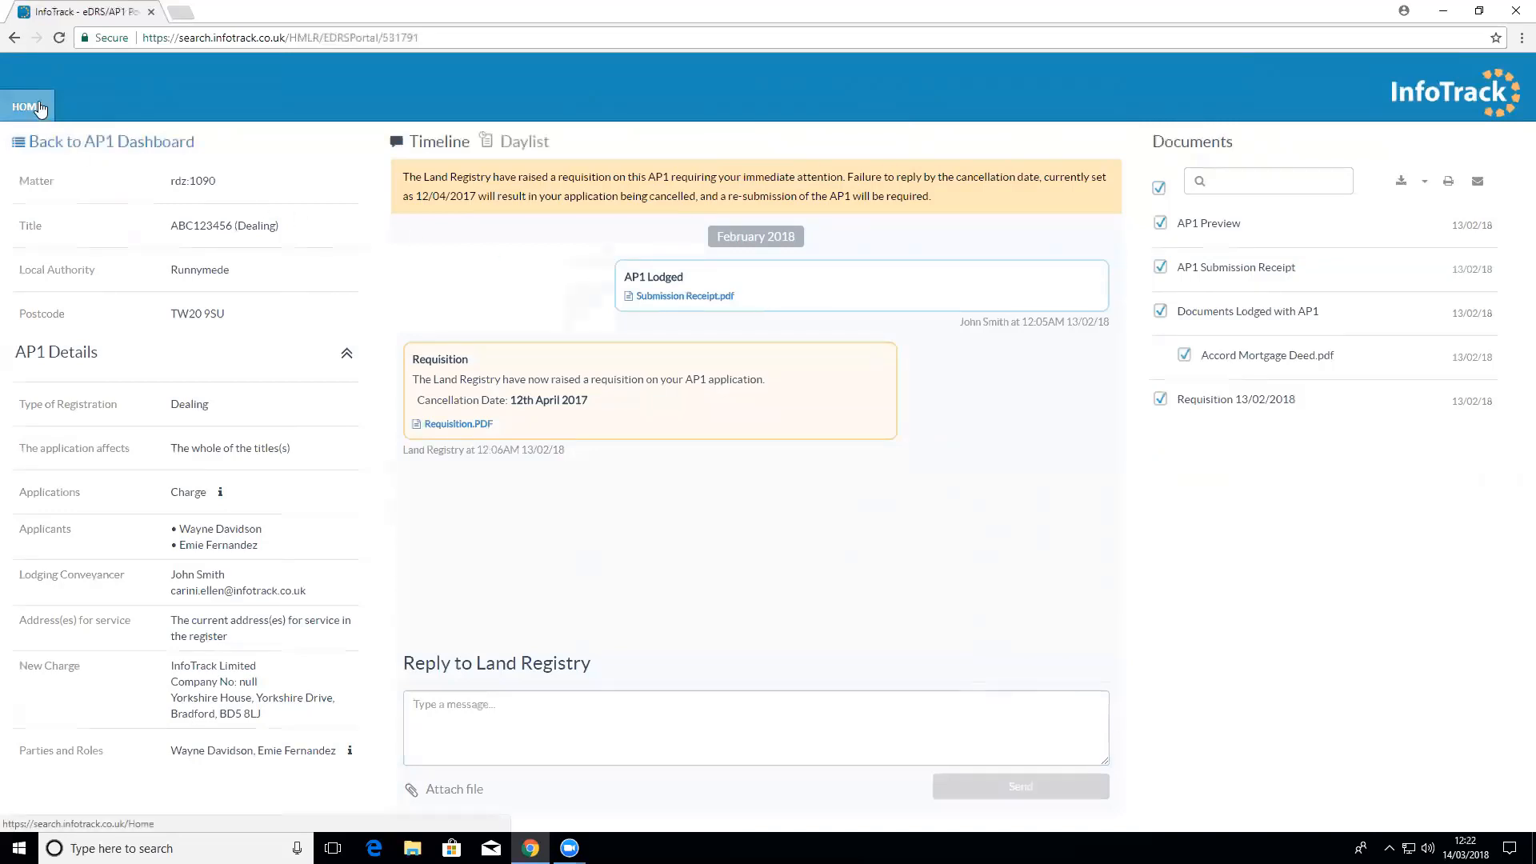
{"action": "left_click", "coordinate": [40, 108]}
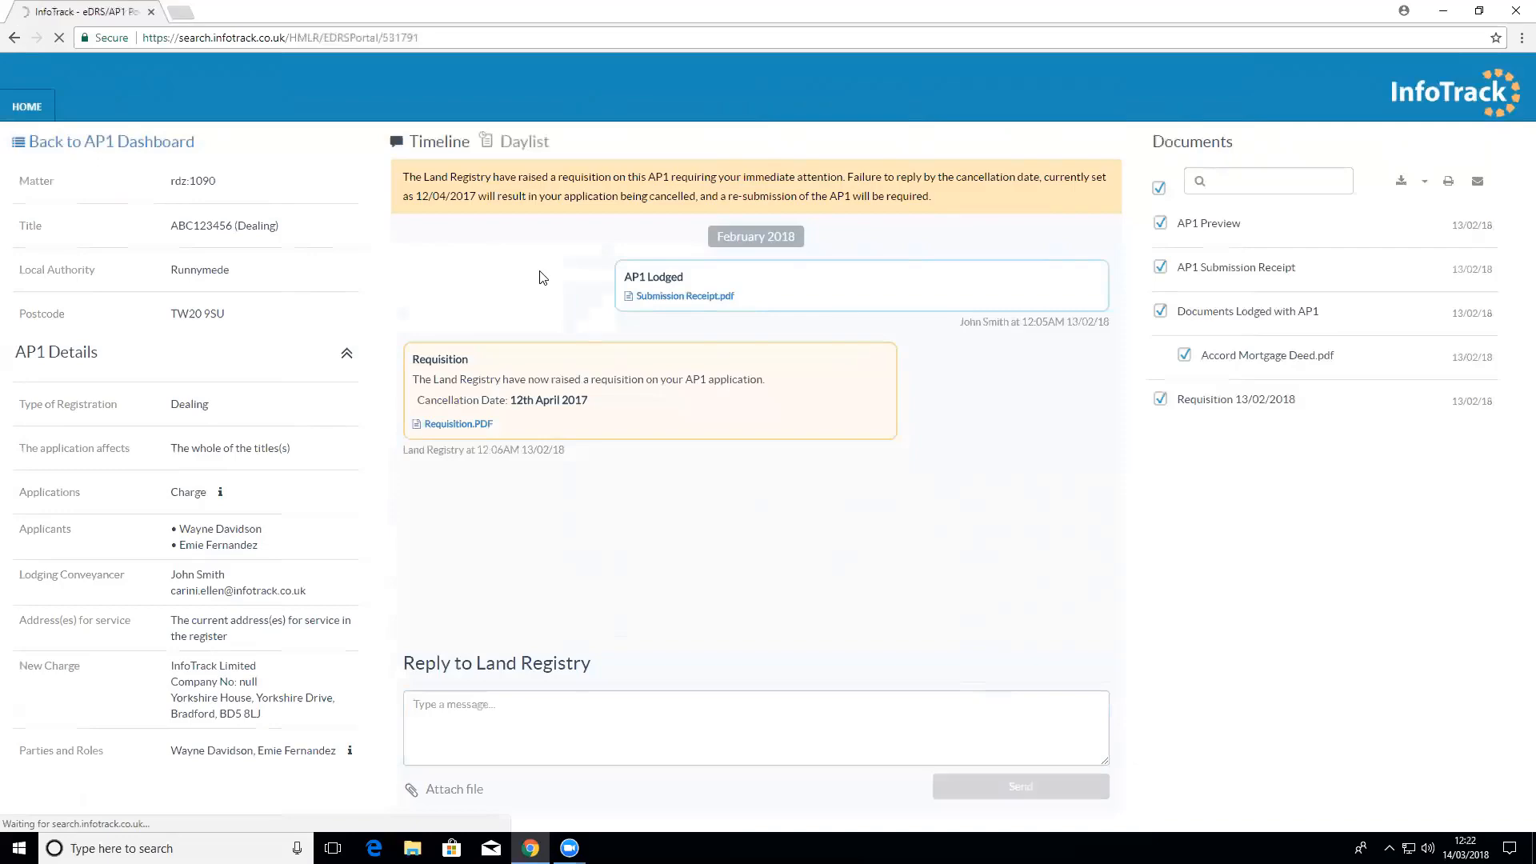